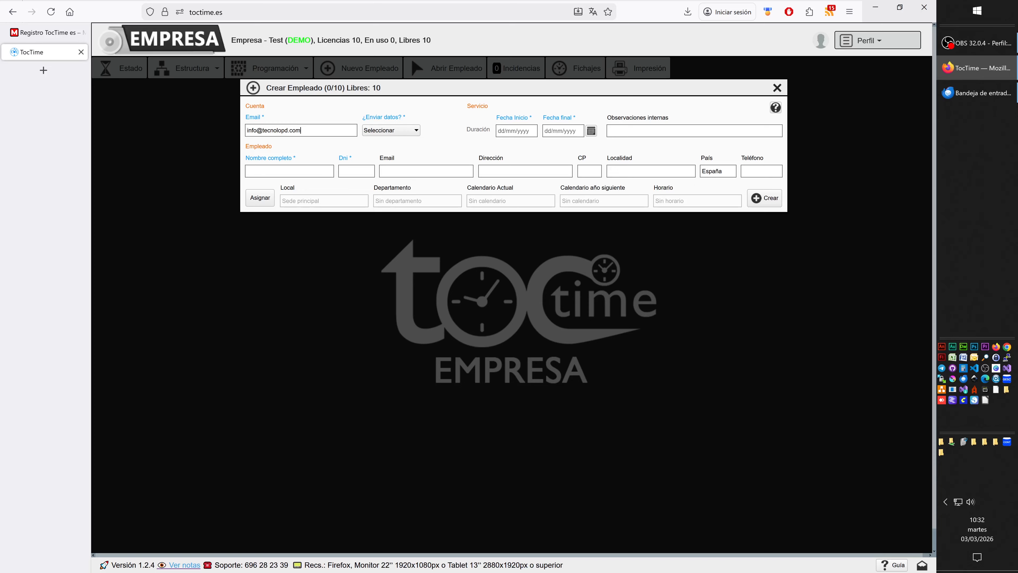
- Set ¿Enviar datos? to ENVIAR and fill the service dates from 03/03/2026 to 03/03/2076
click(395, 131)
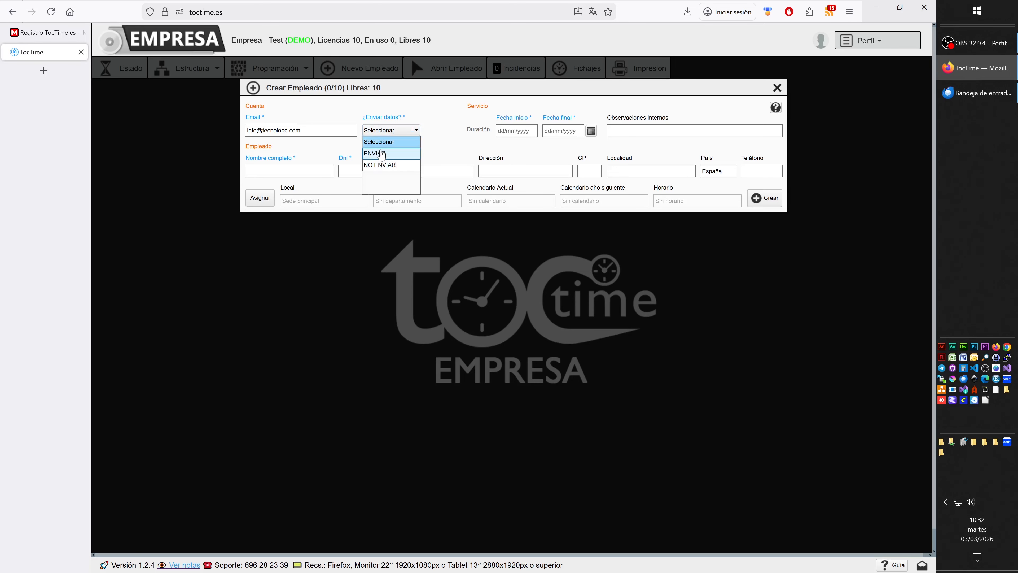
click(381, 154)
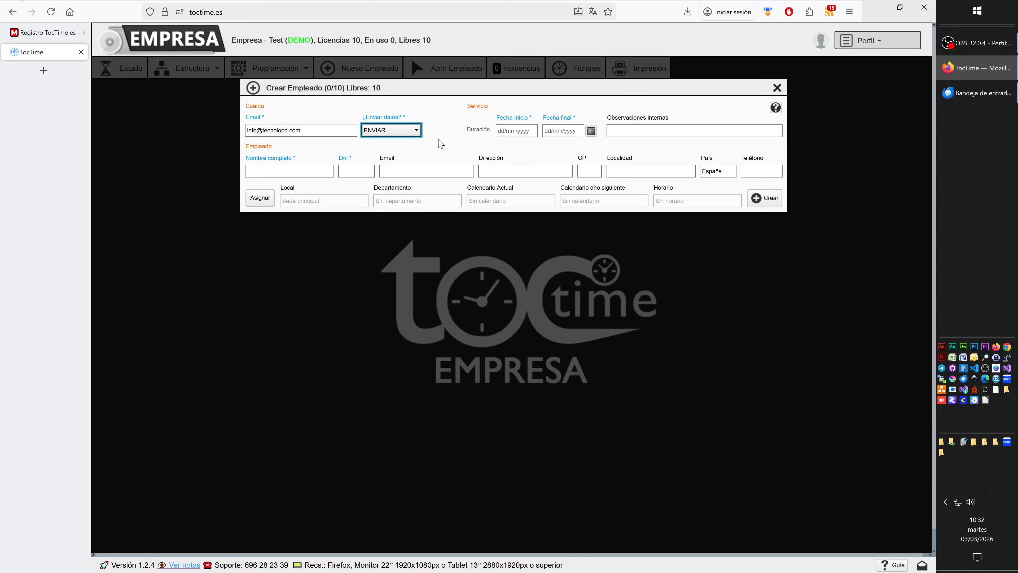
click(591, 130)
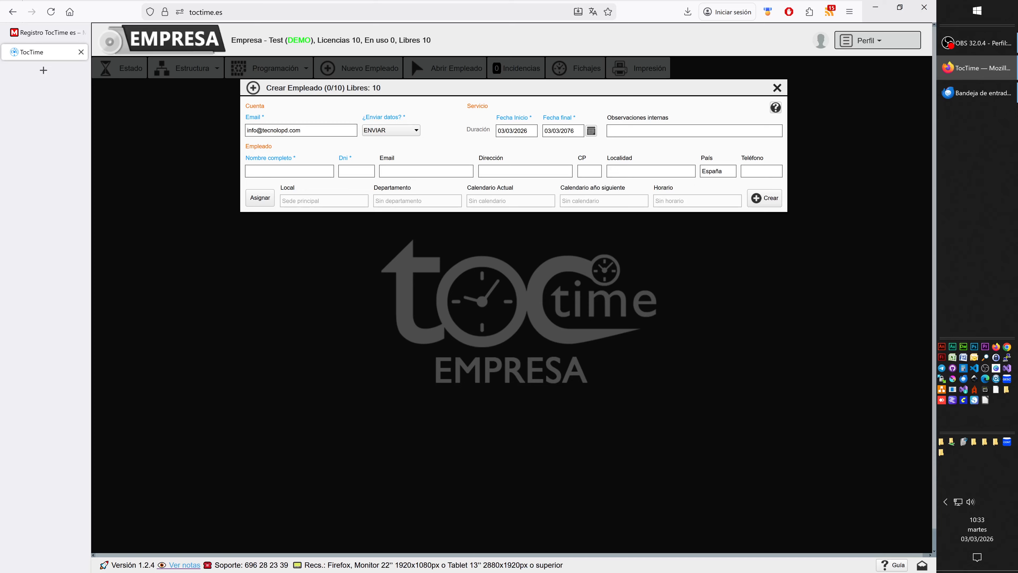
- Enter the employee's full name and DNI number, then create the employee with Crear
text(avier)
click(368, 171)
text(12345678z)
click(763, 197)
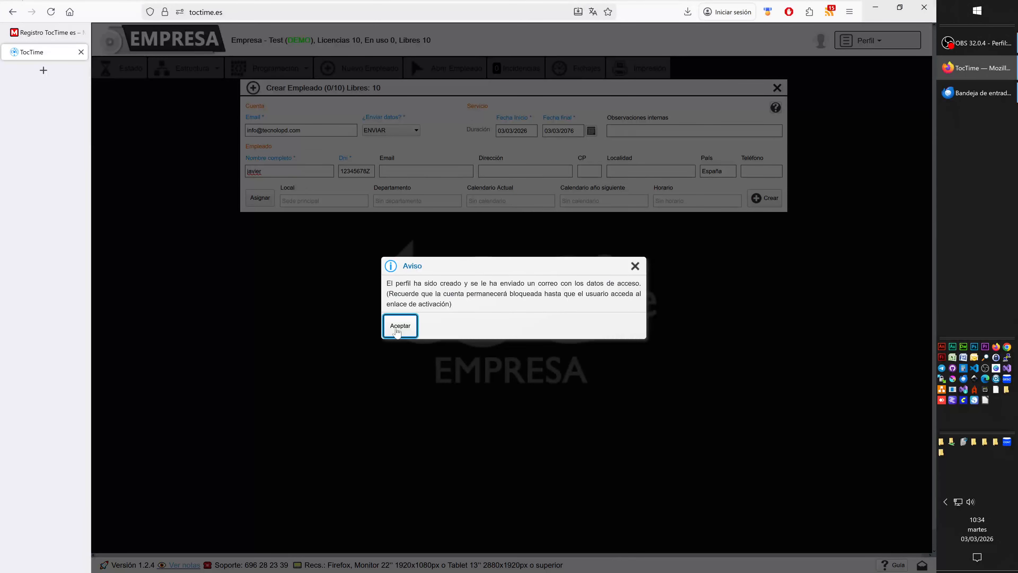
- Dismiss the Aviso notice and open the Empleados list showing the new employee as code 1
click(405, 326)
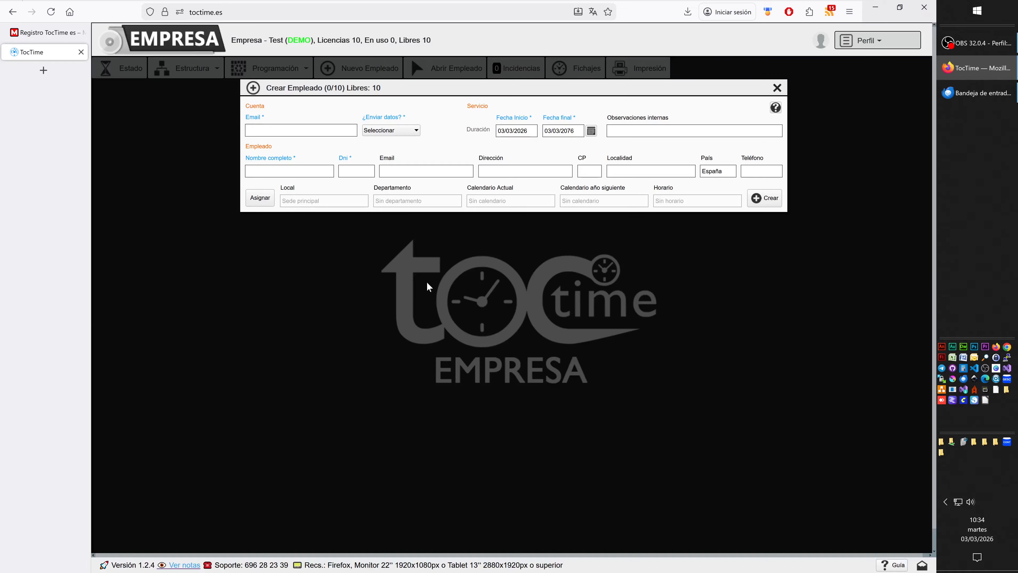
click(454, 76)
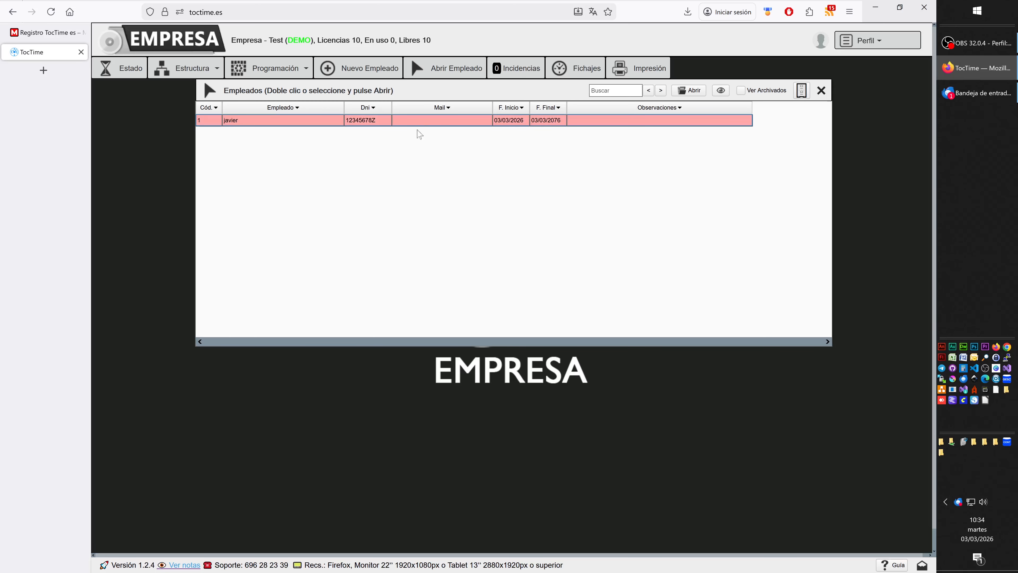
- Open the employee's Perfil > Cuenta settings showing DESACTIVADA, then switch to the Thunderbird inbox
double_click(423, 124)
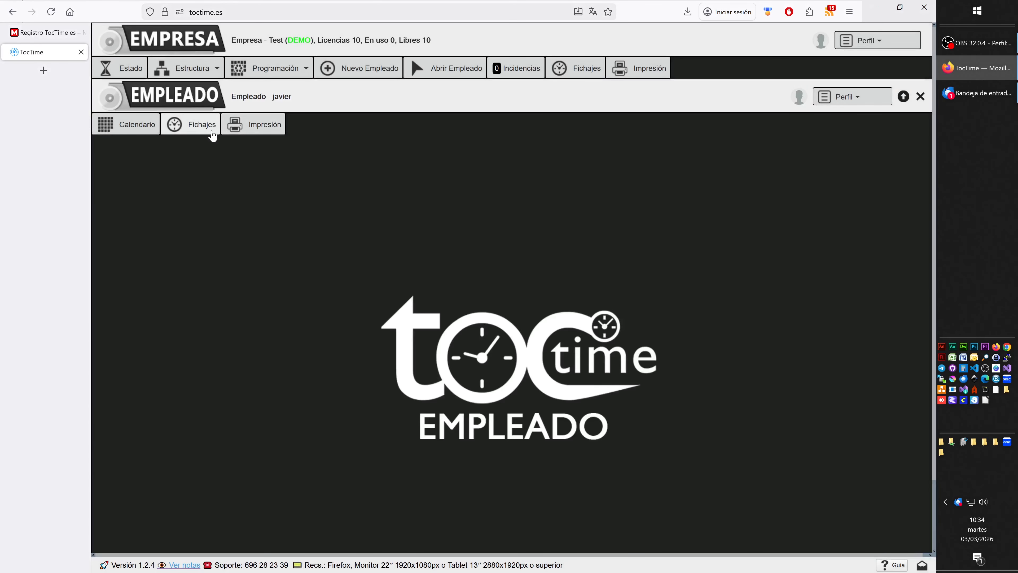
click(846, 96)
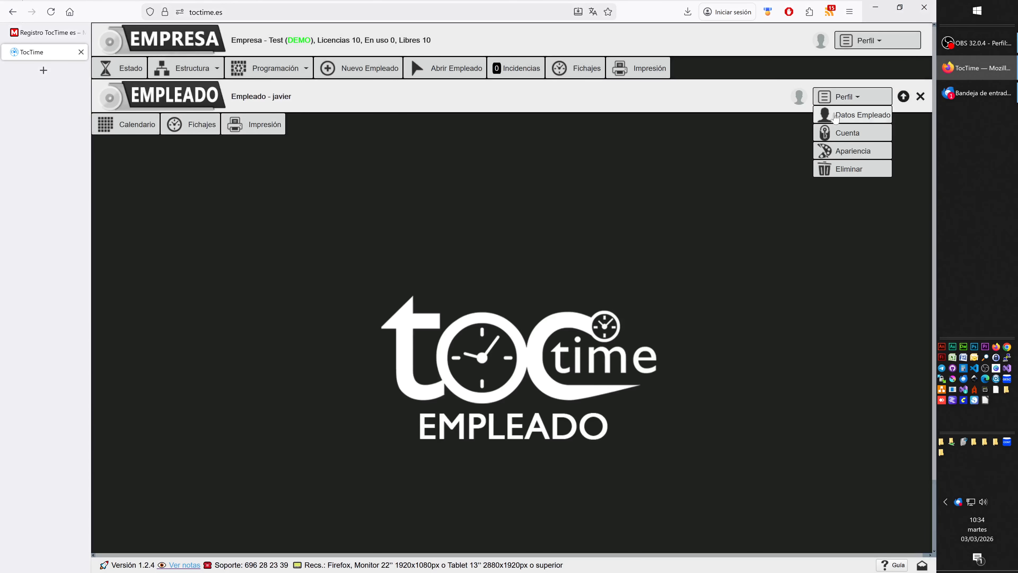
click(838, 135)
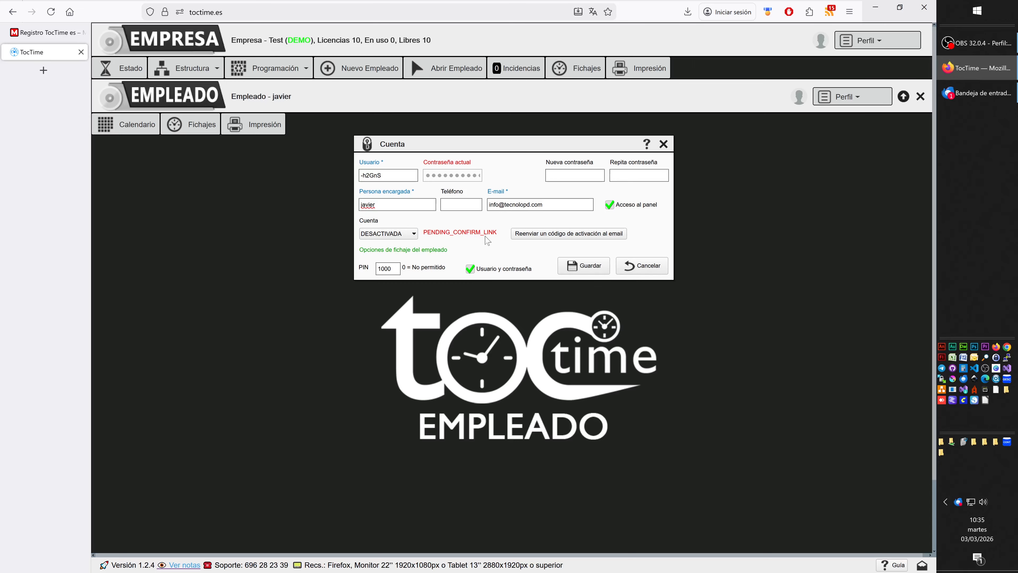
click(982, 92)
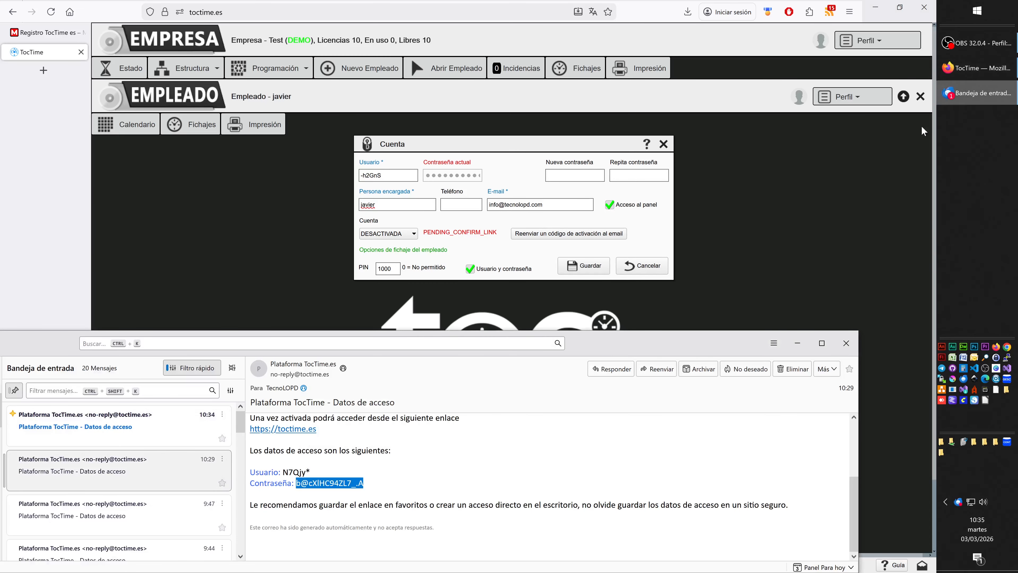
- Open the 10:34 TocTime access-data e-mail and follow its activation link to complete verification
click(121, 426)
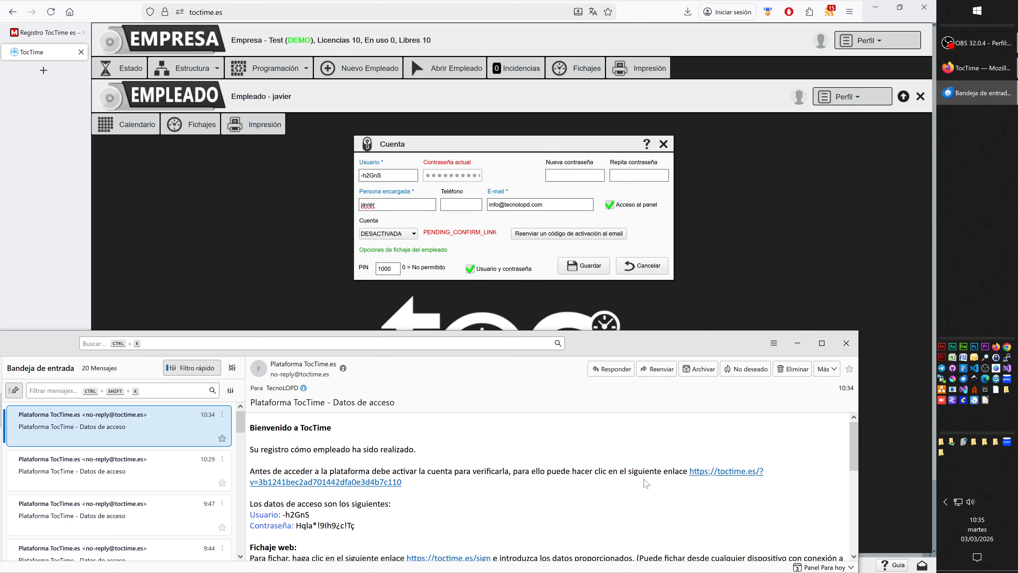
click(733, 473)
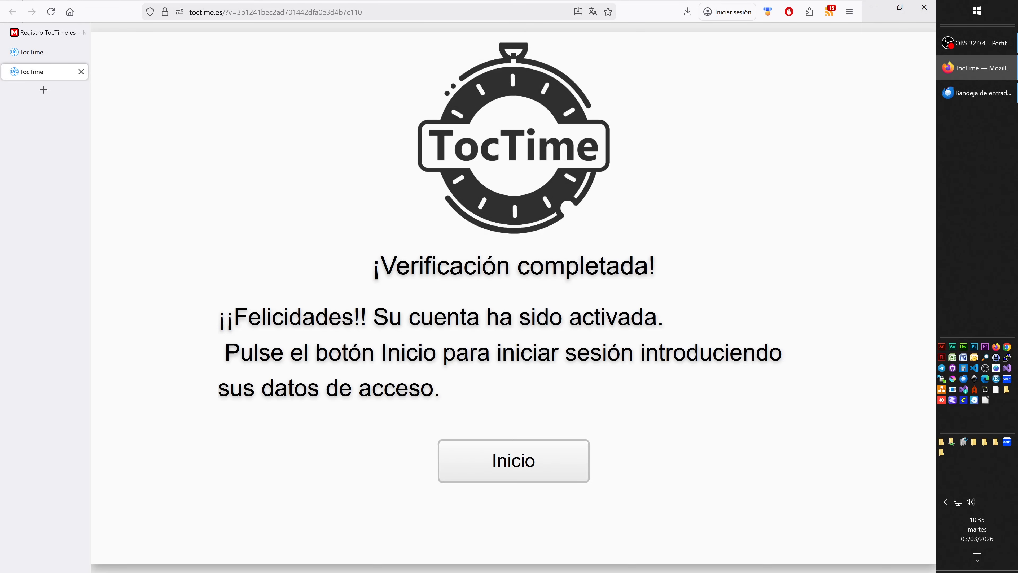
- Return to the first TocTime tab and scroll the e-mail to its login credentials and PIN
click(33, 49)
click(977, 93)
scroll(549, 485, down, 2)
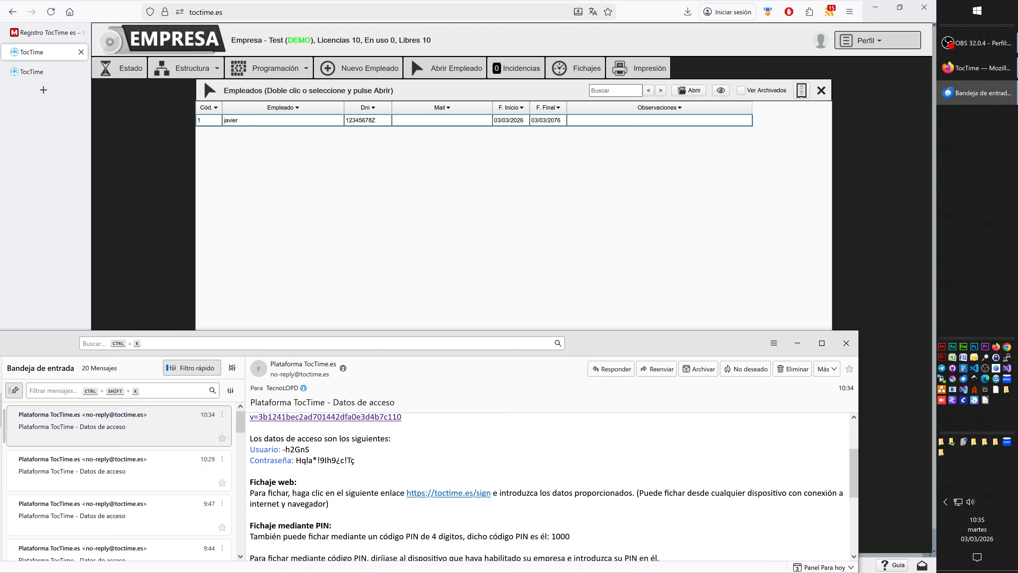
- Reopen the employee's Perfil > Cuenta settings from the Empleados list
click(465, 265)
double_click(305, 122)
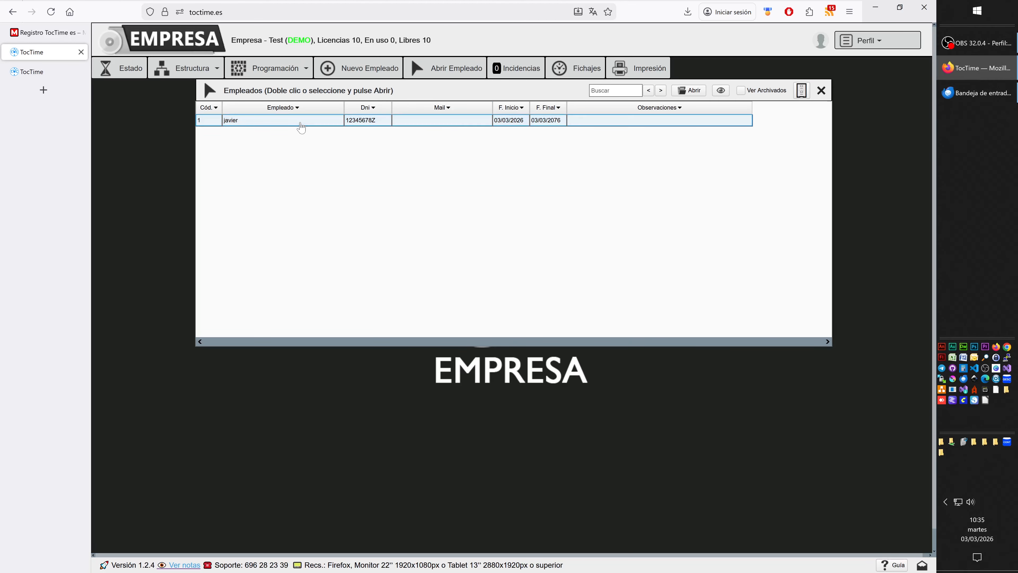
click(848, 97)
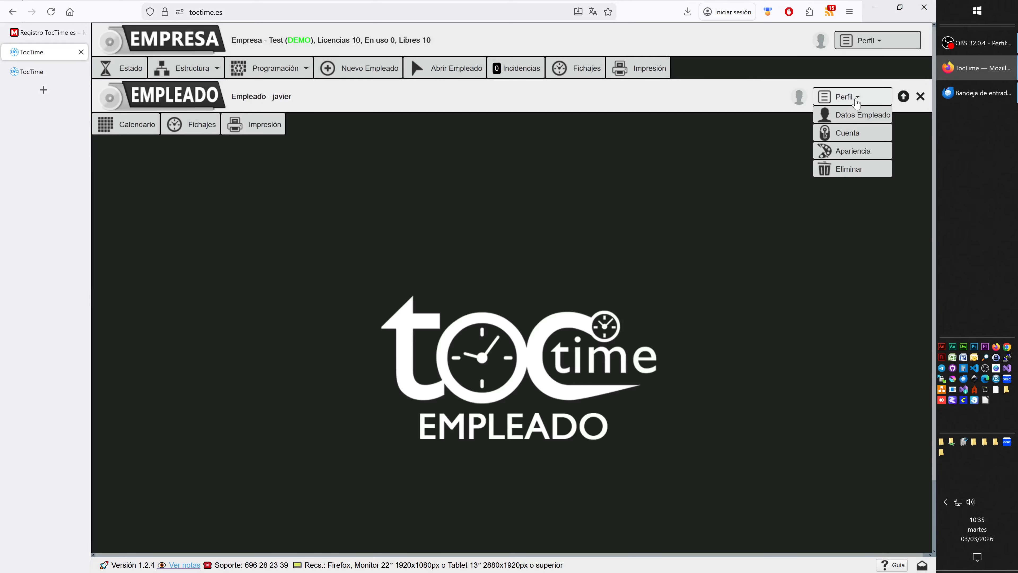
click(838, 132)
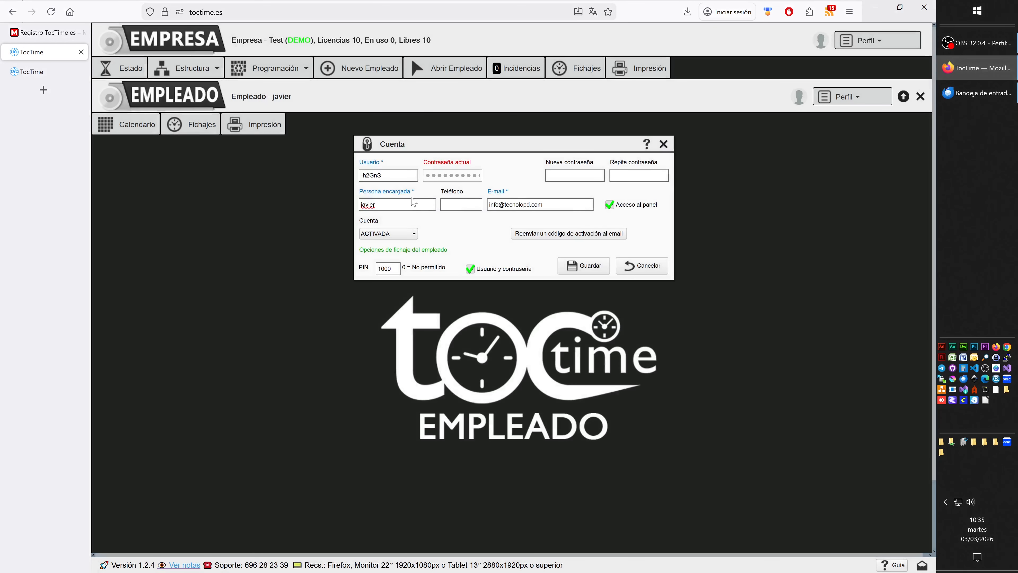
- Check the Usuario and new password fields and open the account status choices showing ACTIVADA
drag(383, 176, 360, 177)
click(547, 175)
click(401, 234)
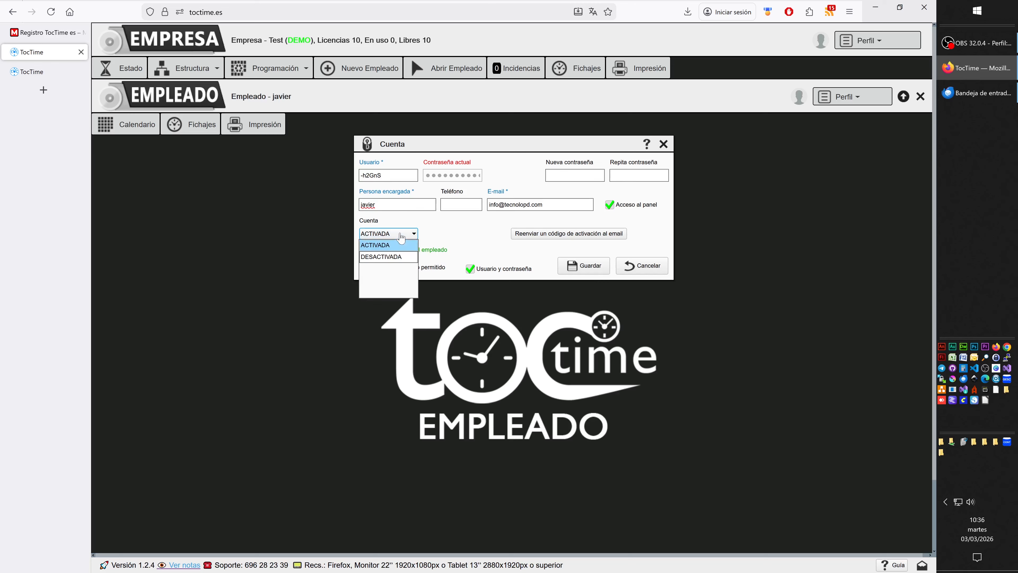
click(447, 228)
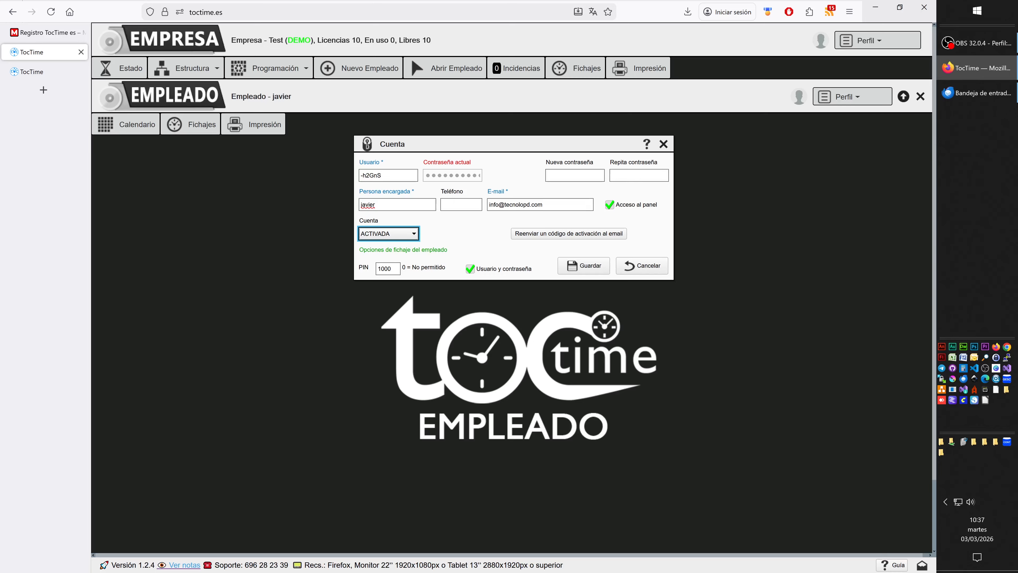
click(395, 269)
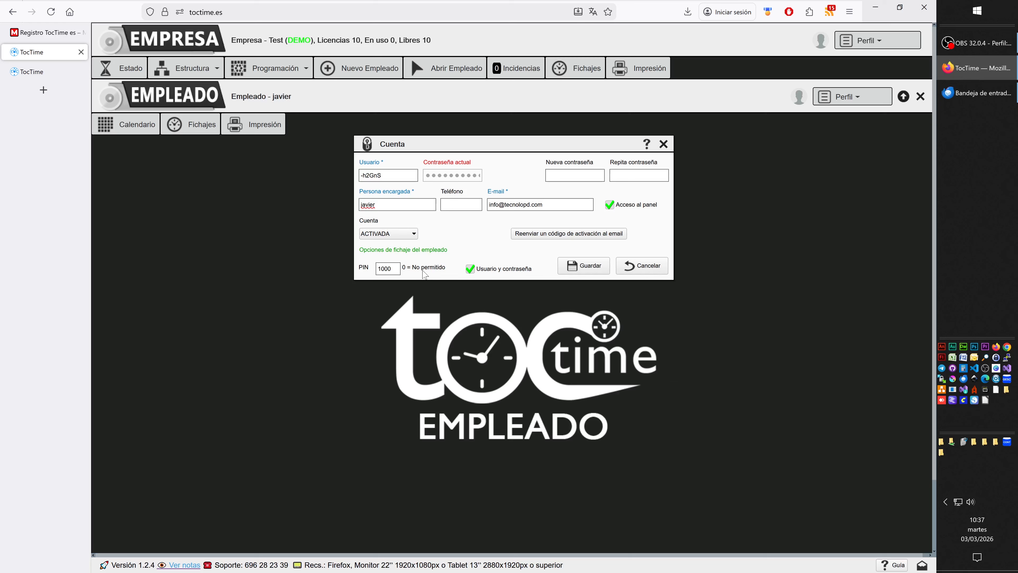
key(BackSpace)
key(BackSpace)
text(45)
key(BackSpace)
key(BackSpace)
key(BackSpace)
key(BackSpace)
text(1000)
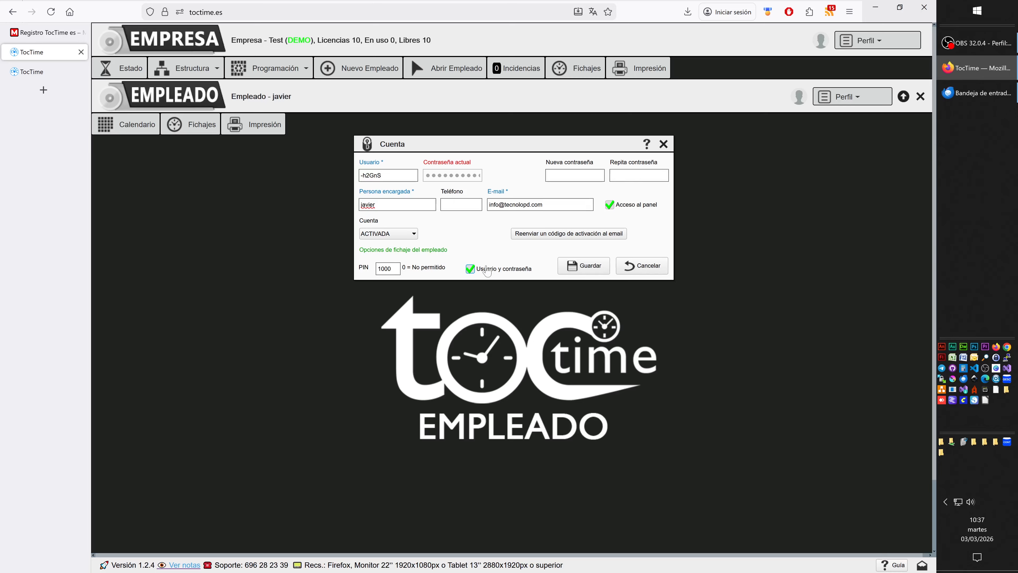
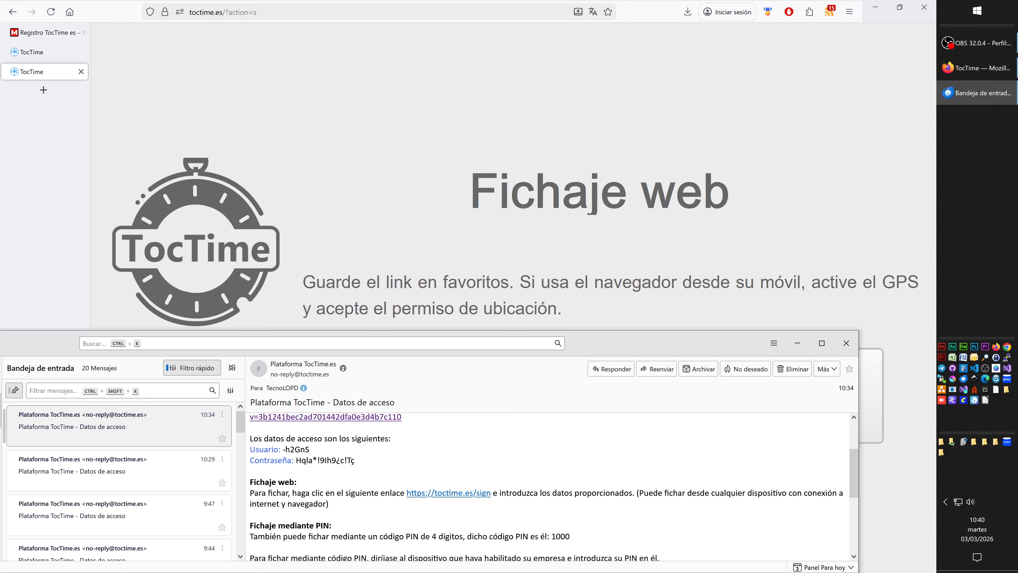
- Select the username in the emailed access-data message so it can be copied
drag(282, 449, 313, 453)
key(ctrl+c)
- Paste the emailed username into the TocTime login's username field
click(426, 219)
click(178, 385)
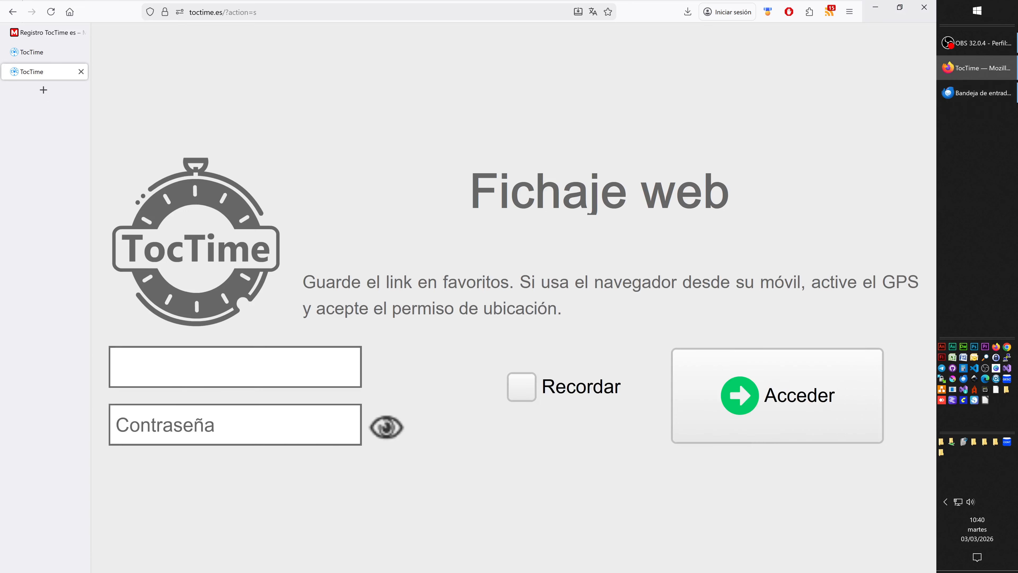
key(ctrl+v)
- Copy the emailed password into the password field, tick Recordar, and sign in
click(978, 93)
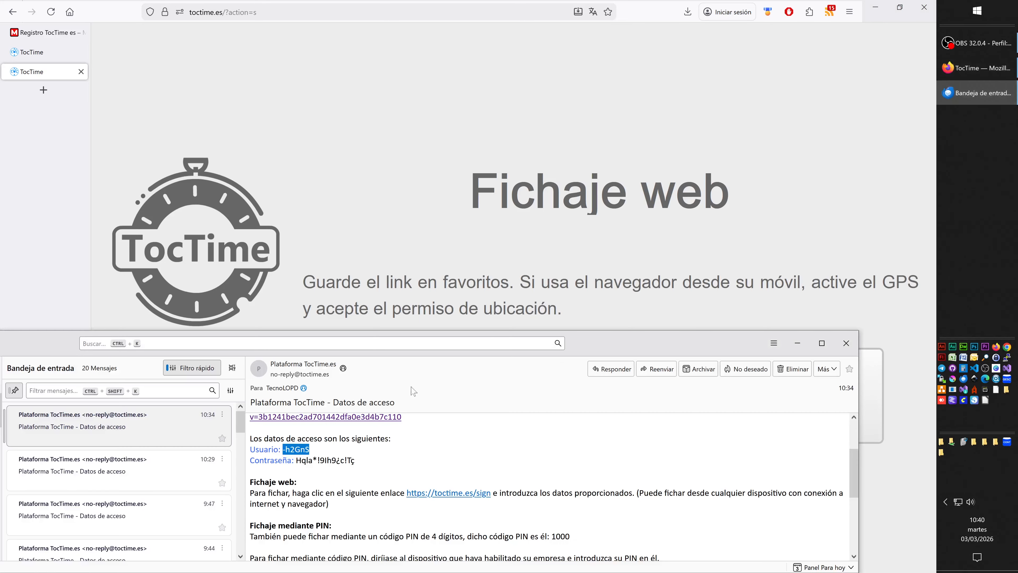
drag(296, 460, 358, 462)
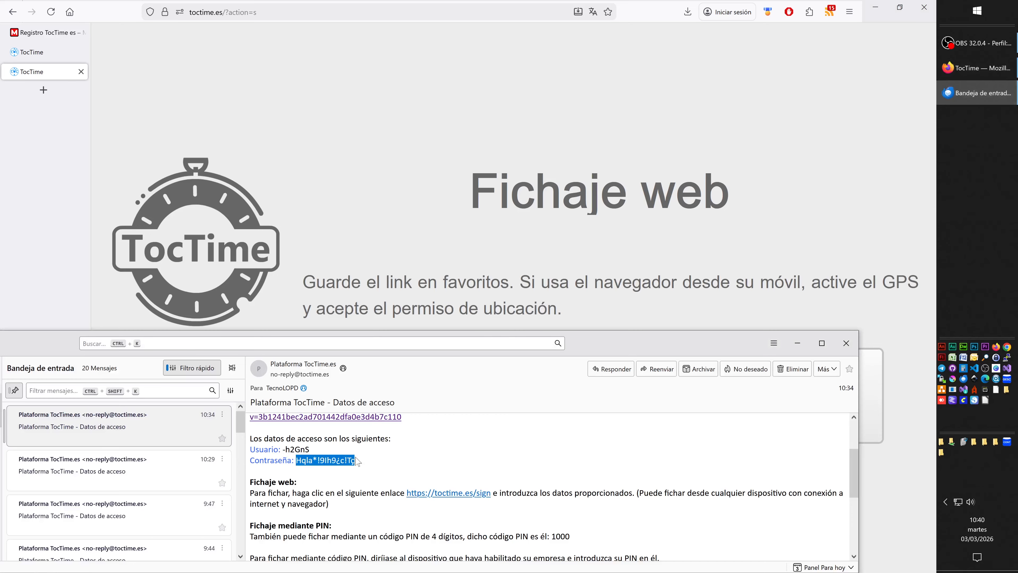
key(ctrl+c)
click(368, 221)
click(308, 423)
key(ctrl+v)
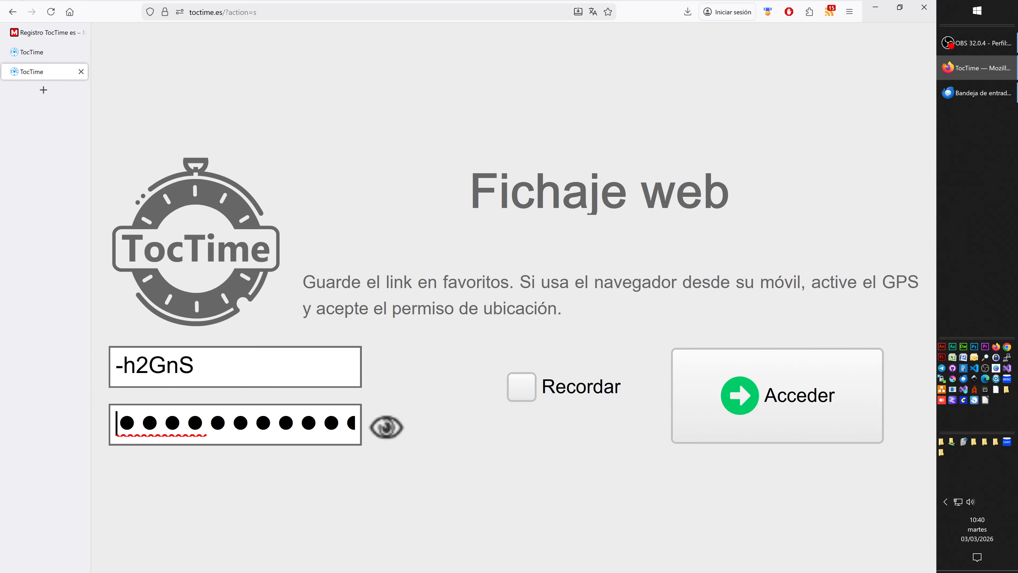
click(541, 387)
click(716, 404)
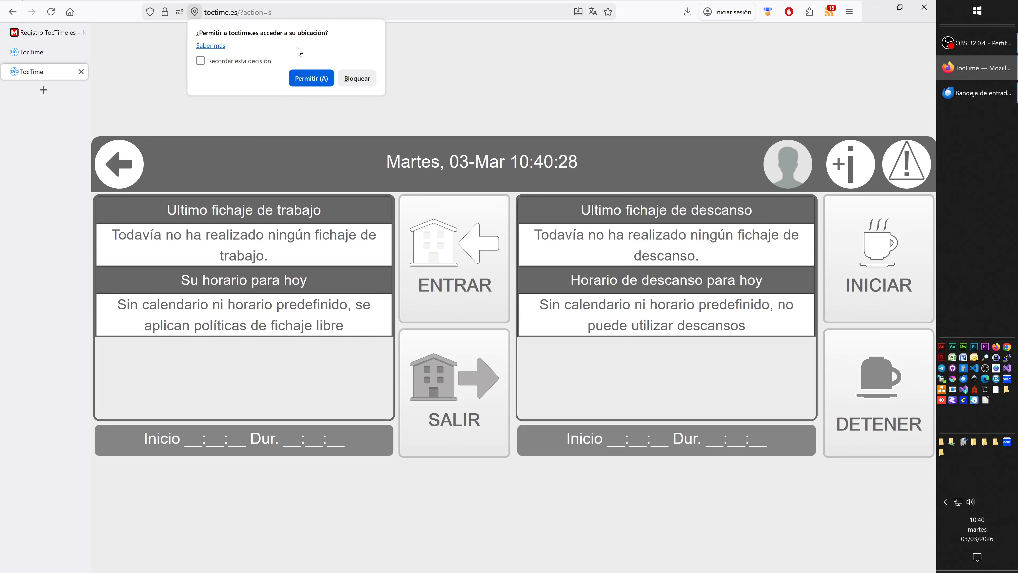
- Allow location access and clock in with ENTRAR, recording an Entrada at 10:41
click(308, 78)
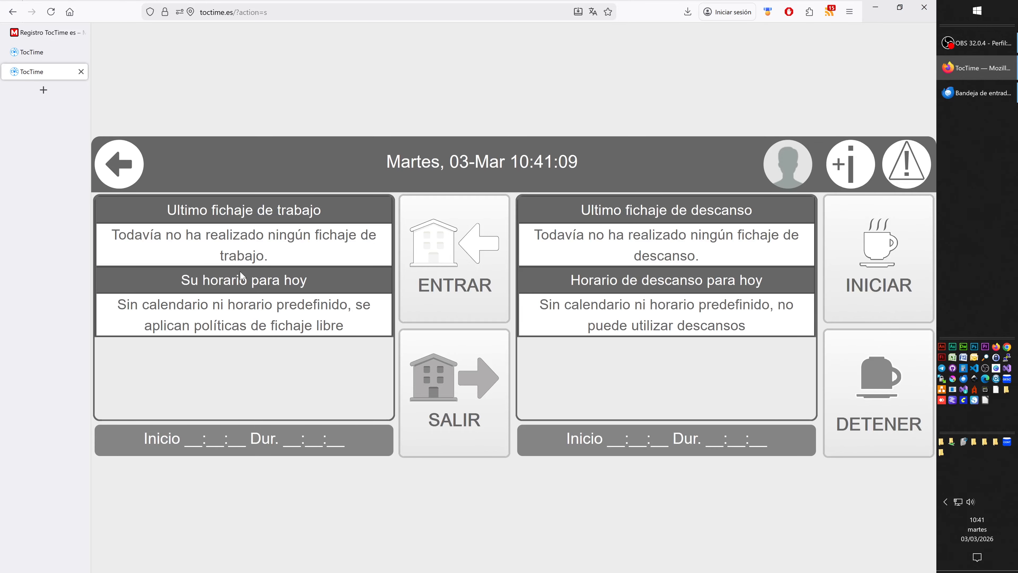
click(456, 263)
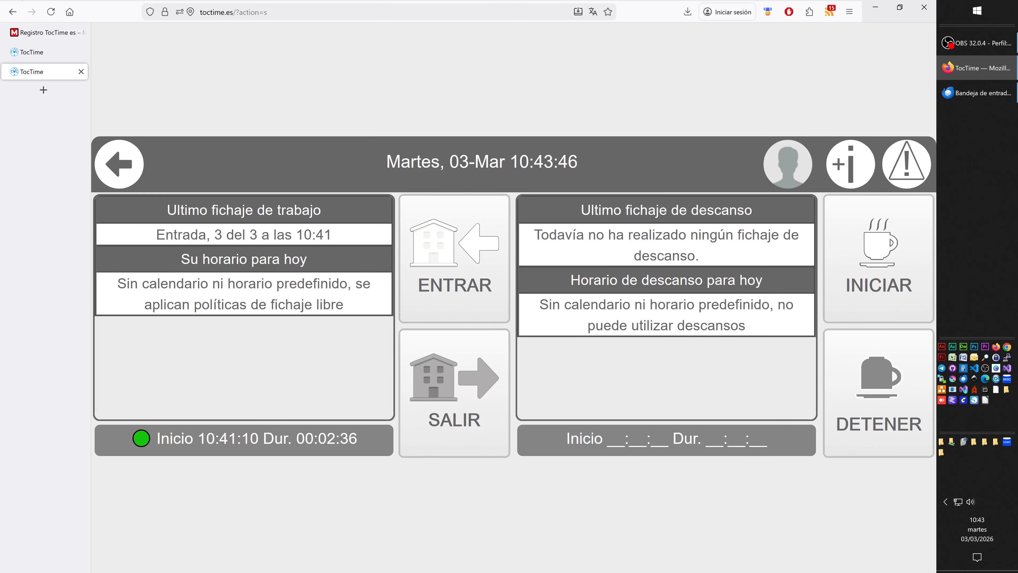
click(907, 166)
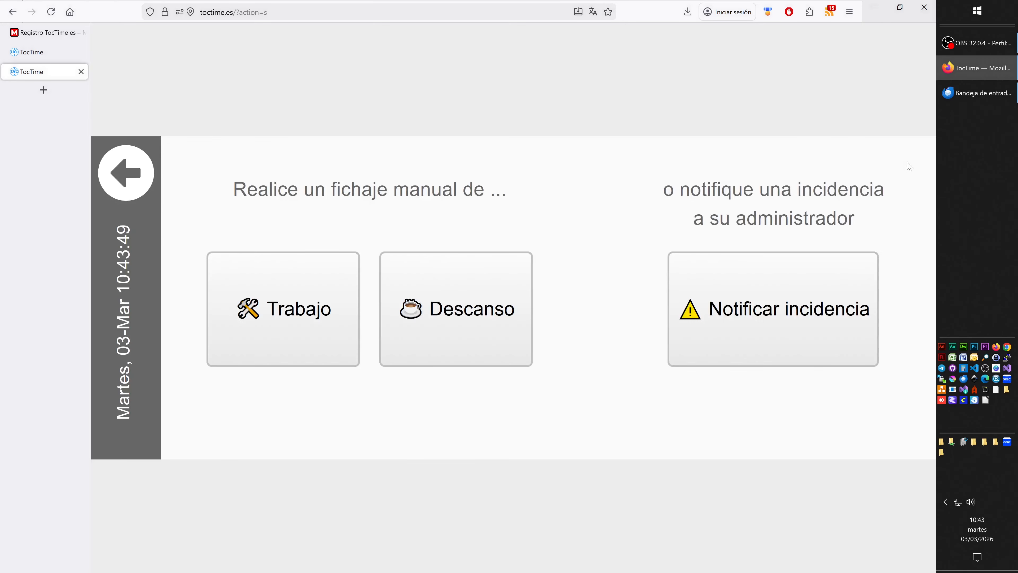
click(297, 308)
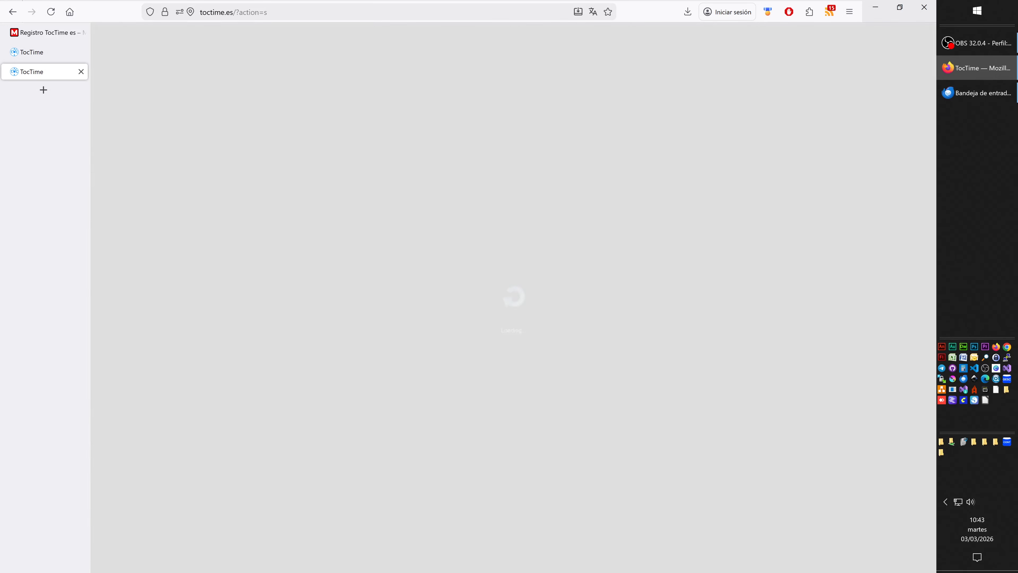
click(788, 276)
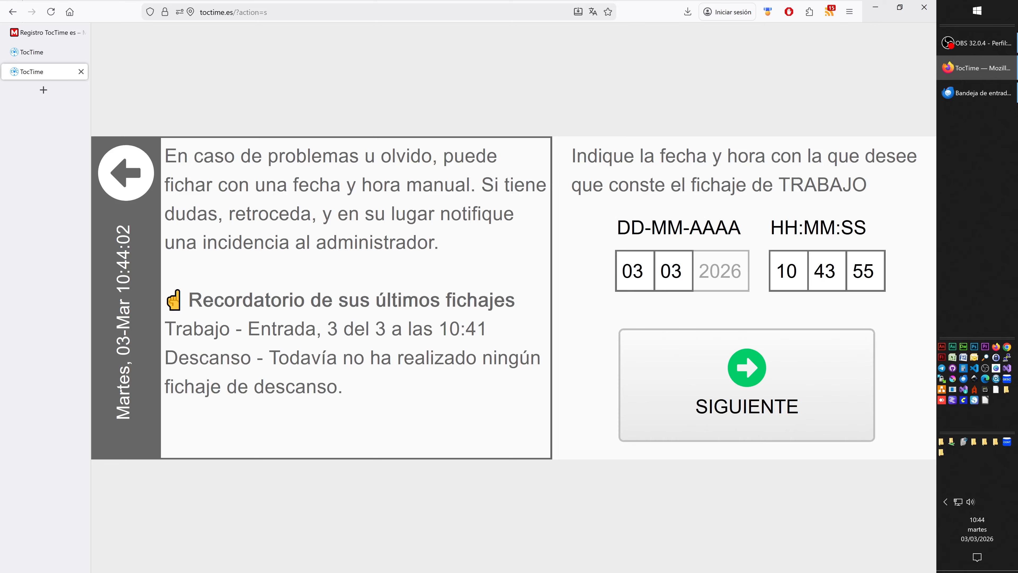
click(798, 272)
- Try the example reasons, settle on Emergencia, and advance to the attachment page
click(793, 384)
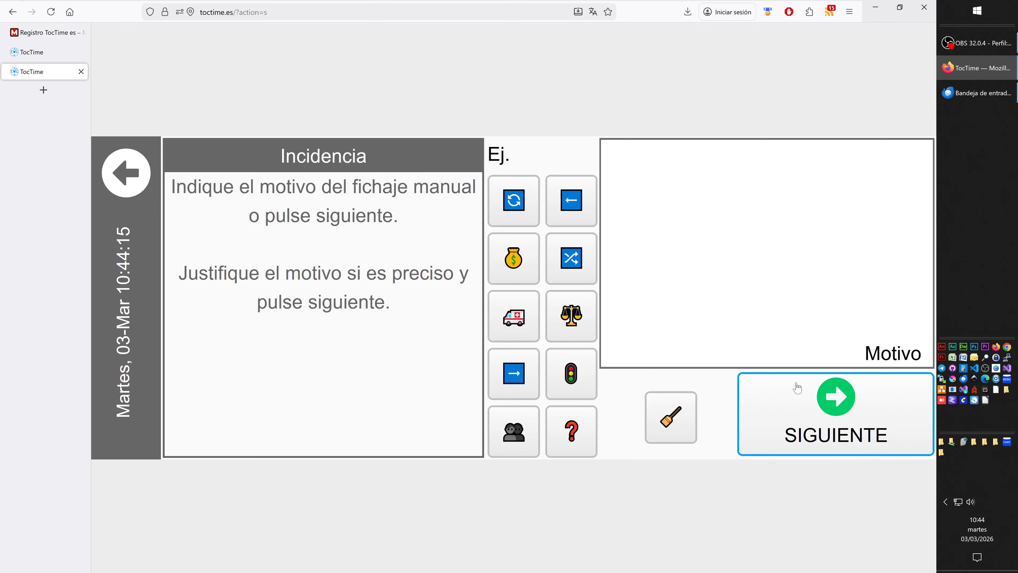
text(asdasdas)
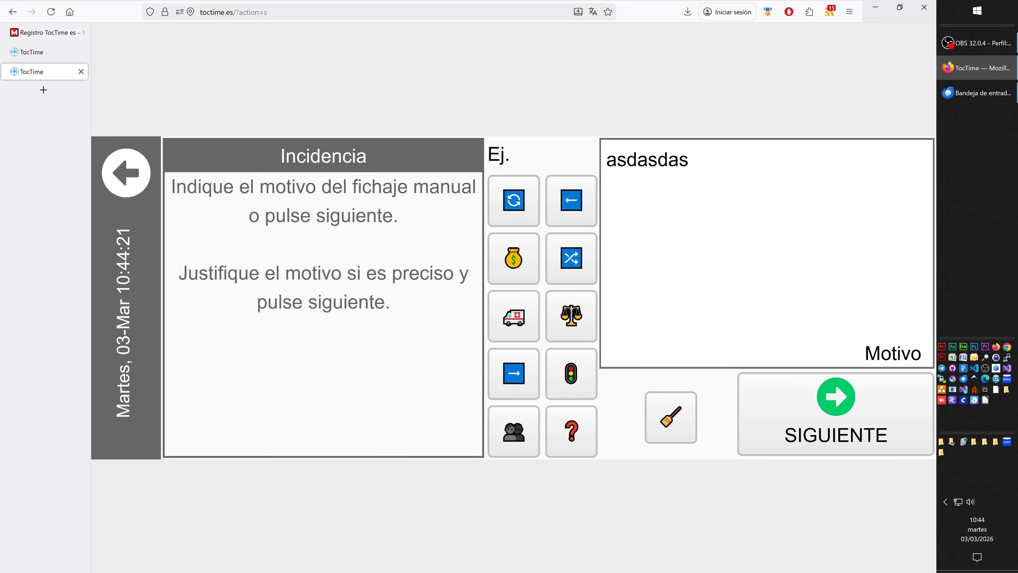
click(571, 217)
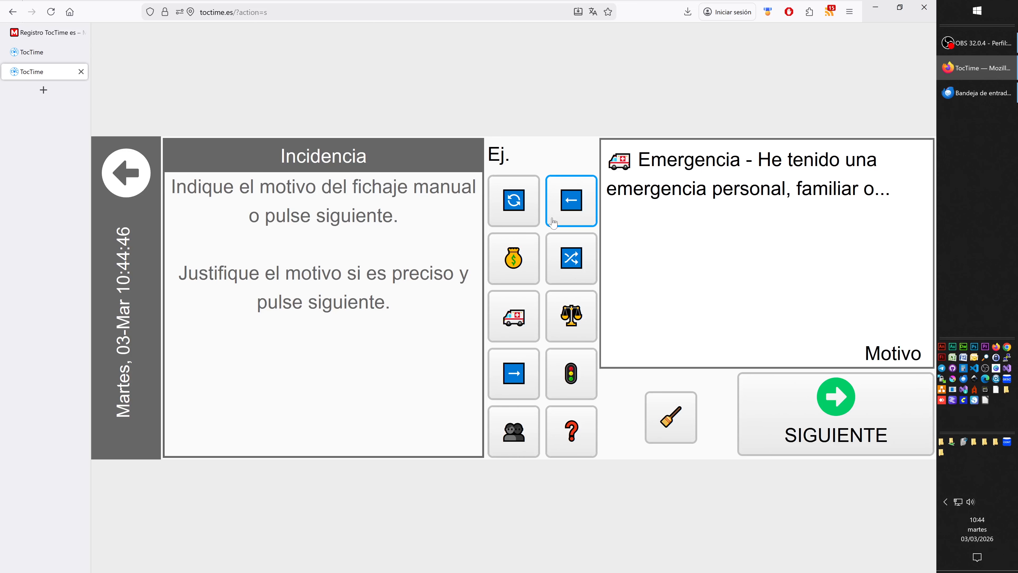
click(570, 218)
click(514, 203)
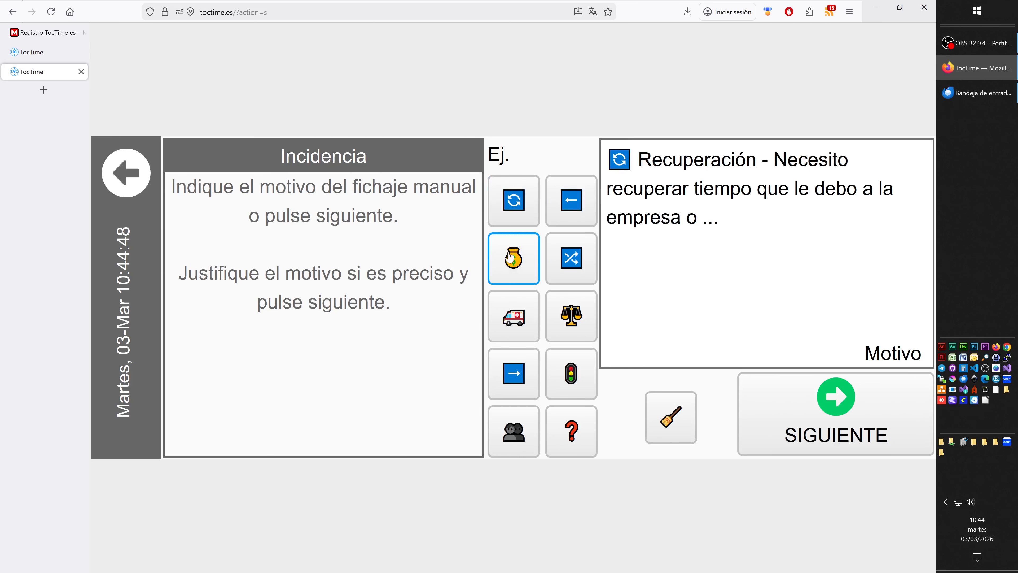
click(507, 273)
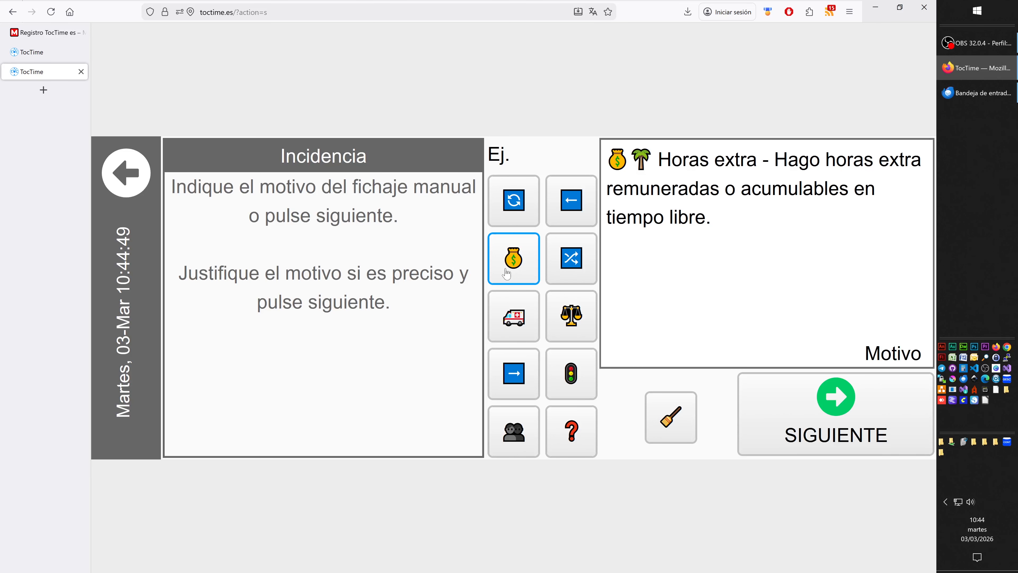
click(530, 323)
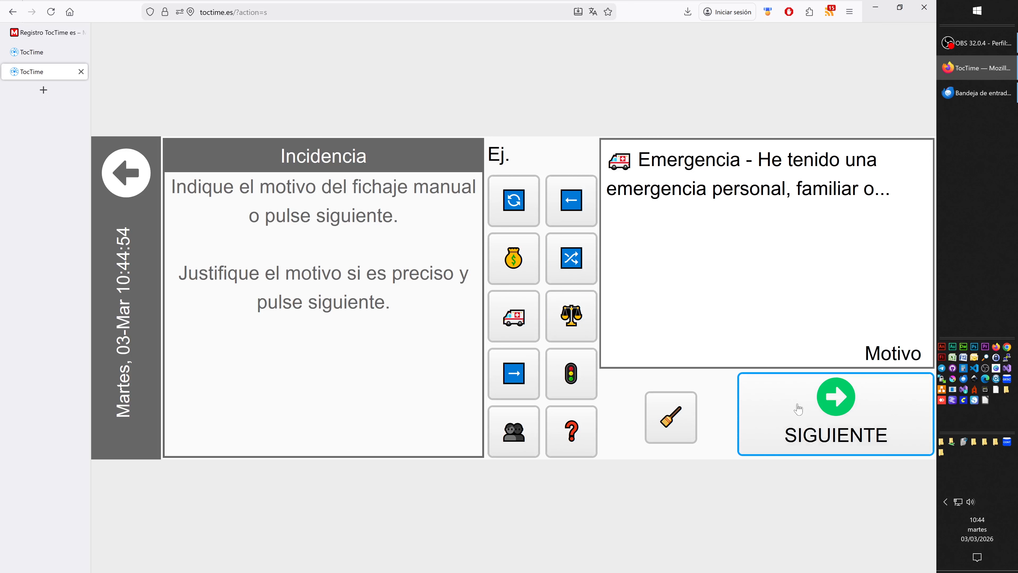
click(791, 425)
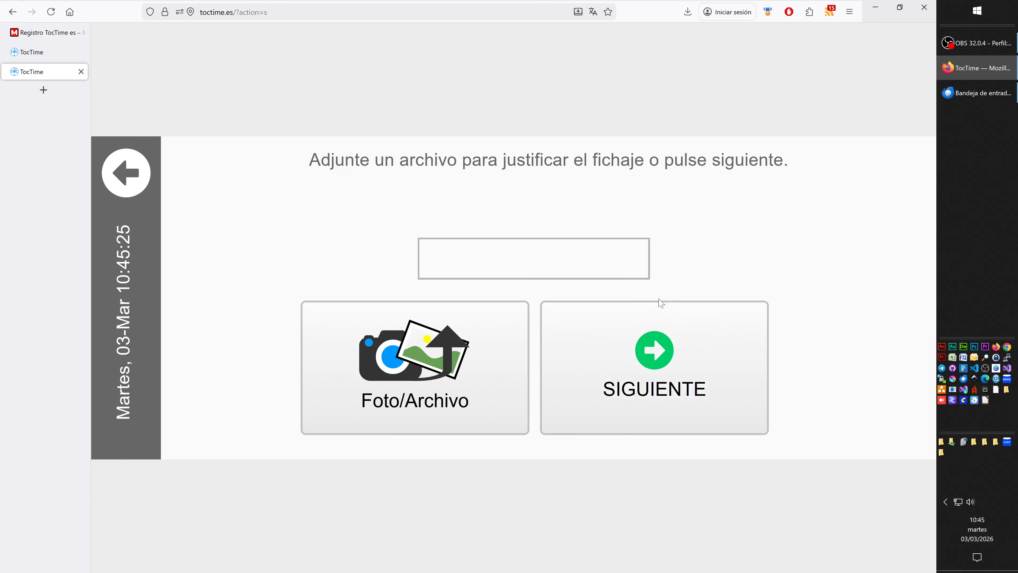
- Skip to the summary, back out unregistered to the main page, and switch to Empresa
click(629, 354)
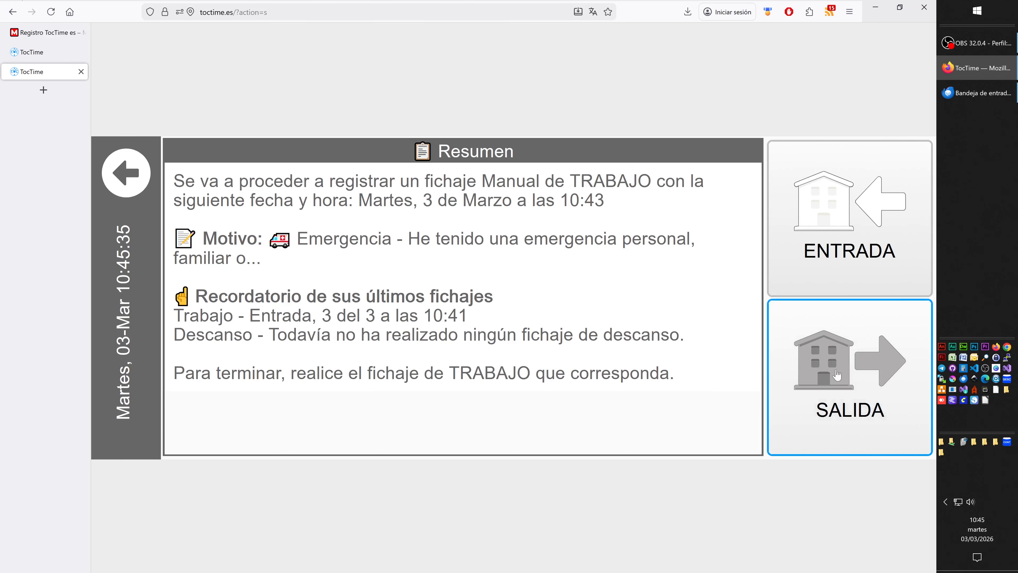
click(129, 186)
click(128, 187)
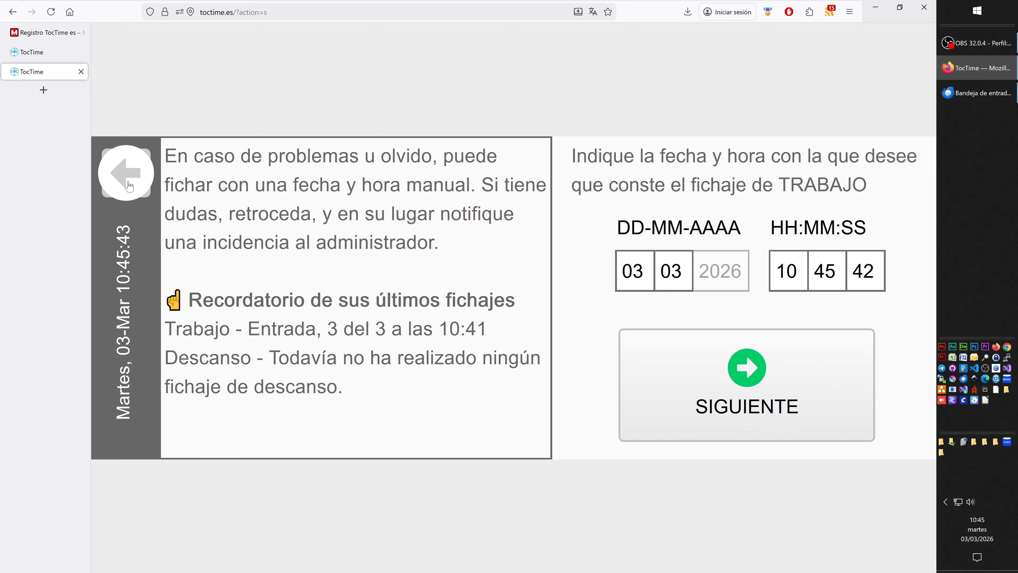
click(129, 186)
click(129, 187)
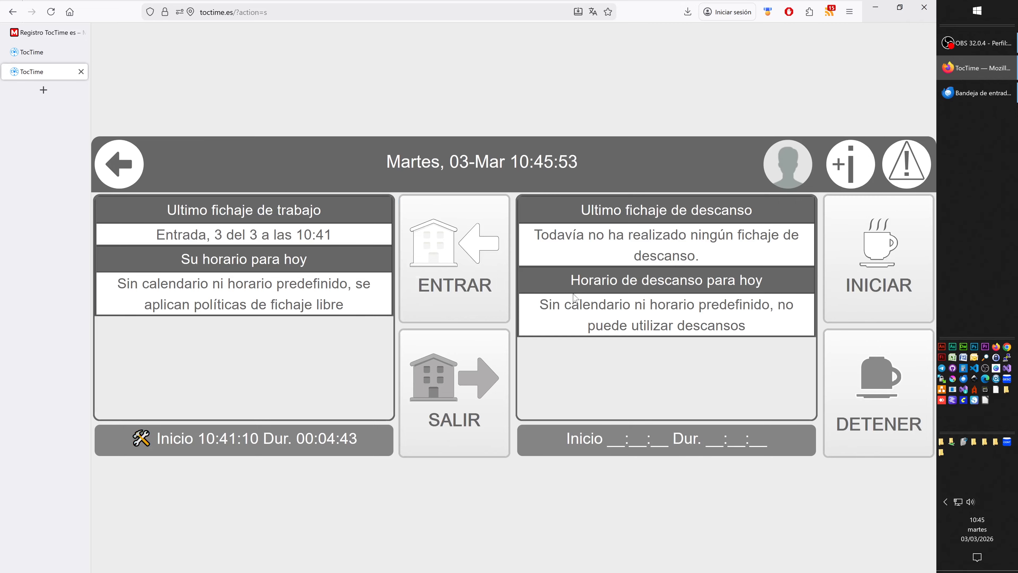
key(ctrl+shift+Tab)
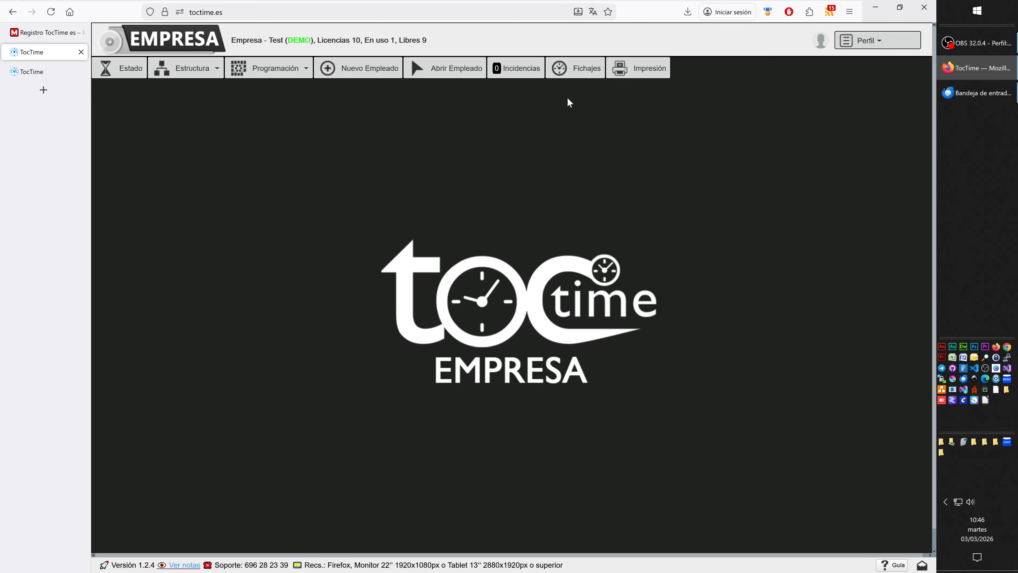
- Open Gestión de fichajes and filter the records to the single employee
click(577, 74)
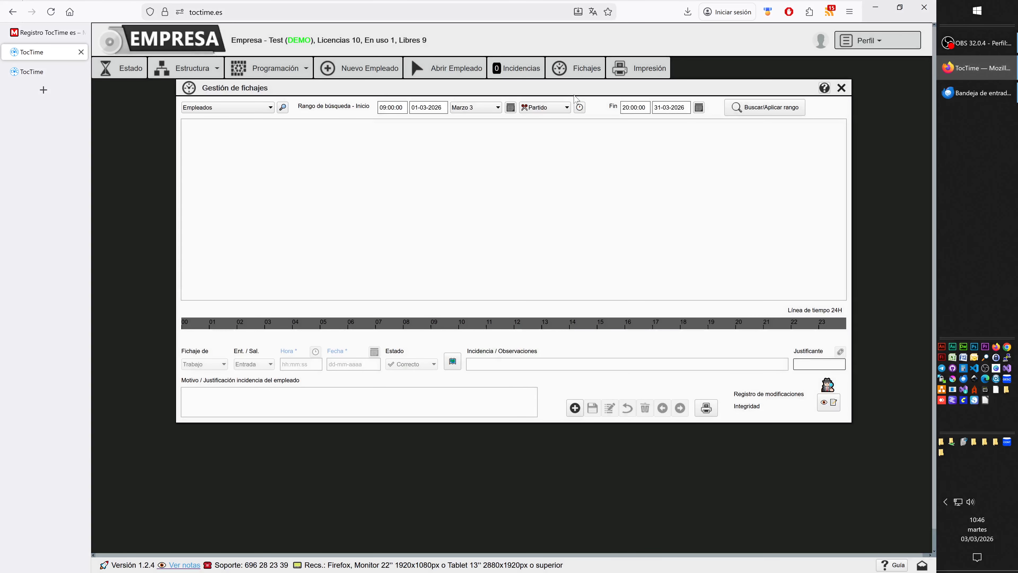
click(249, 107)
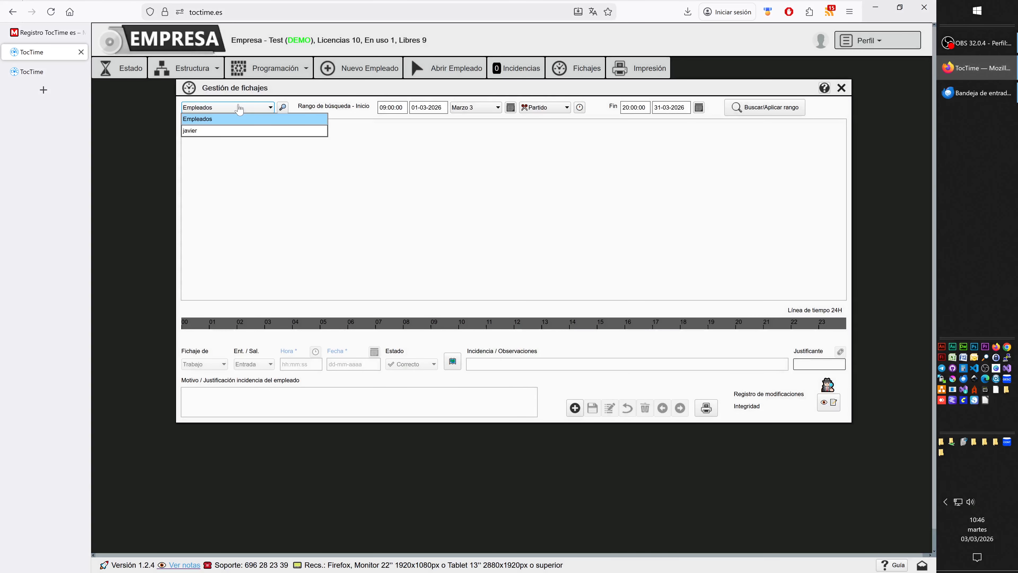
click(220, 130)
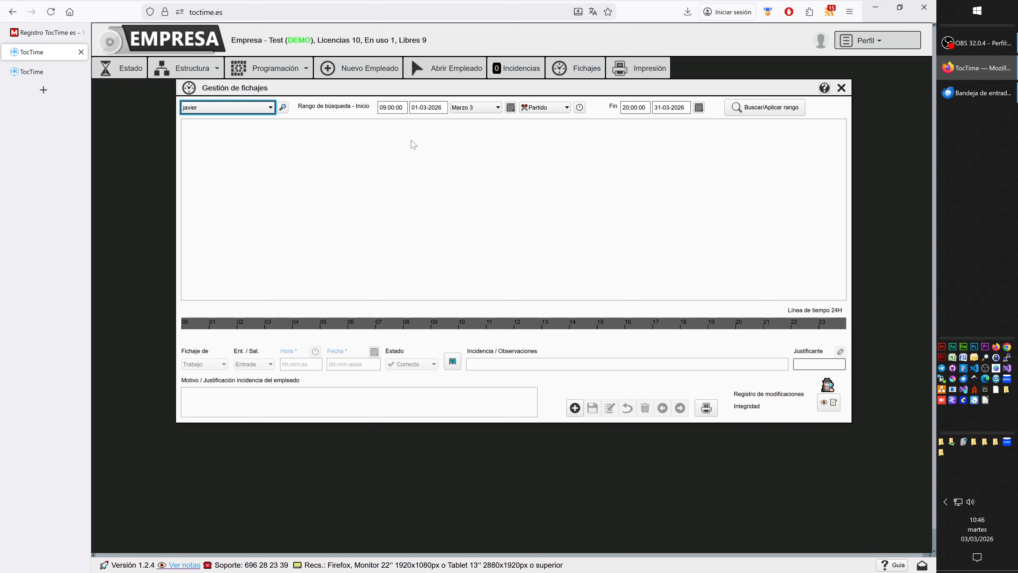
- Switch the shift filter from Mañana to Partido, giving a 09:00:00–20:00:00 range
click(555, 108)
click(547, 132)
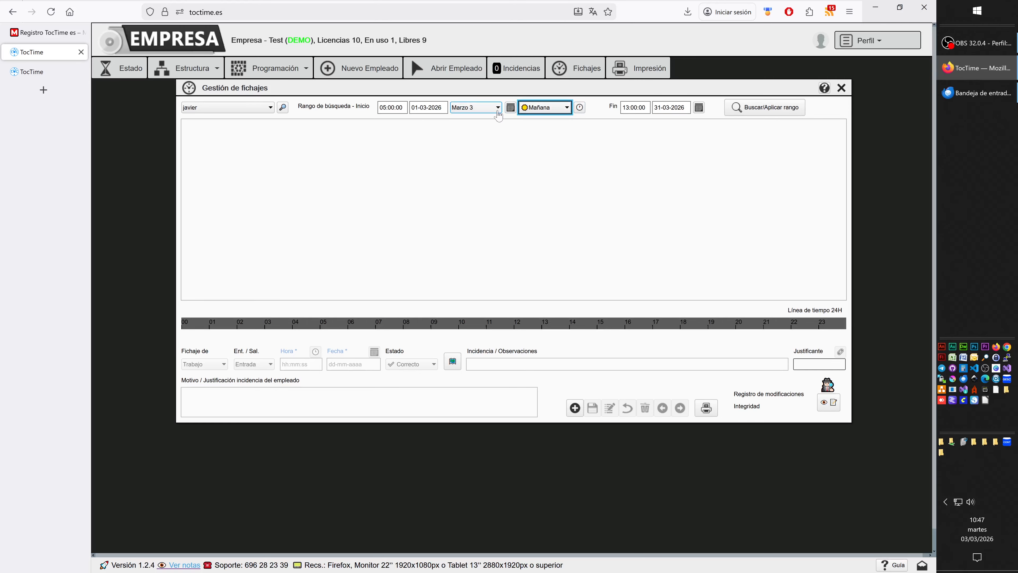
click(538, 109)
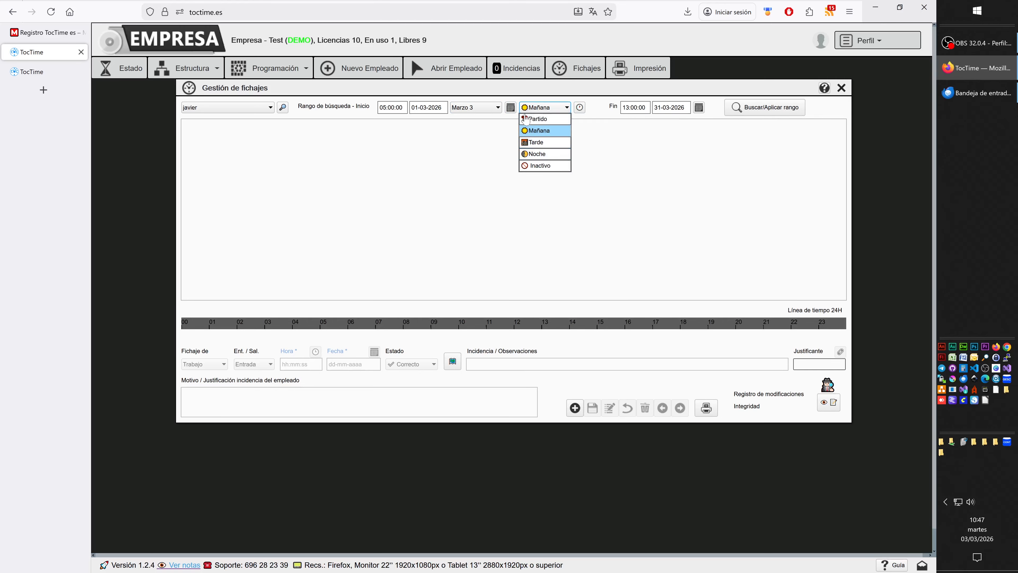
click(539, 119)
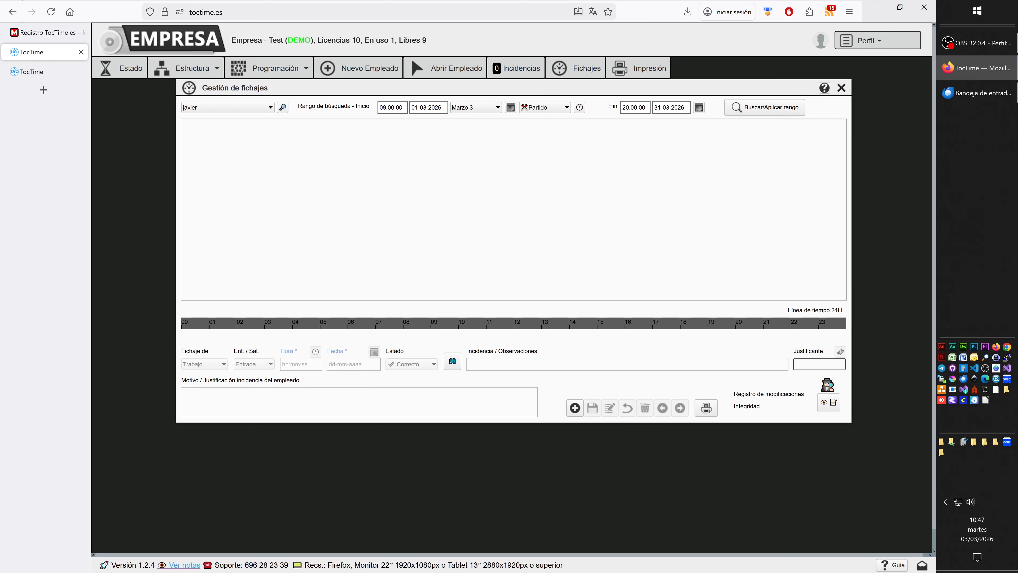
click(395, 108)
- Widen the range to 08:00:00–21:00:00, apply it, and select the 10:41:10 Entrada record
key(BackSpace)
text(8)
click(629, 108)
key(BackSpace)
text(1)
click(753, 108)
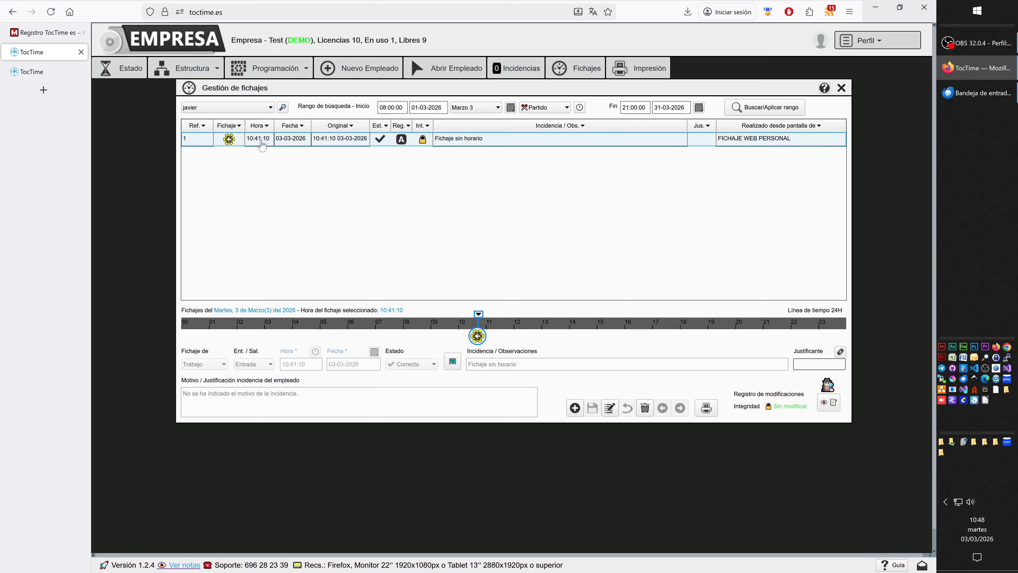
click(308, 144)
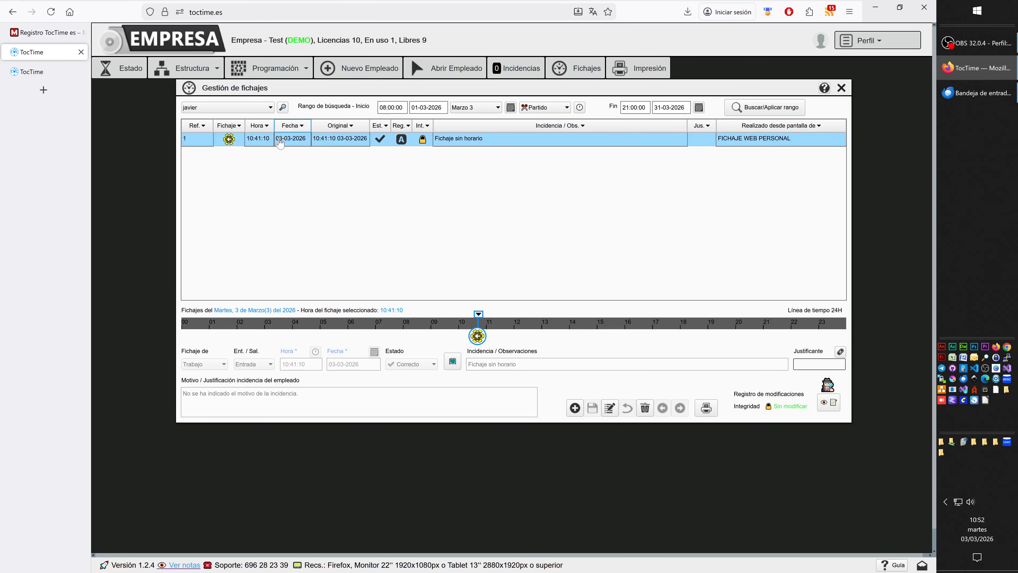
click(612, 409)
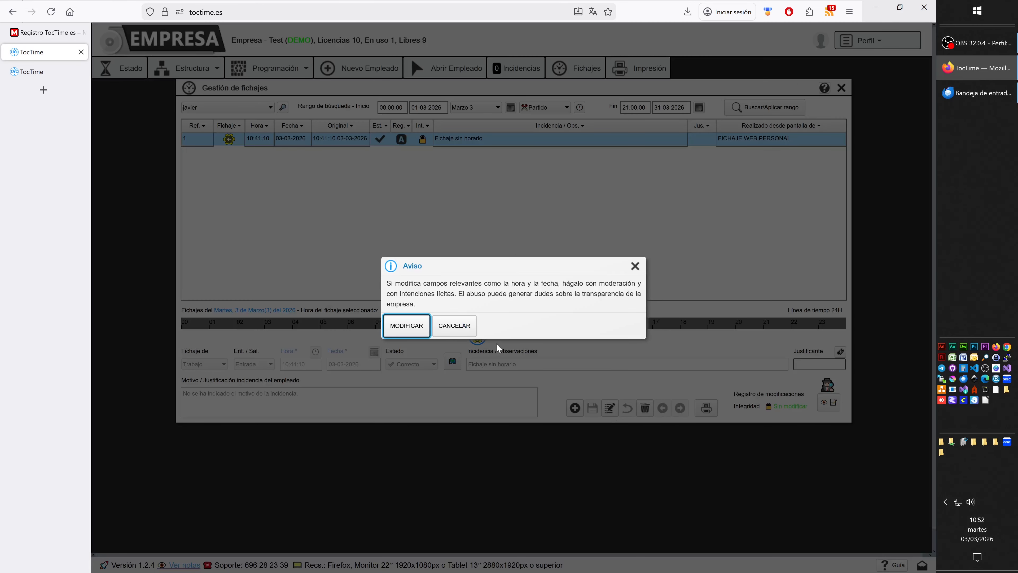
click(406, 326)
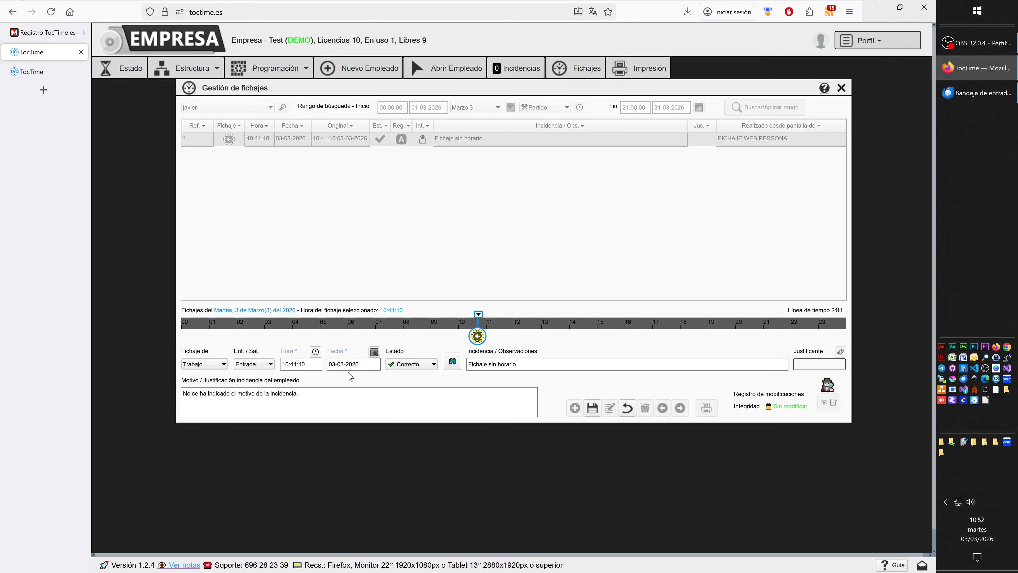
click(254, 364)
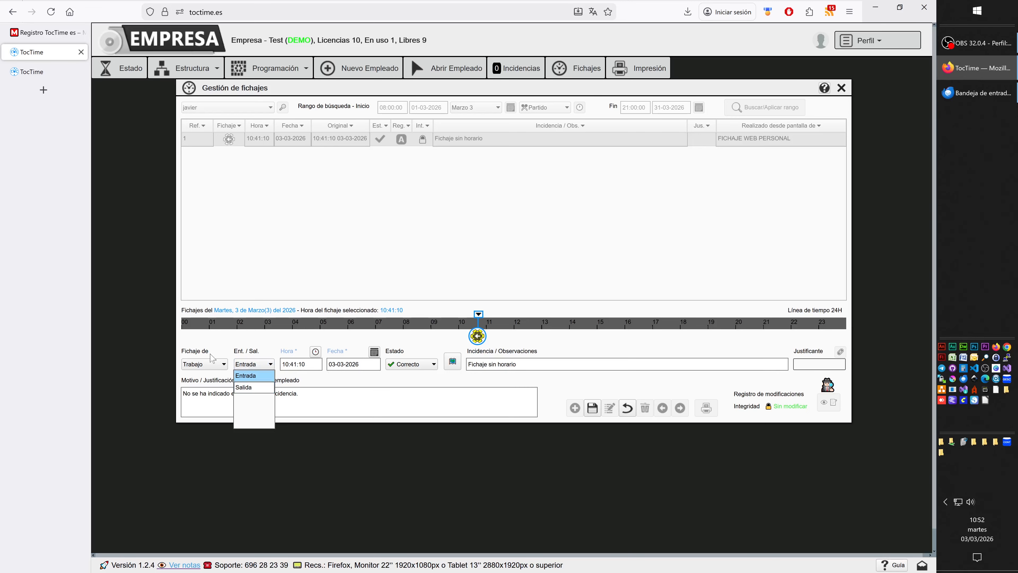
click(208, 363)
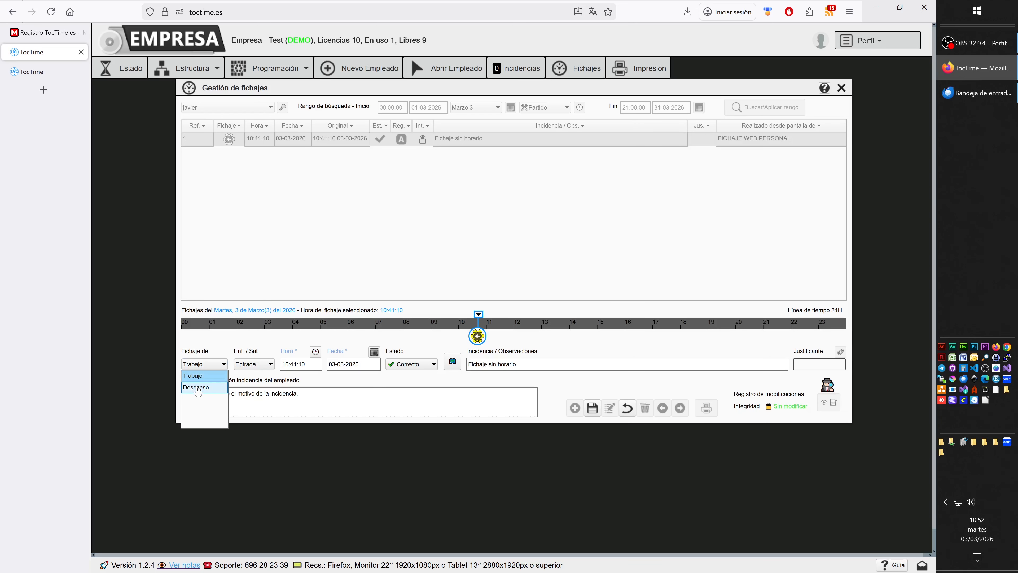
click(425, 345)
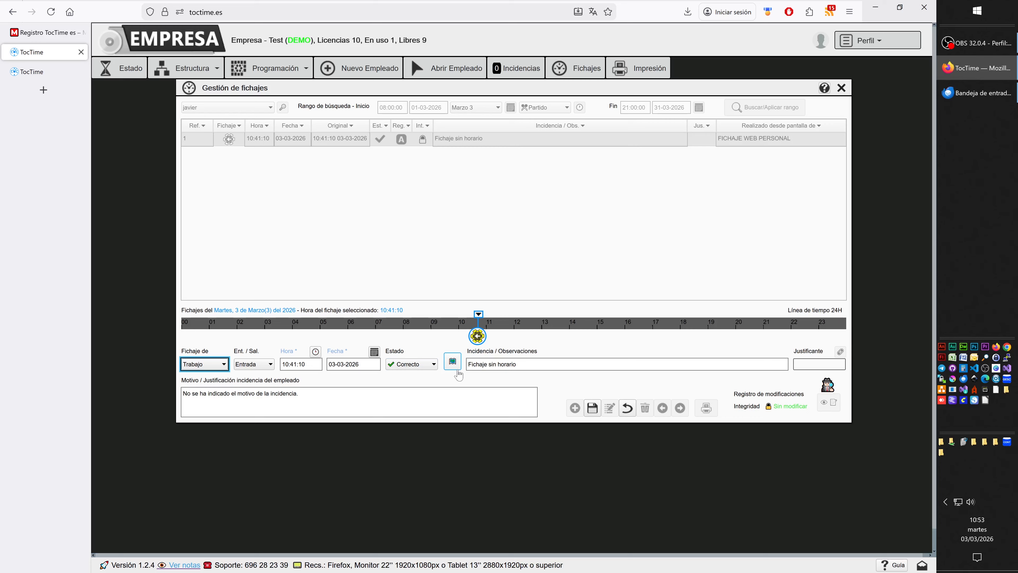
click(628, 408)
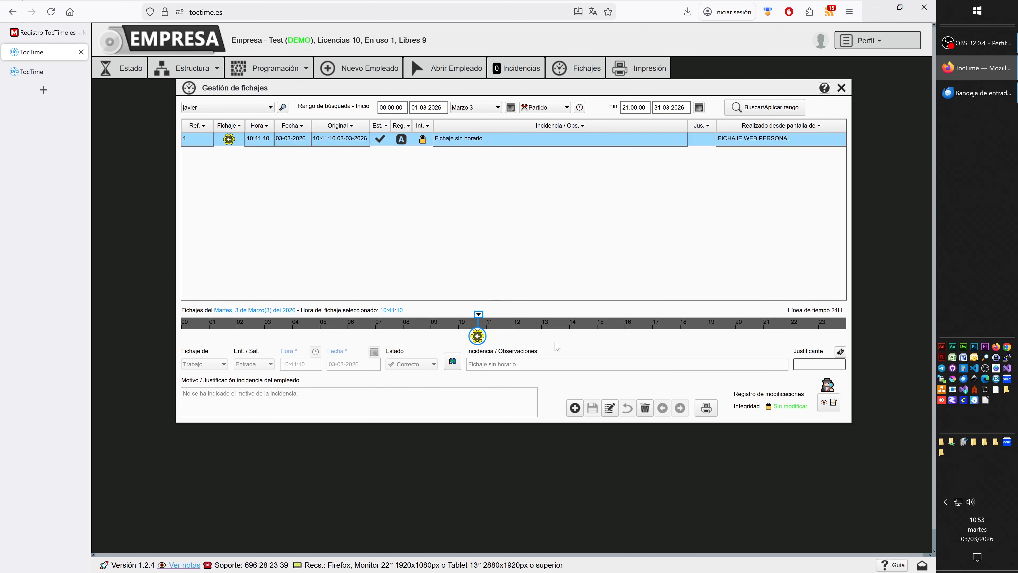
click(575, 408)
click(404, 322)
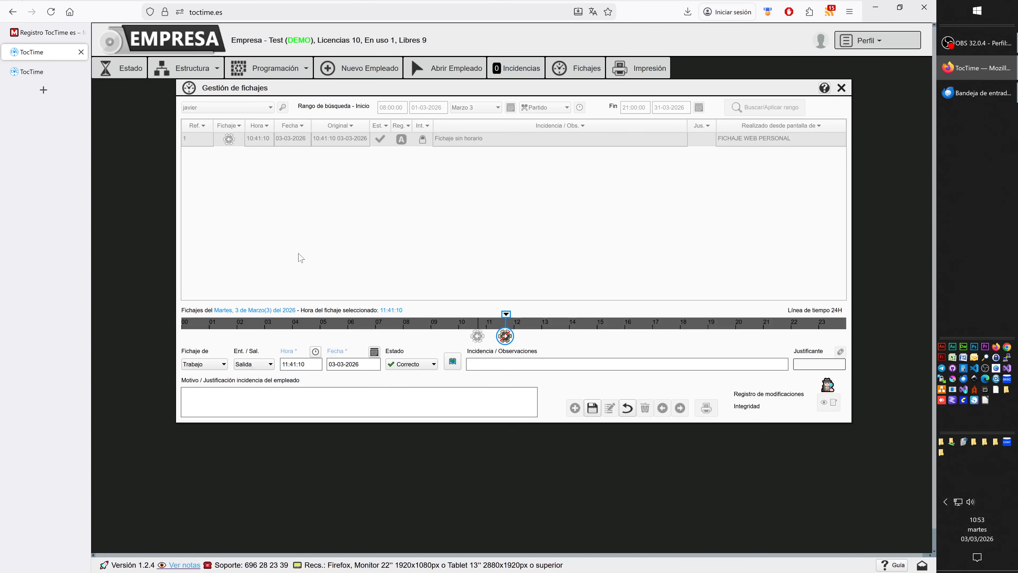
click(208, 368)
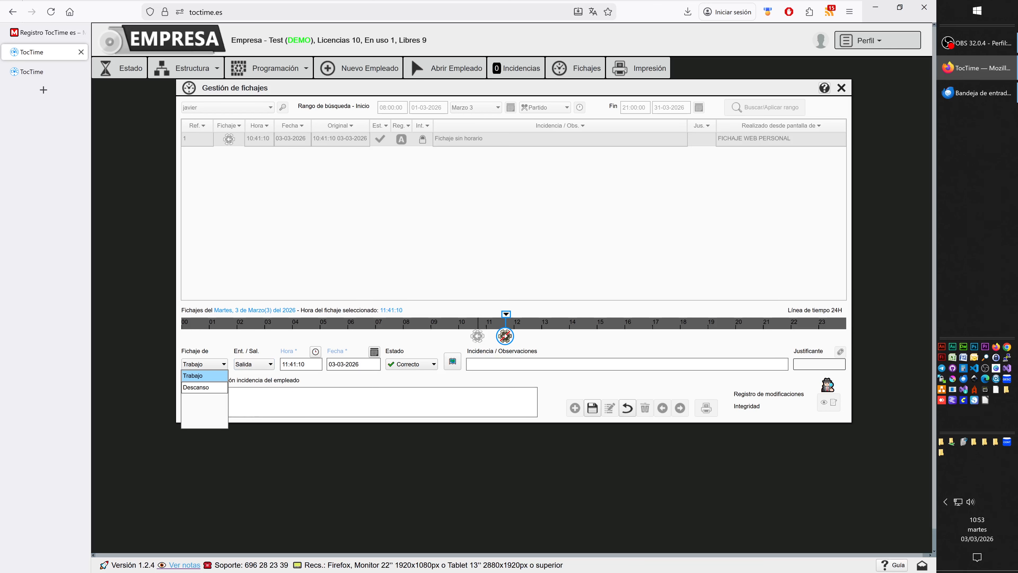
click(252, 365)
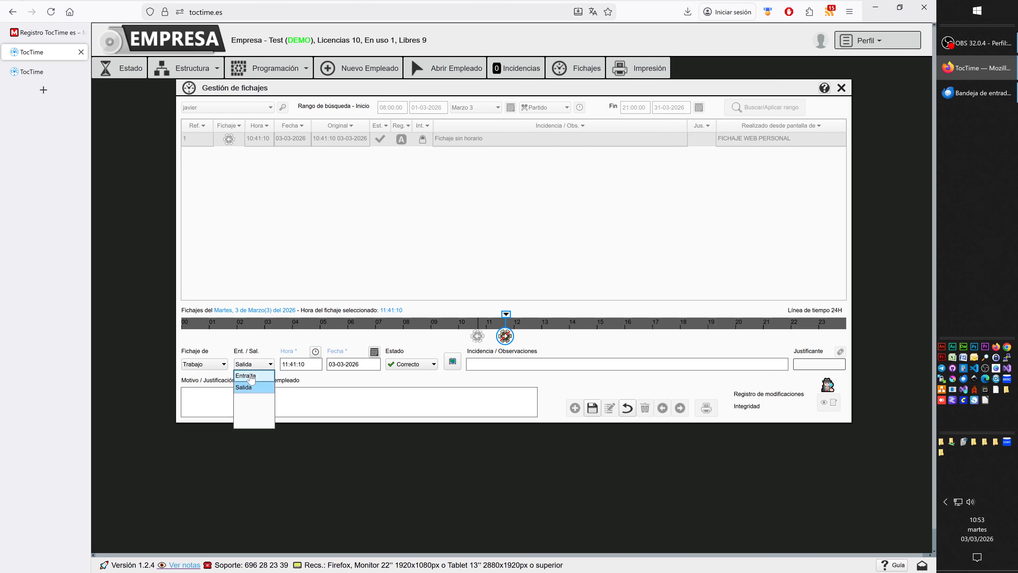
click(259, 366)
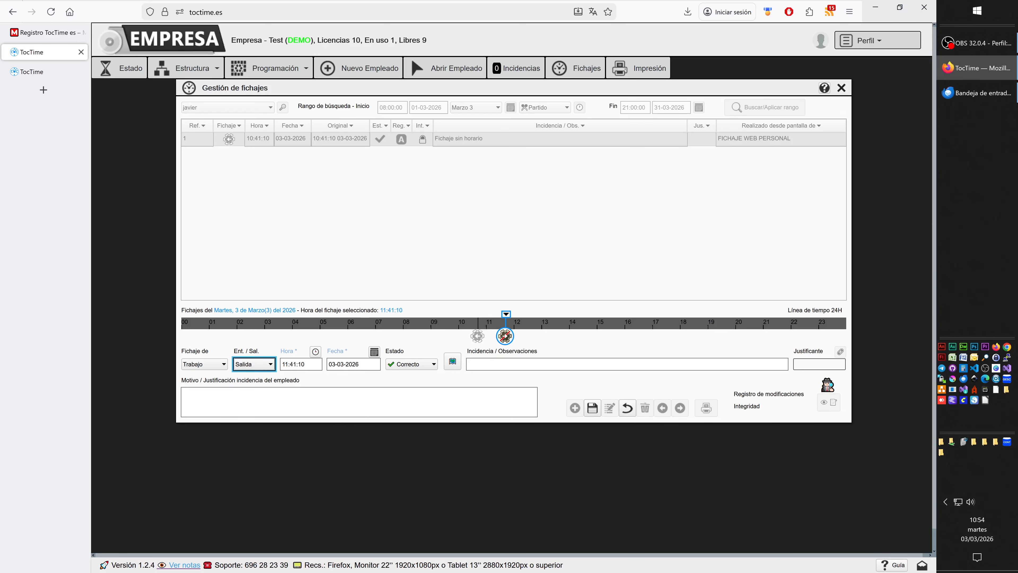
click(301, 364)
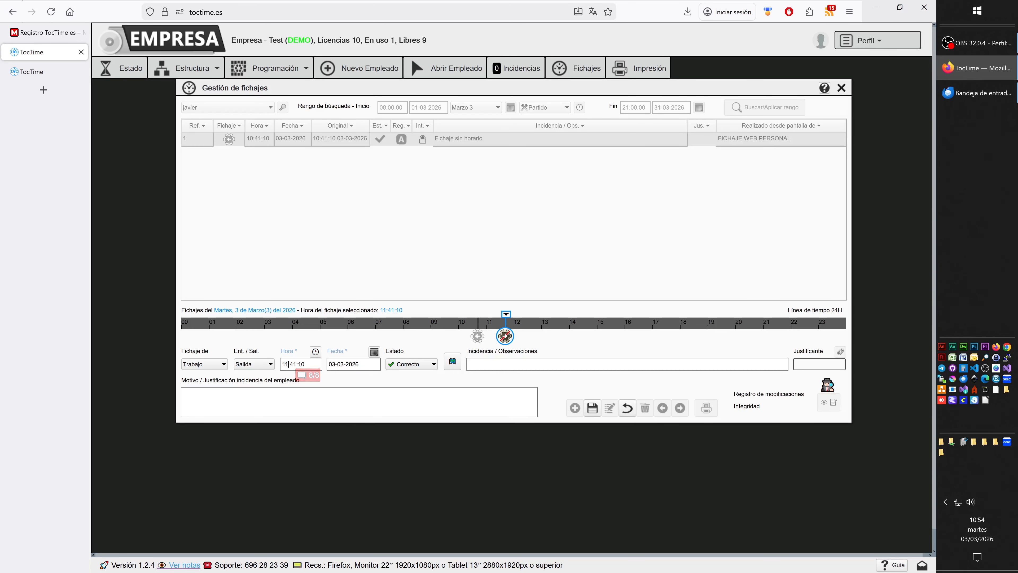
drag(505, 336, 499, 337)
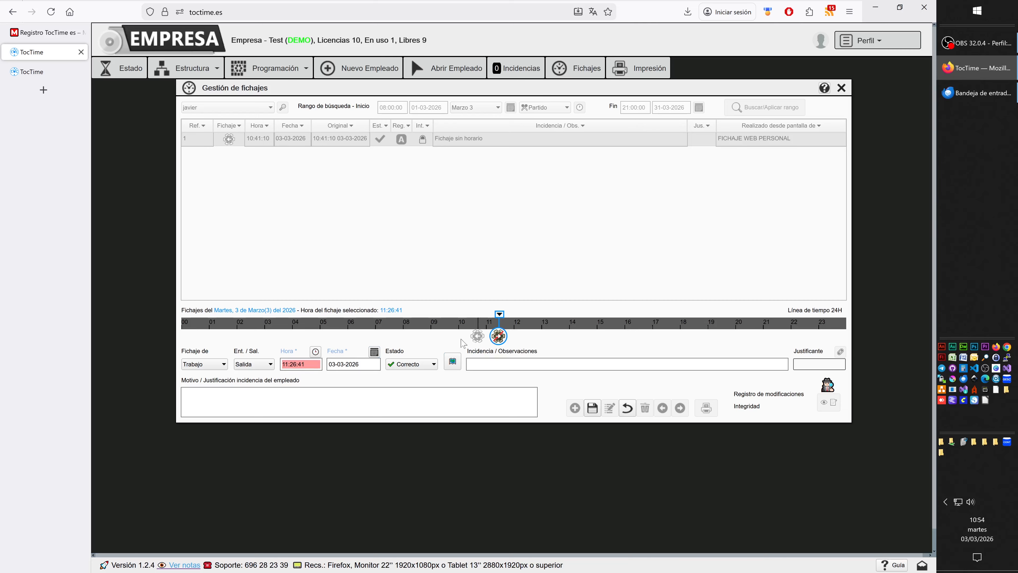
click(628, 407)
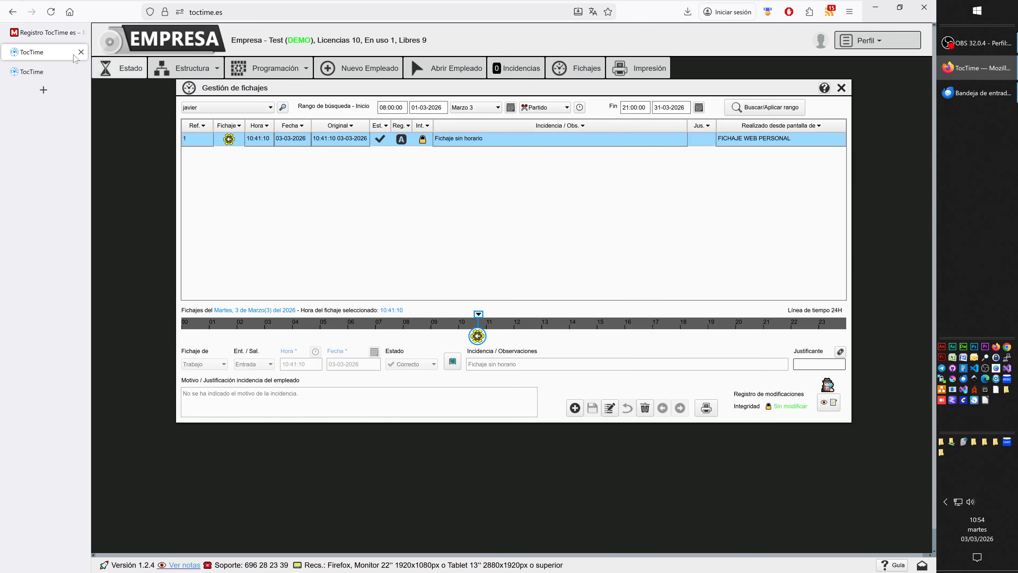
- Clock out at the kiosk, then reload the admin punch list to show the 10:54:46 Salida
click(44, 71)
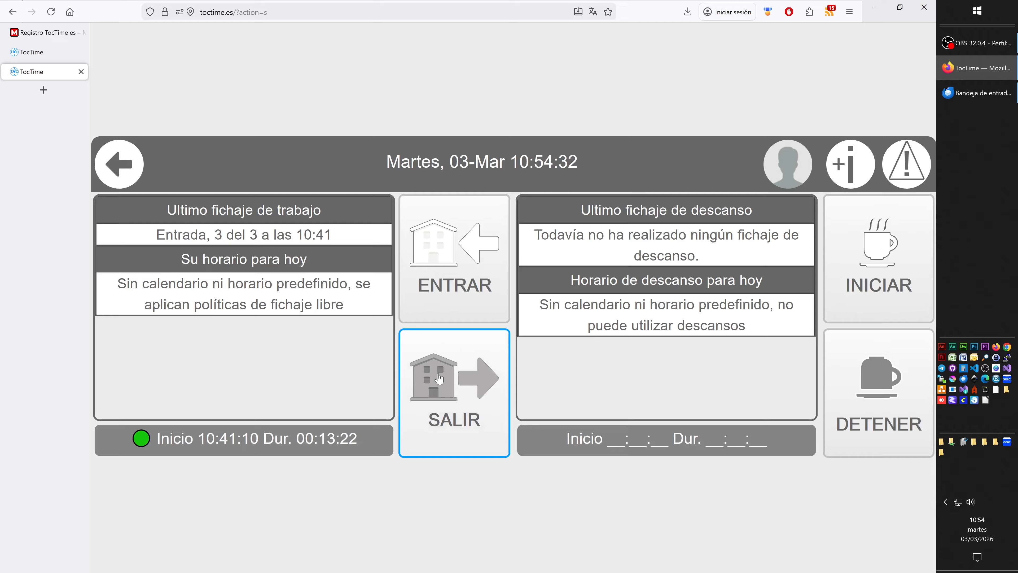
click(437, 389)
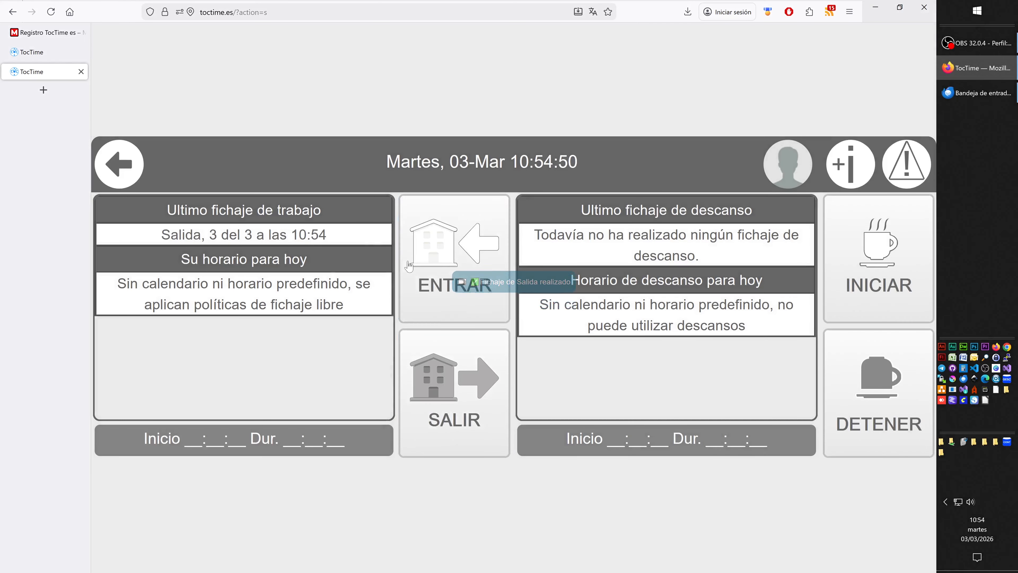
click(35, 56)
click(755, 109)
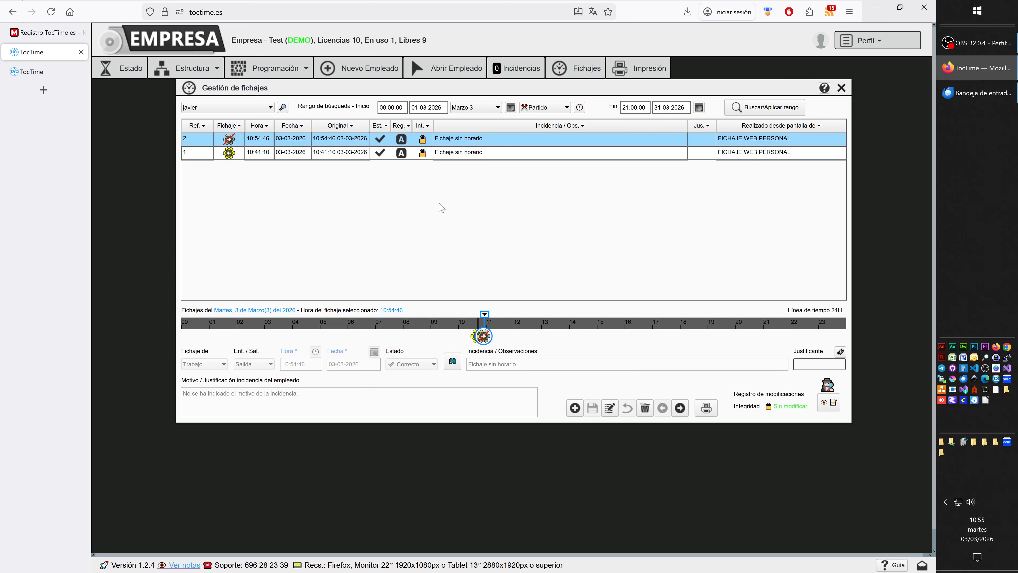
- Start a manual work clock-in at the kiosk and accept its date and time
click(38, 76)
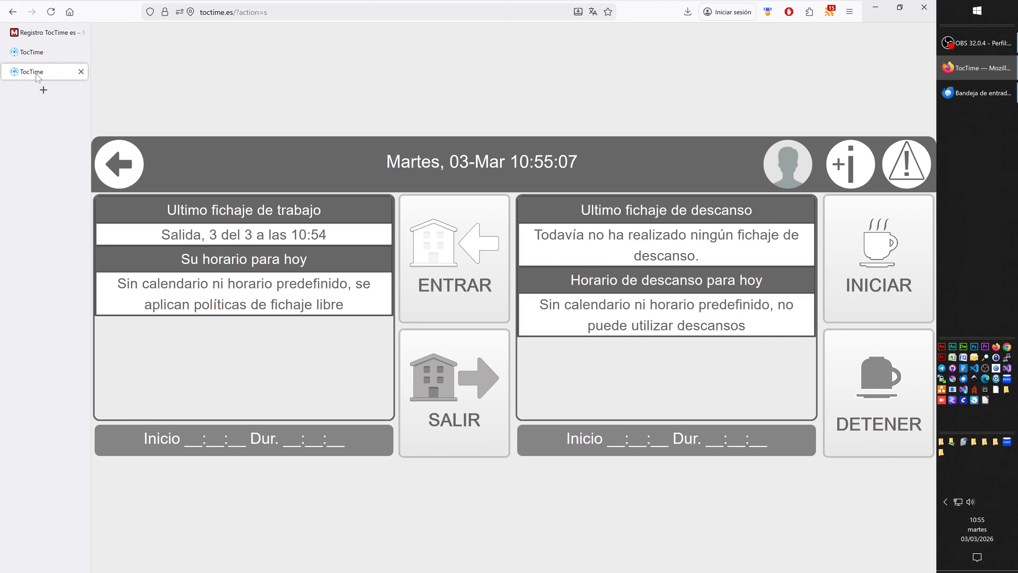
click(908, 179)
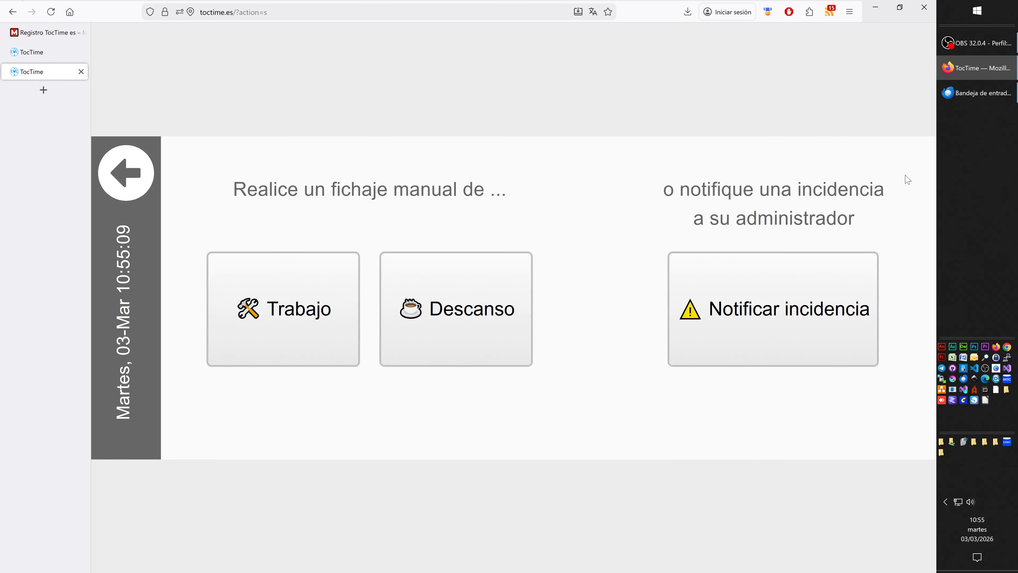
click(323, 321)
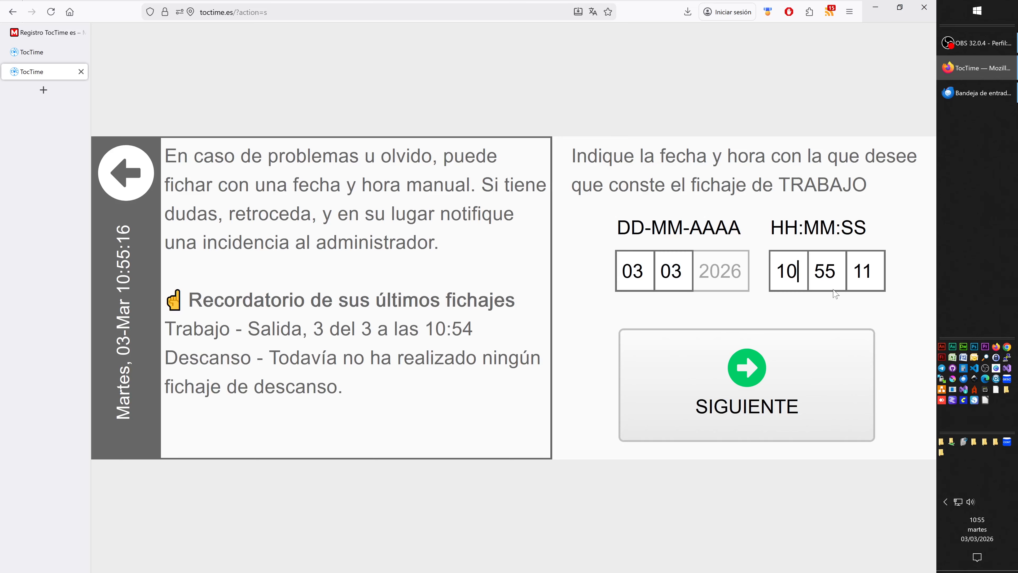
click(711, 371)
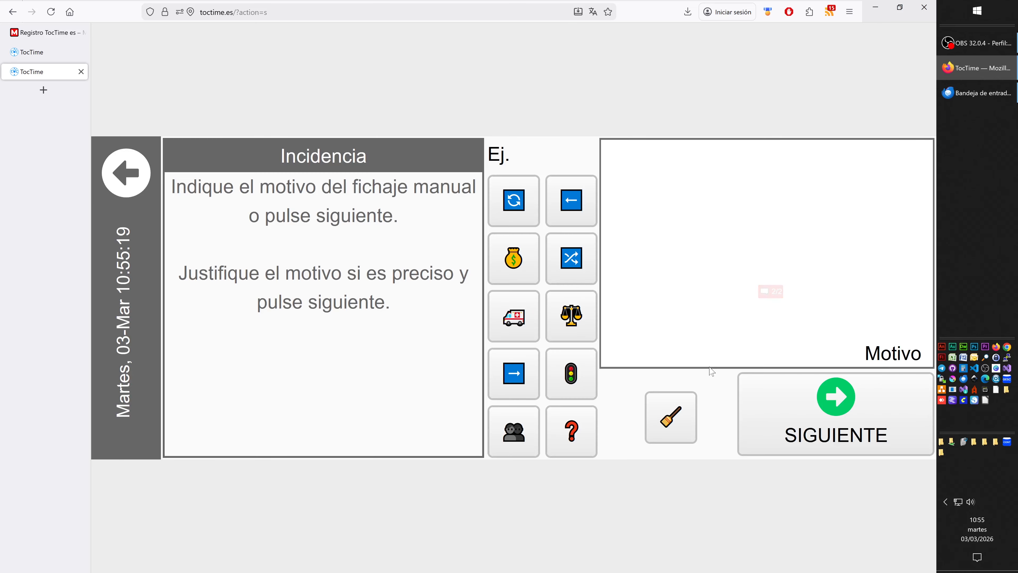
- Justify it as 'Se me olvido la entrada', register it without a file, and reload the admin list
text(Se me ol)
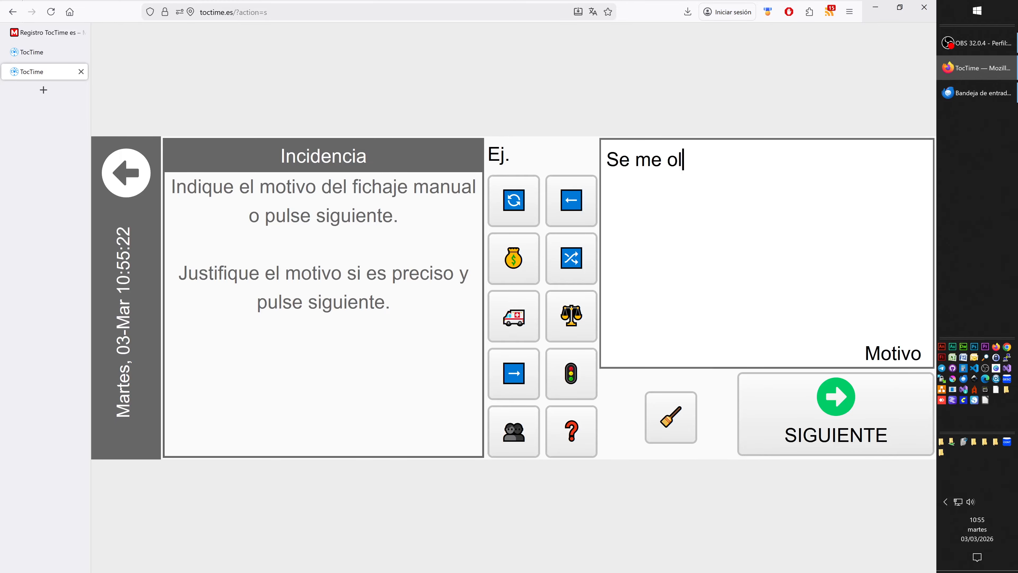
text(vido la entrada)
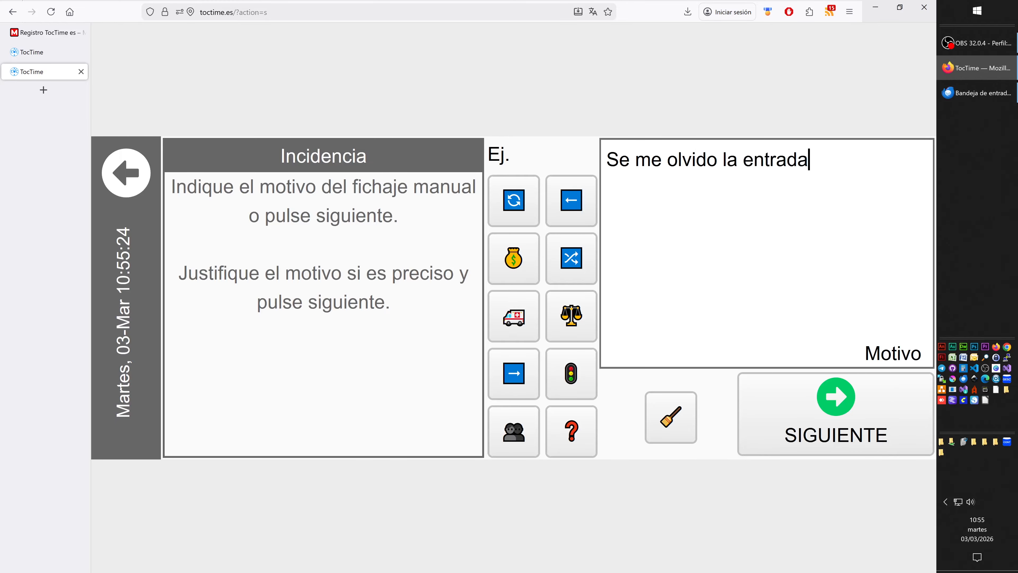
click(748, 392)
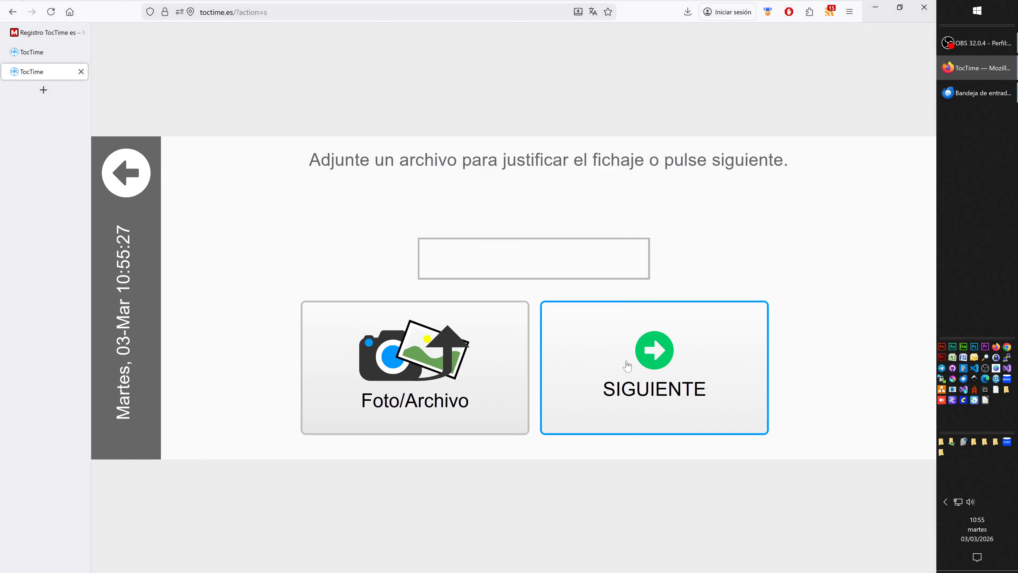
click(619, 351)
click(843, 226)
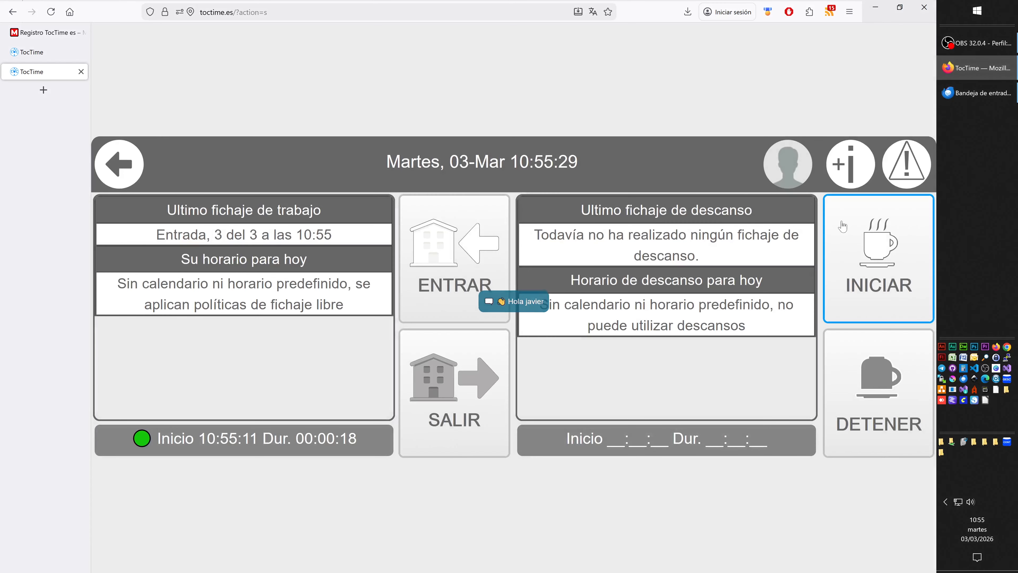
click(41, 53)
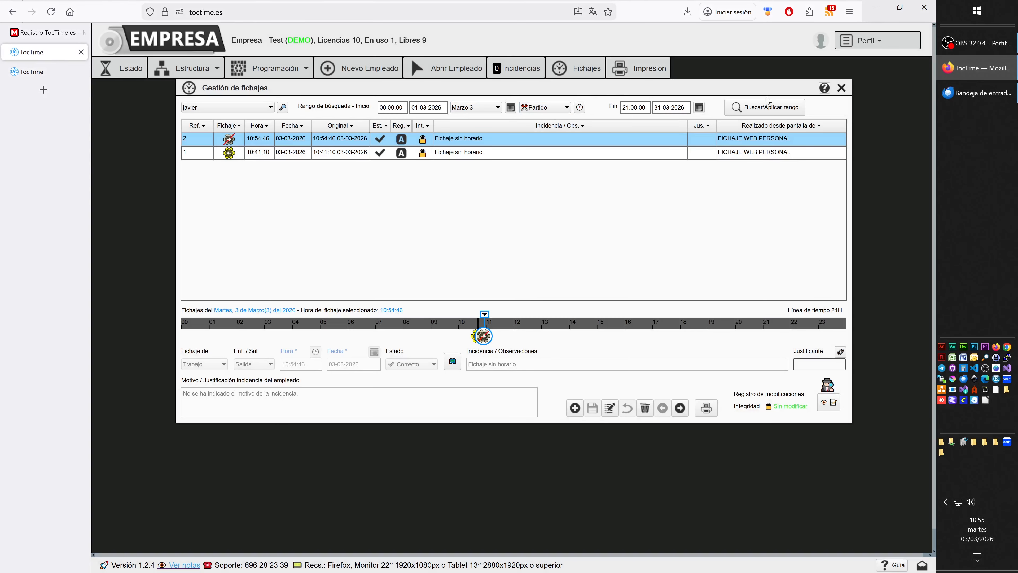
click(765, 107)
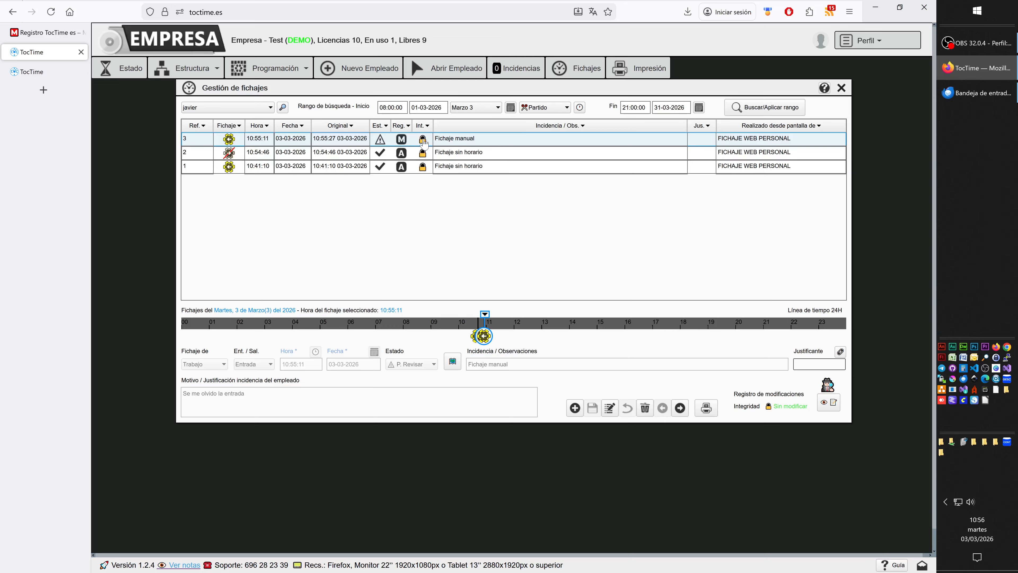
- Select the 10:55:11 Fichaje manual row in Gestión de fichajes and open it for editing
click(456, 142)
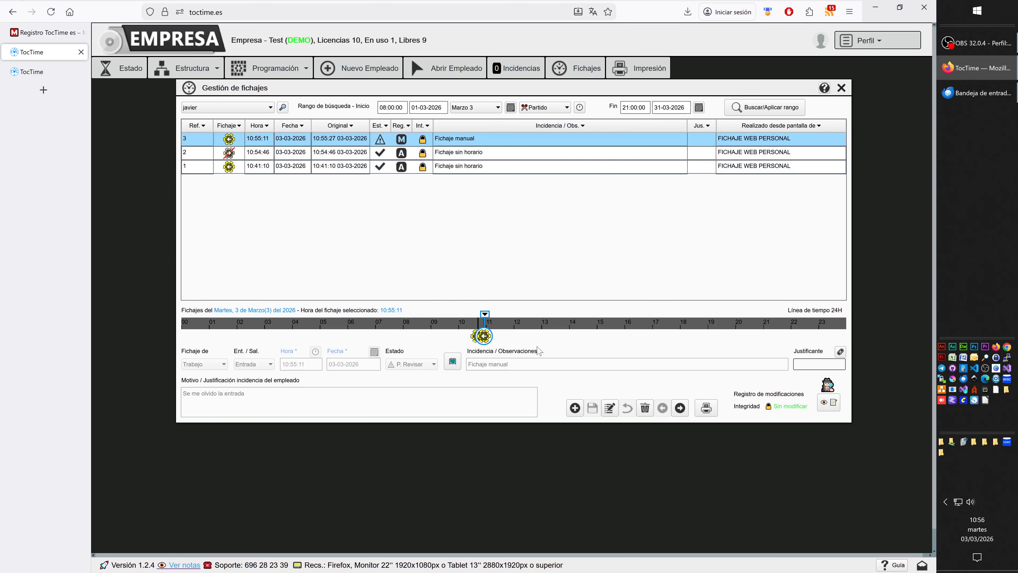
click(616, 410)
- Confirm MODIFICAR, change the 10:55:11 entry's Estado to Correcto, and save it
click(406, 325)
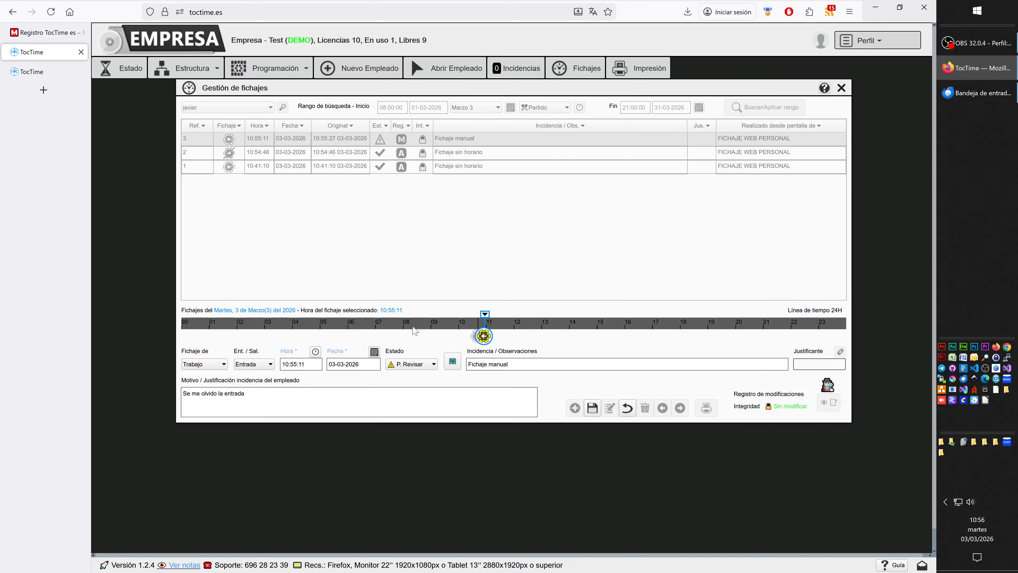
click(422, 366)
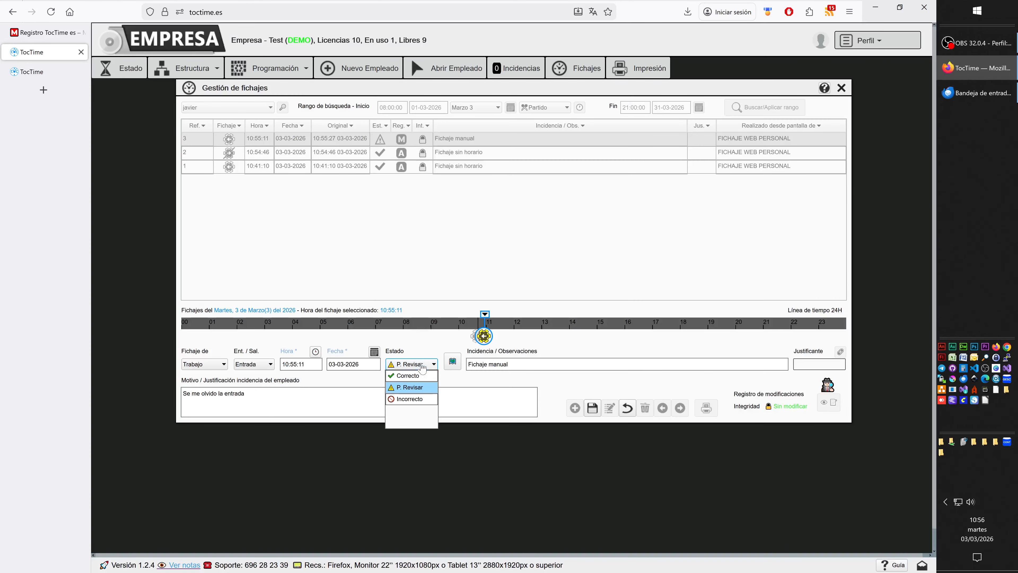
click(407, 376)
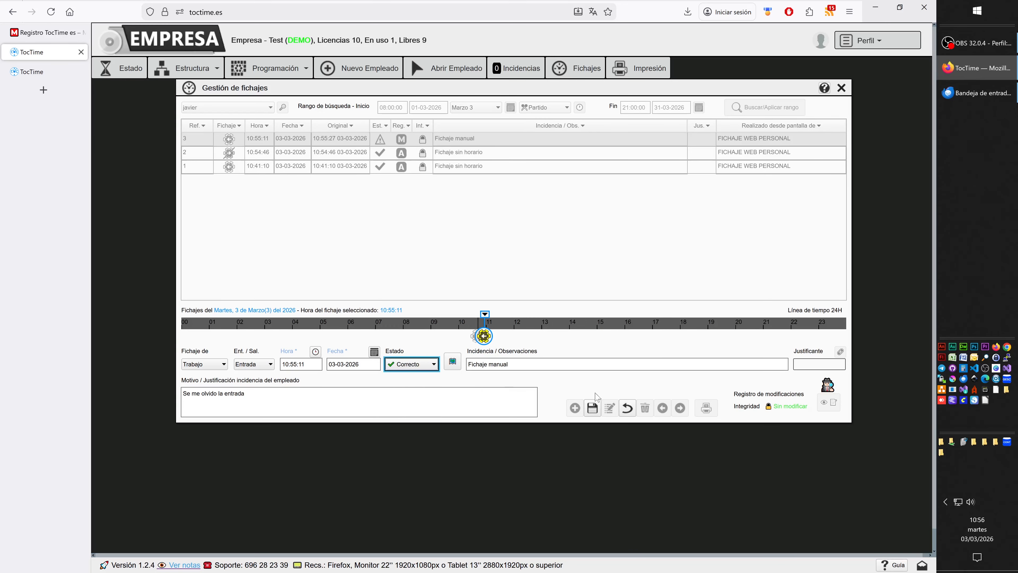
click(593, 409)
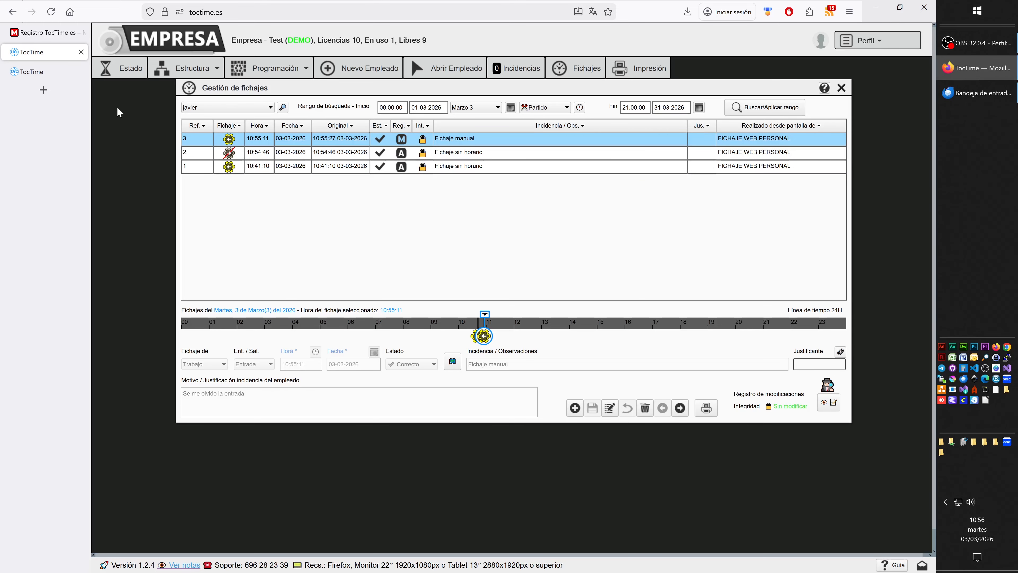
click(47, 71)
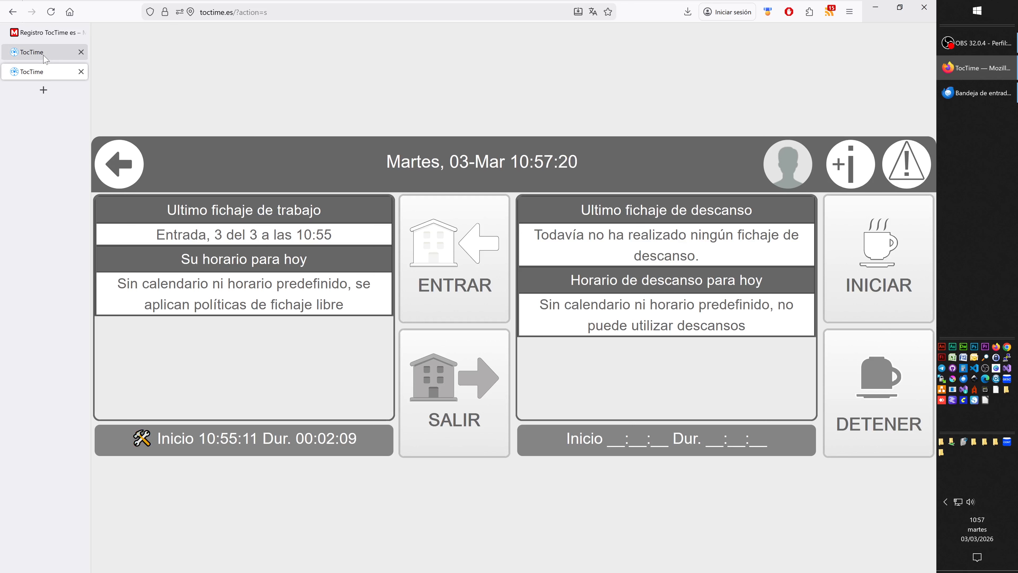
click(37, 51)
- In Estructura > Puntos Fichaje, change the Local1 point's Identificador to entrada_oficina and save
click(207, 70)
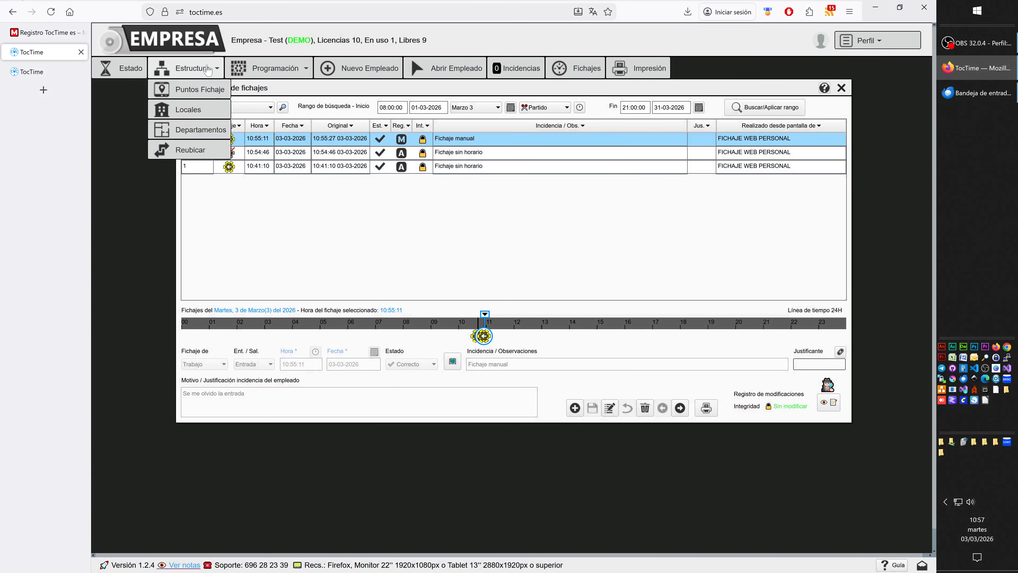
click(194, 91)
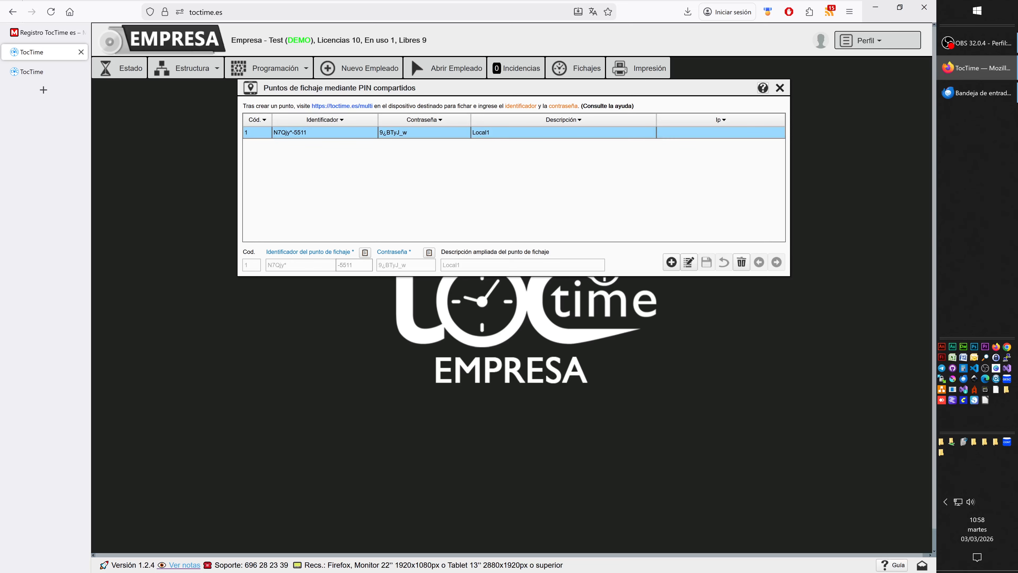
click(186, 74)
click(689, 262)
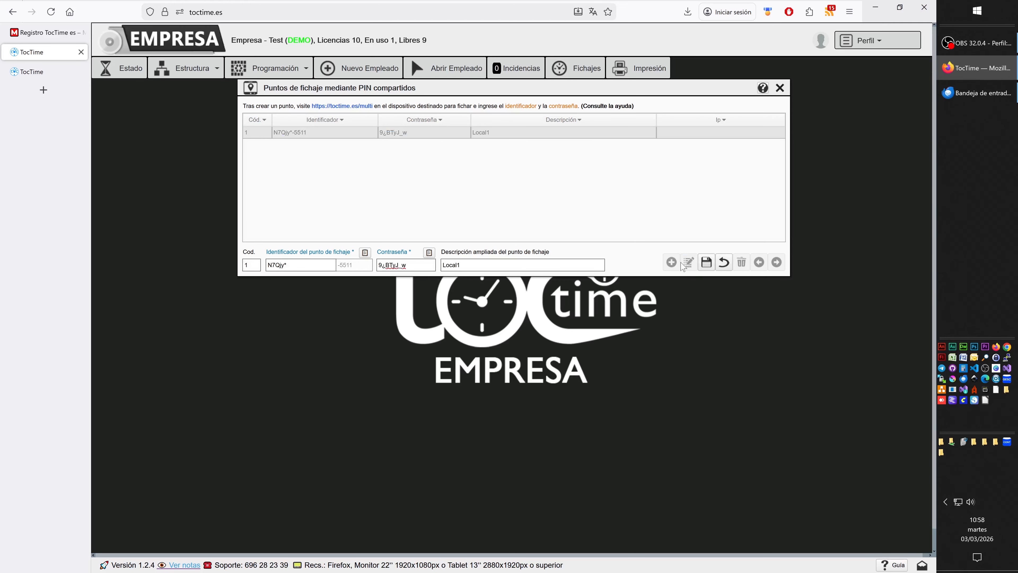
key(BackSpace)
key(BackSpace)
key(BackSpace)
key(BackSpace)
key(BackSpace)
key(BackSpace)
text(entrada_oficina)
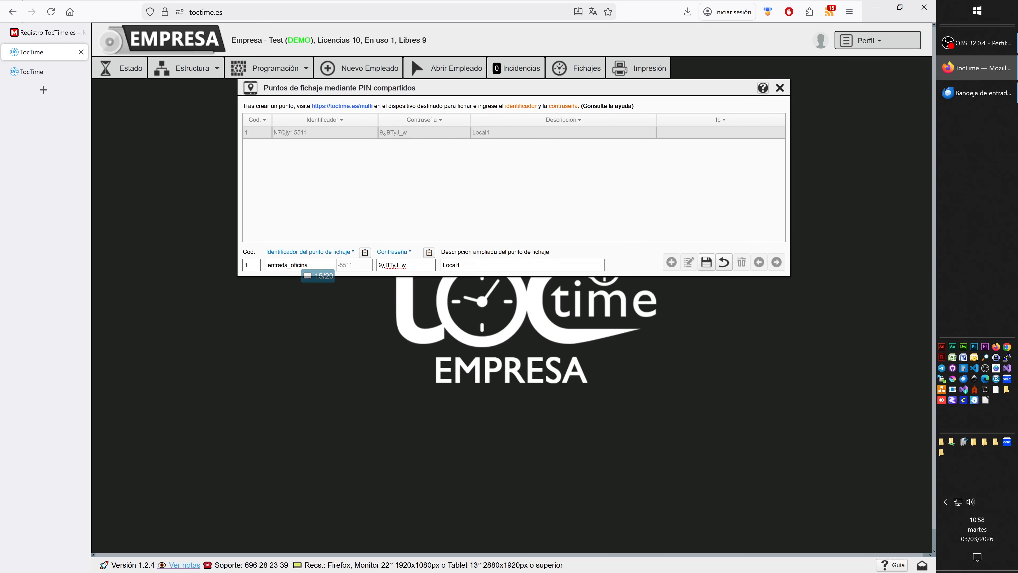
click(706, 262)
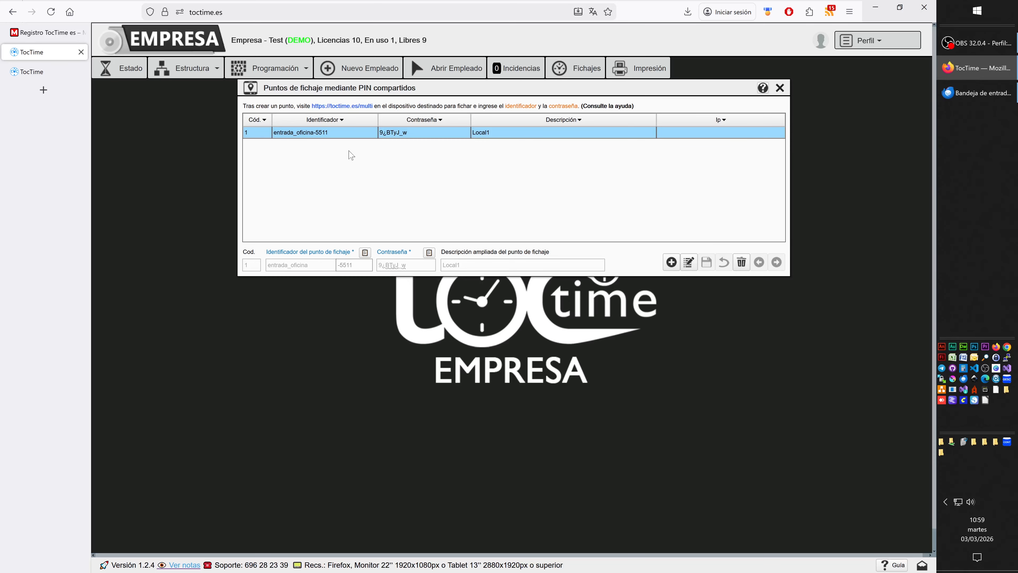
- In the employee tab, load the site address with ?action=s appended
click(14, 72)
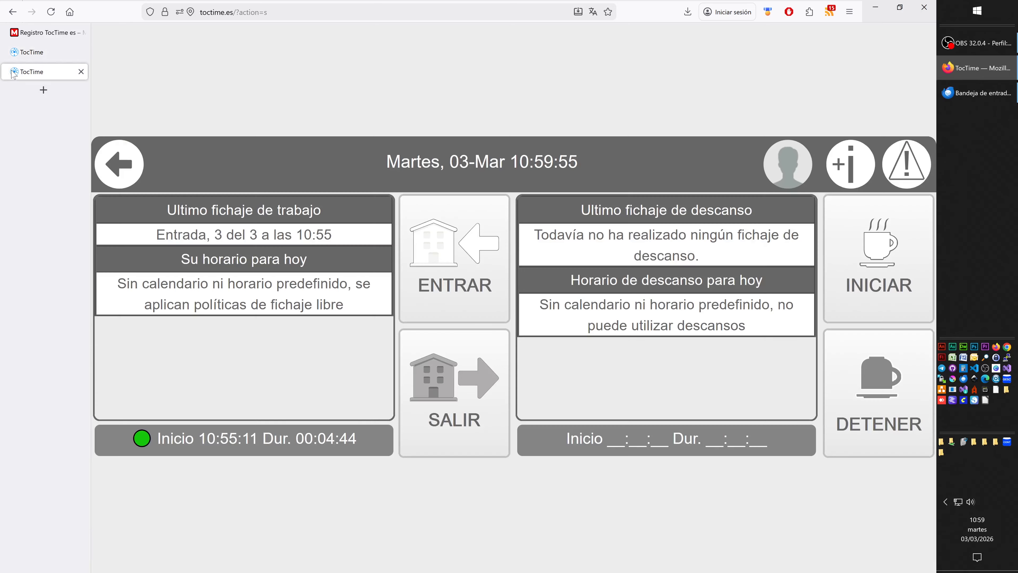
click(276, 11)
click(276, 12)
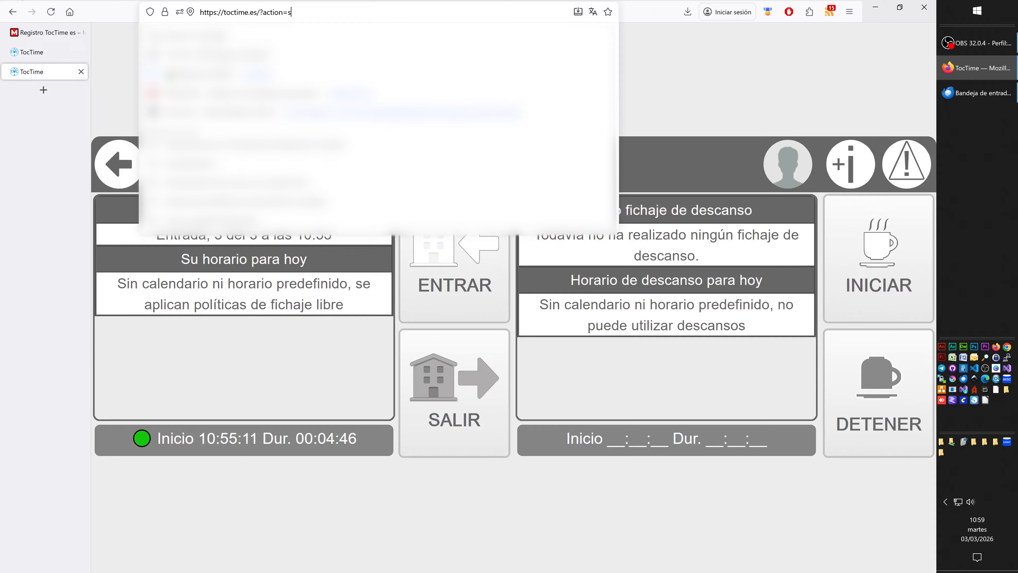
key(BackSpace)
key(BackSpace)
key(BackSpace)
key(BackSpace)
key(BackSpace)
key(BackSpace)
key(BackSpace)
key(BackSpace)
key(BackSpace)
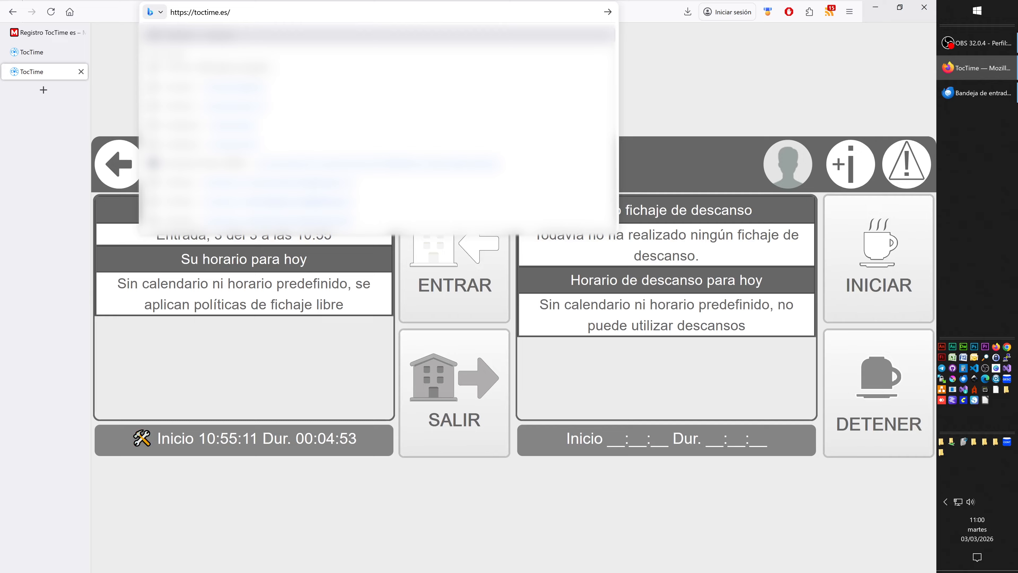
text(?action=s)
key(Return)
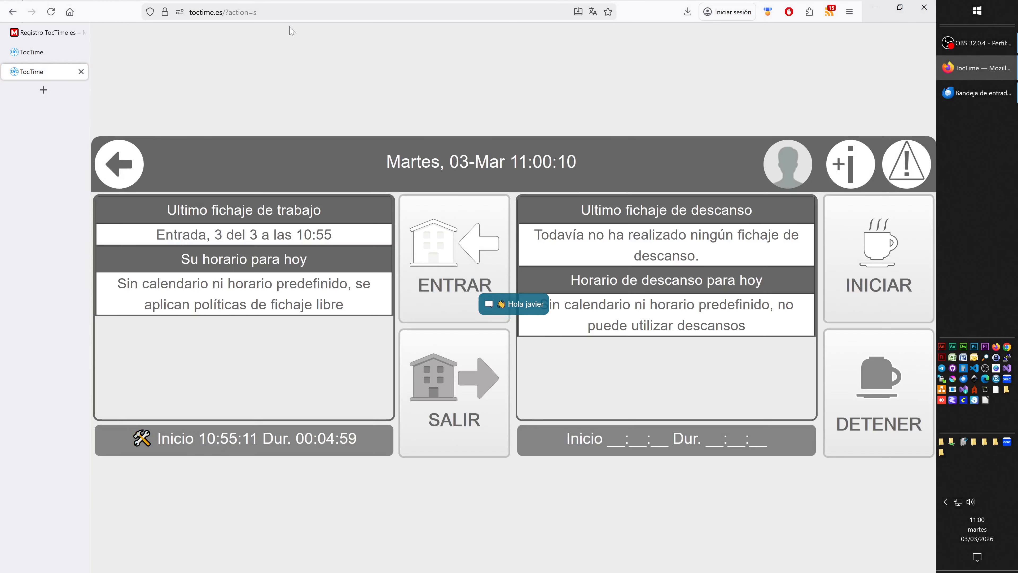
key(ctrl+l)
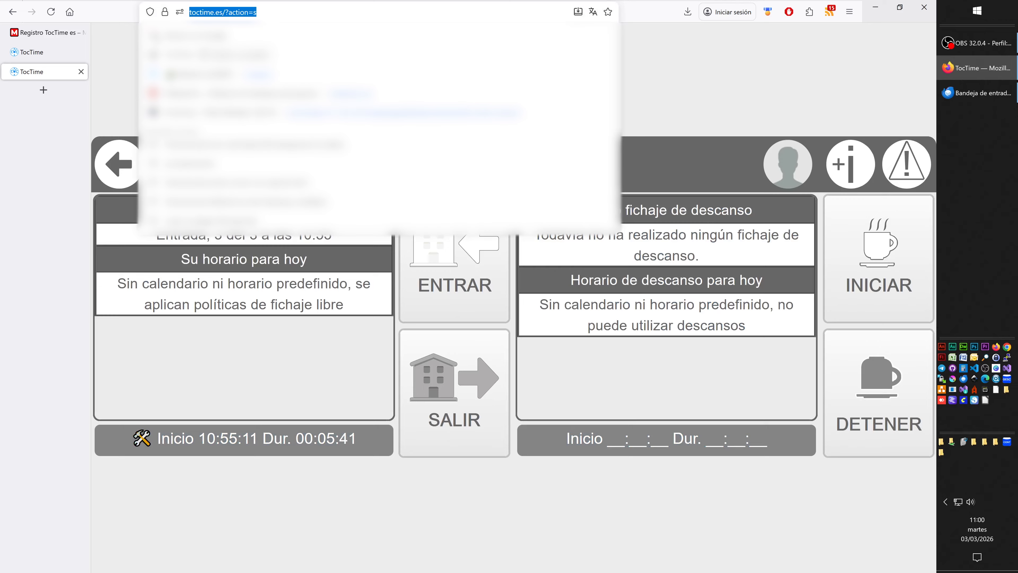
key(End)
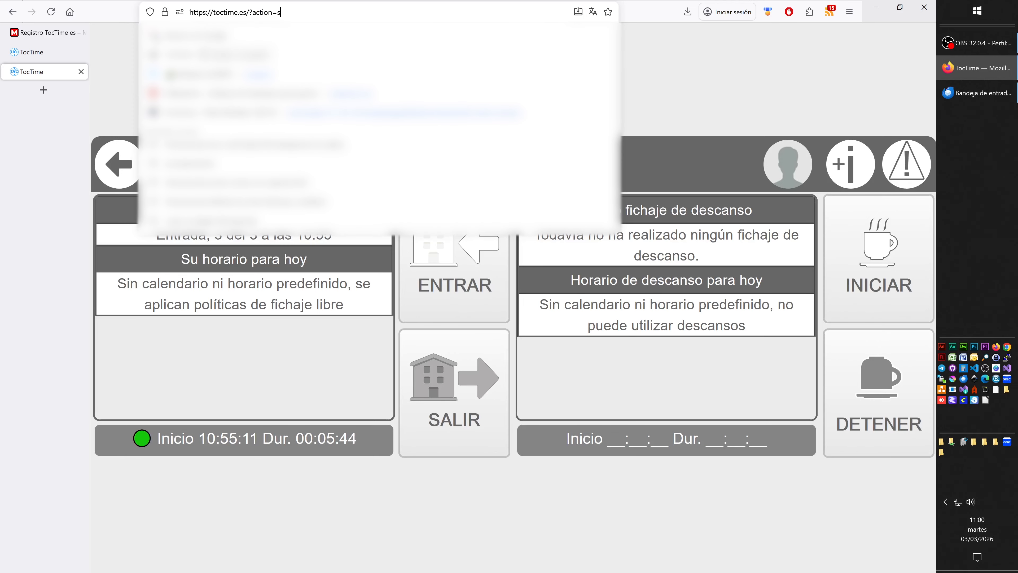
key(BackSpace)
key(BackSpace)
key(BackSpace)
key(BackSpace)
key(BackSpace)
key(BackSpace)
key(BackSpace)
key(BackSpace)
key(BackSpace)
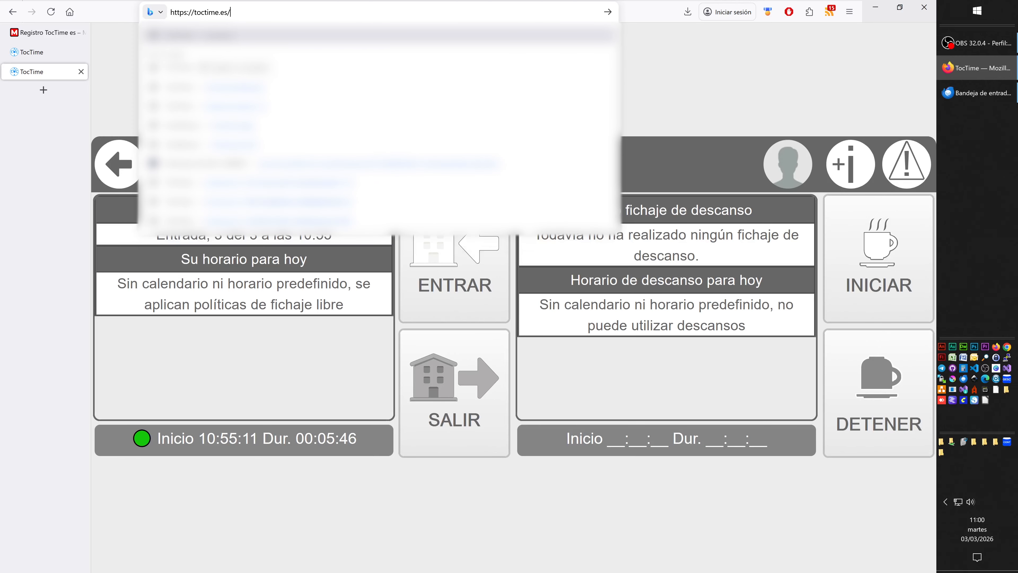
text(?action=m)
key(Return)
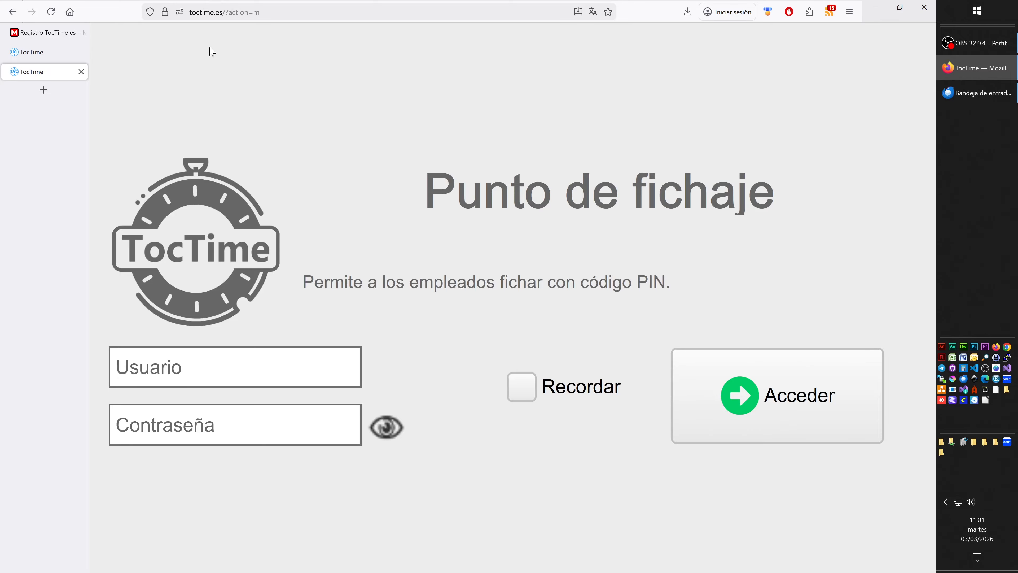
- Copy the clocking point's identifier from the admin panel and paste it into the login form
click(36, 52)
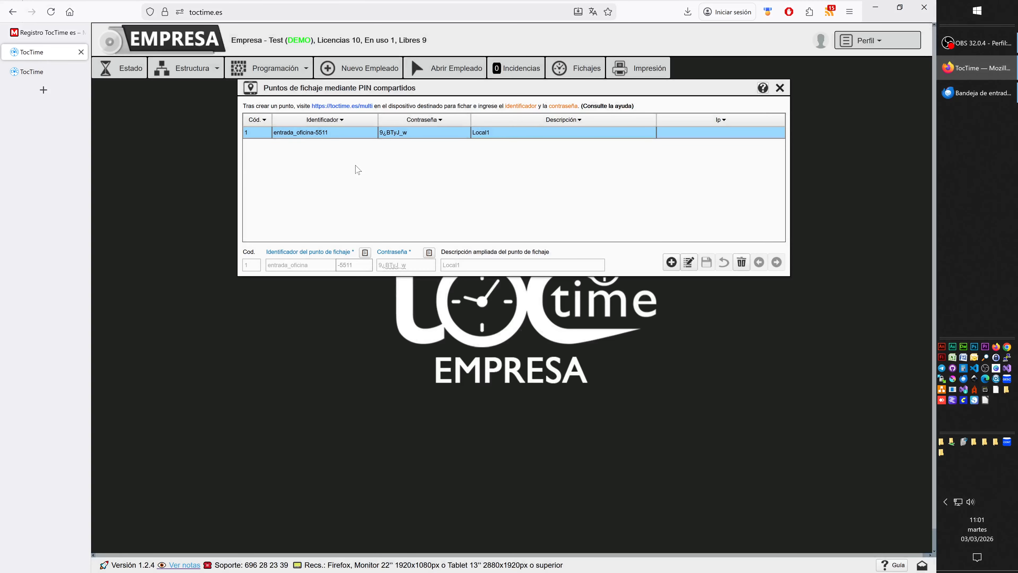
click(365, 252)
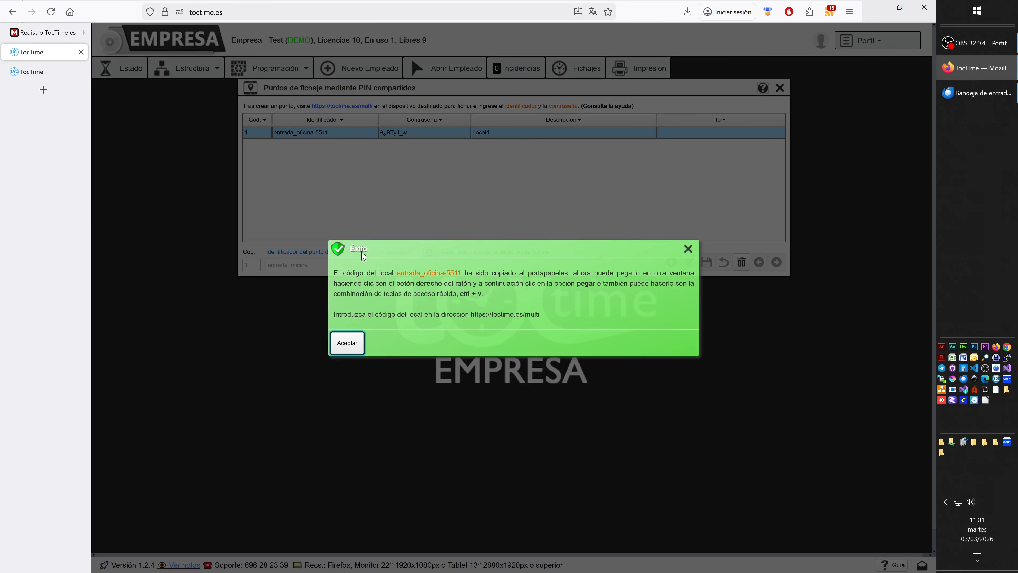
click(347, 342)
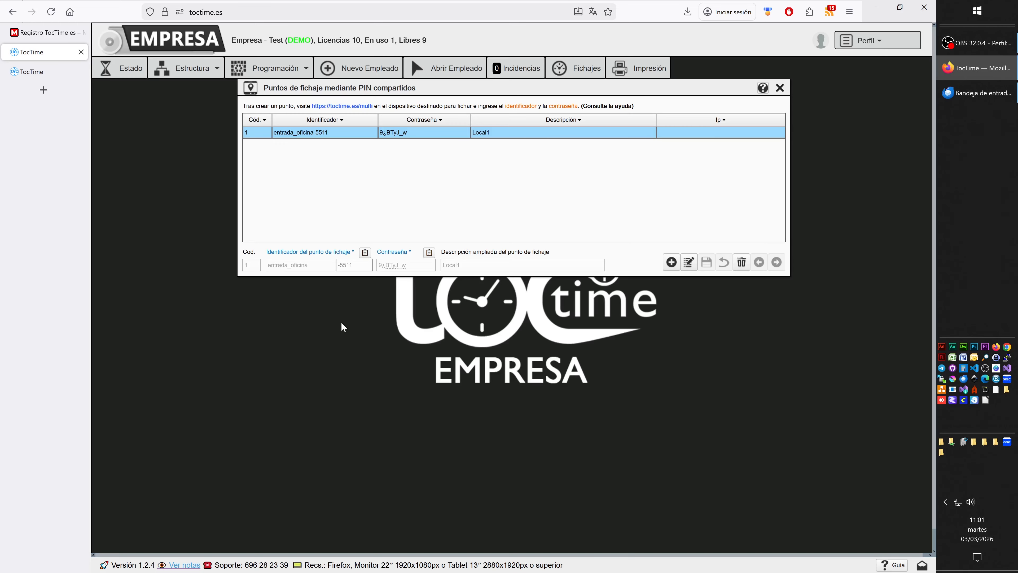
click(47, 74)
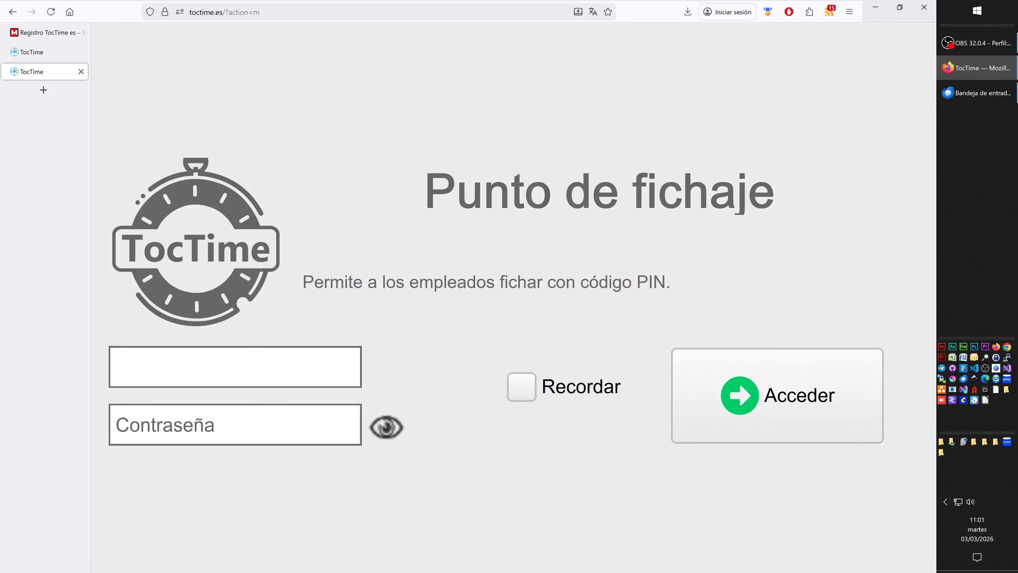
key(ctrl+v)
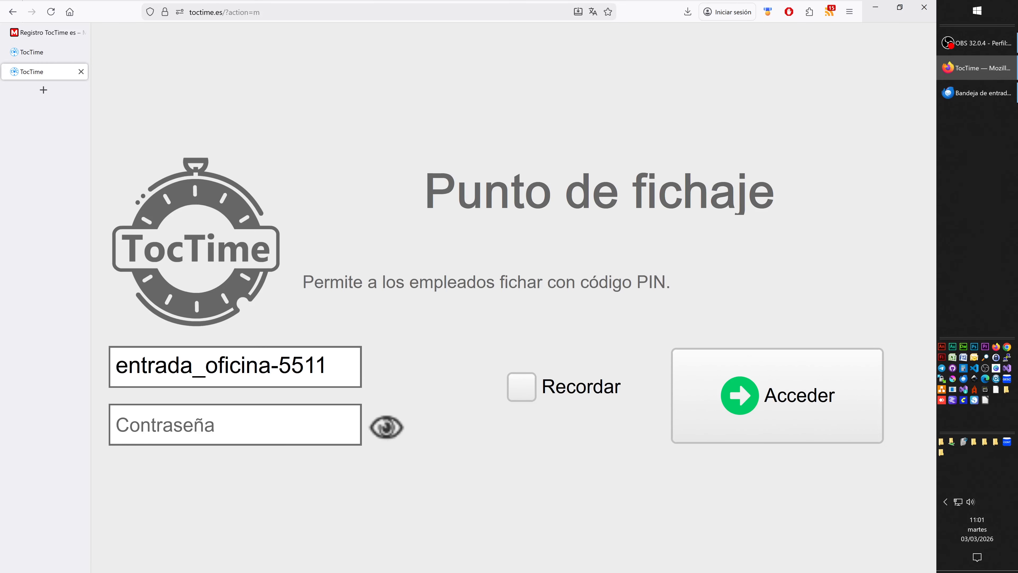
- Copy the point's password into the password field, tick Recordar, and sign in with Acceder
click(56, 53)
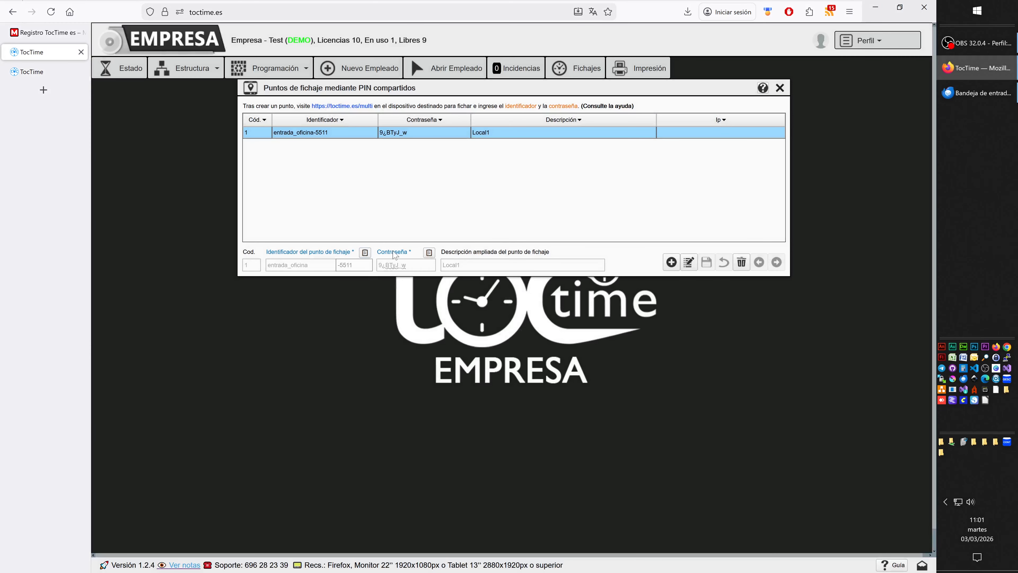
click(428, 252)
click(343, 344)
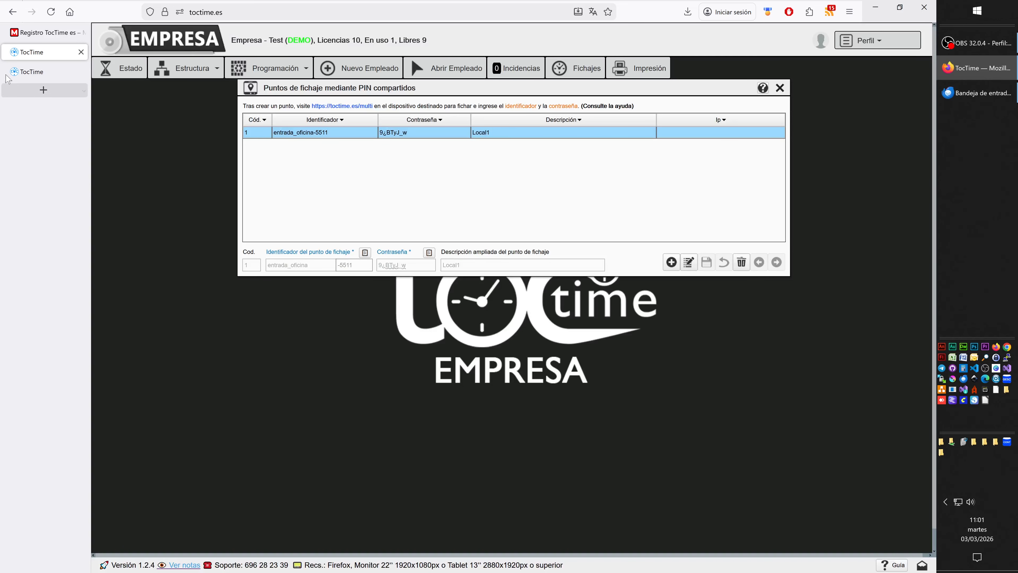
click(9, 76)
key(Tab)
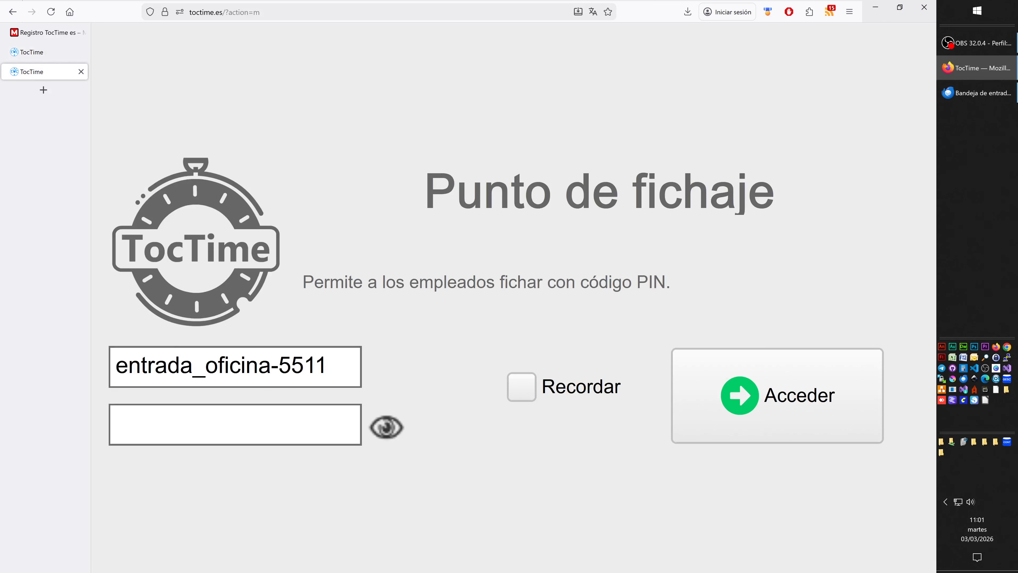
key(ctrl+v)
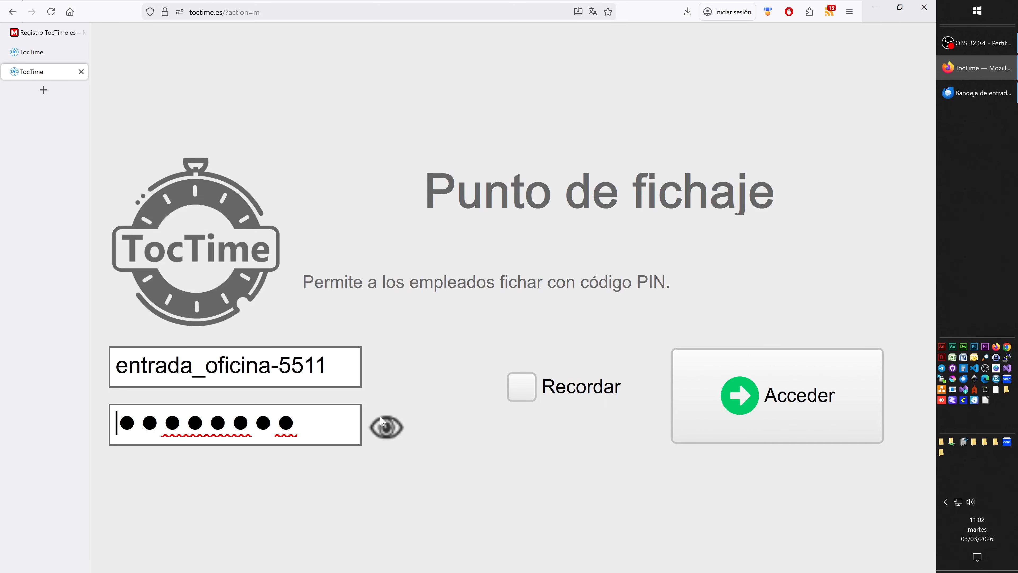
click(523, 386)
click(742, 393)
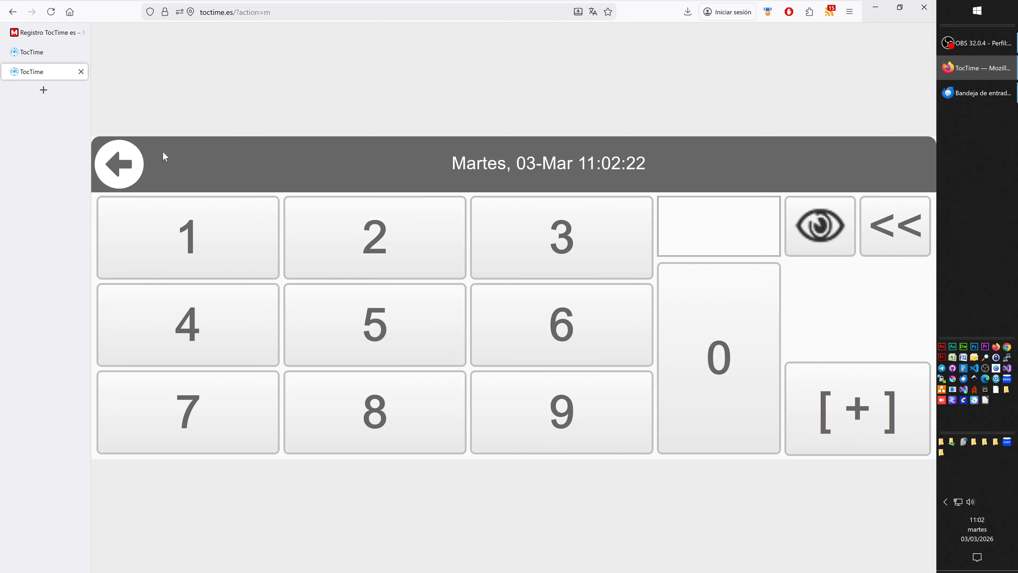
- Cancel the Aviso configuration prompt and enter the employee's PIN on the keypad
click(119, 164)
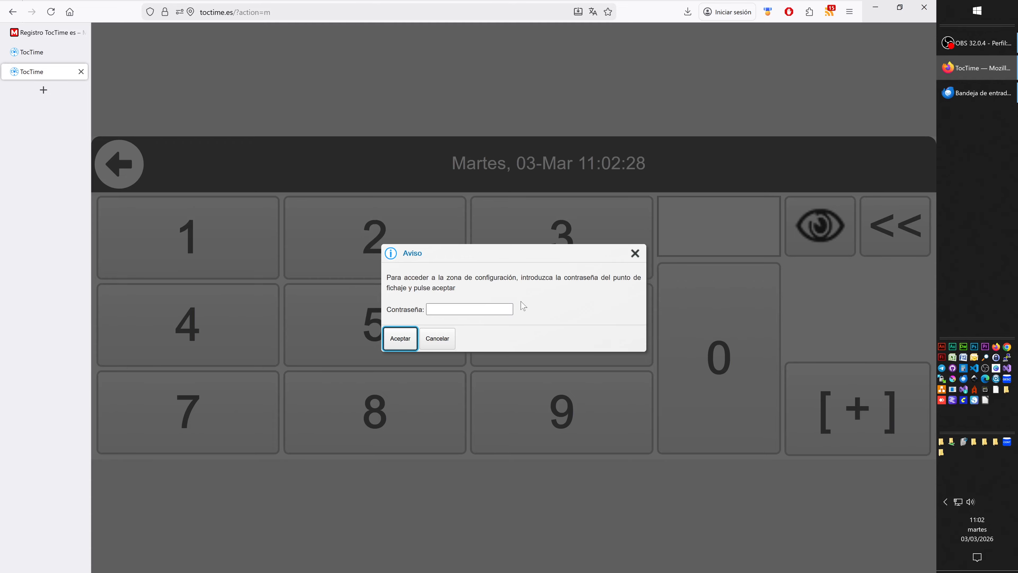
click(449, 348)
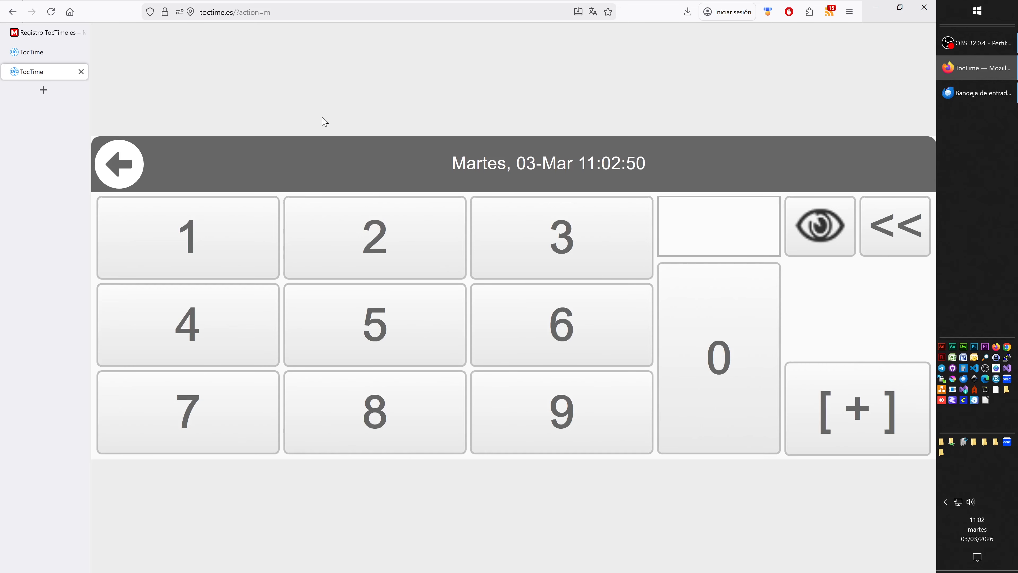
click(245, 228)
click(674, 356)
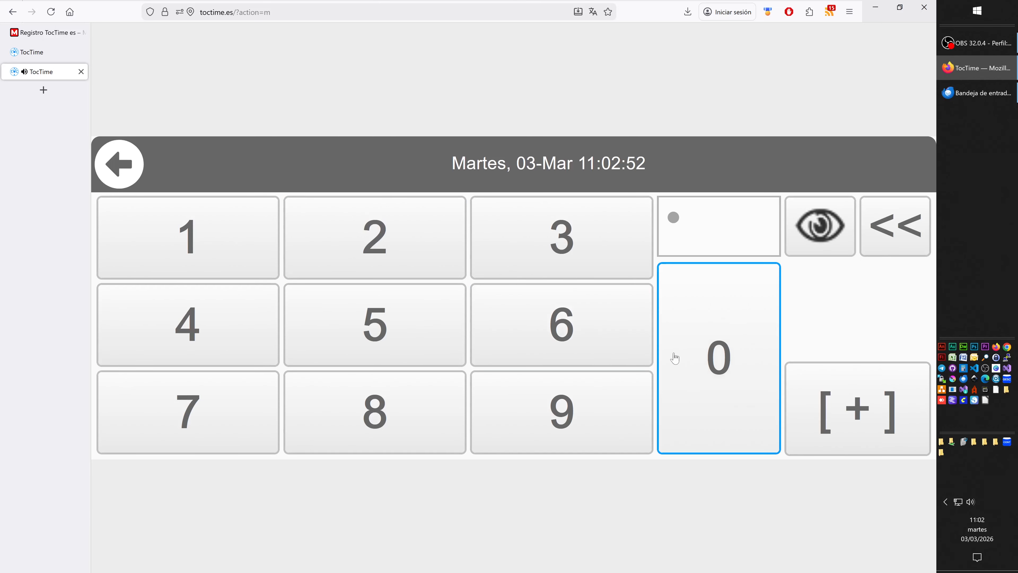
click(677, 355)
click(680, 354)
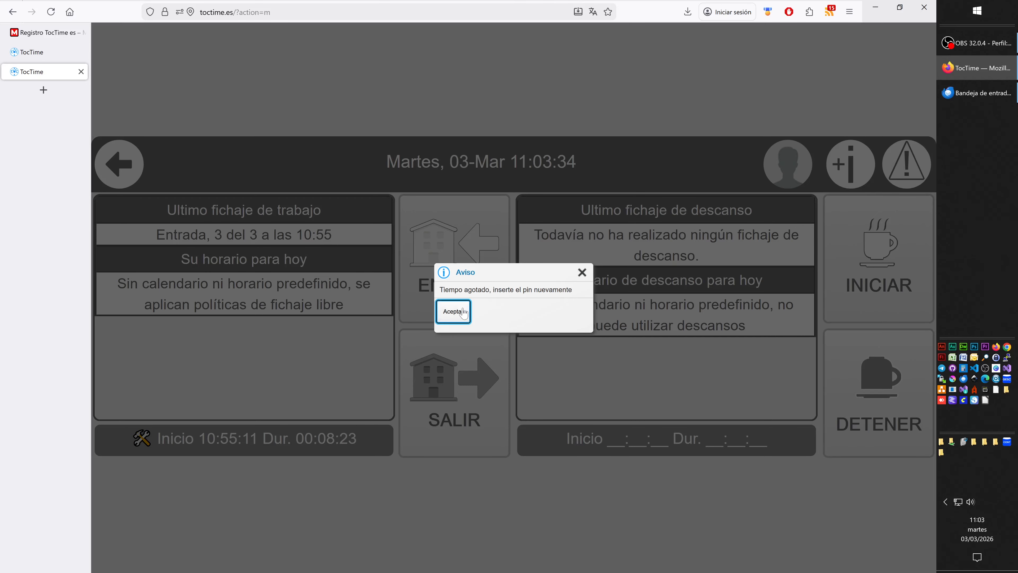
- Dismiss the timeout notice, clear the leftover digit, and re-enter the employee's PIN
click(454, 311)
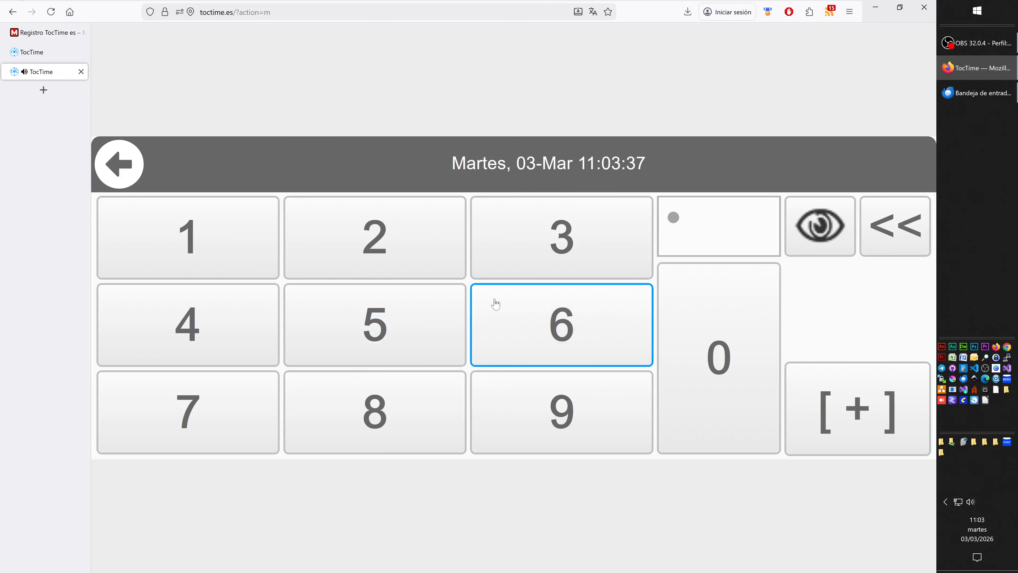
click(874, 228)
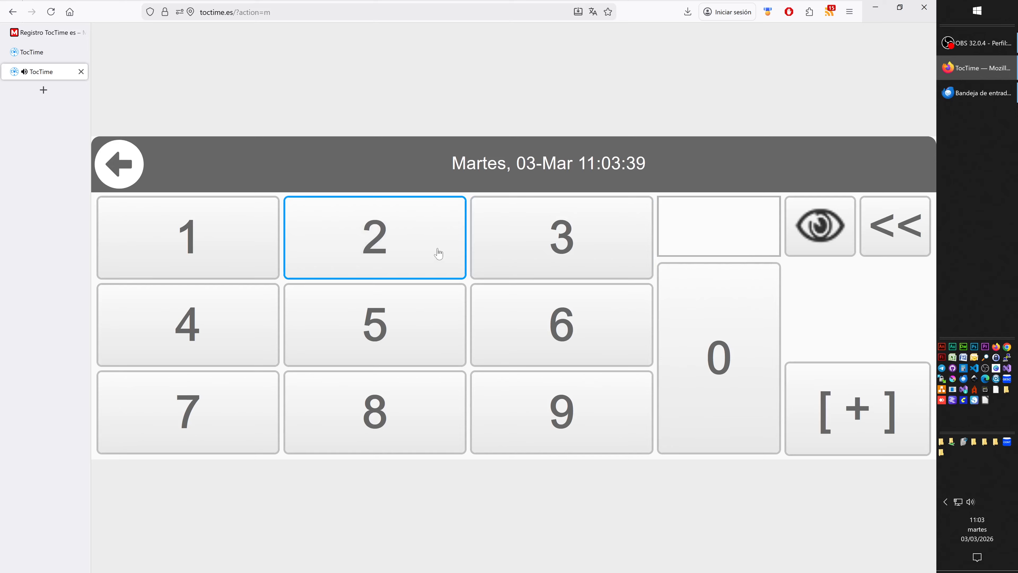
click(205, 230)
click(745, 395)
click(748, 394)
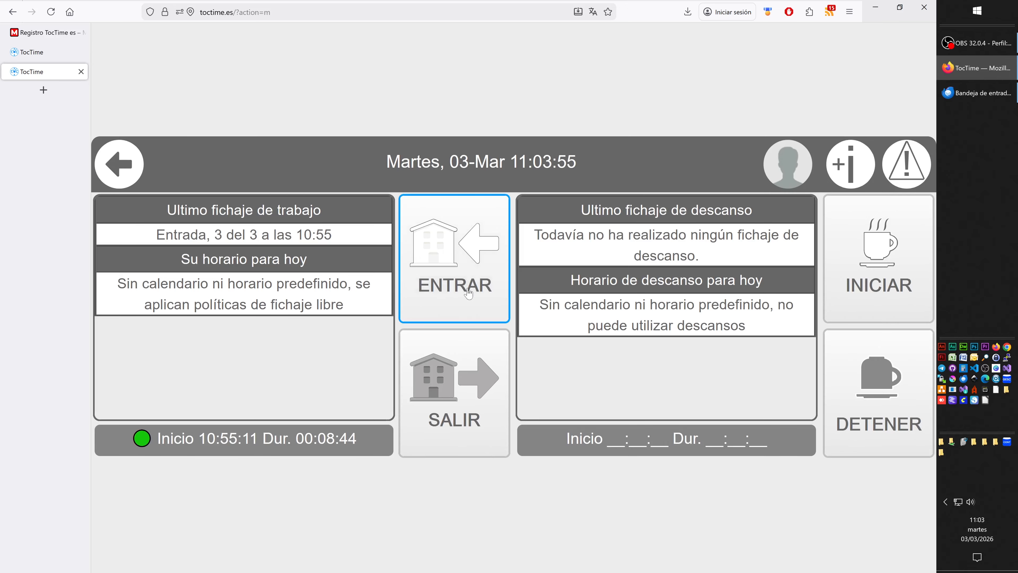
- Start a manual Trabajo punch at the current date and time with reason 'asdasdasdaksjhdas'
click(923, 169)
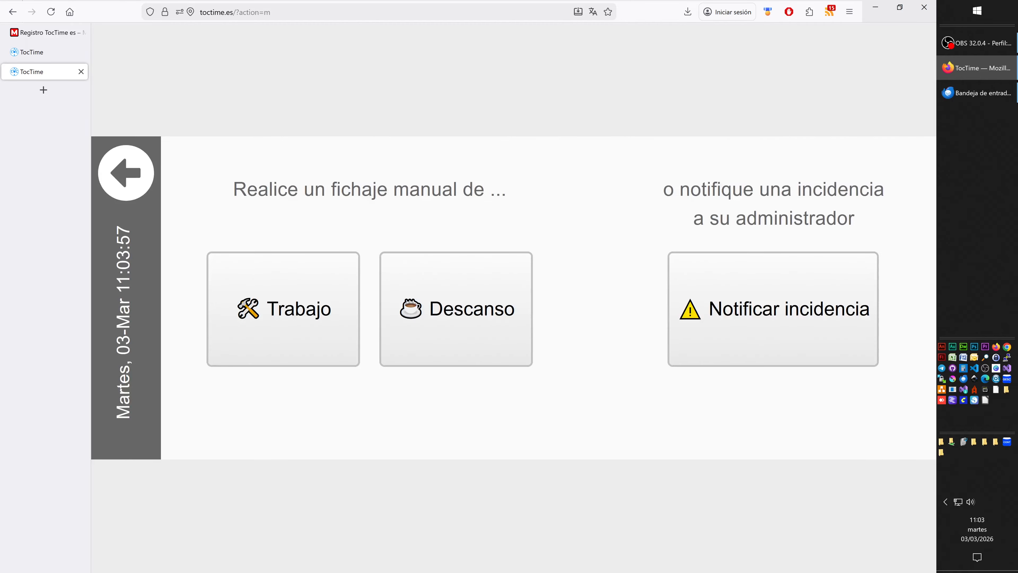
click(339, 299)
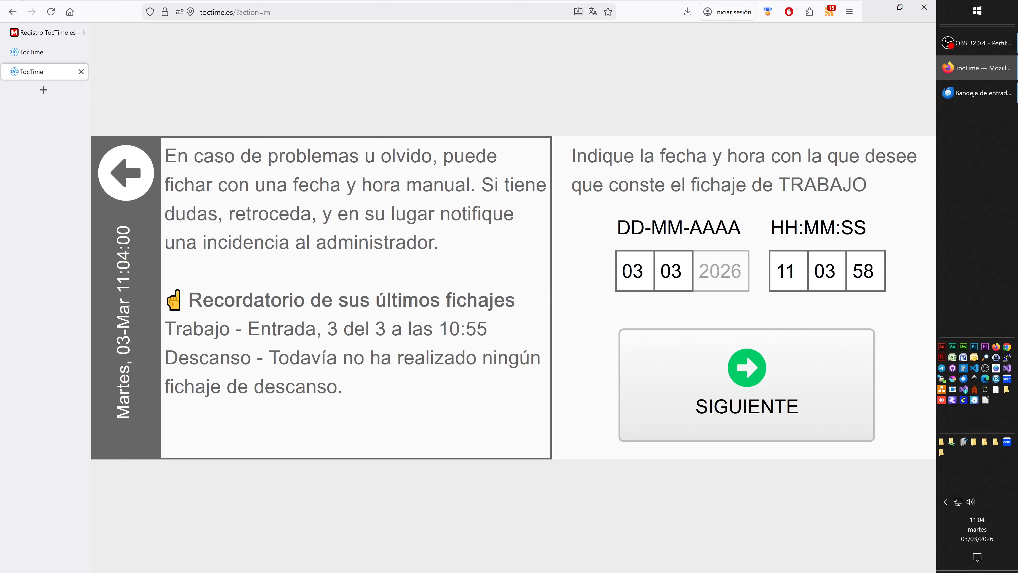
click(703, 372)
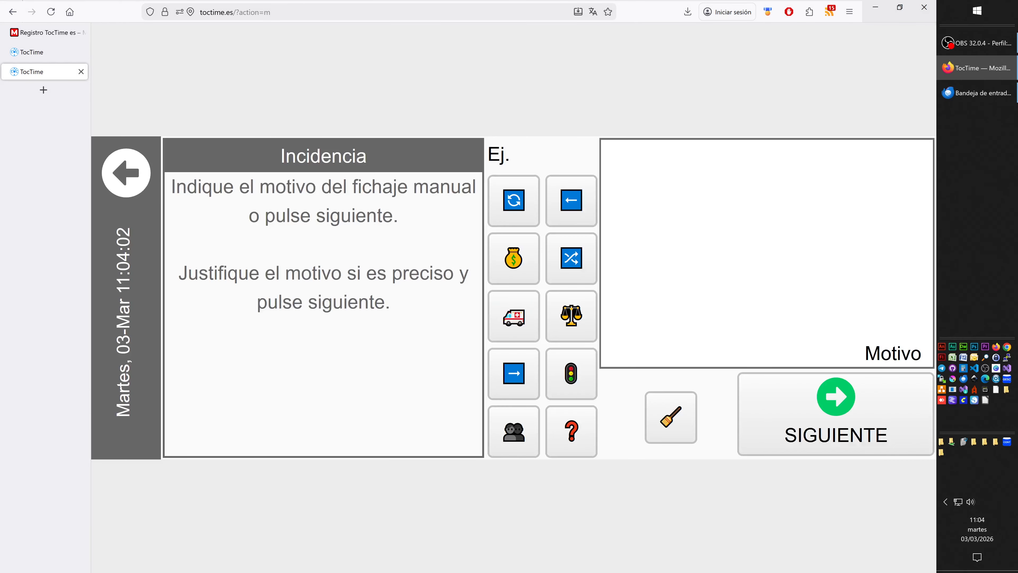
text(asdasdas)
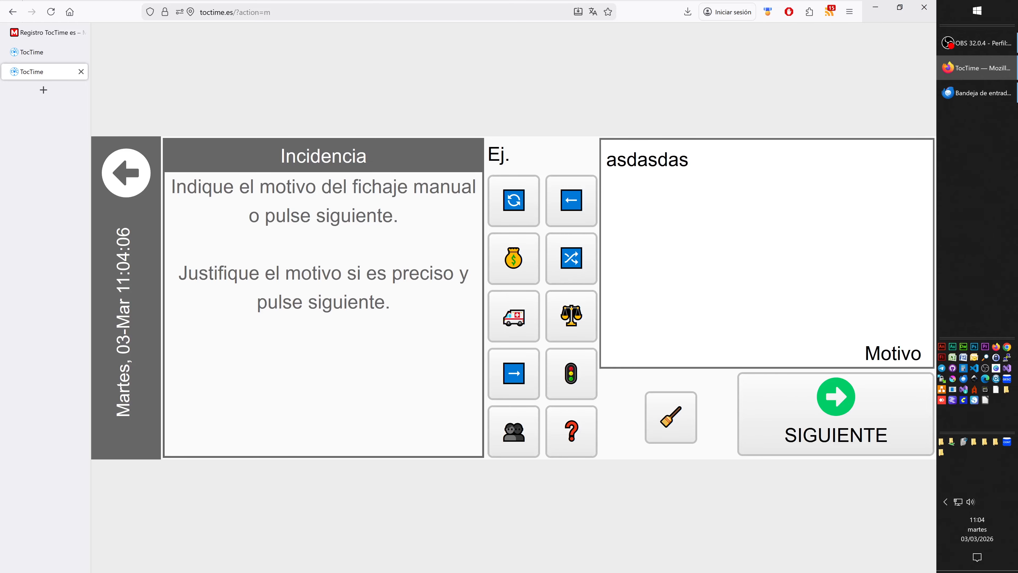
text(daksjhdas)
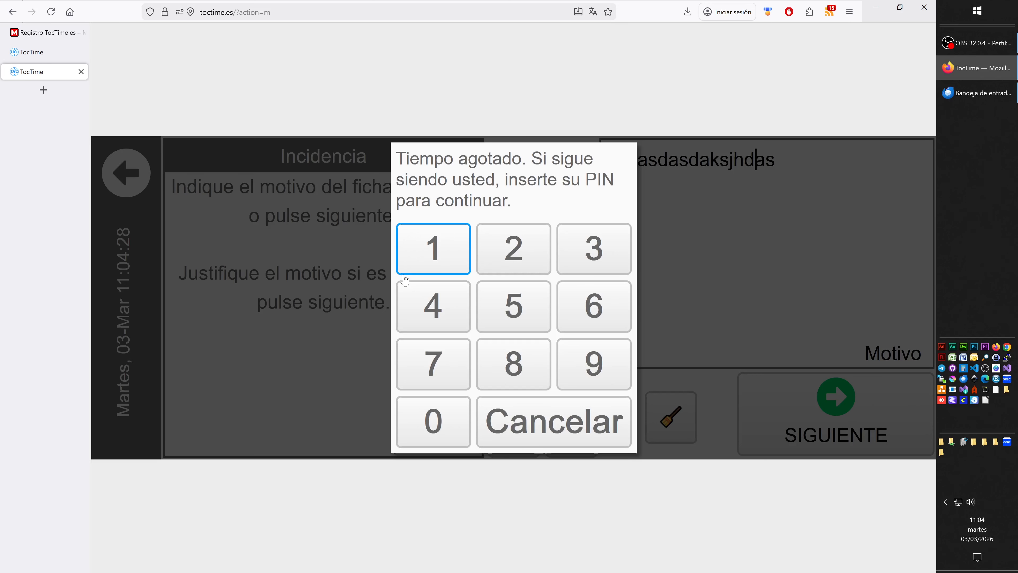
- Re-enter the PIN after the timeout, skip the attachment, then step back from the summary
click(466, 237)
click(447, 413)
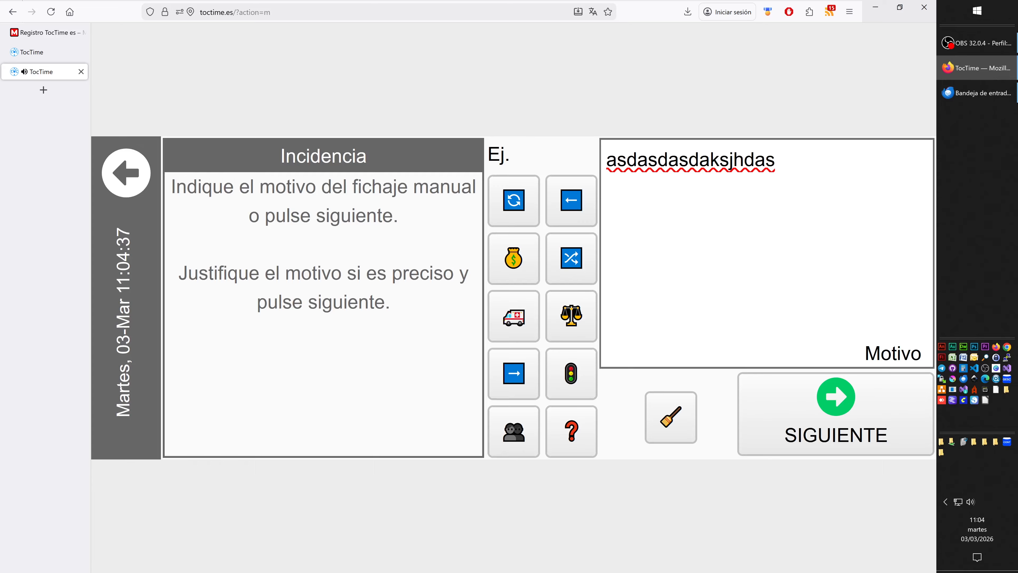
click(839, 415)
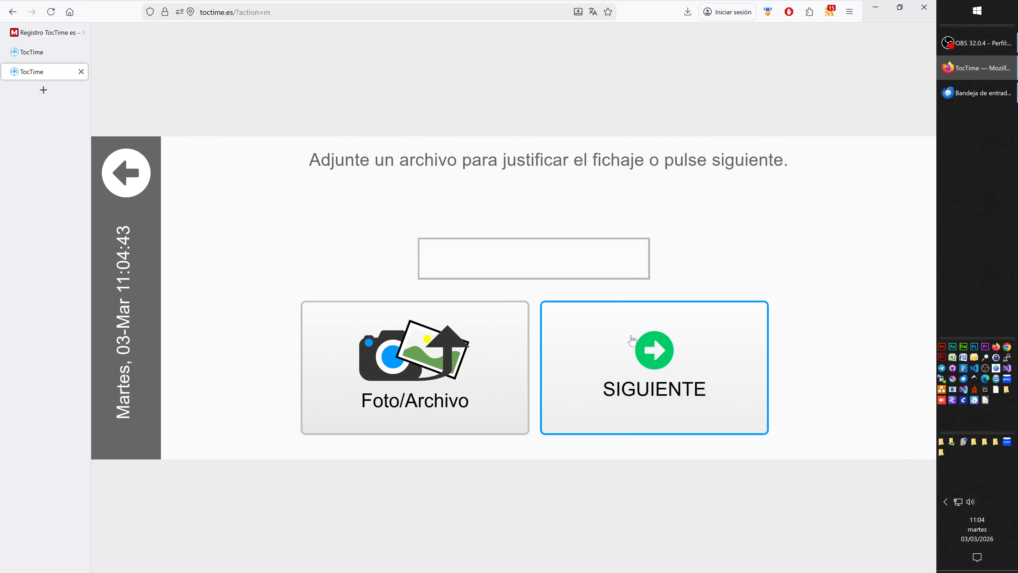
click(611, 355)
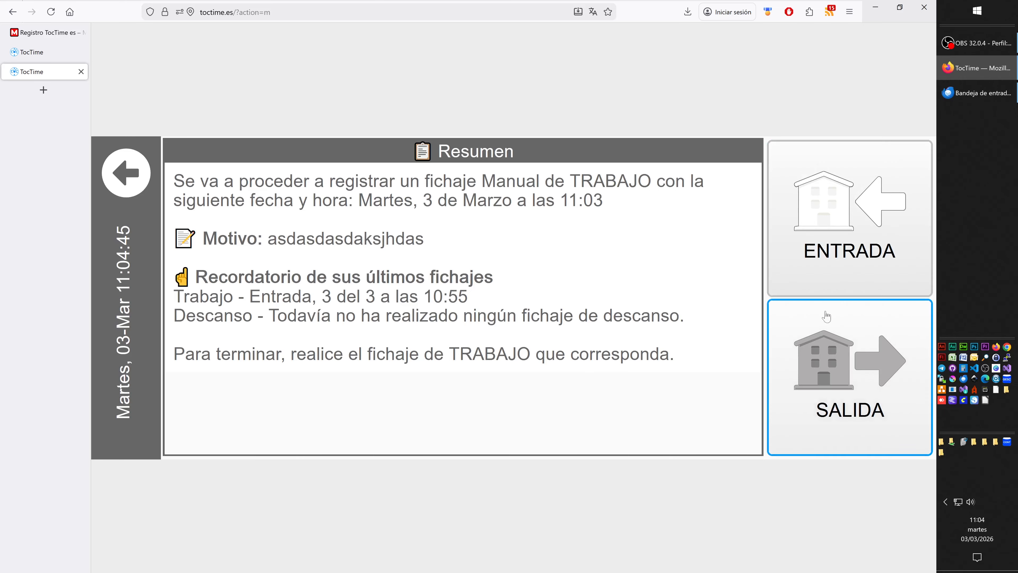
click(131, 180)
- Back out of the manual punch to the main screen and register the employee's Salida
click(132, 182)
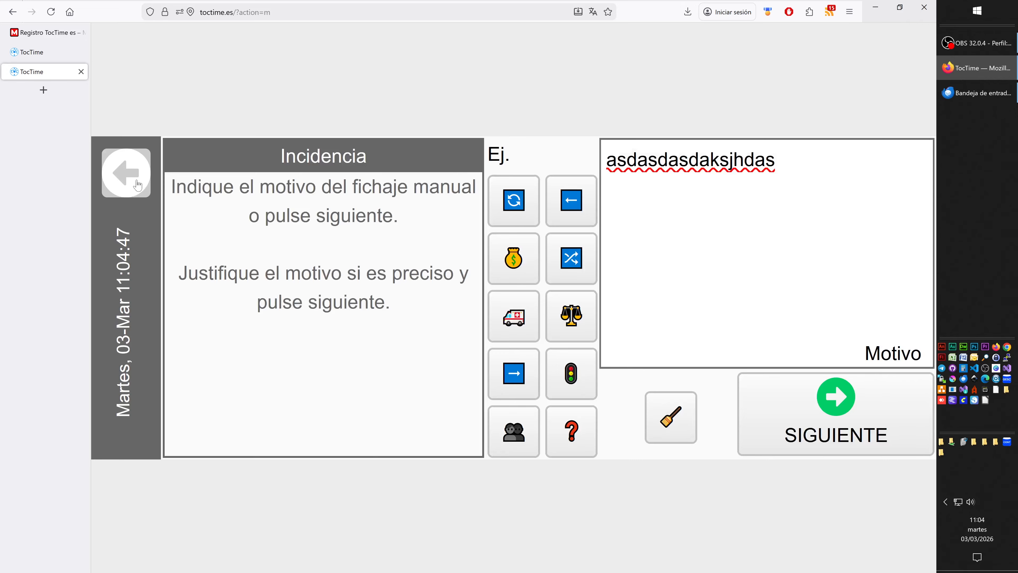
click(133, 182)
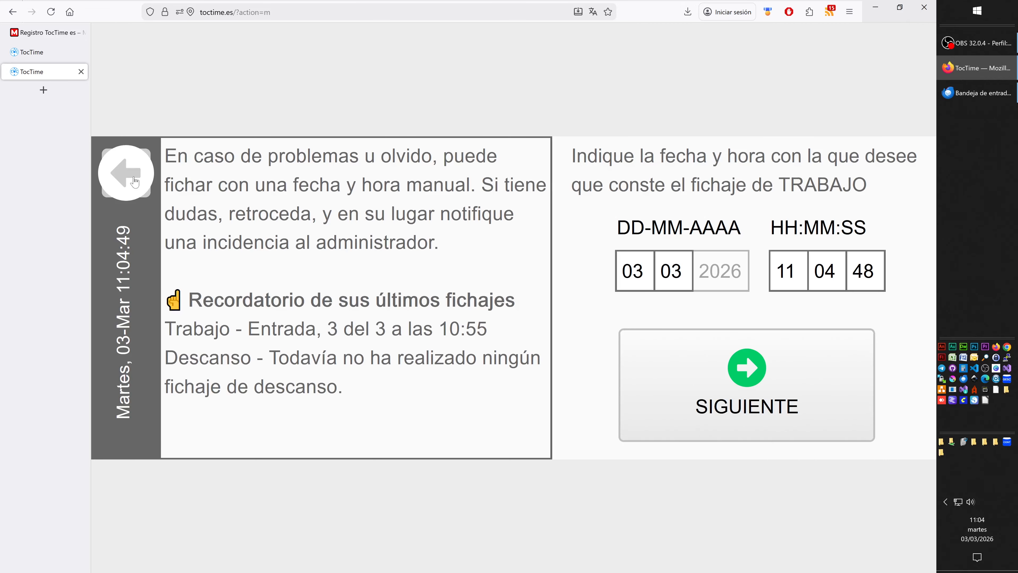
click(135, 183)
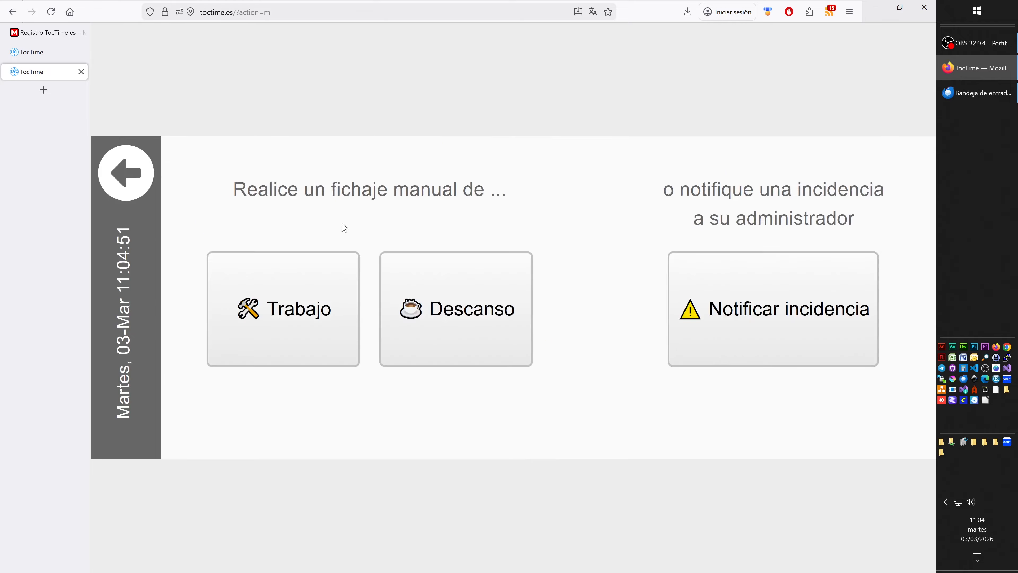
click(128, 178)
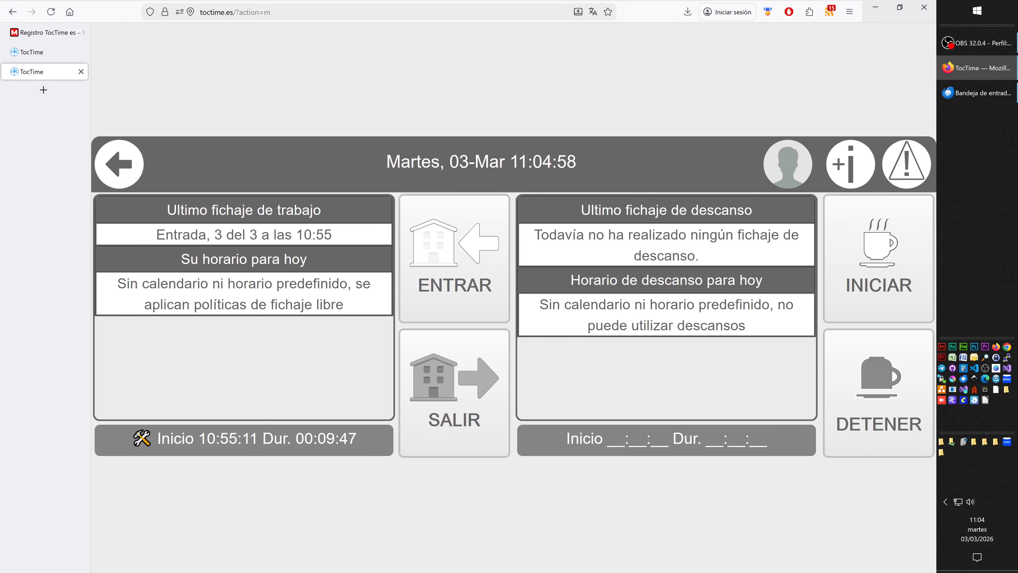
click(460, 365)
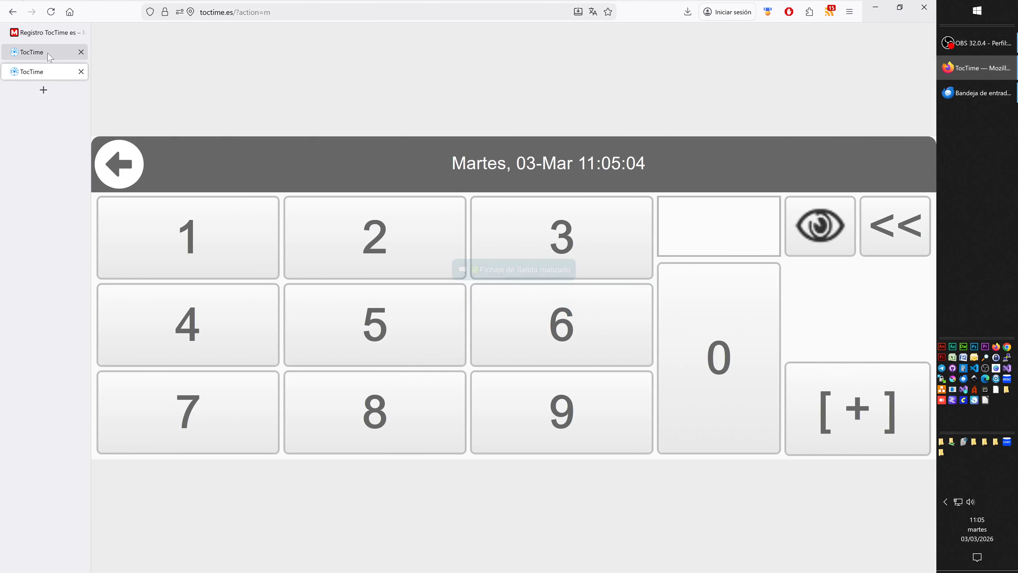
click(40, 52)
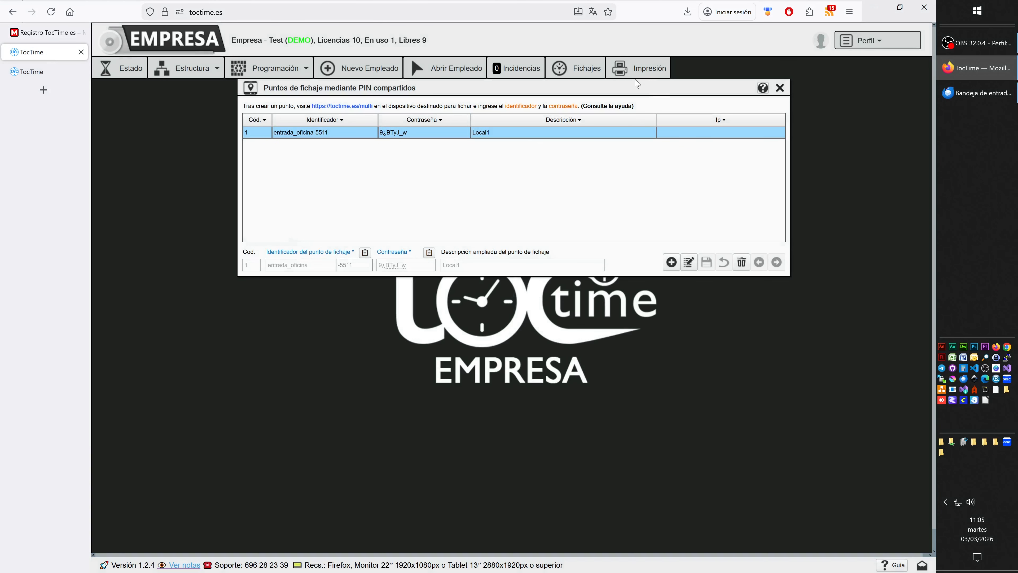
- Load the employee's March records in Fichajes, select the 11:04:59 PIN clock-out, and open Impresión
click(575, 68)
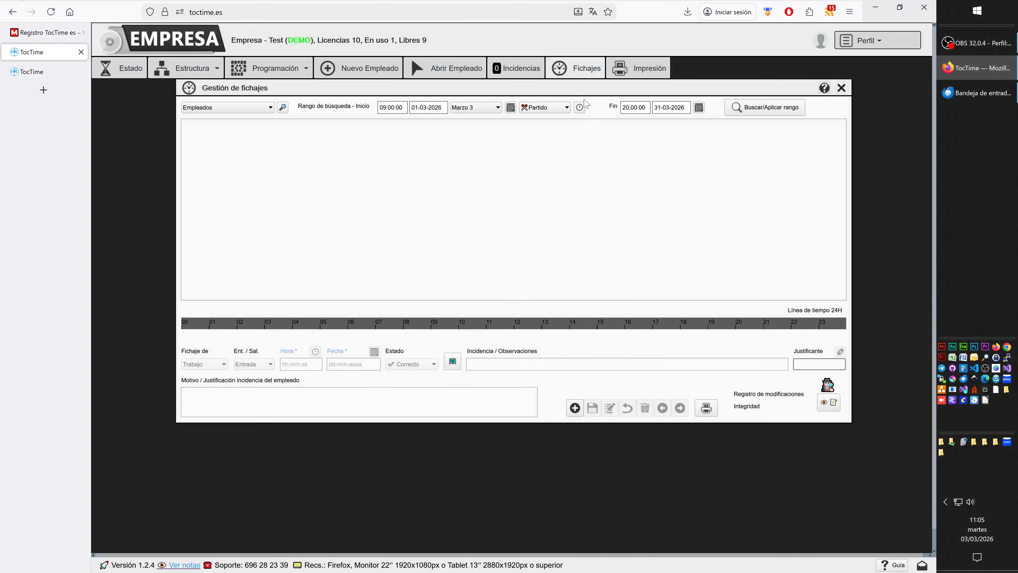
click(212, 111)
click(216, 130)
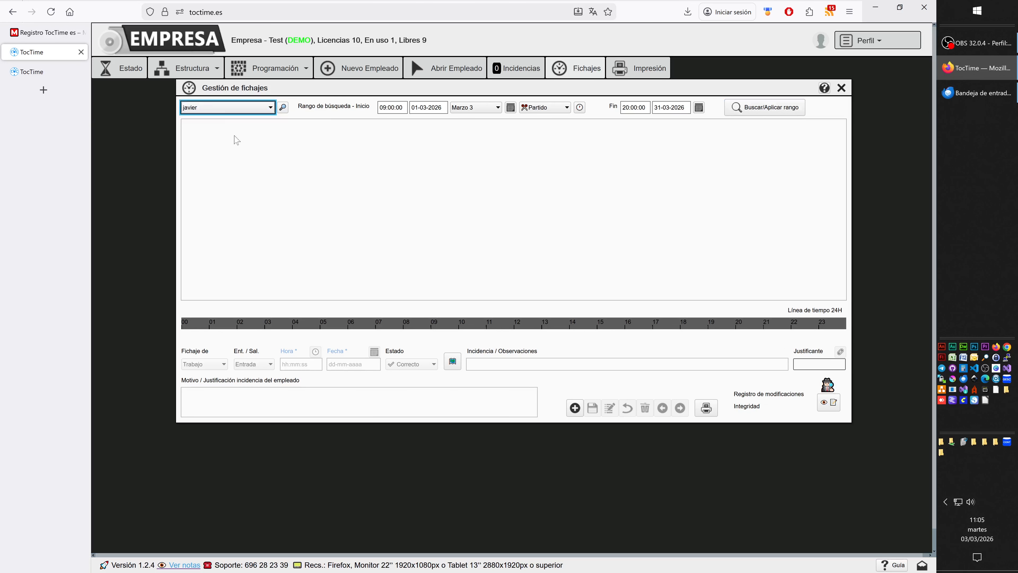
click(774, 113)
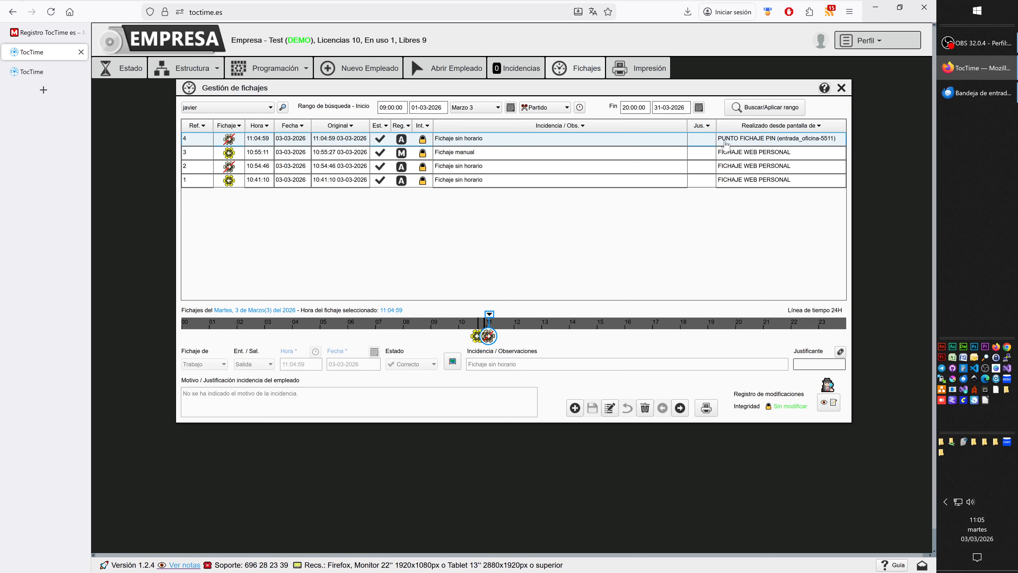
click(810, 144)
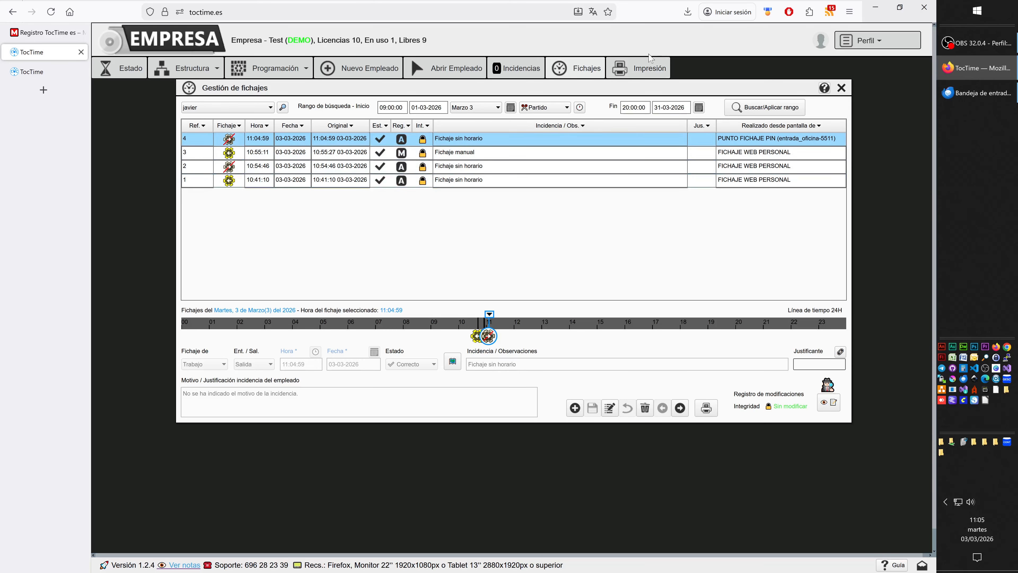
click(643, 67)
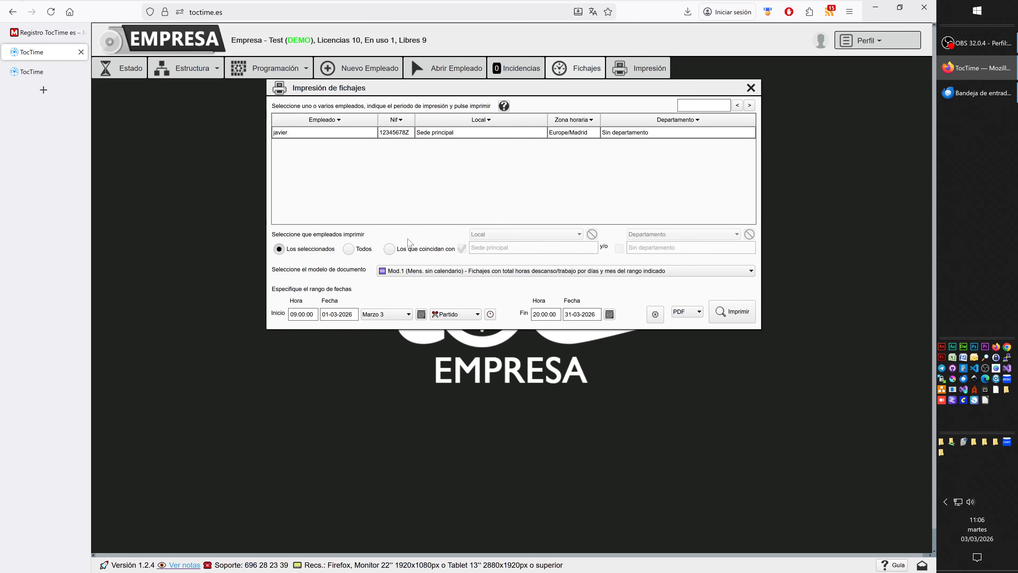
- Print the employee's Mod.1 March report as PDF covering 08:00:00 to 21:00:00
click(420, 273)
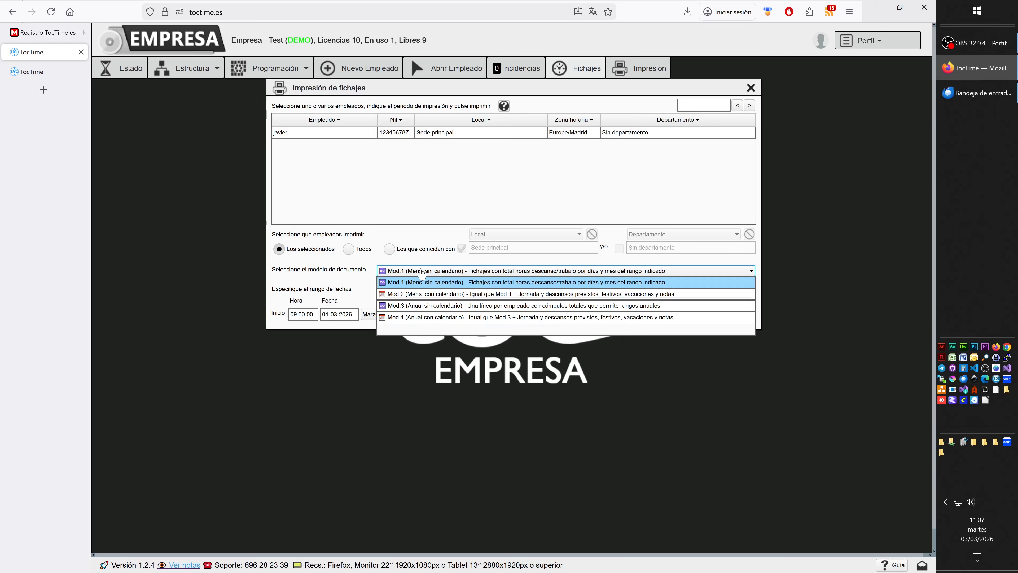
click(341, 133)
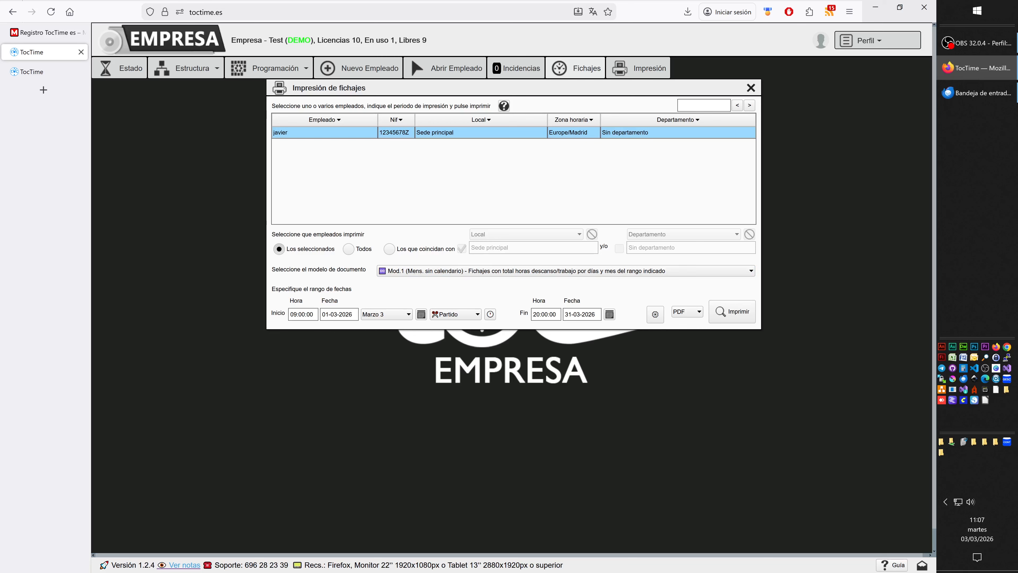
click(302, 315)
key(BackSpace)
text(8)
click(542, 309)
key(BackSpace)
text(1)
click(744, 313)
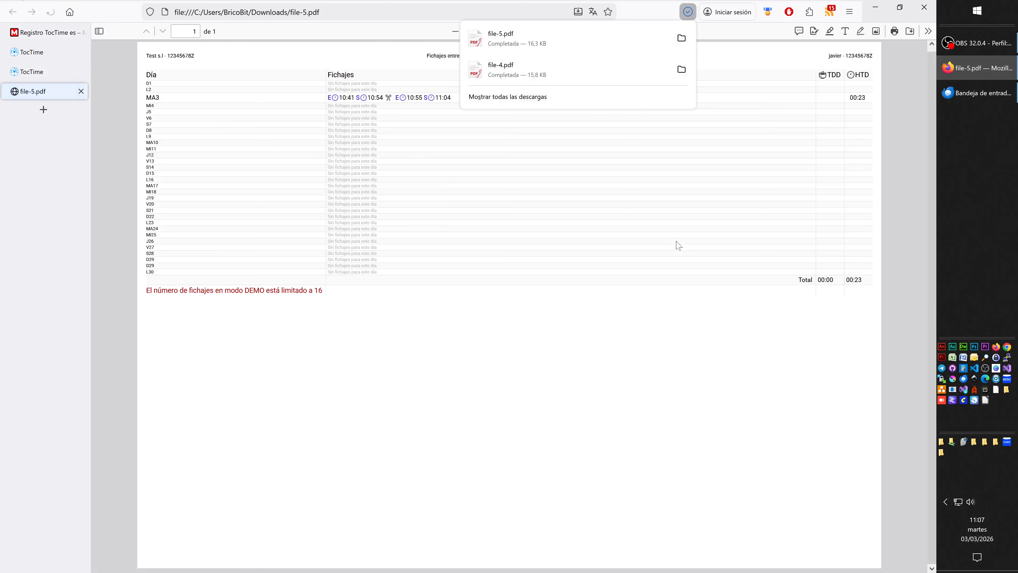
- Check the four 3 March punches and 00:23 total in file-5.pdf, then return to TocTime
click(150, 171)
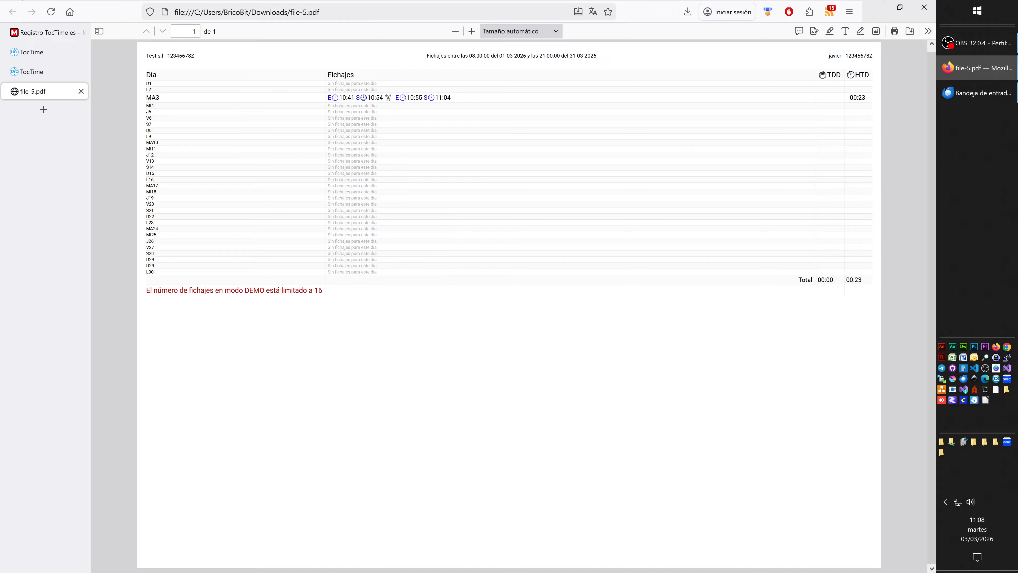
double_click(333, 98)
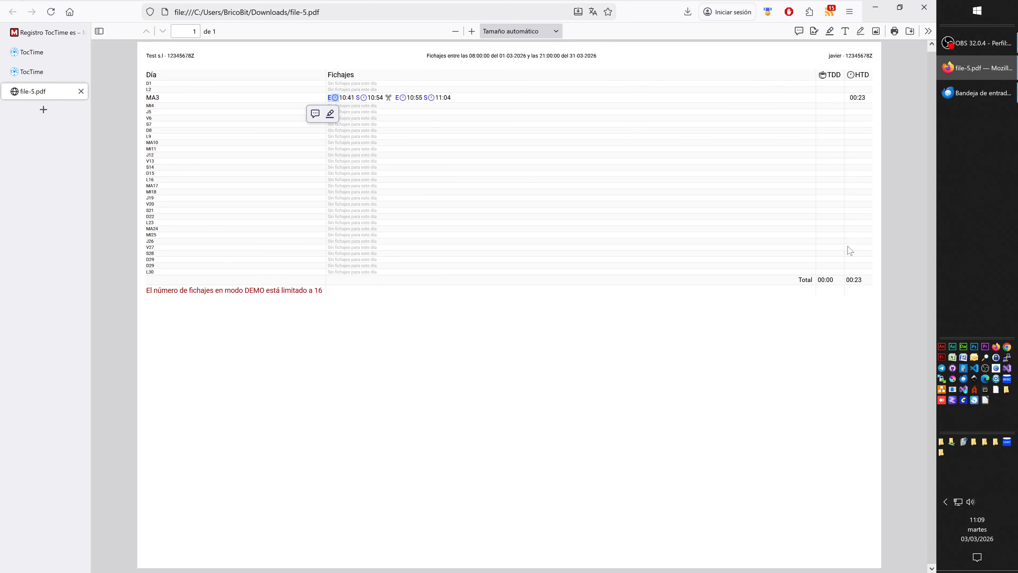
drag(845, 280, 863, 281)
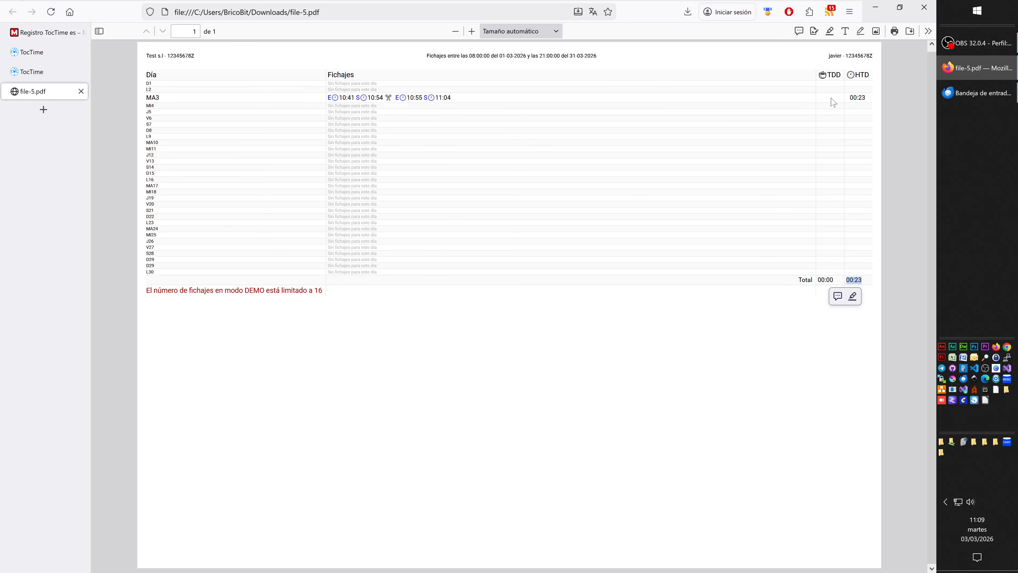
click(828, 271)
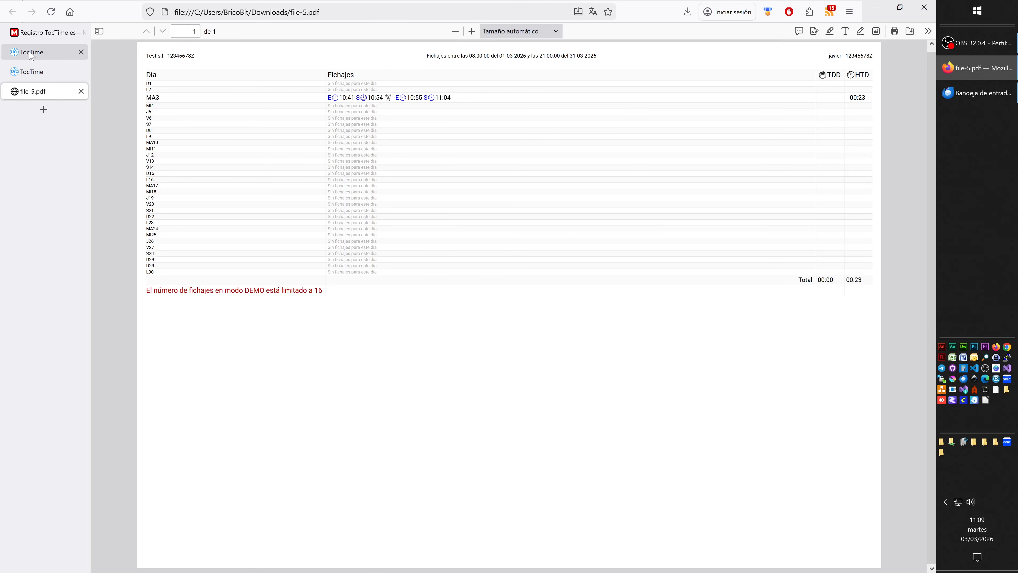
click(31, 52)
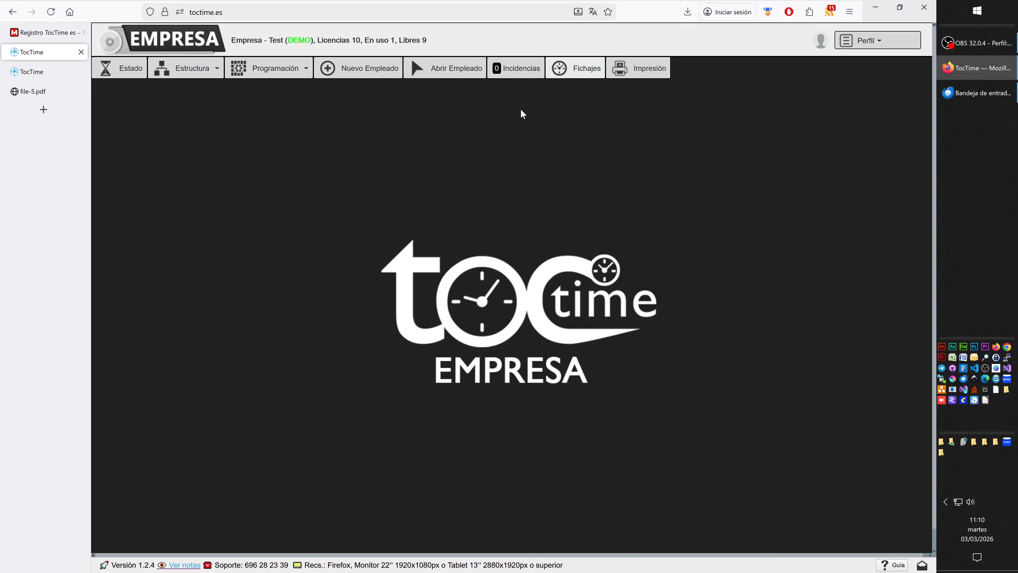
- Refresh the Estado Empleados list over the set search range to show the employee's current status
click(120, 68)
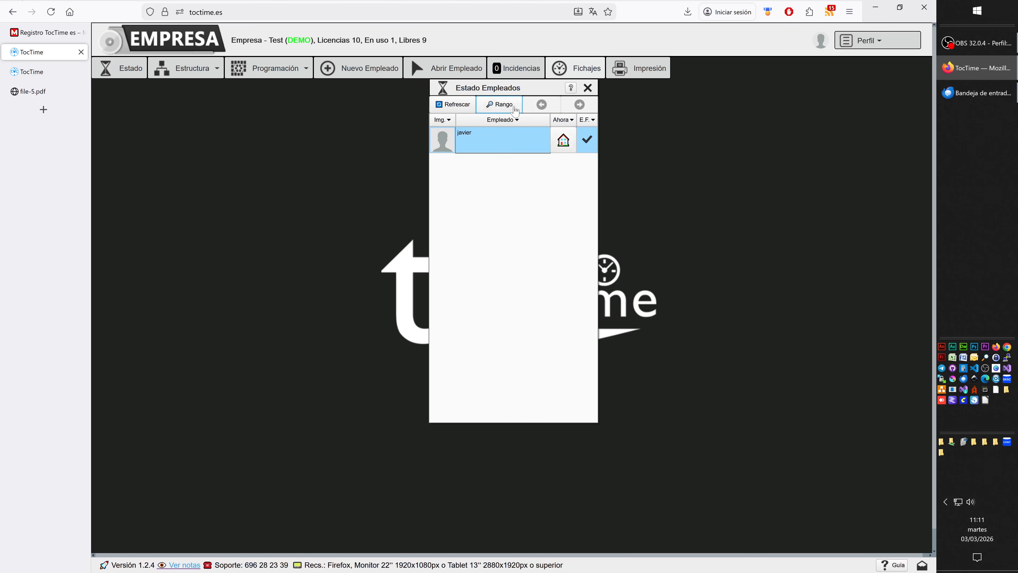
click(492, 107)
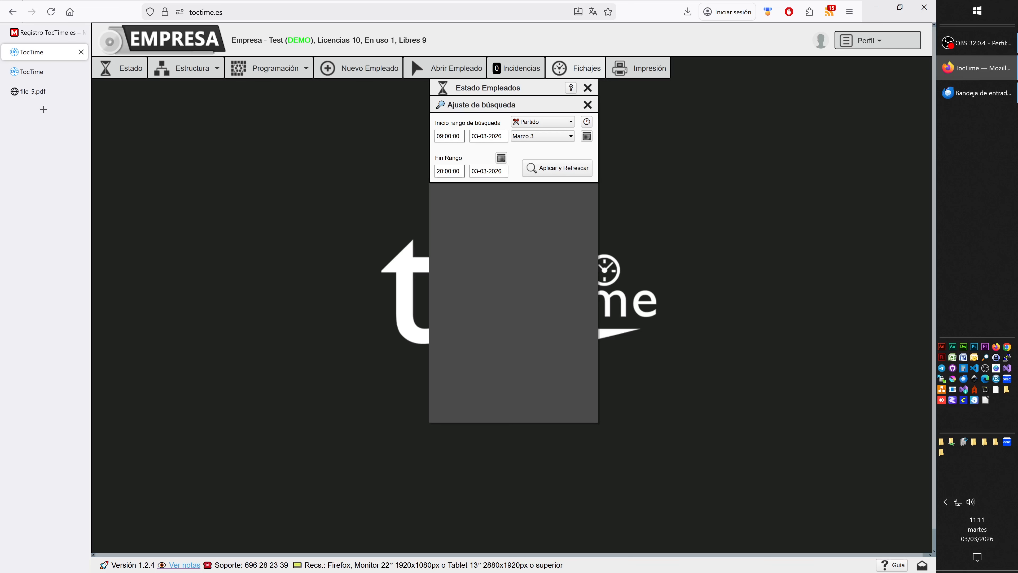
click(440, 137)
click(588, 105)
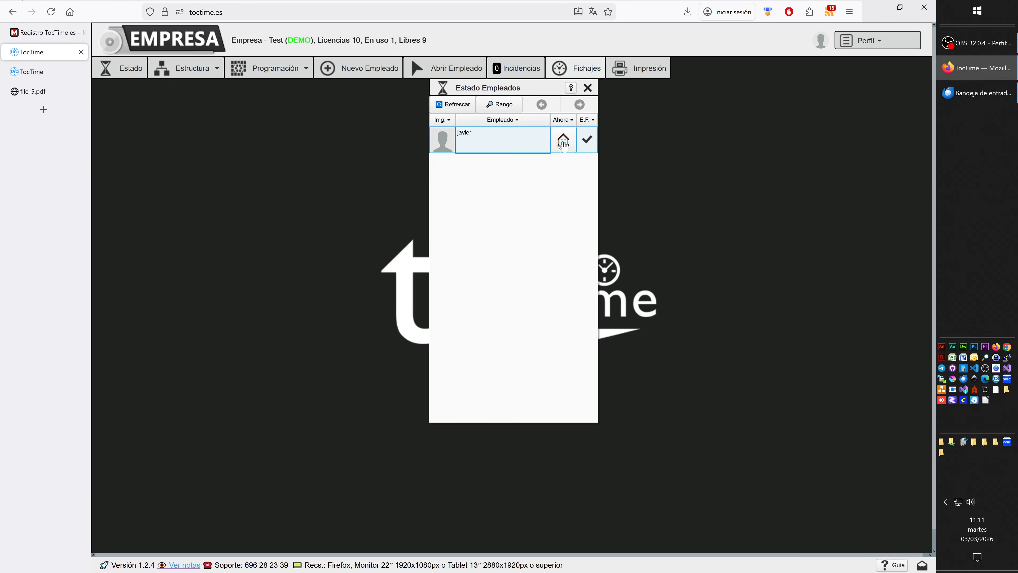
mouse_move(566, 148)
- Verify in + Info the entrada_oficina-5511 punch point and Correcto status, then close the status windows
click(566, 141)
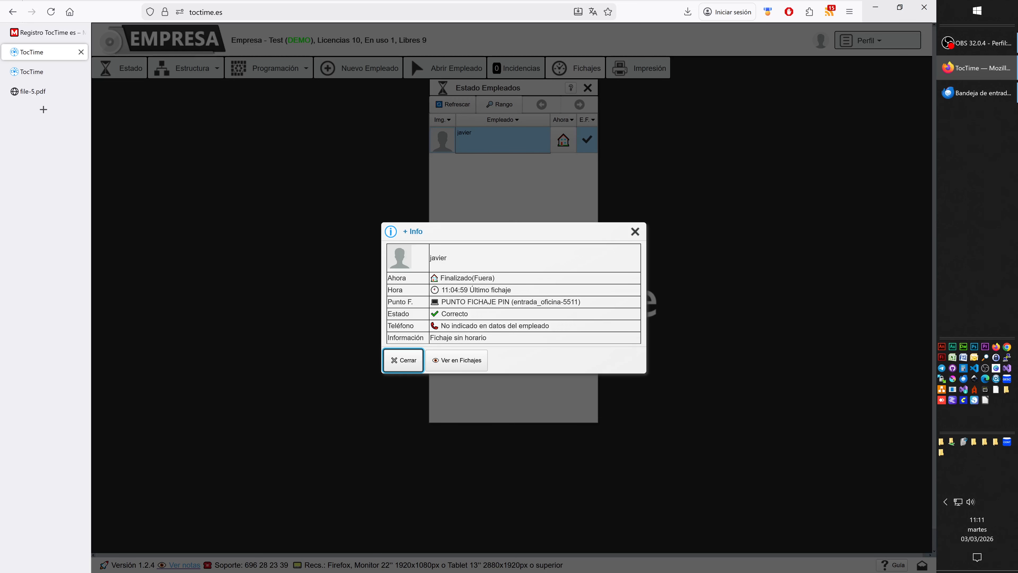
drag(471, 301, 583, 307)
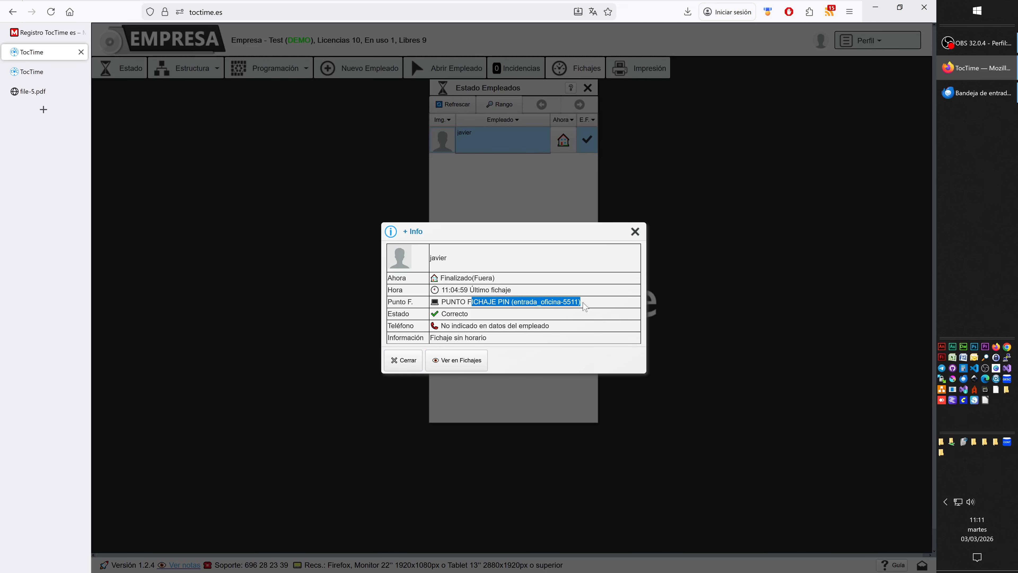
drag(431, 313, 467, 313)
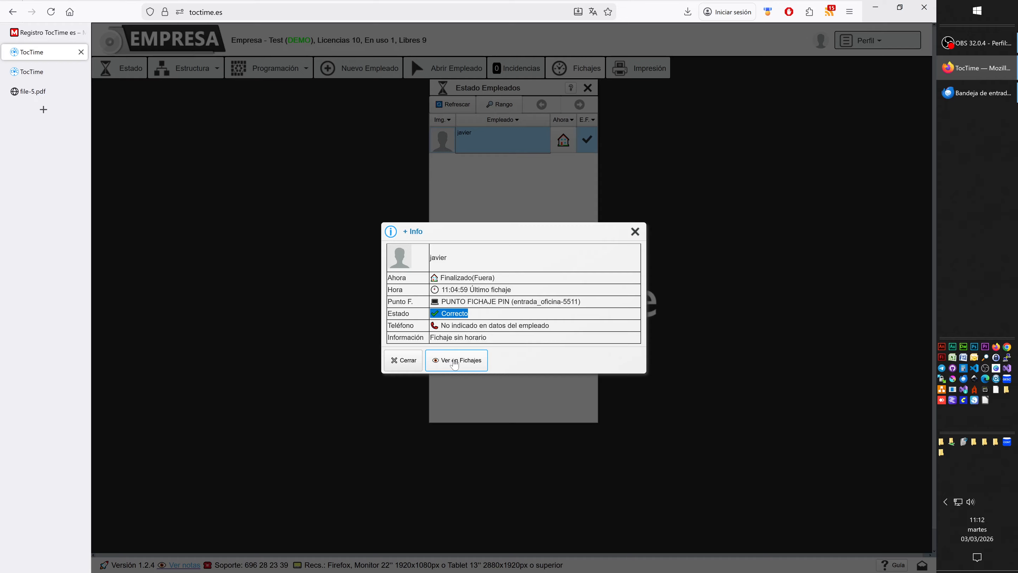
click(635, 232)
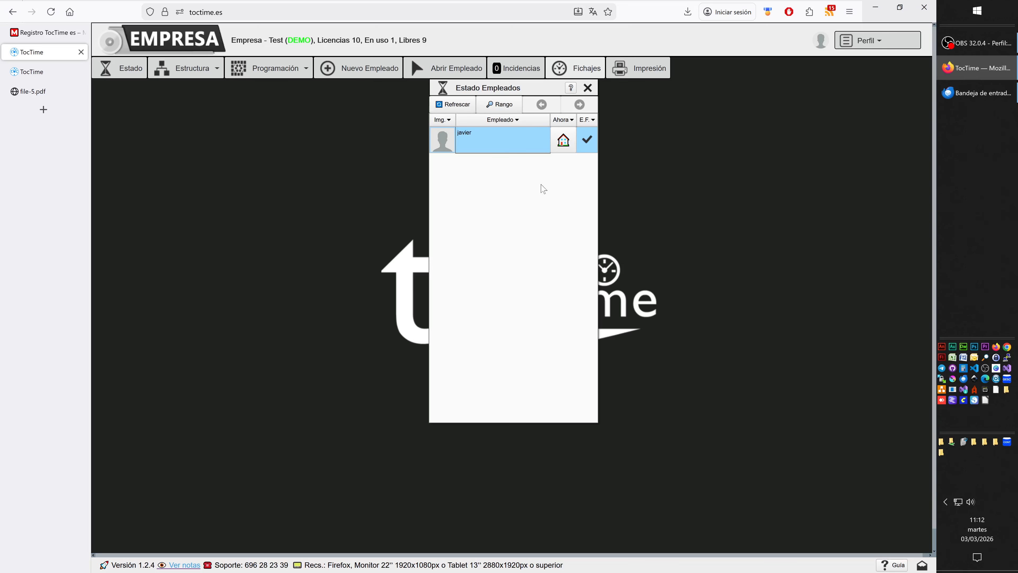
click(588, 88)
click(193, 69)
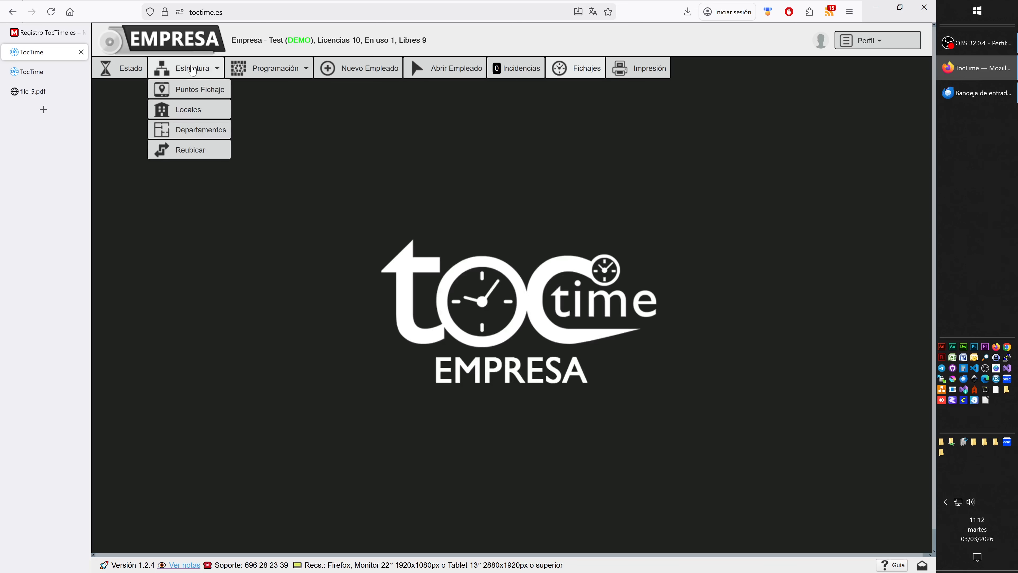
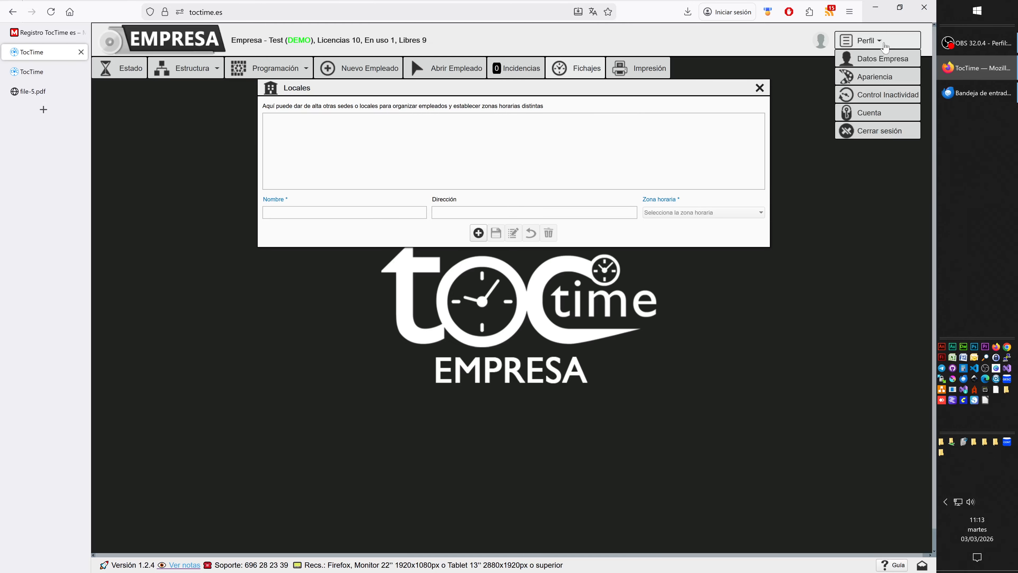
- Review the company details under Perfil > Datos Empresa, then close that dialog
click(881, 60)
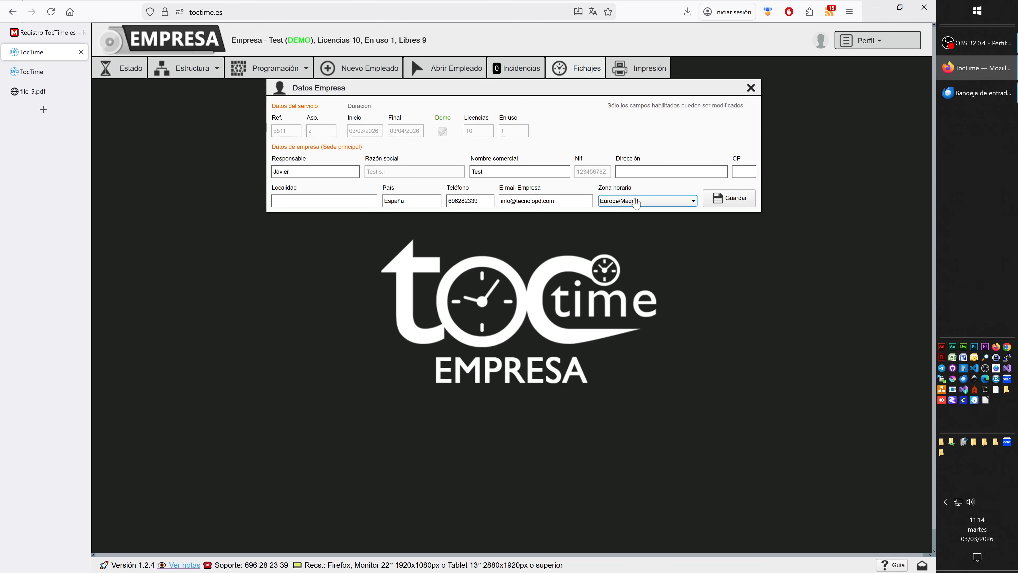
click(751, 87)
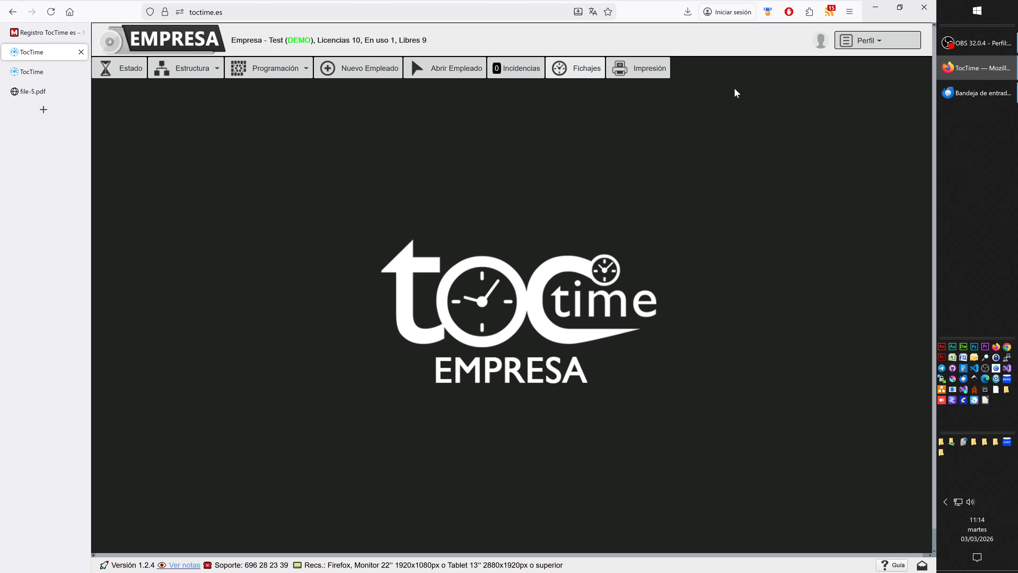
- Check Estructura > Locales, confirming no sites exist, and close the sites window
click(192, 114)
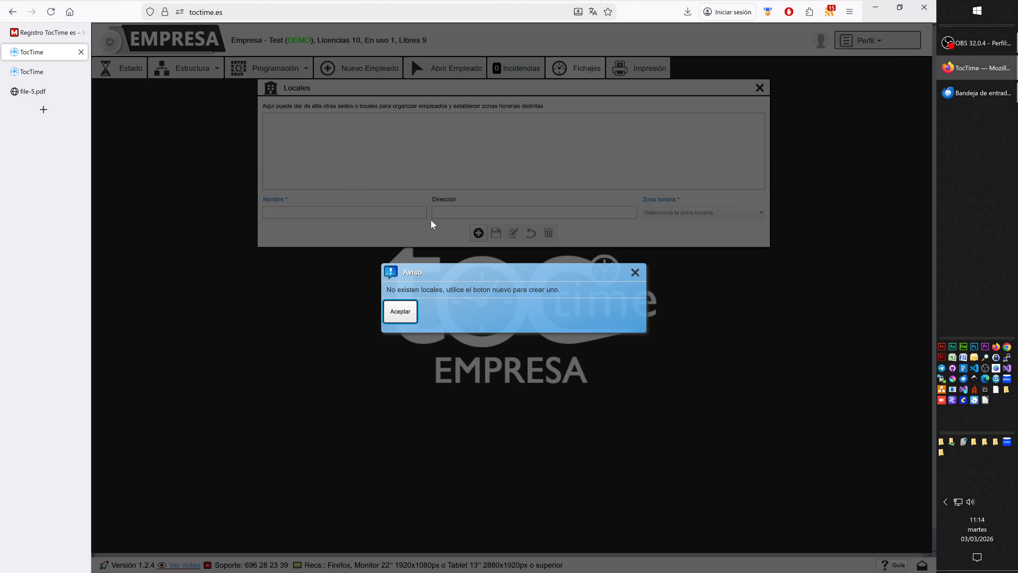
click(400, 312)
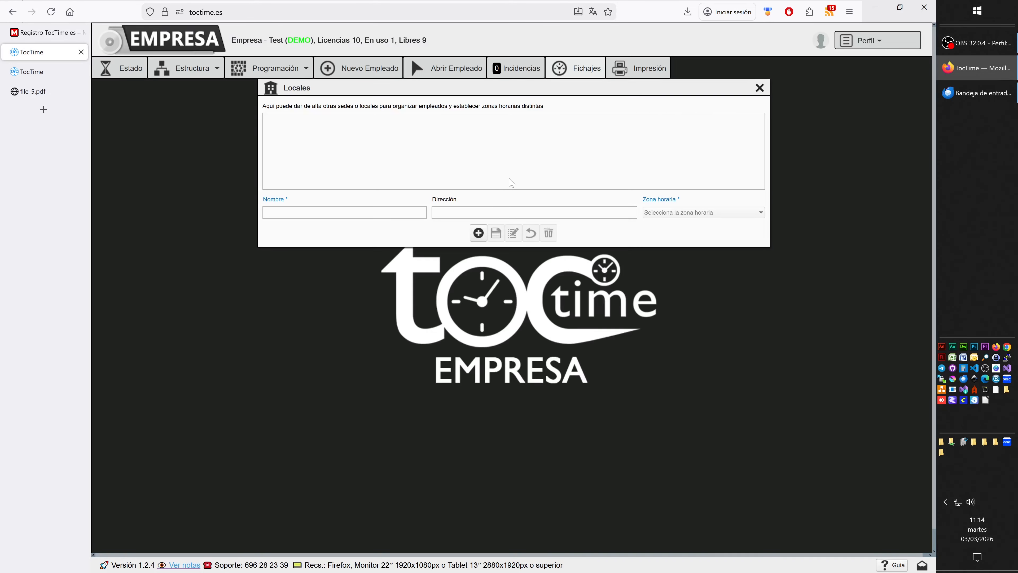
click(760, 88)
- Open Estructura > Departamentos and acknowledge that no departments exist yet
mouse_move(192, 72)
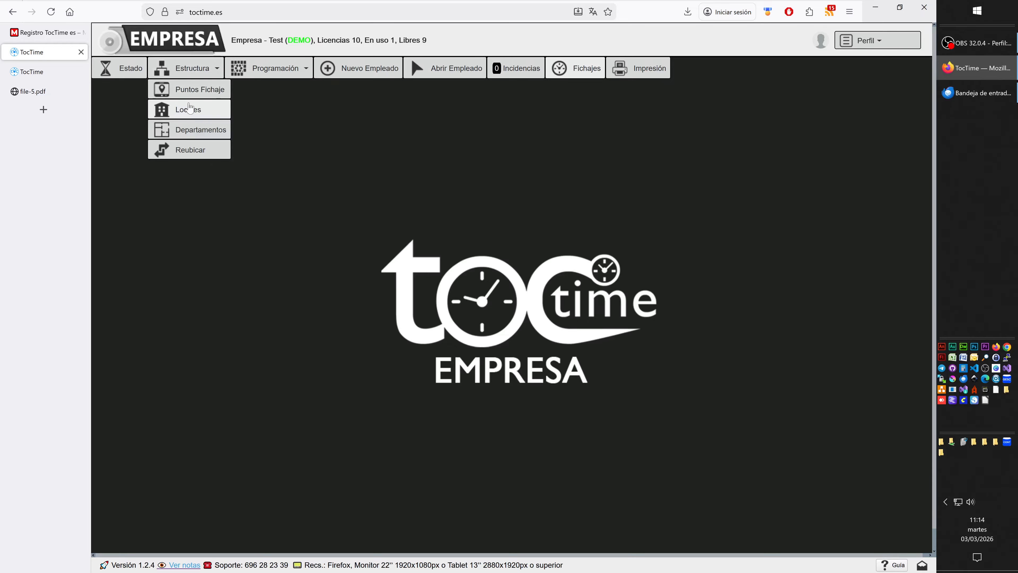
click(192, 129)
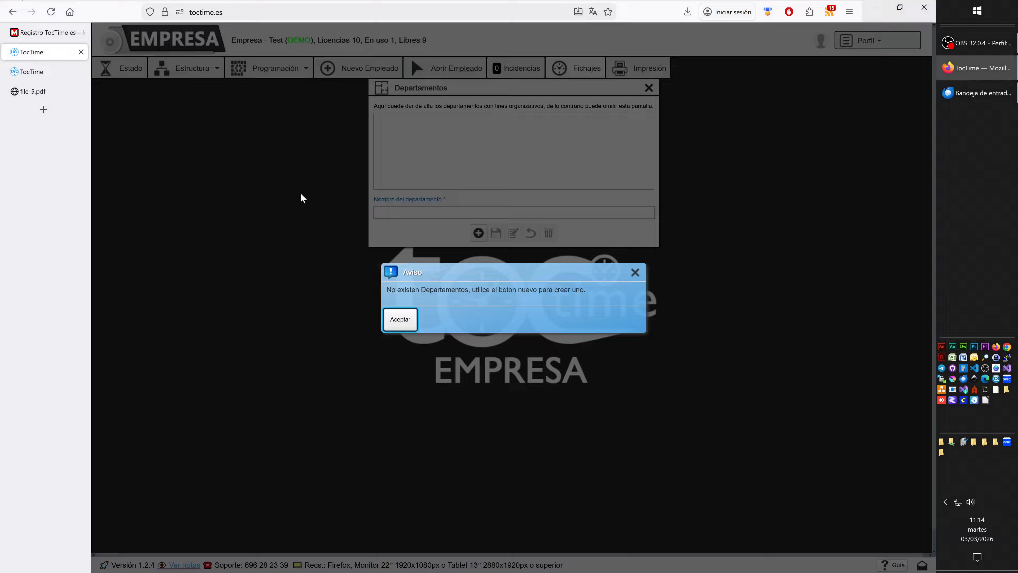
click(400, 319)
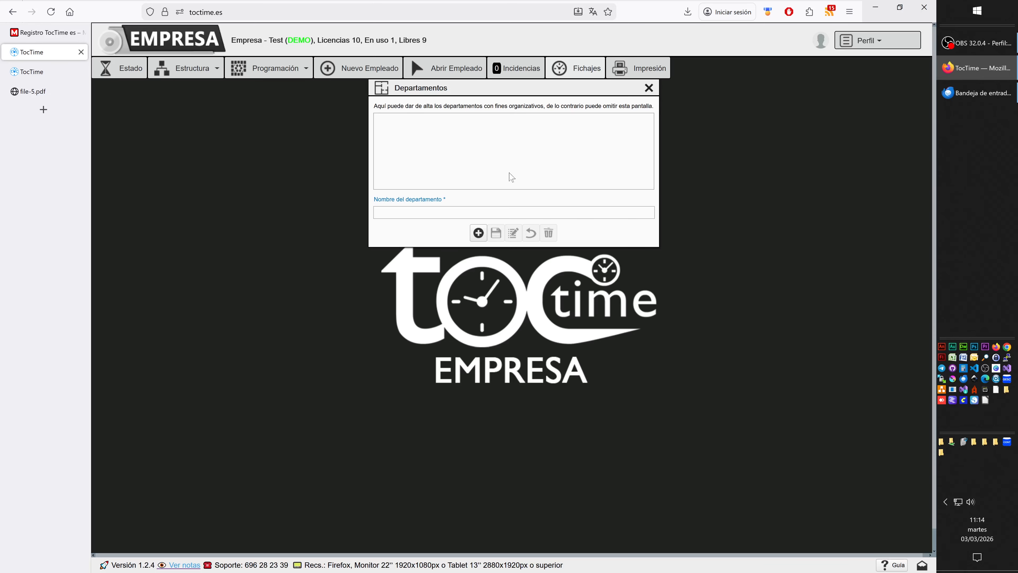
- Check Reubicar: the only employee sits at Sede principal with no department, then close it
click(648, 88)
click(189, 69)
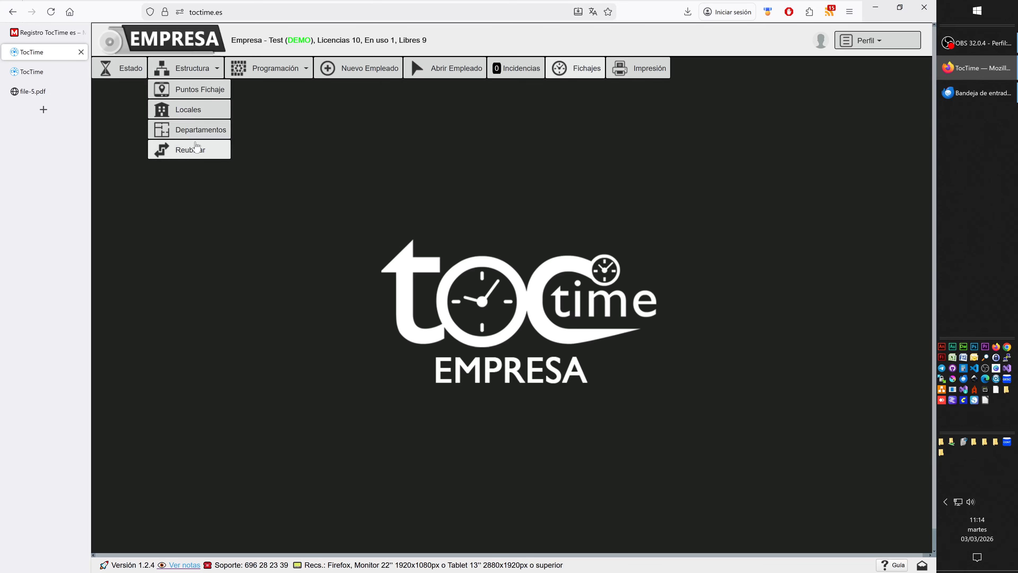
click(189, 153)
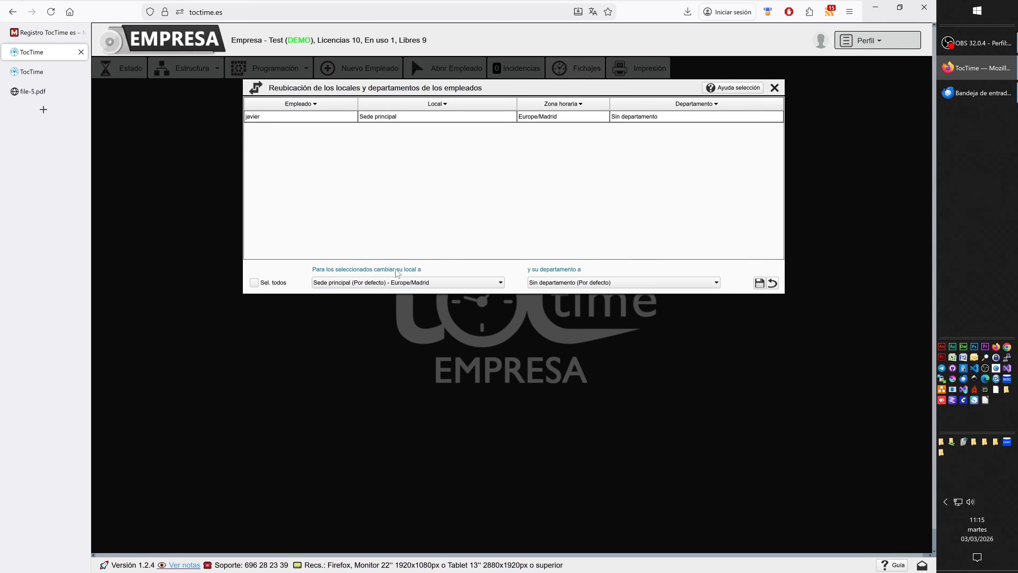
click(384, 283)
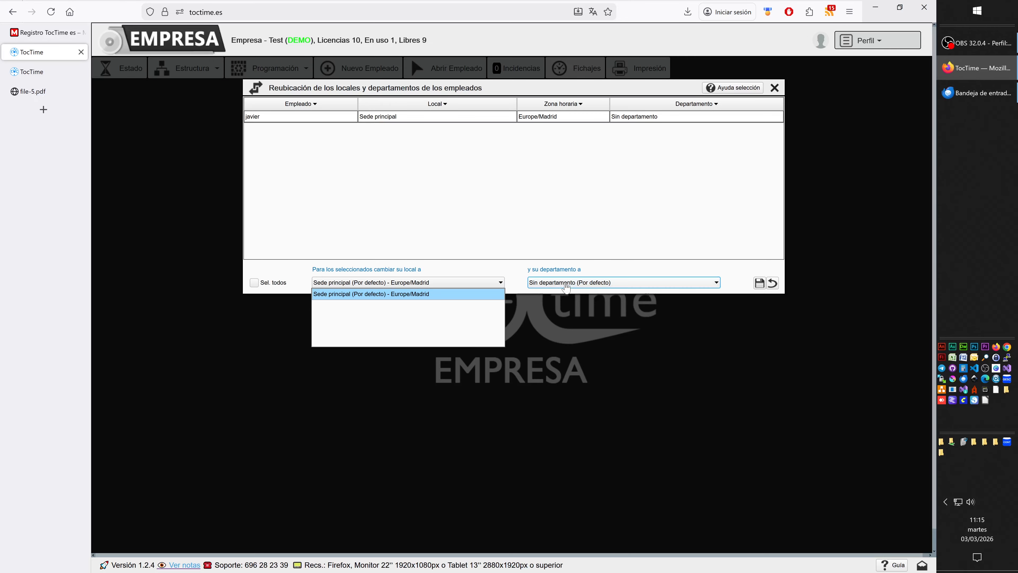
click(563, 284)
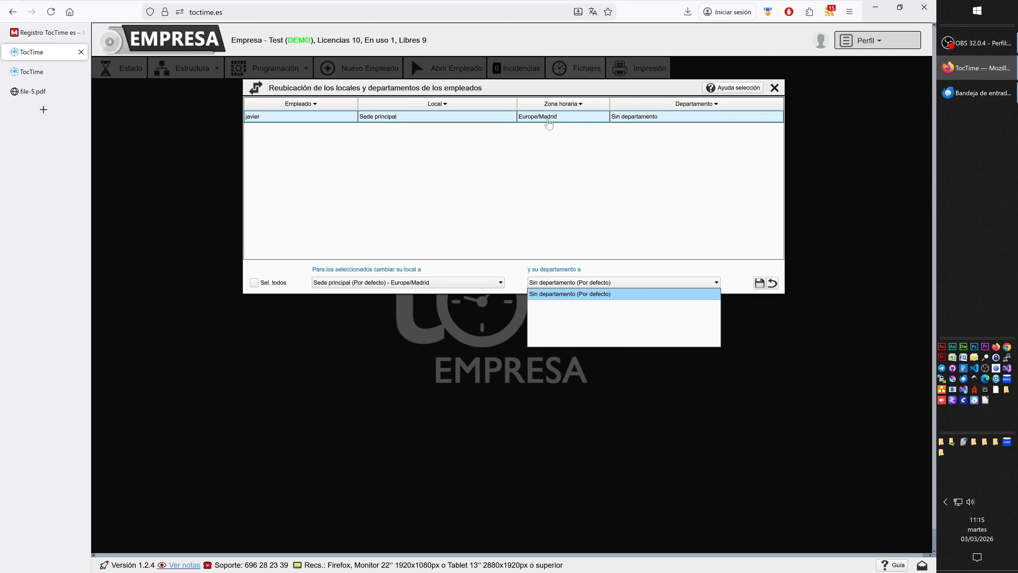
click(774, 89)
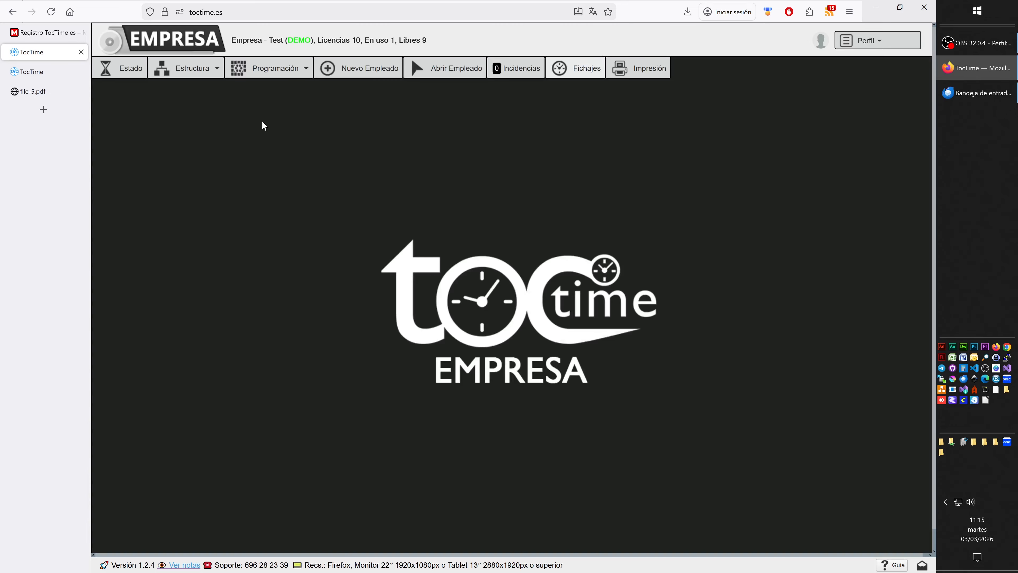
- Open Programación > Horarios and dismiss the 'No existen Horarios' notice
click(271, 74)
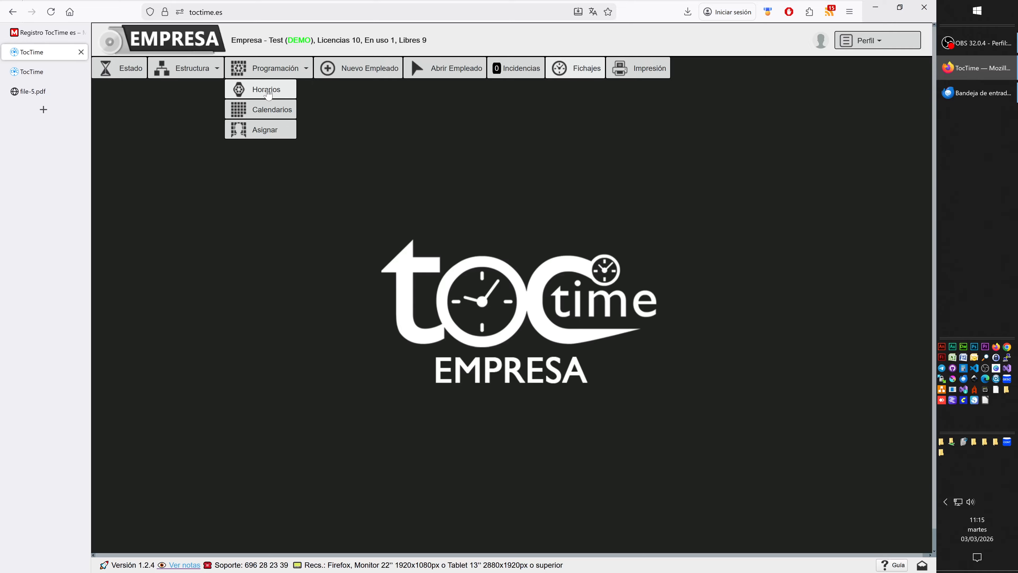
click(268, 95)
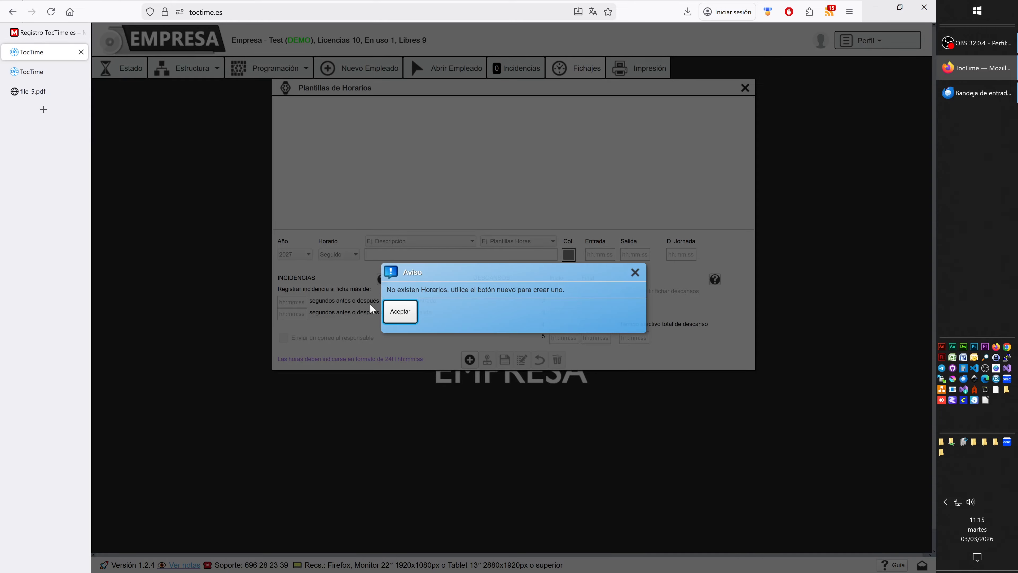
click(406, 317)
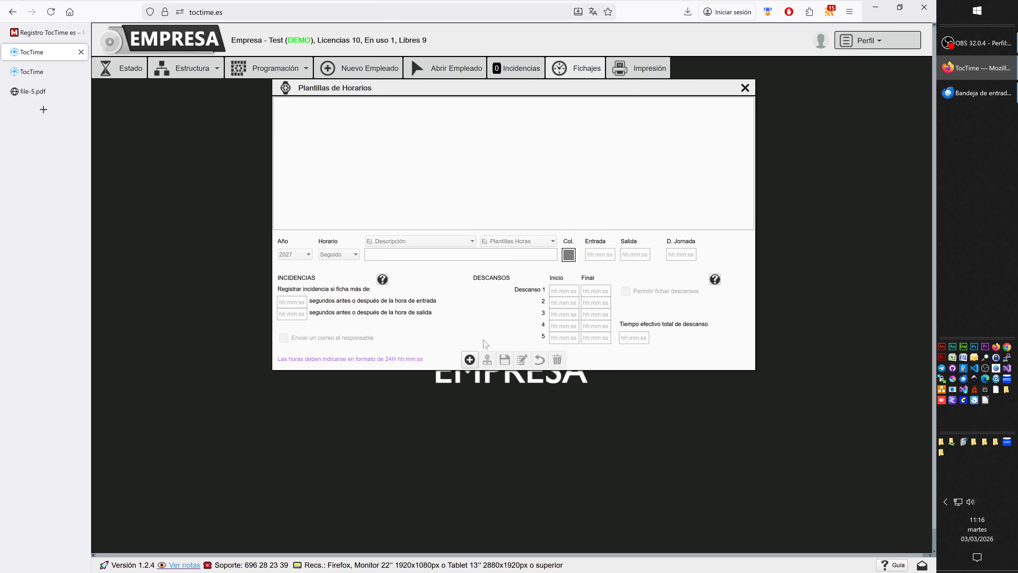
- Start a new template from the Partido example (09–13, 15–19) and colour it blue
click(472, 362)
click(521, 242)
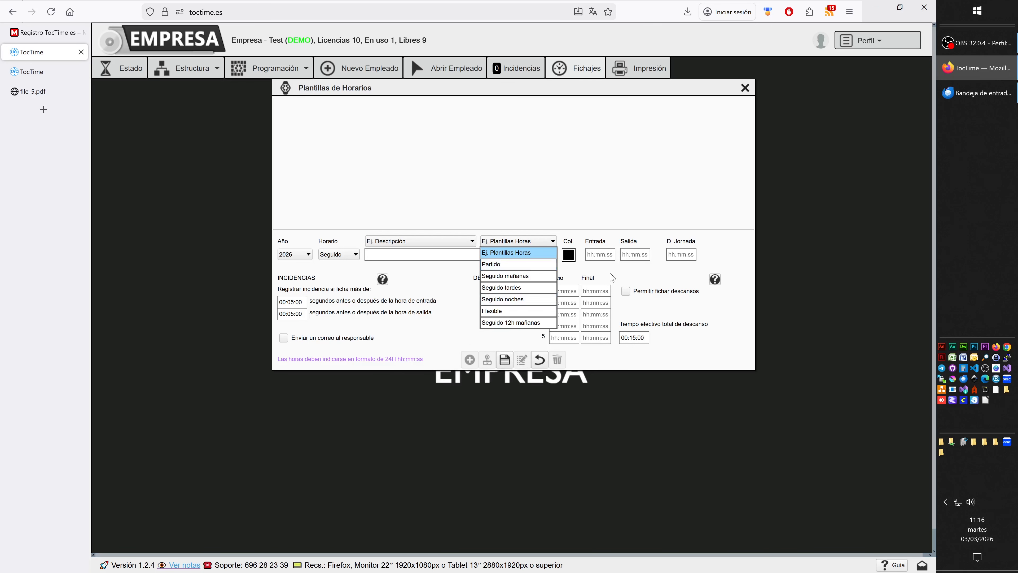
click(504, 266)
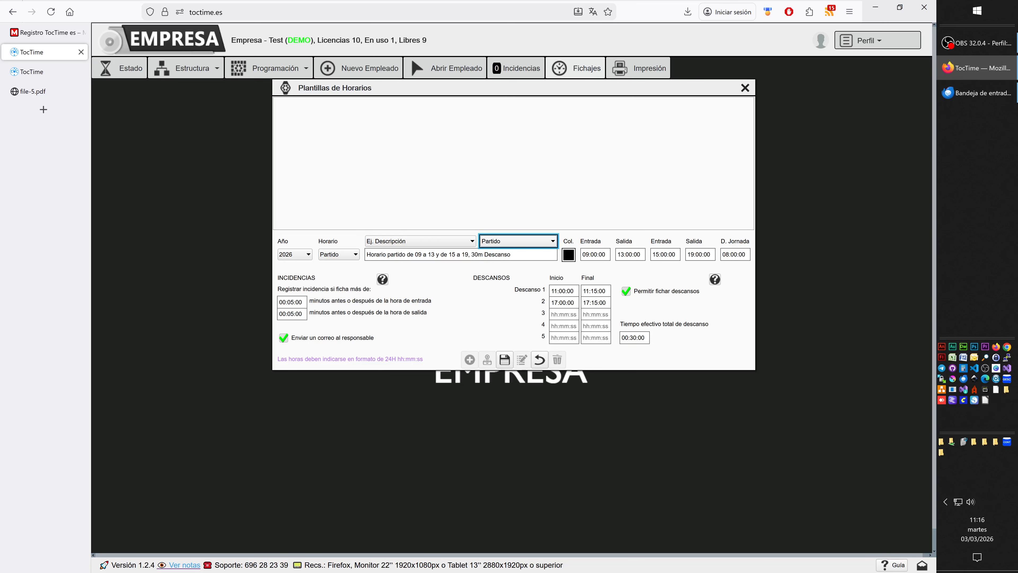
click(571, 255)
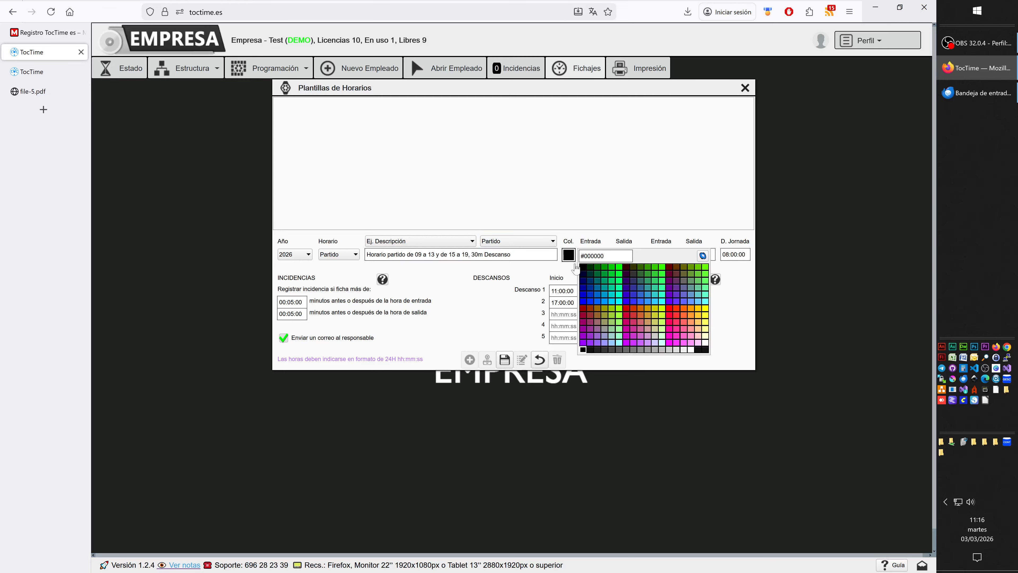
click(603, 302)
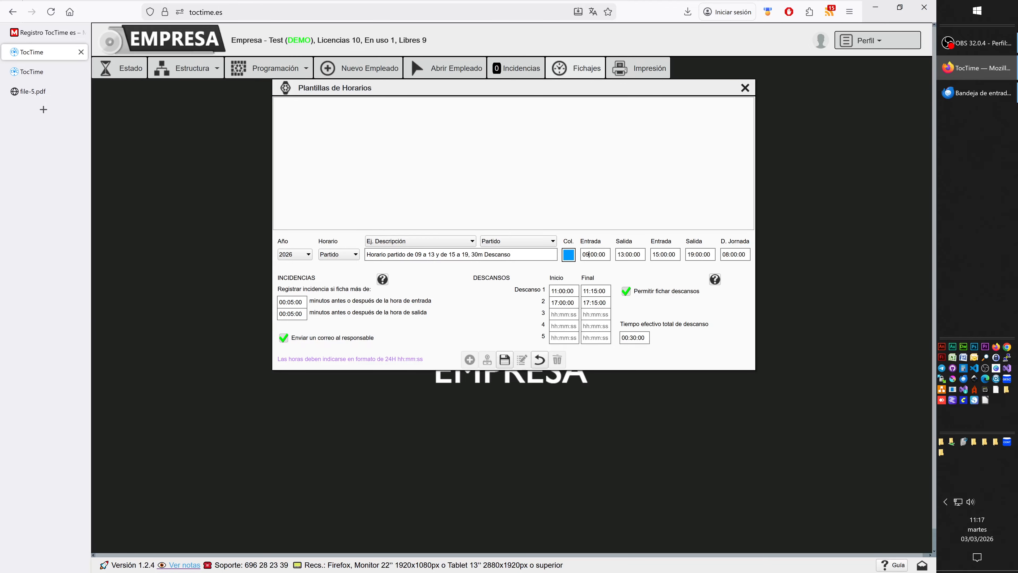
- Review the 00:05:00 entry and exit tolerances and untick 'Enviar un correo al responsable'
click(303, 303)
click(303, 314)
click(303, 303)
click(664, 255)
click(298, 313)
click(287, 341)
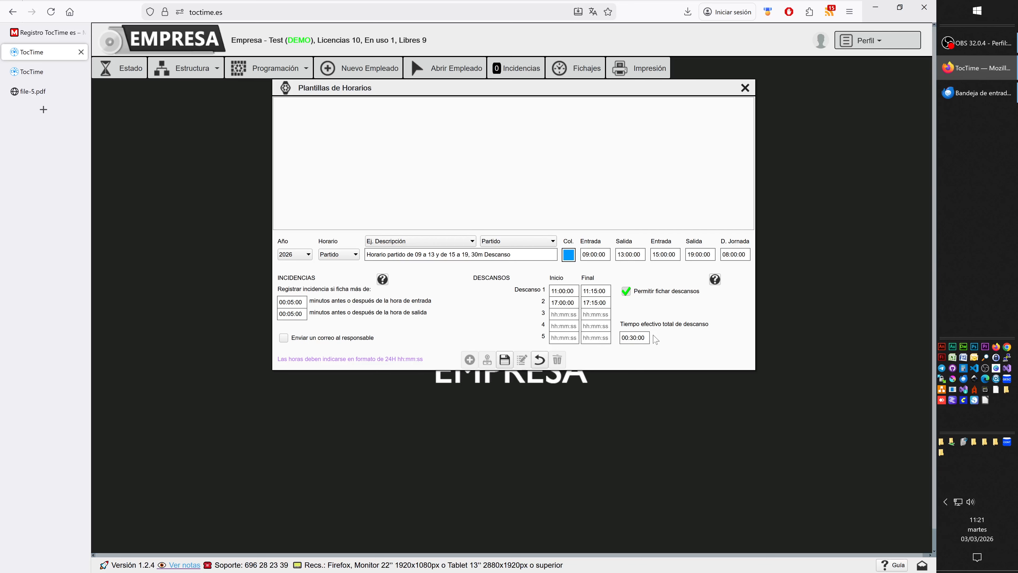
- Remove the second break and reduce total effective break time to 00:15:00
click(630, 338)
key(Delete)
key(Delete)
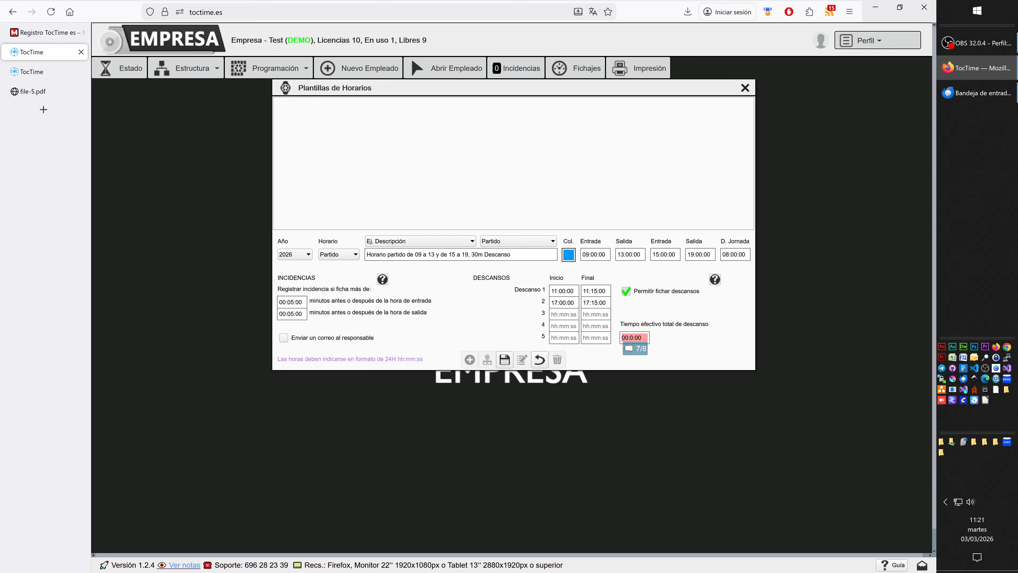
text(15)
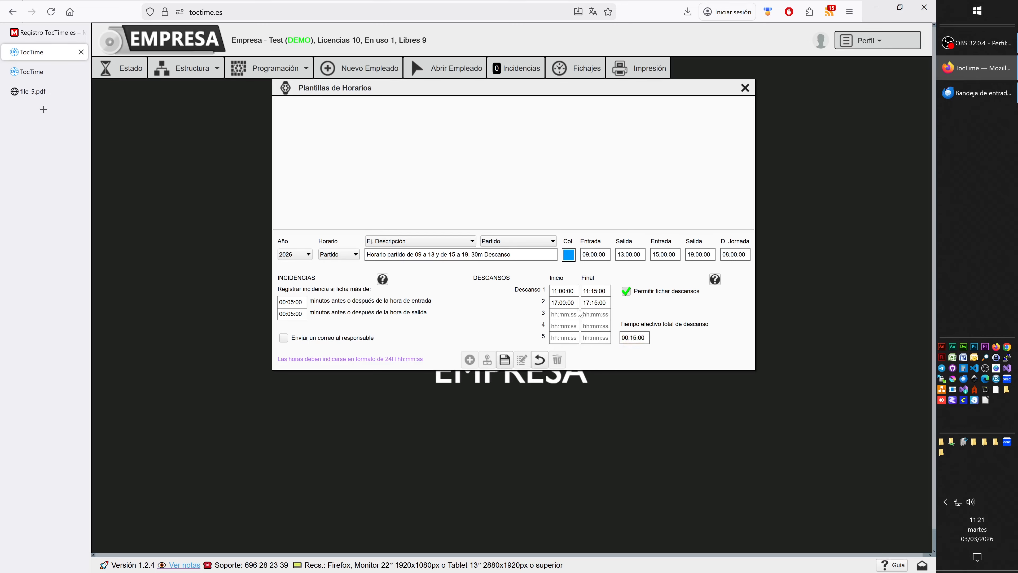
click(551, 302)
key(Delete)
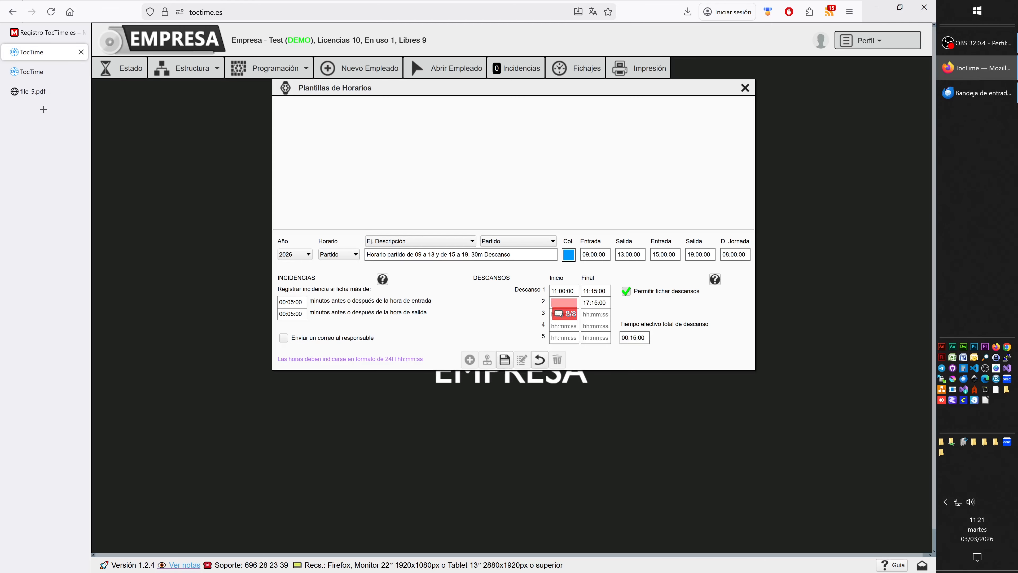
click(584, 303)
key(Delete)
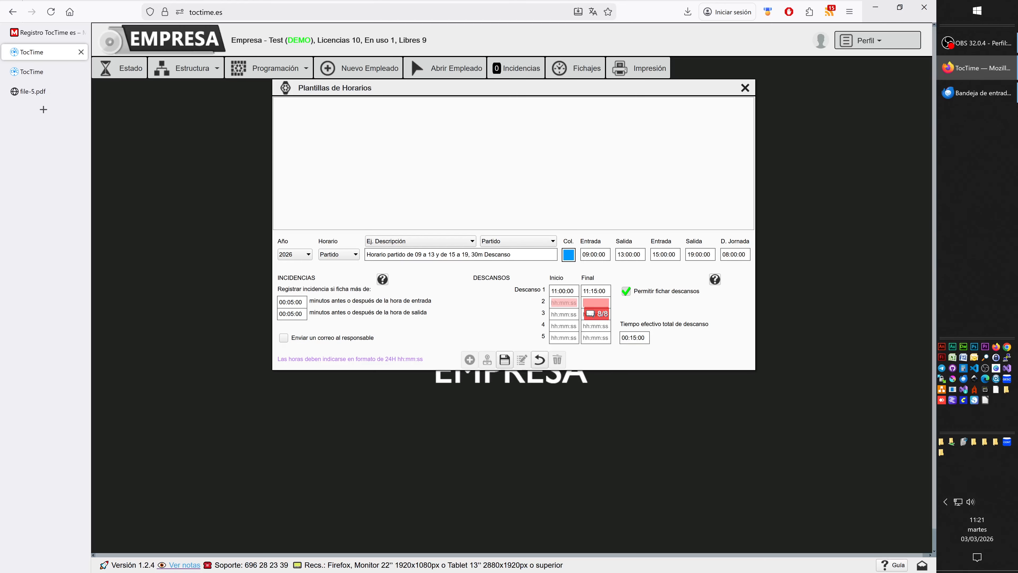
click(566, 290)
- Keep Partido as the template's schedule type
click(525, 241)
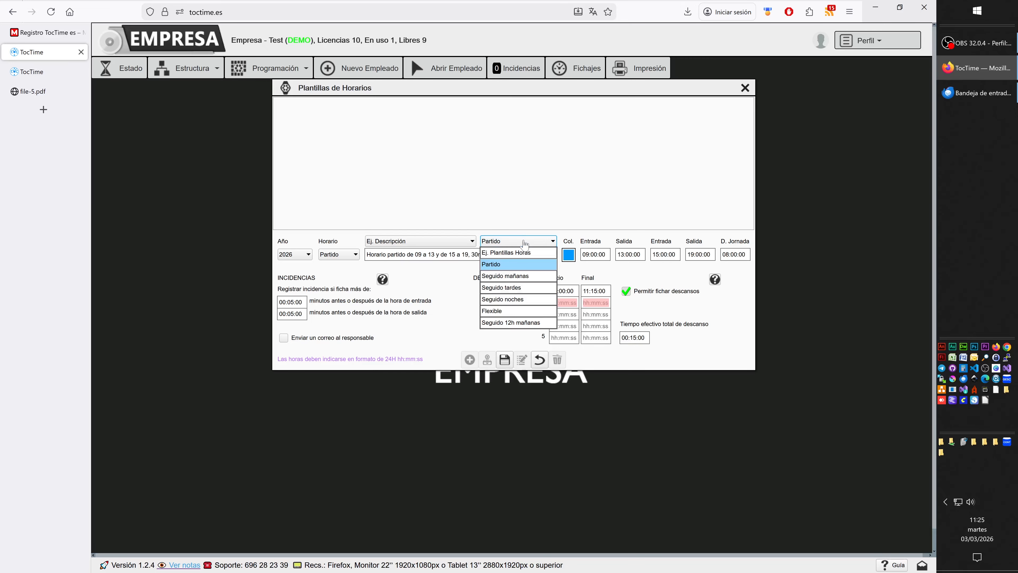
click(438, 273)
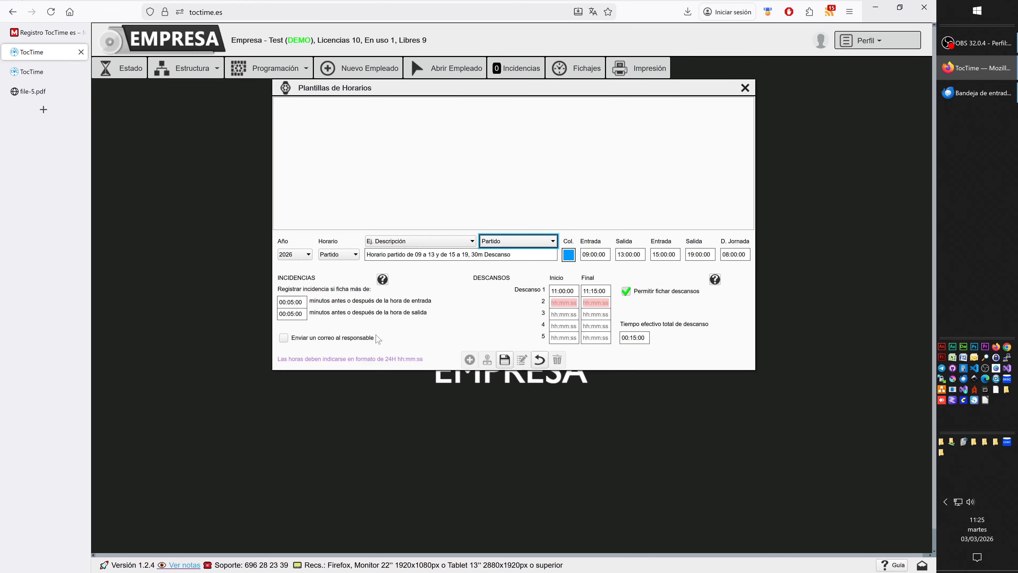
click(525, 369)
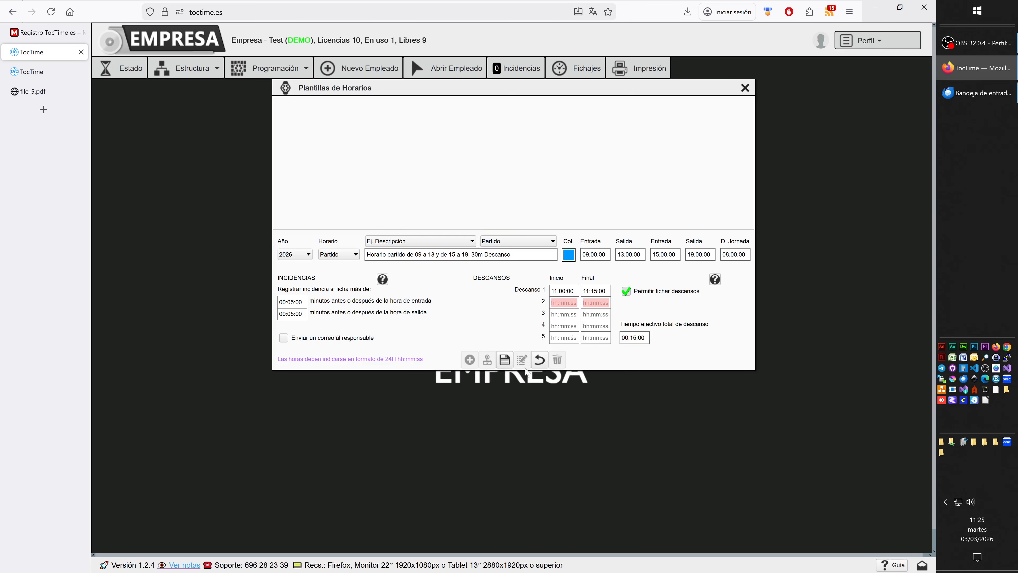
- Save the 2026 Partido template with its 00:15:00 break, then cancel the reopened edit
click(502, 364)
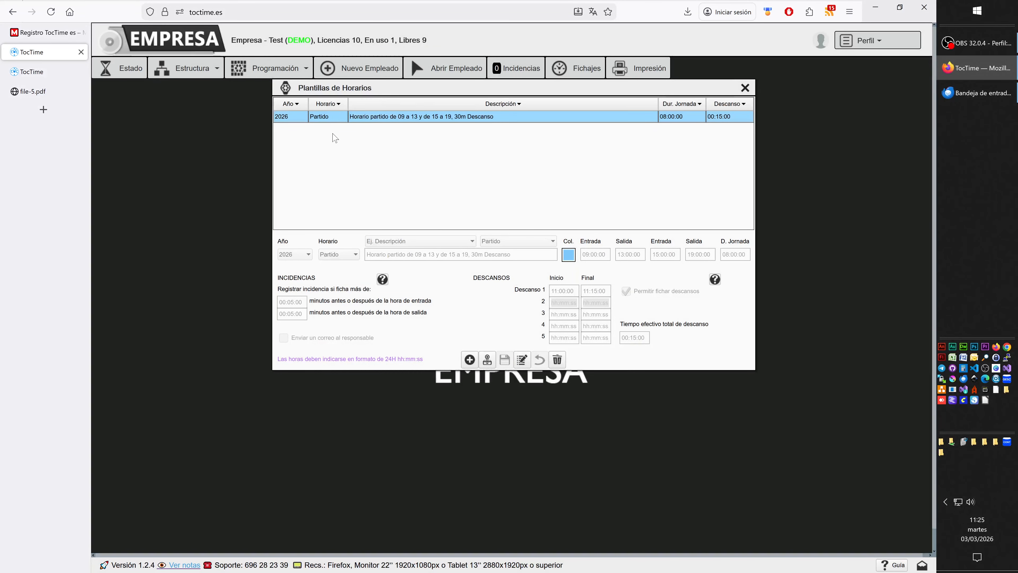
click(521, 361)
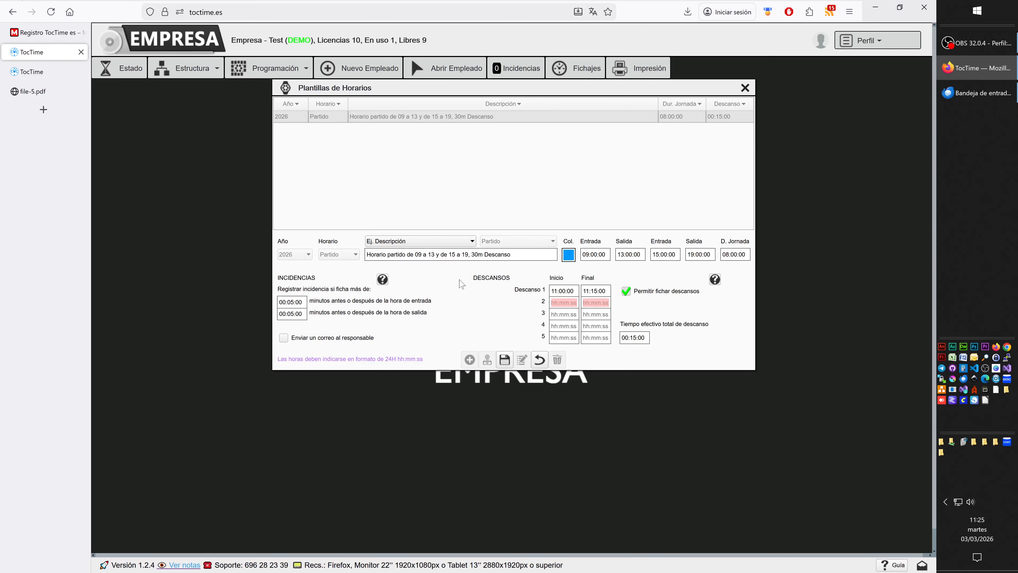
click(540, 361)
- Start a new template, trying Seguido mañanas before switching to the Flexible example
click(470, 360)
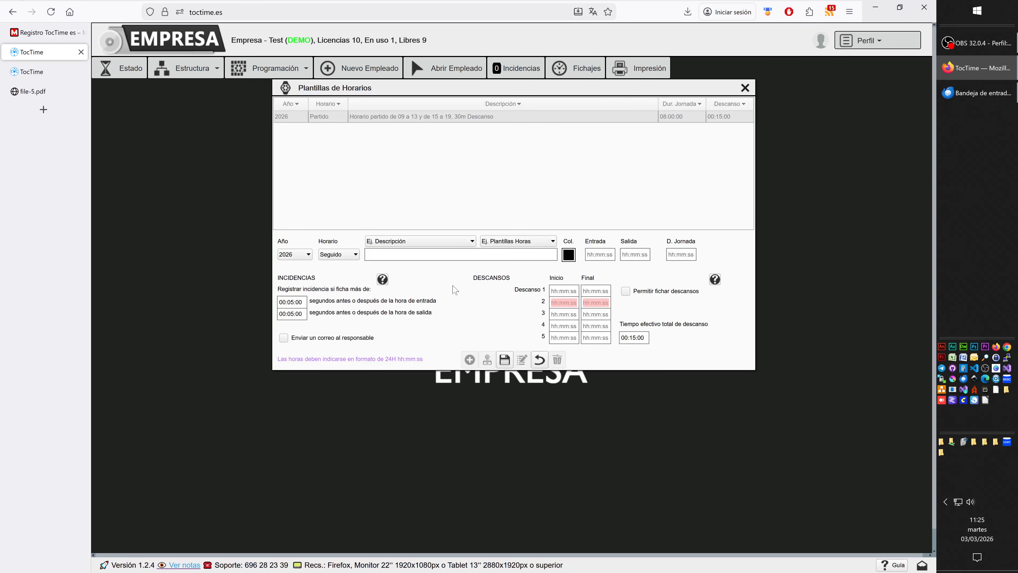
click(517, 241)
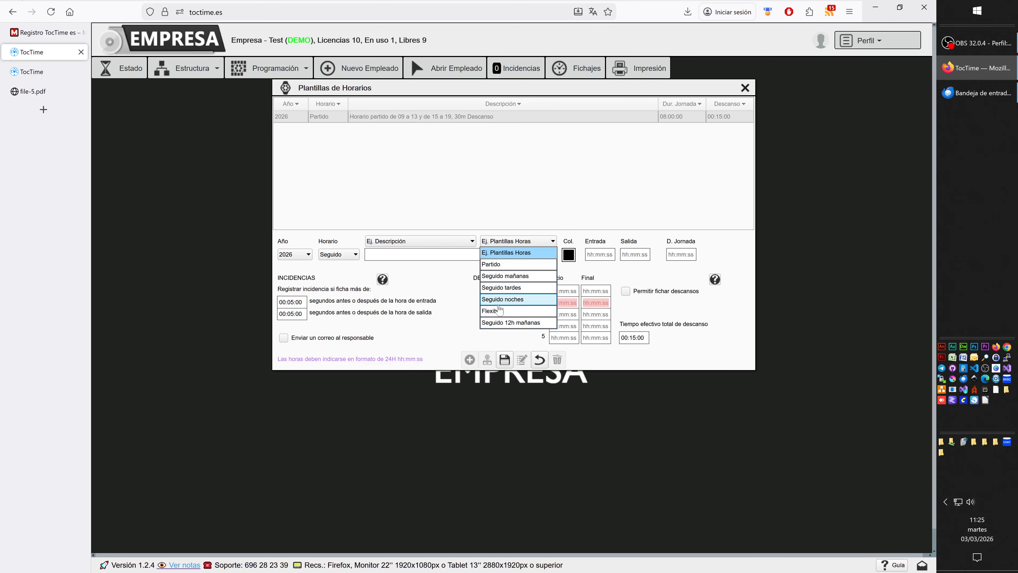
click(507, 276)
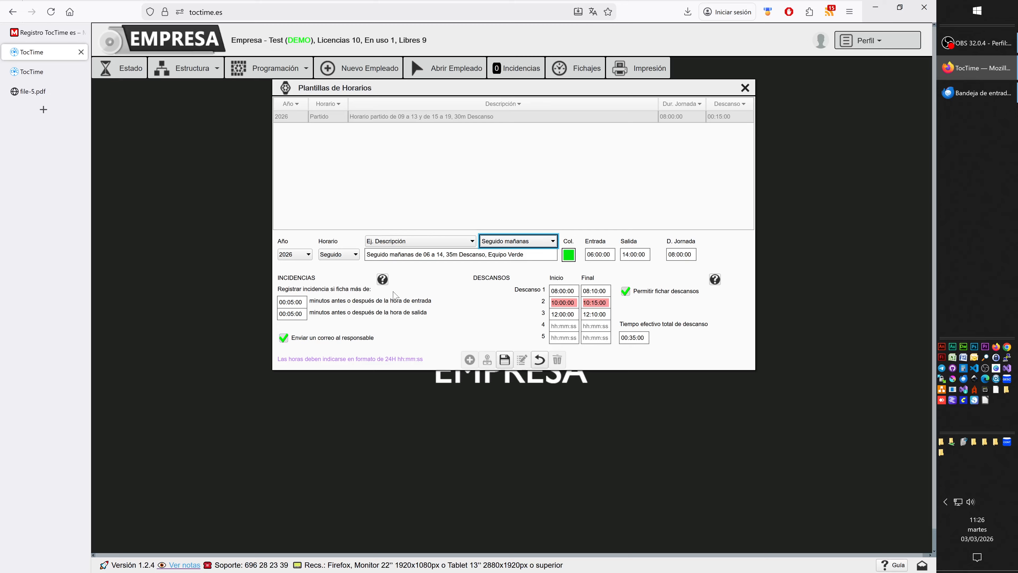
click(536, 241)
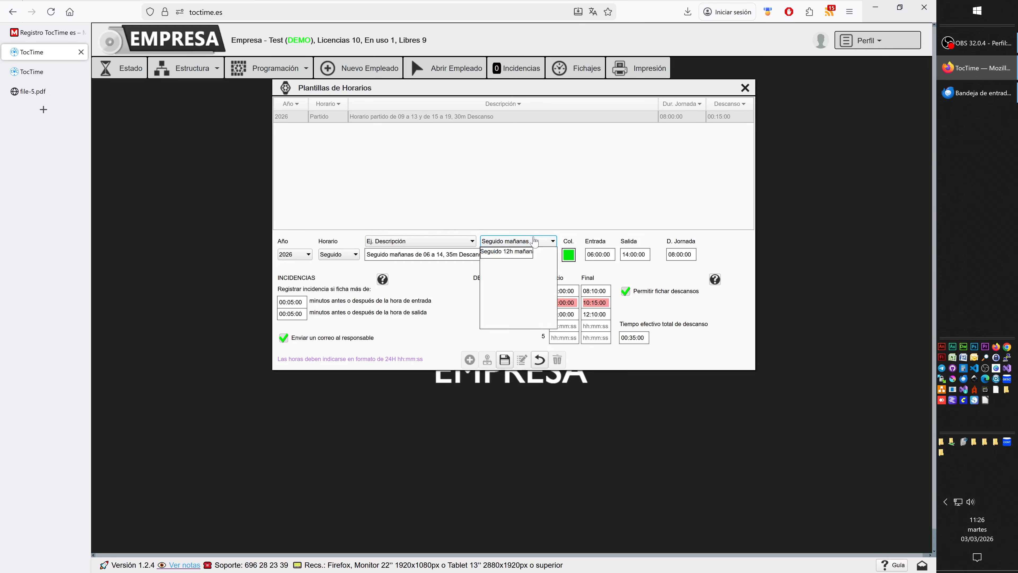
click(498, 310)
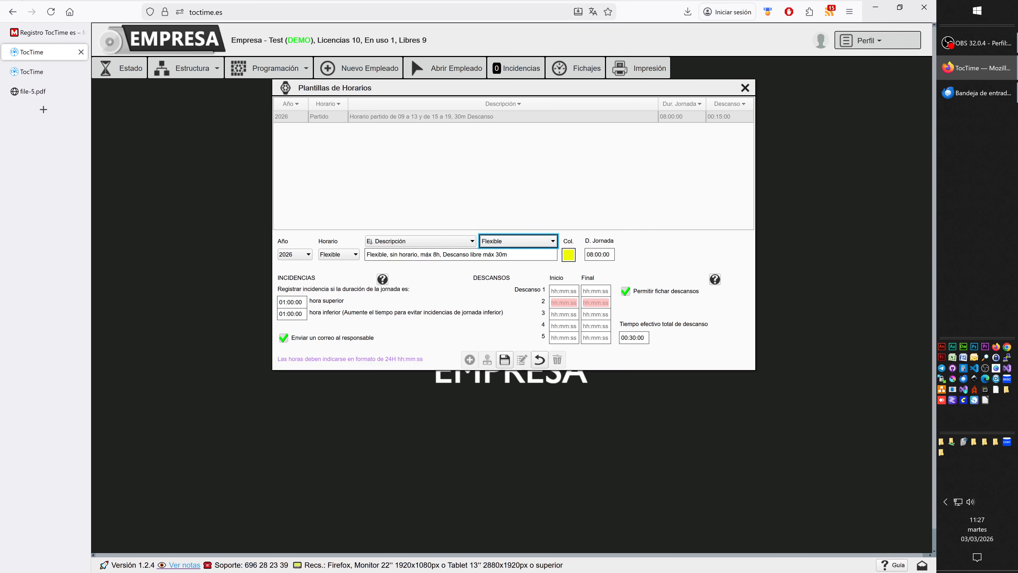
- Change the hora inferior incident margin from 01:00:00 to 06:00:00
click(286, 314)
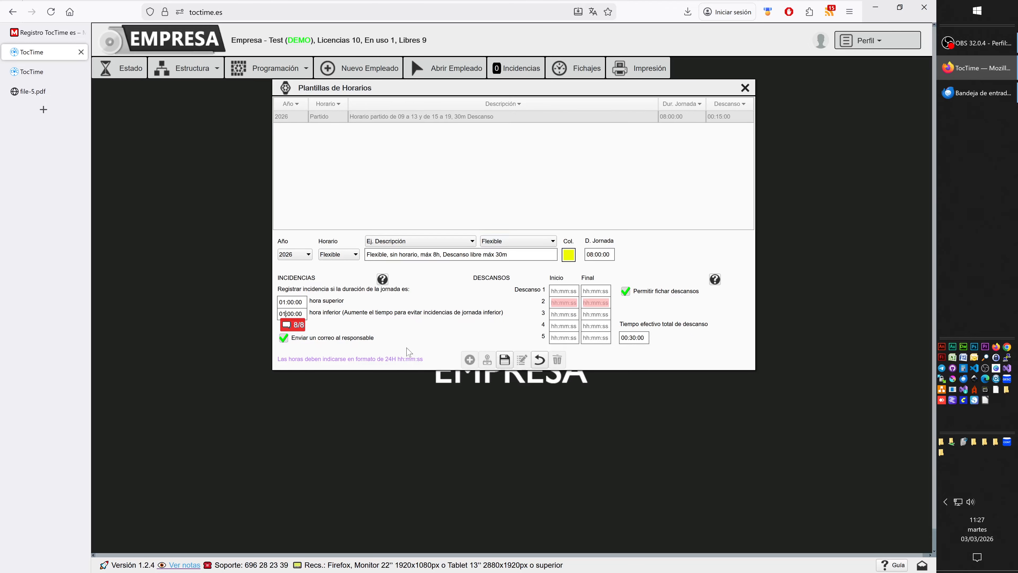
key(BackSpace)
text(6)
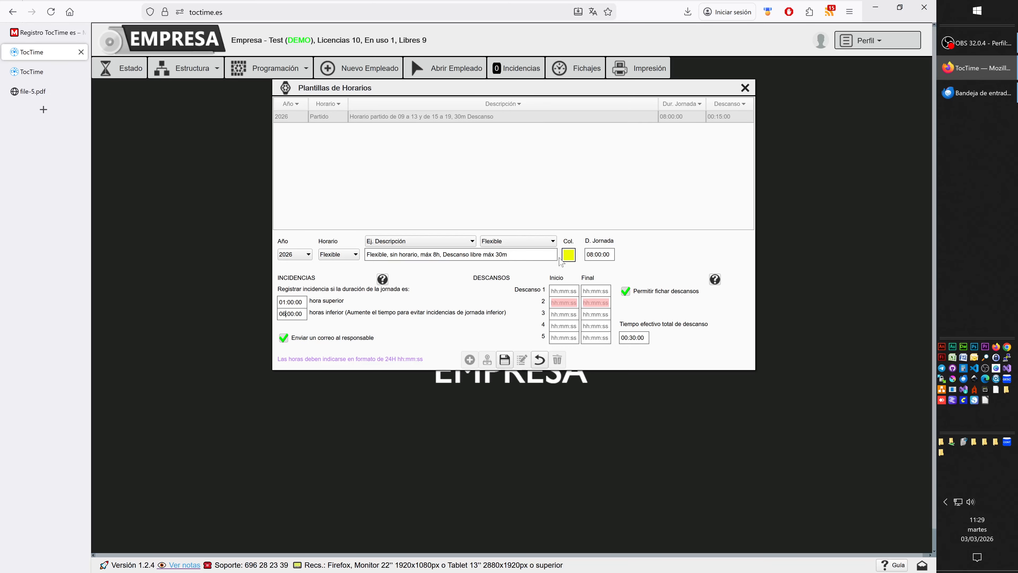
- Give the Flexible template a violet colour and save it
click(568, 255)
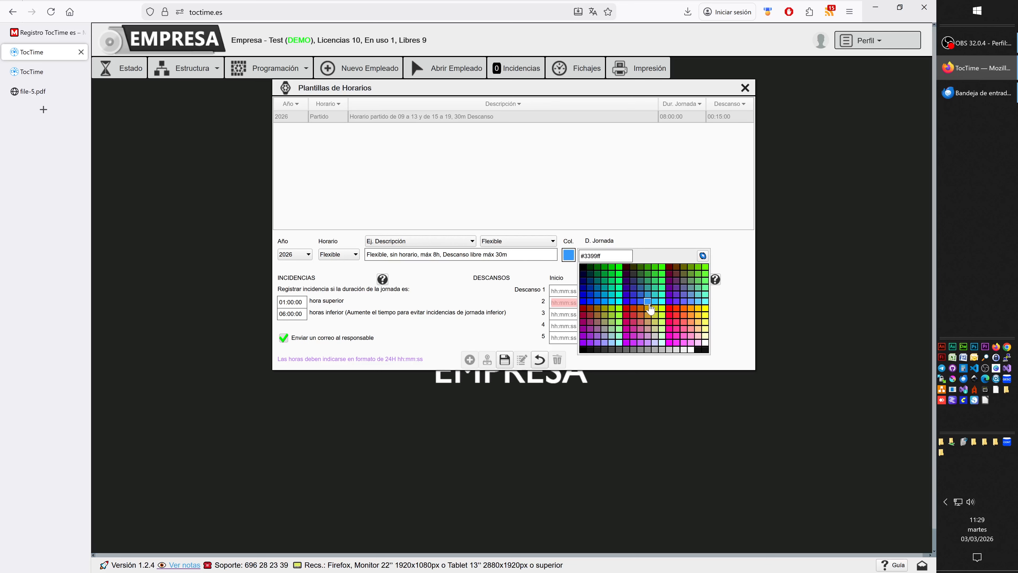
click(676, 301)
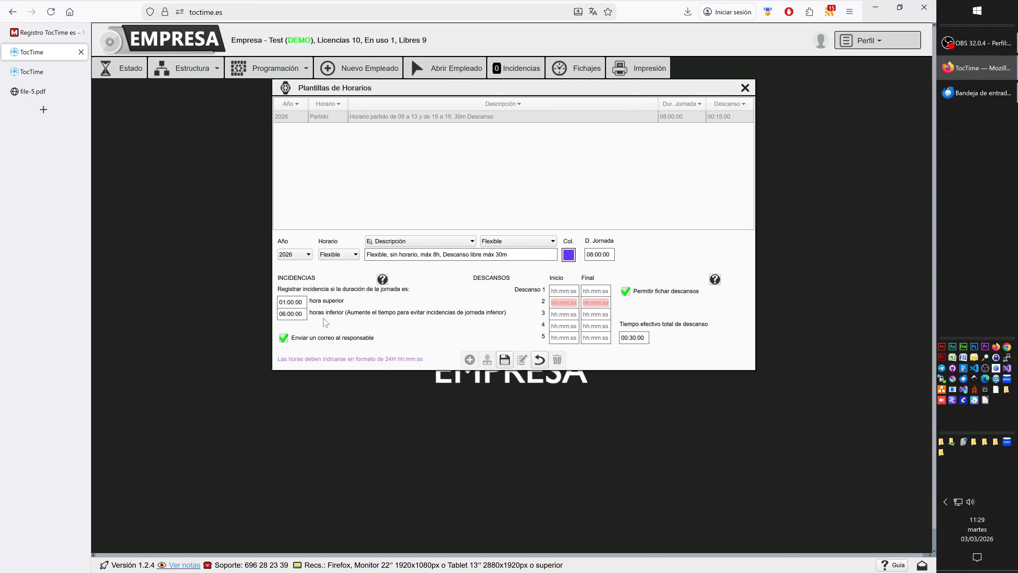
click(625, 290)
click(504, 360)
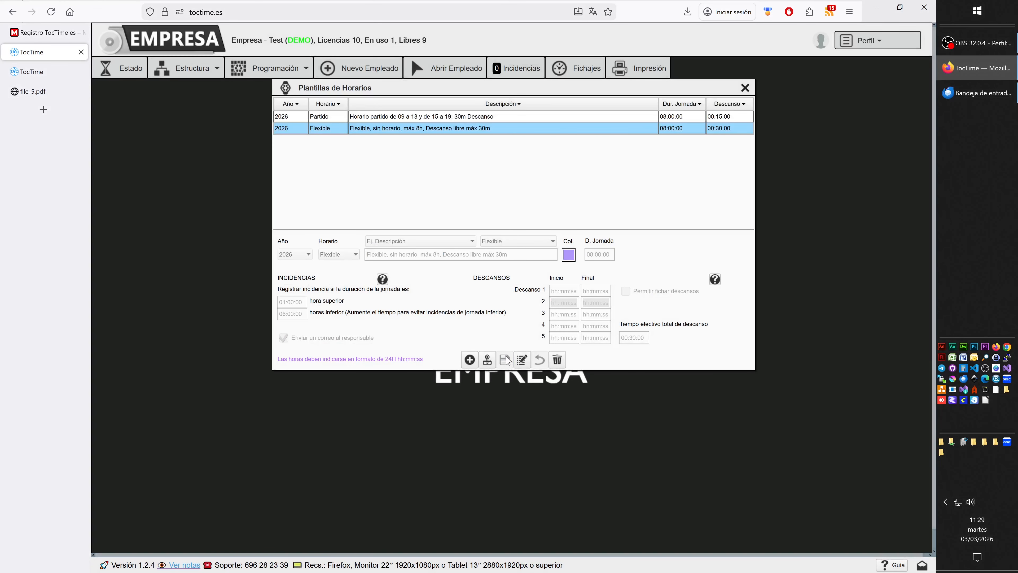
click(435, 130)
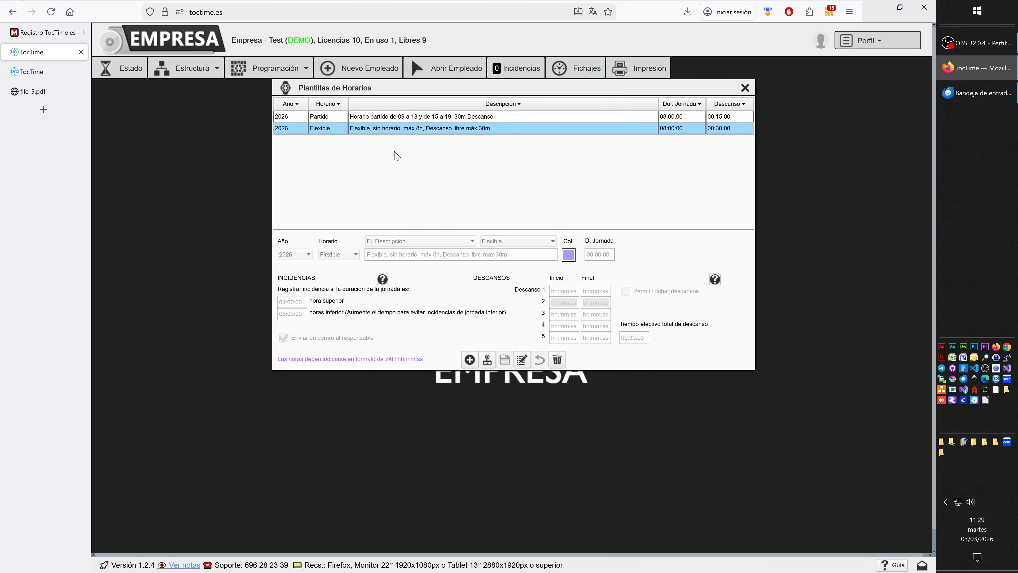
key(Up)
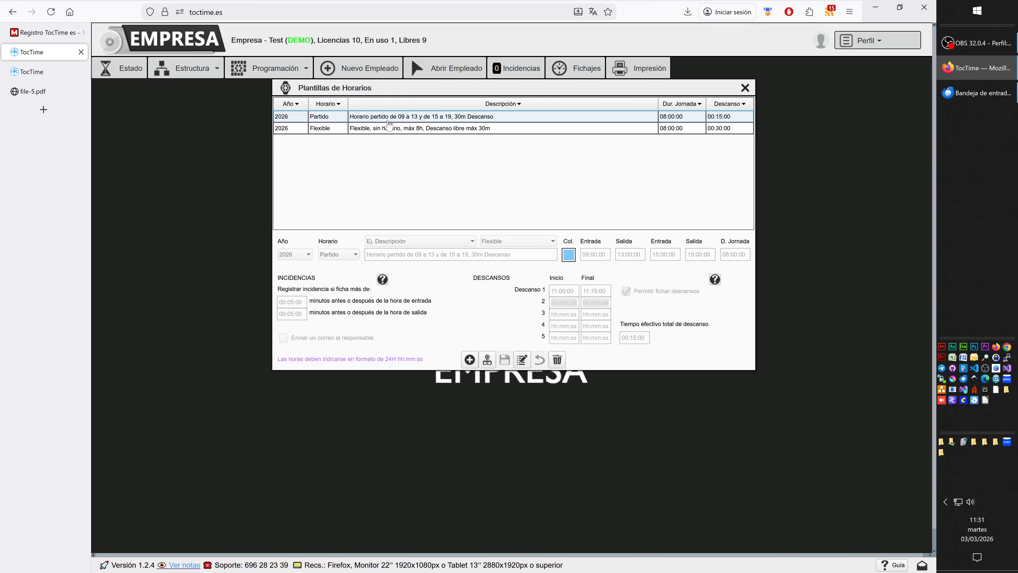
- Close the schedule templates and open Programación > Asignar for batch assignment
click(745, 89)
click(275, 68)
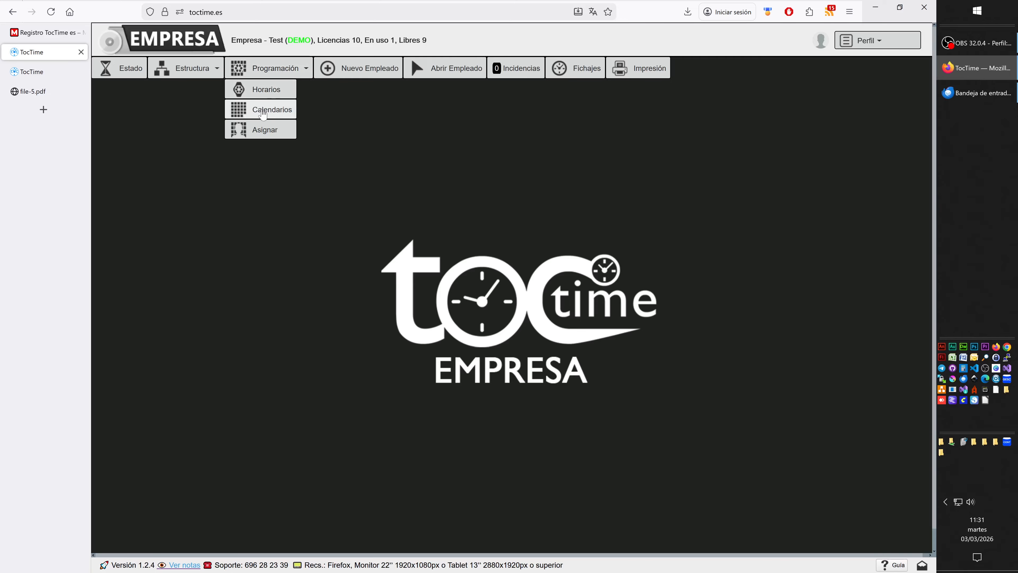
click(264, 130)
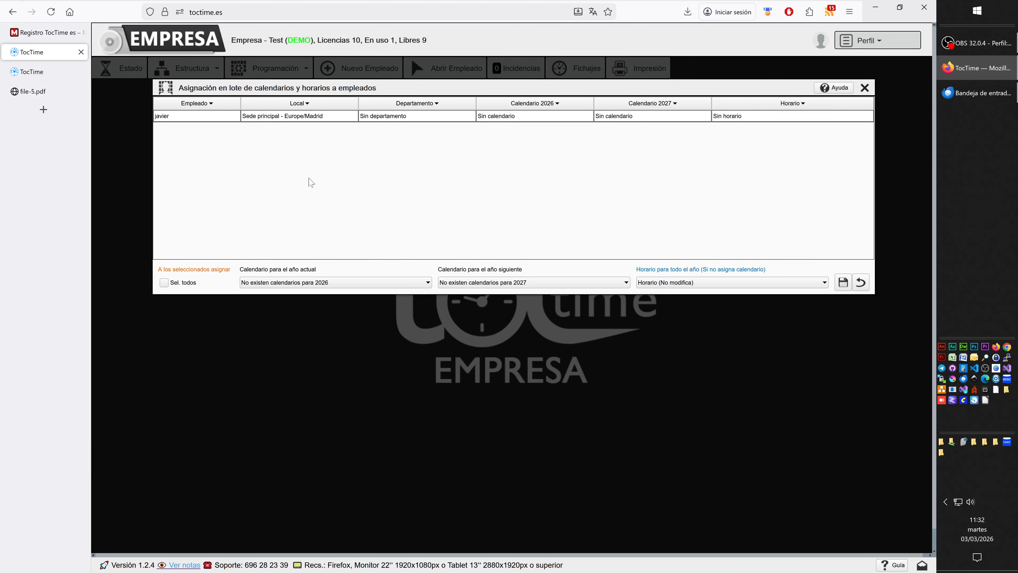
- Assign the Flexible schedule (máx 8h, Descanso libre máx 30m) to the employee and confirm
click(312, 117)
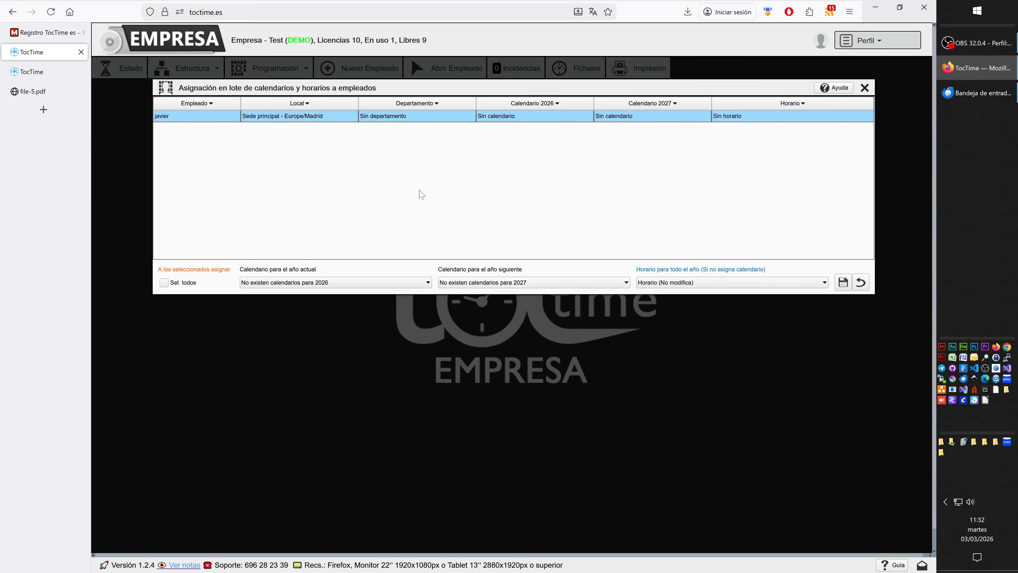
click(698, 282)
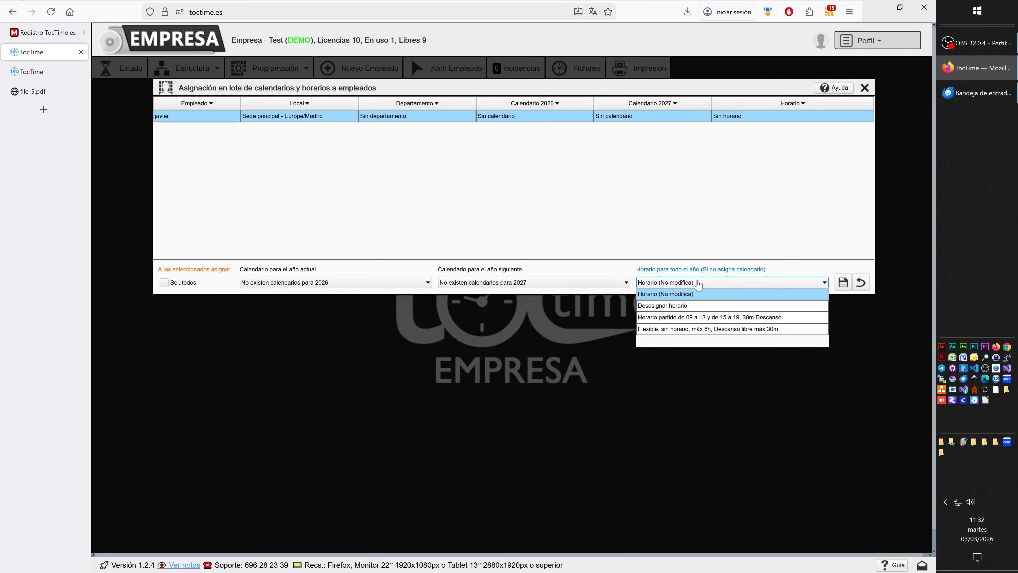
click(667, 328)
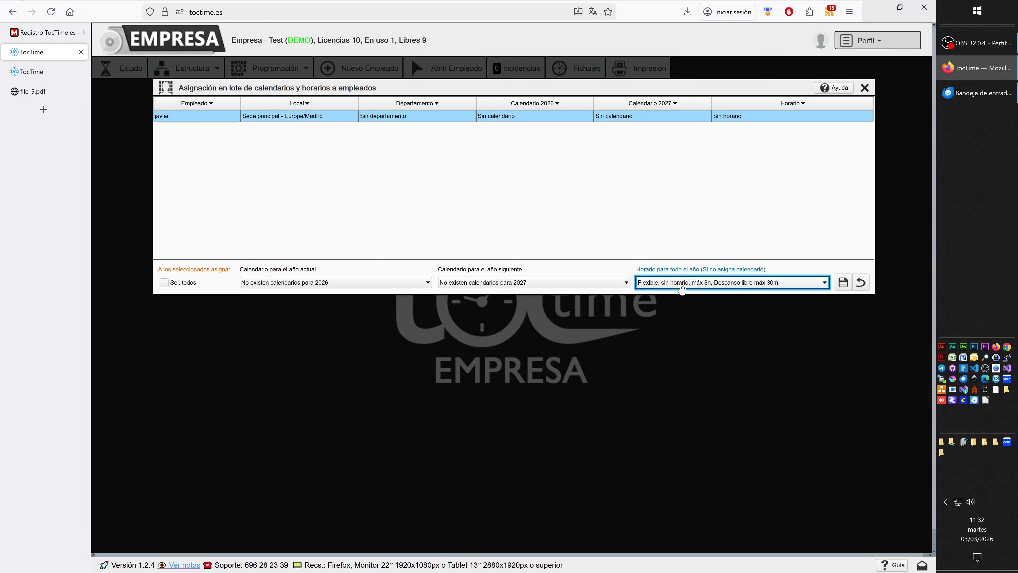
click(697, 283)
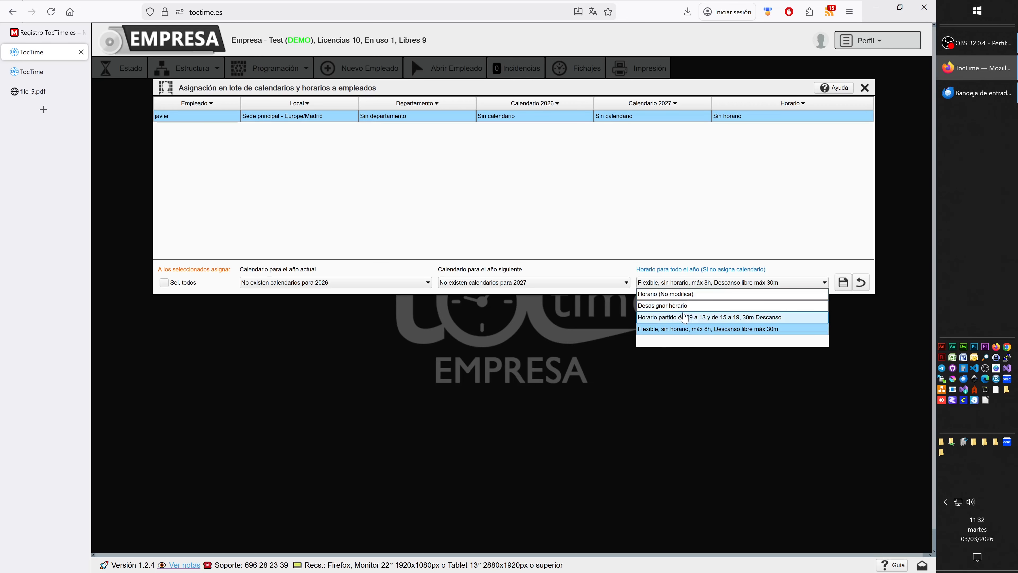
click(661, 332)
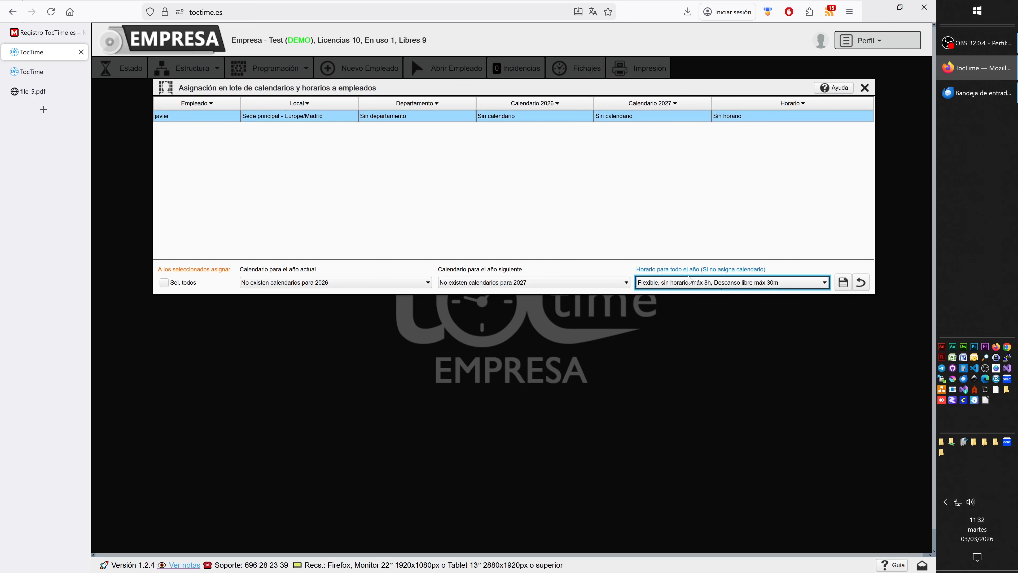
click(838, 284)
click(365, 351)
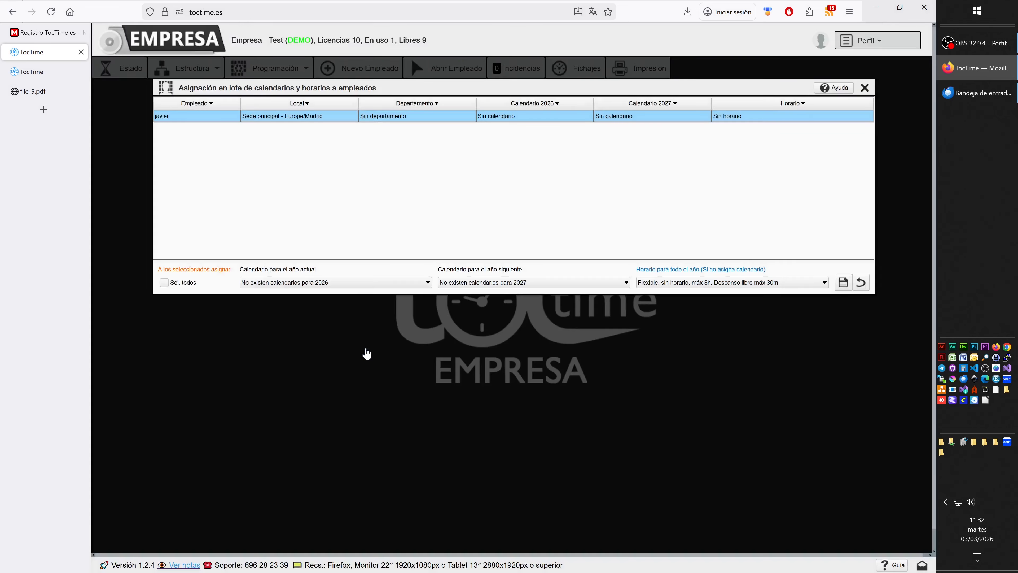
click(385, 324)
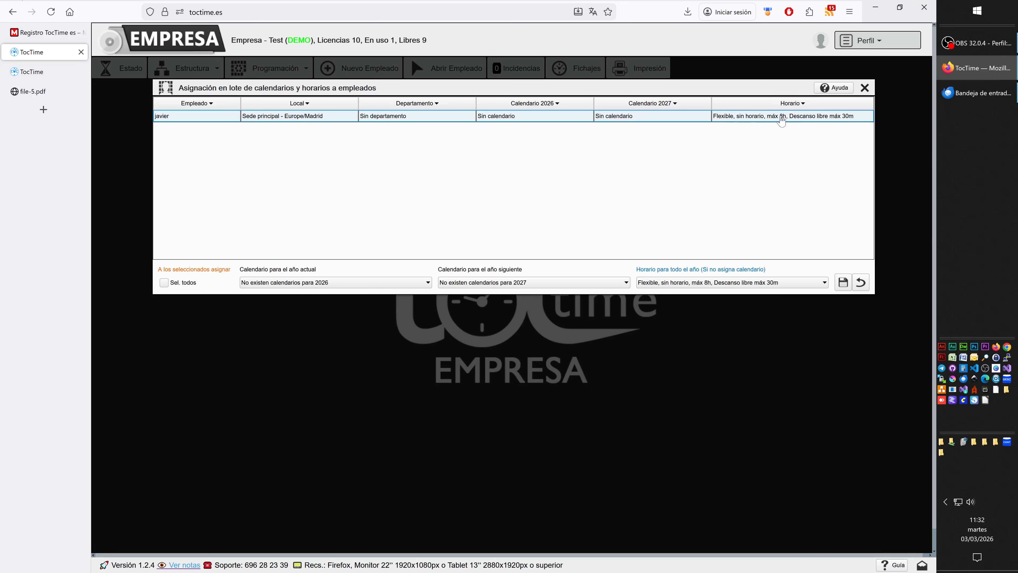
click(803, 117)
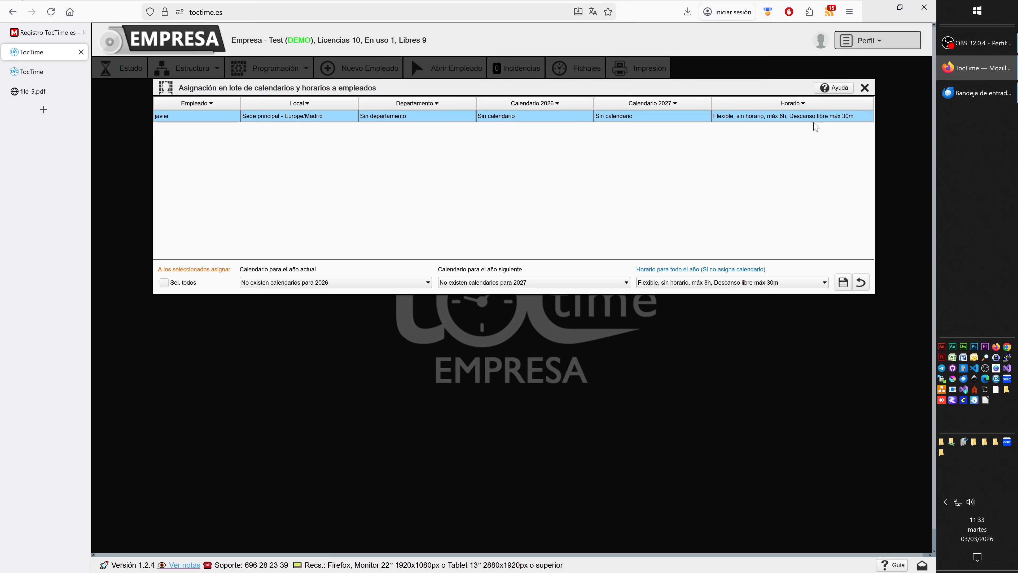
click(864, 87)
- Create a new 2026 calendar titled 'Calendario A 2026'
click(254, 72)
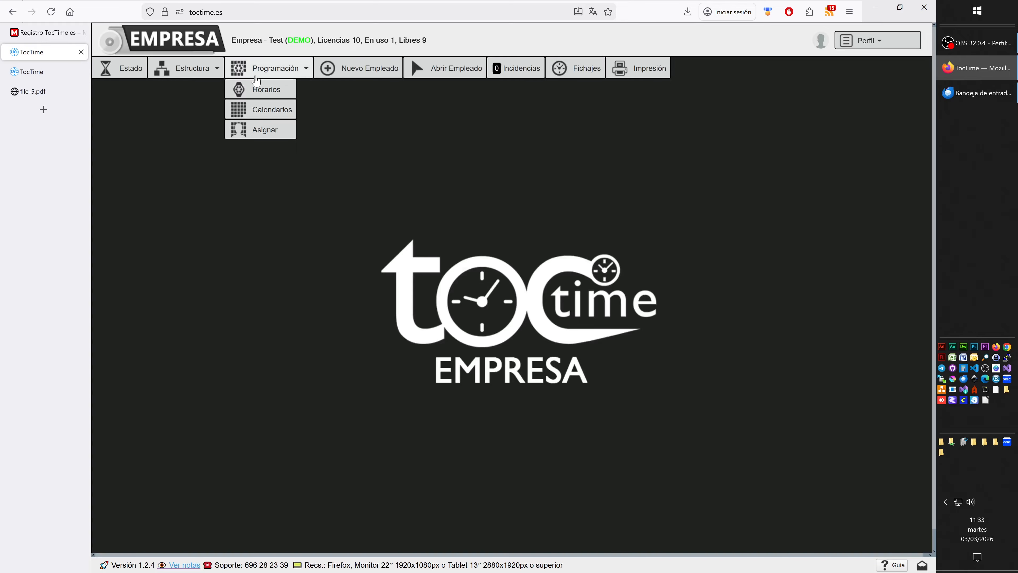
click(254, 110)
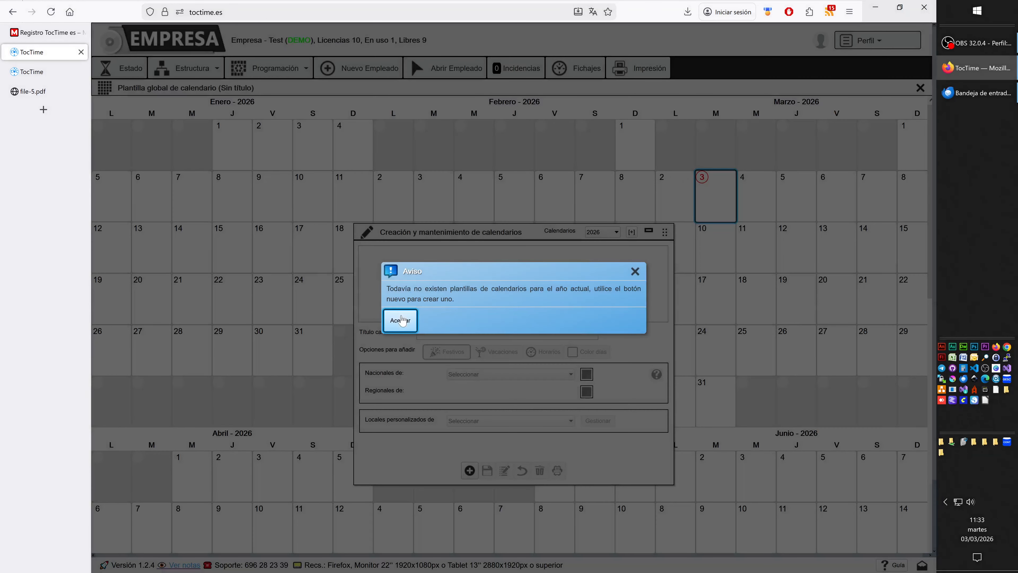
click(402, 318)
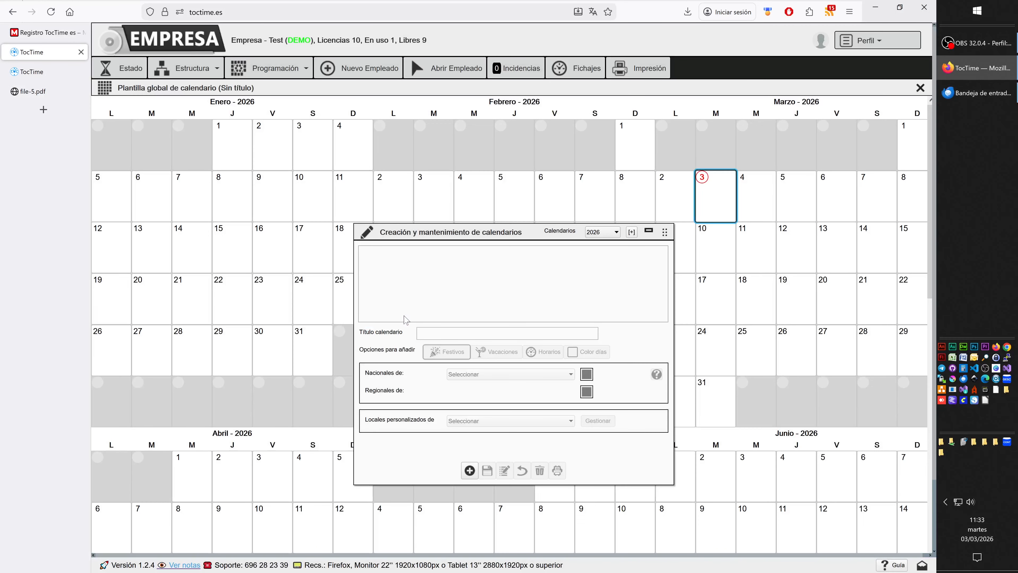
drag(466, 222, 477, 165)
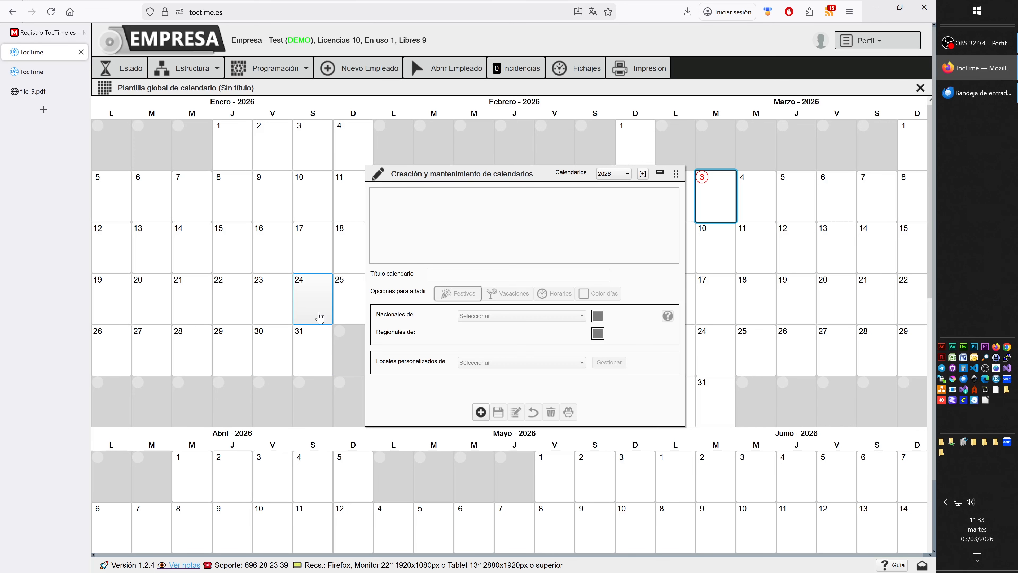
click(480, 411)
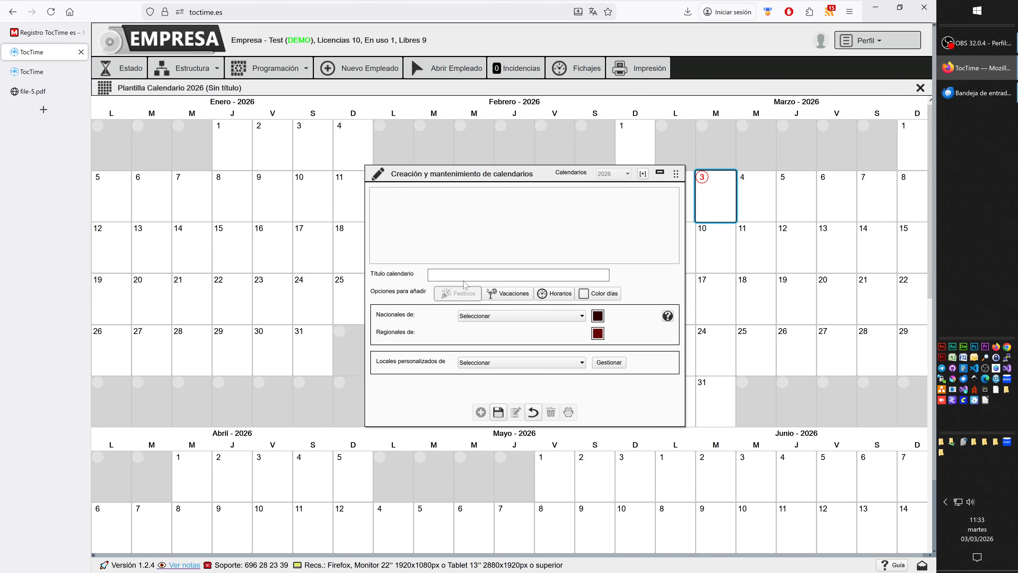
text(Calendario A 2026)
- Set national holidays to España and regional holidays to Andalucía, with no local holidays
drag(483, 173, 598, 174)
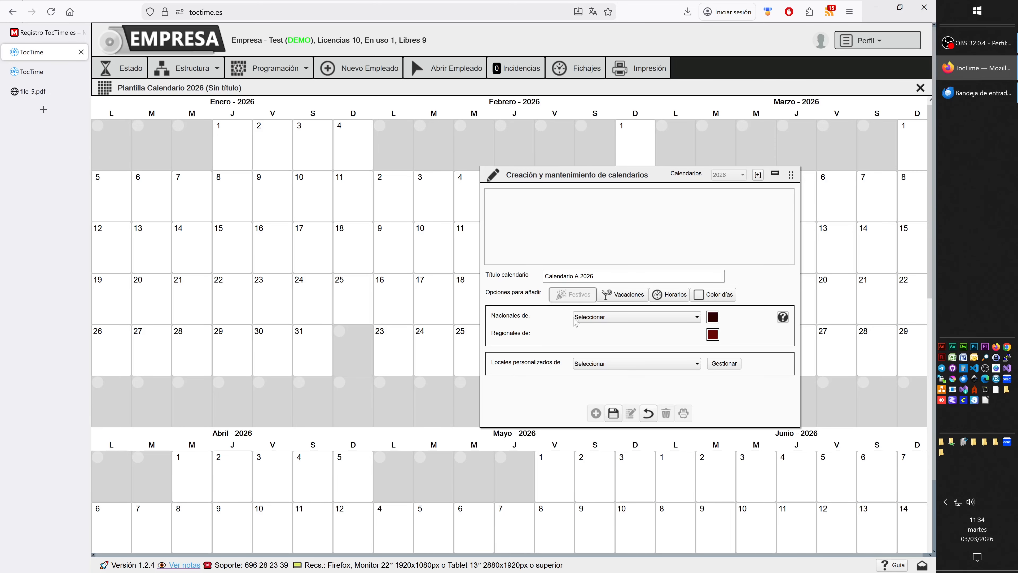
click(603, 319)
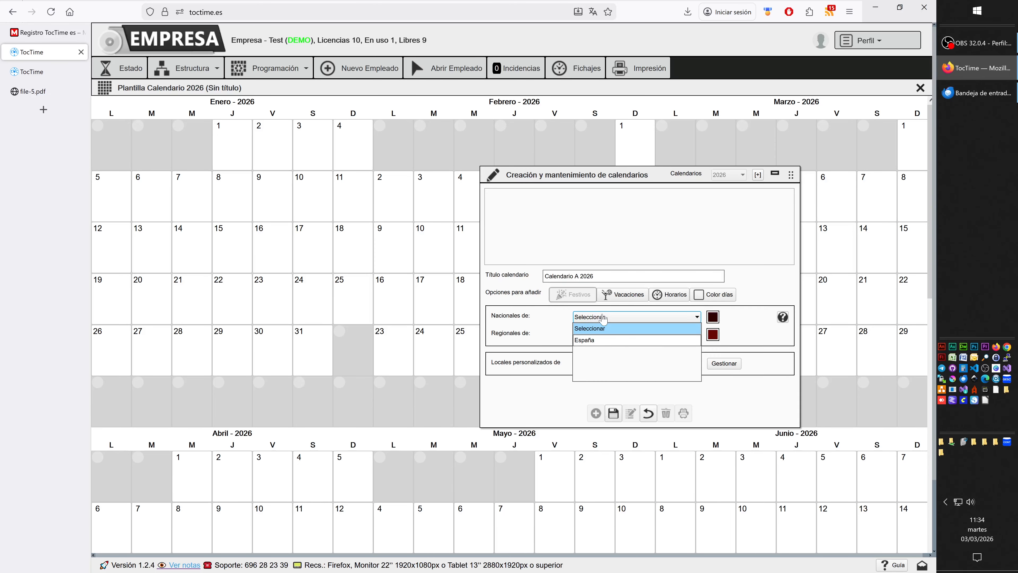
click(592, 339)
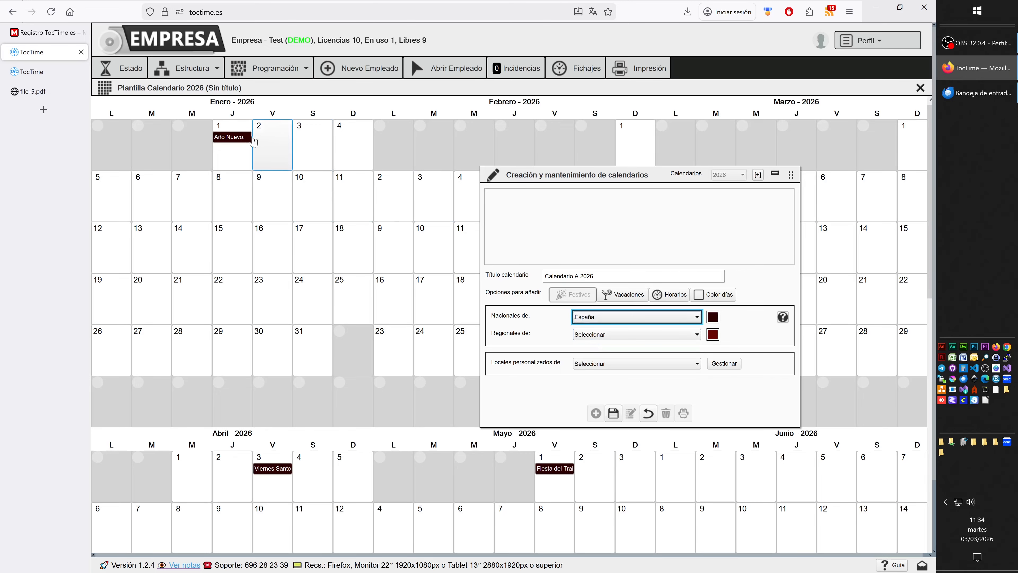
scroll(305, 312, down, 6)
scroll(305, 312, down, 5)
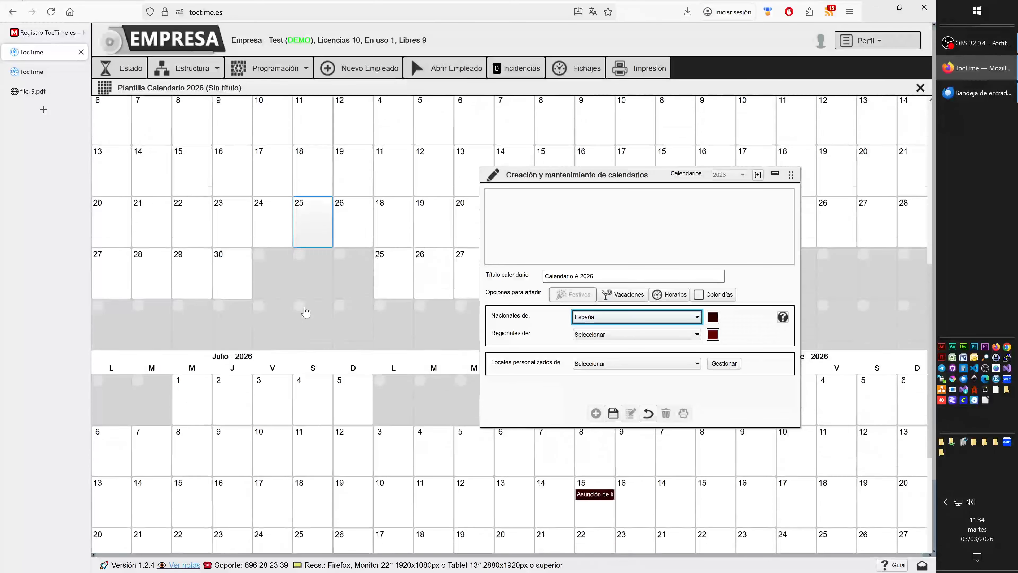
scroll(292, 293, up, 11)
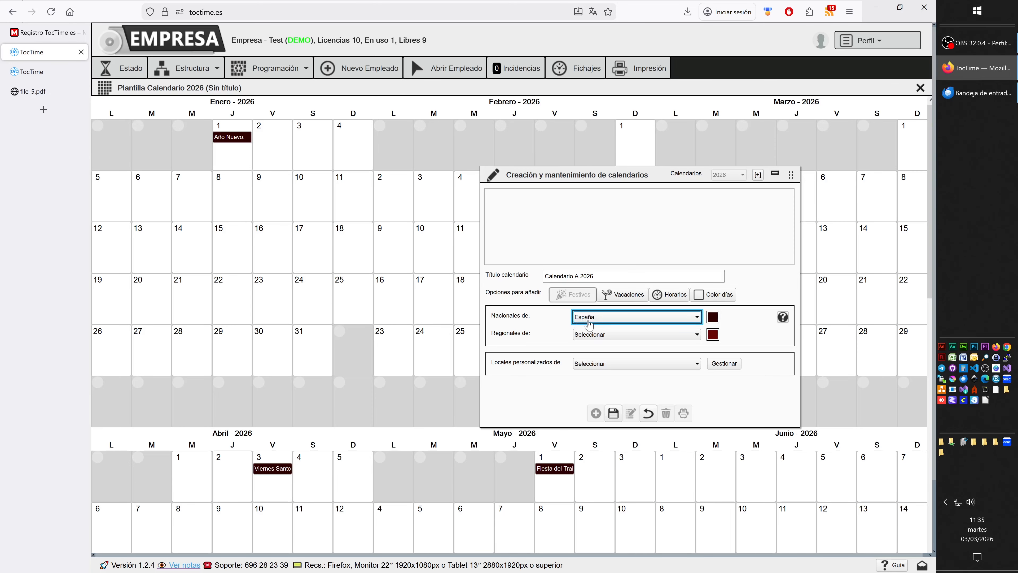
click(589, 334)
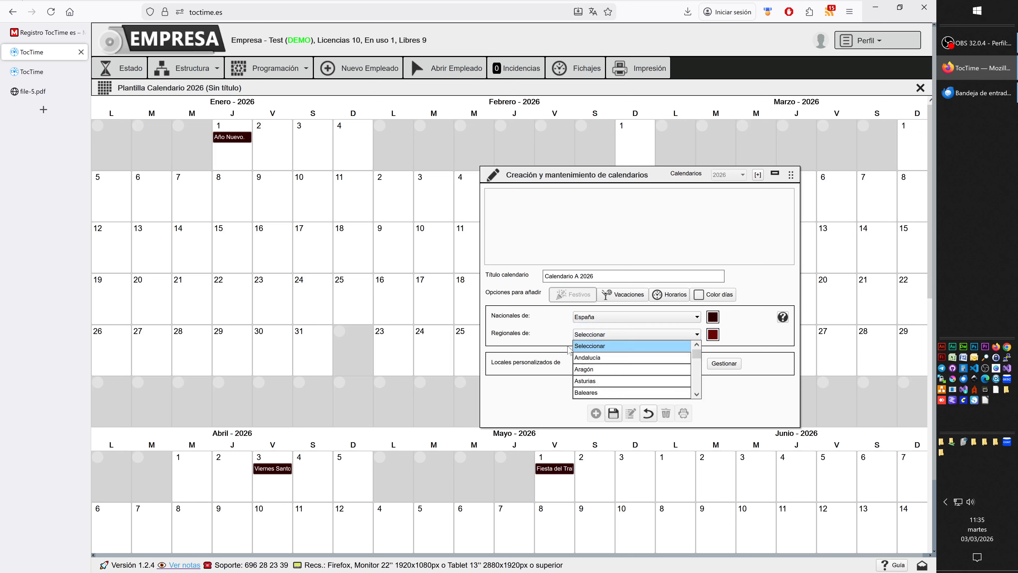
click(588, 361)
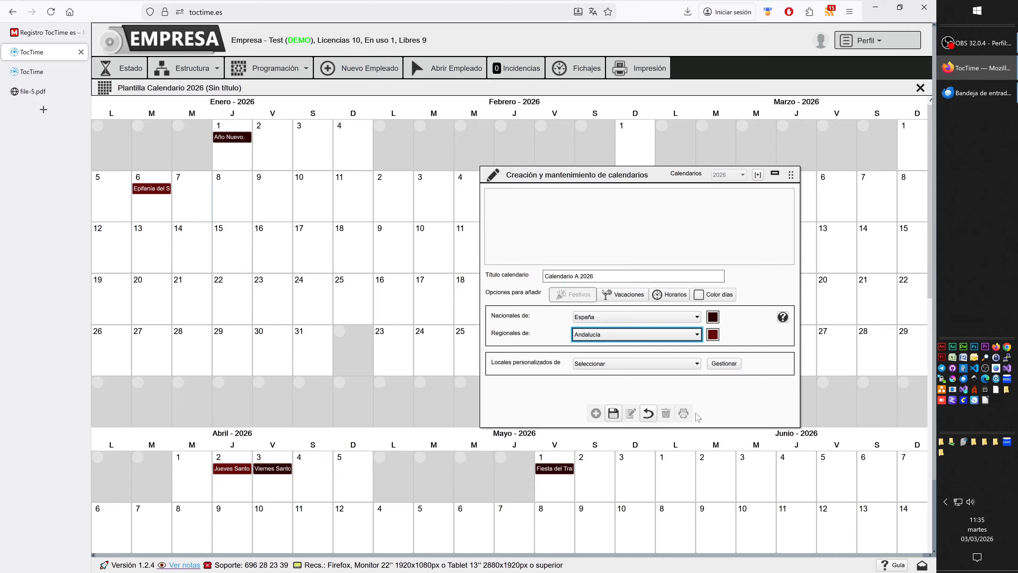
click(665, 363)
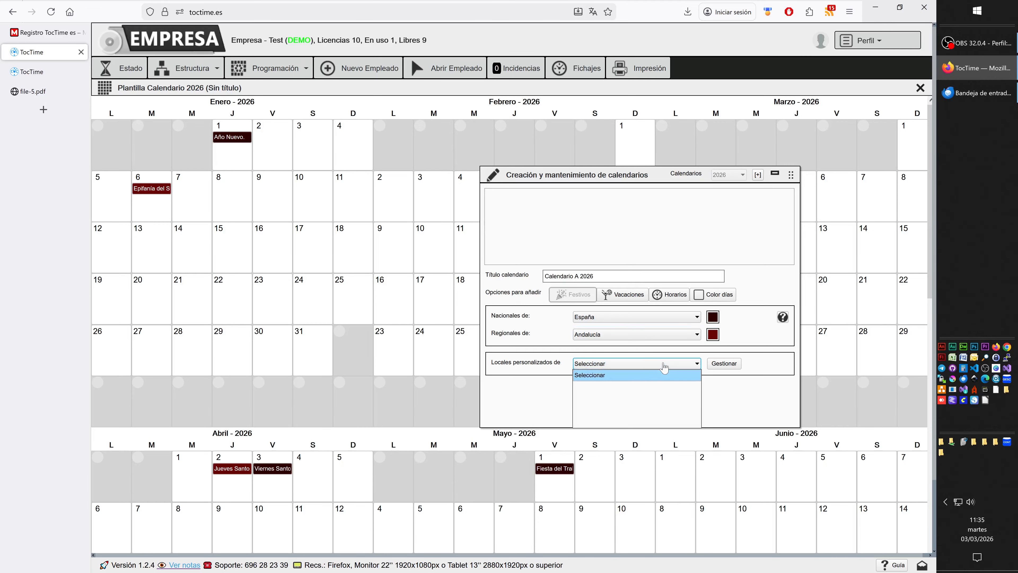
click(721, 388)
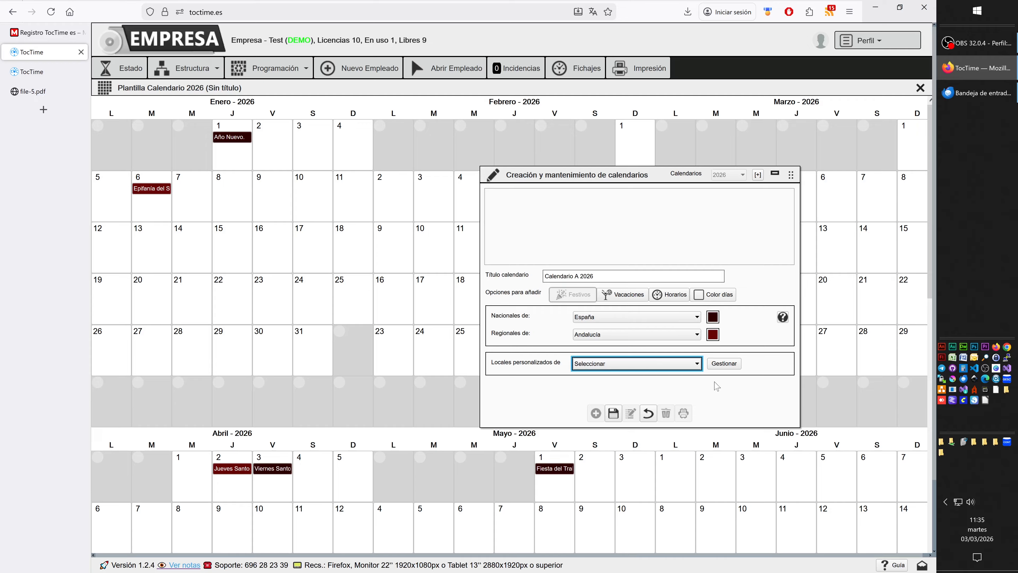
drag(525, 173, 438, 166)
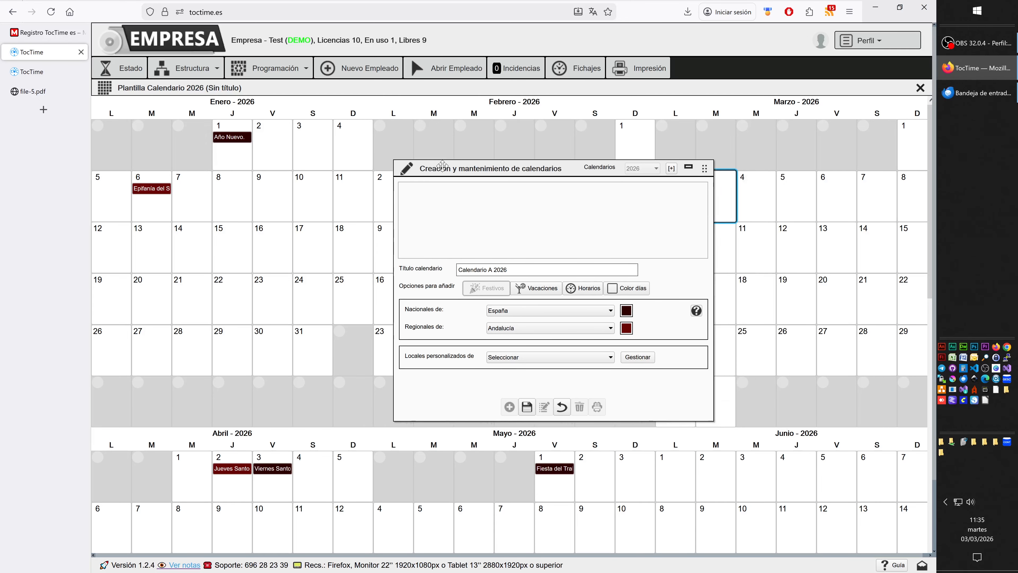
- Check local holiday management, leave it empty, and switch to Vacaciones marking
click(637, 358)
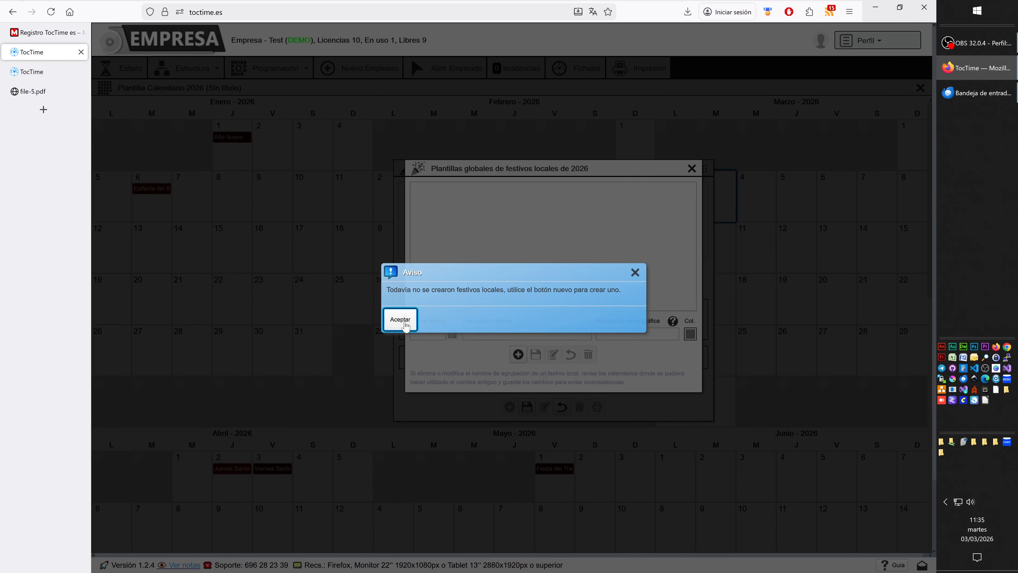
click(400, 320)
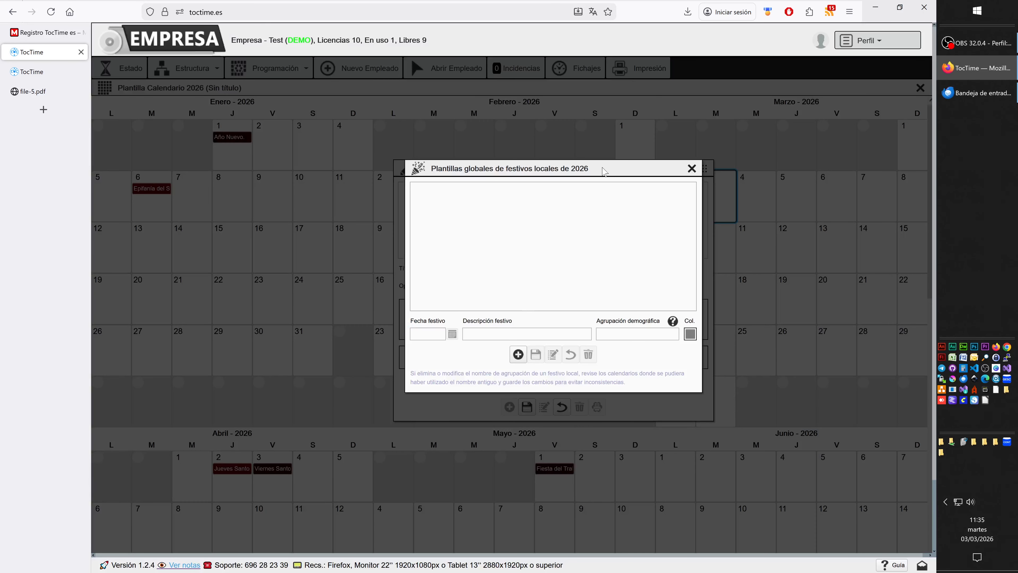
click(517, 354)
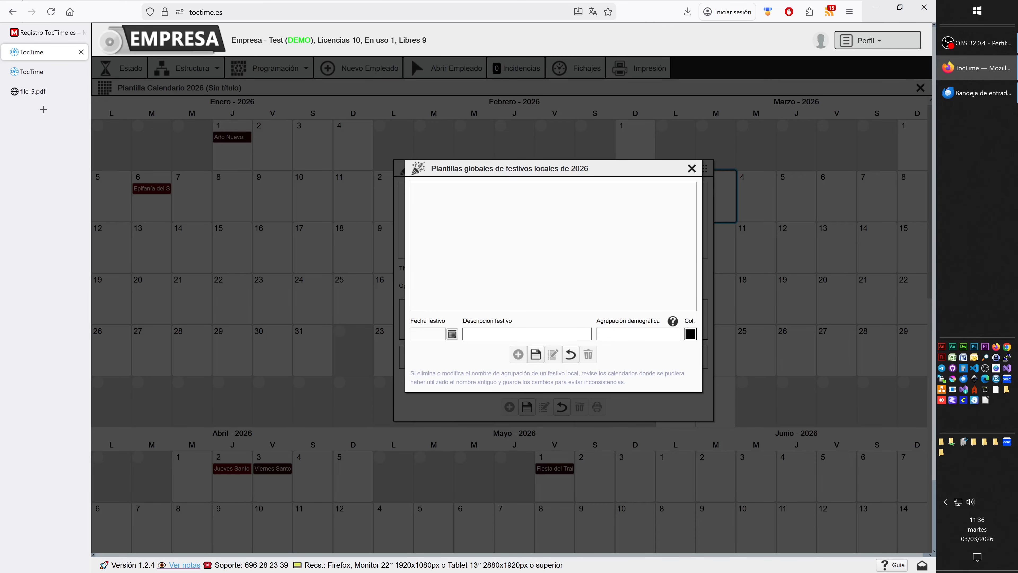
click(691, 169)
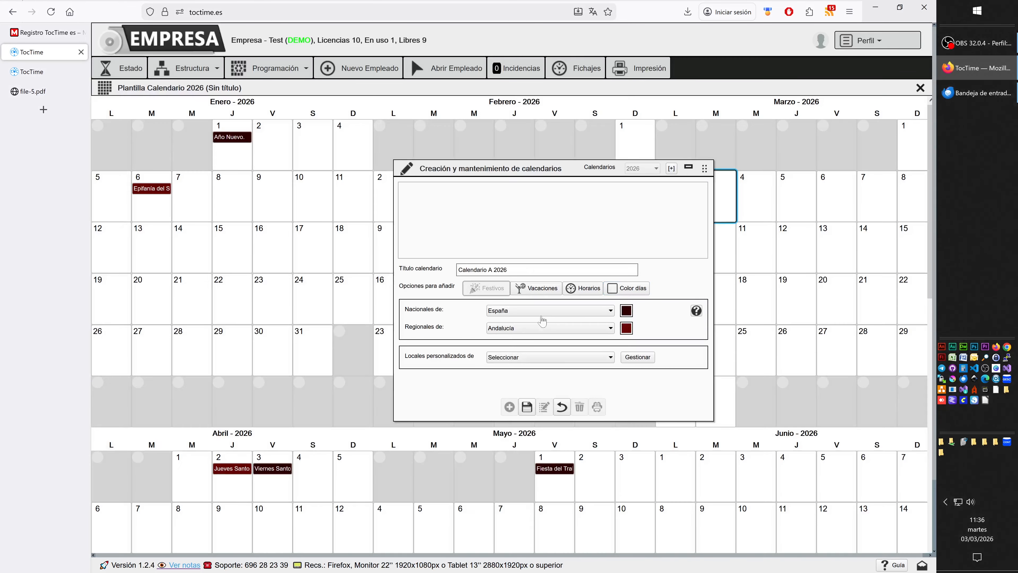
click(529, 360)
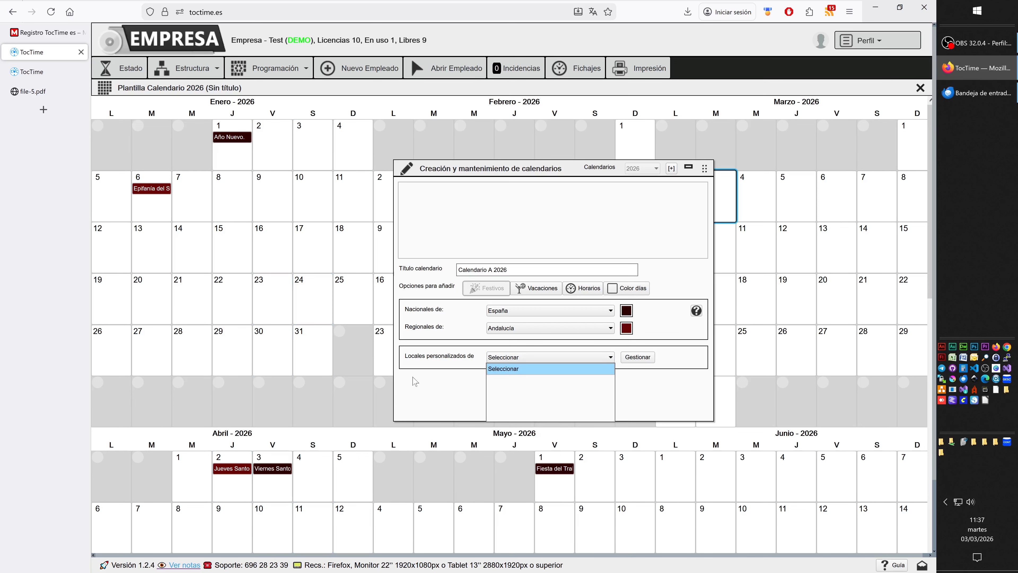
click(432, 380)
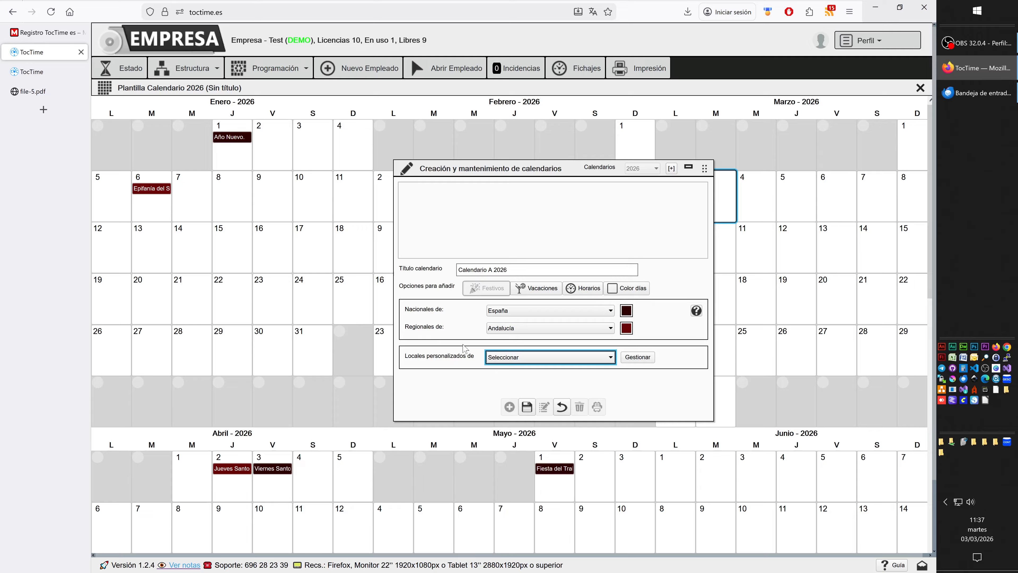
click(535, 288)
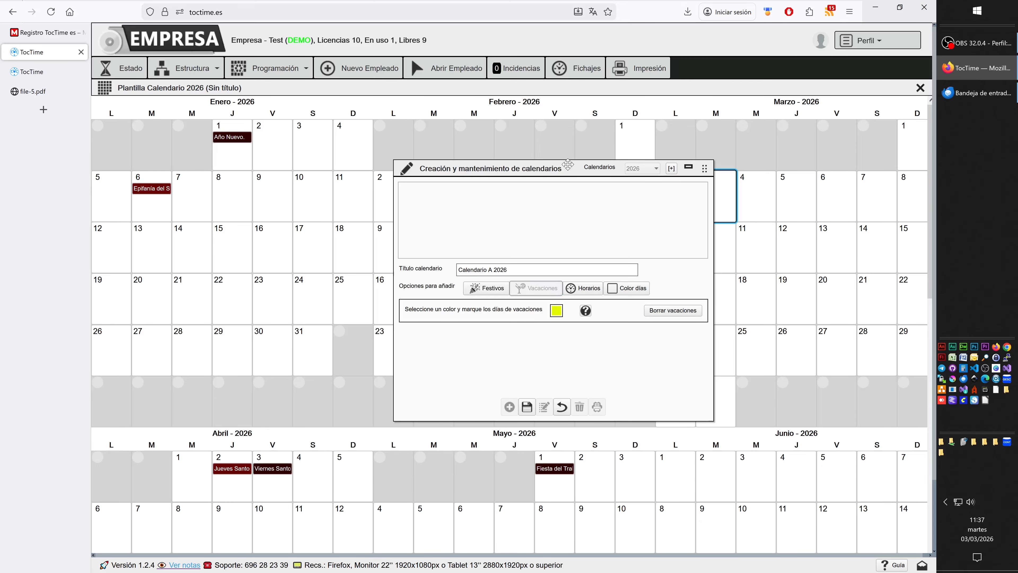
- Mark August 17–21 and 24–28 as vacation days
drag(568, 164, 704, 148)
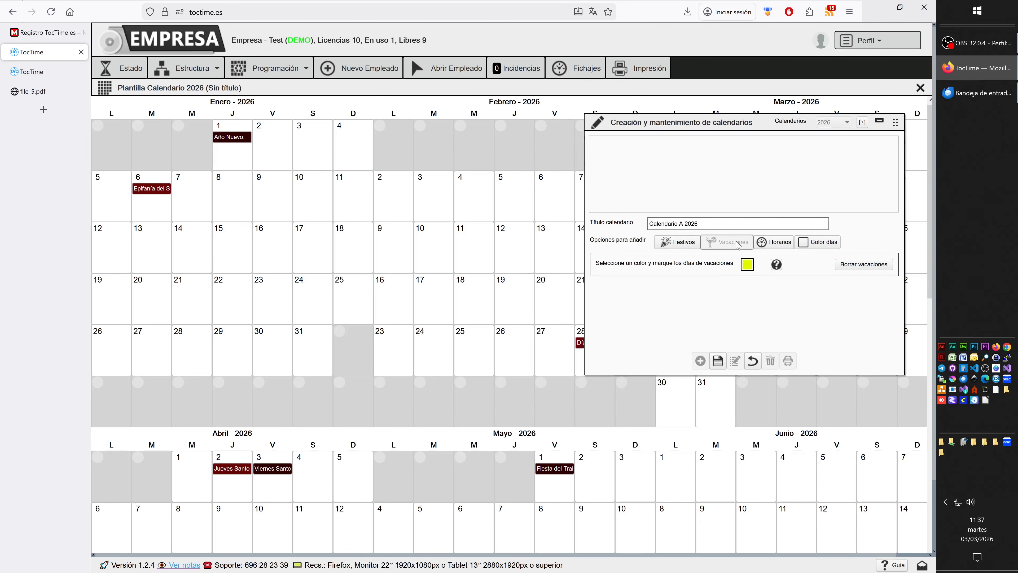
scroll(485, 249, down, 10)
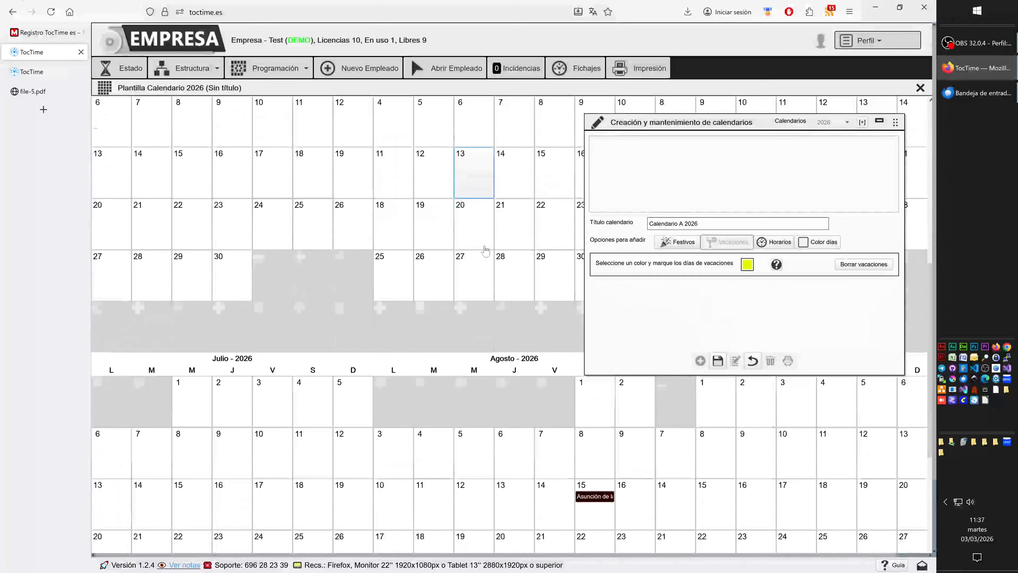
scroll(485, 250, down, 7)
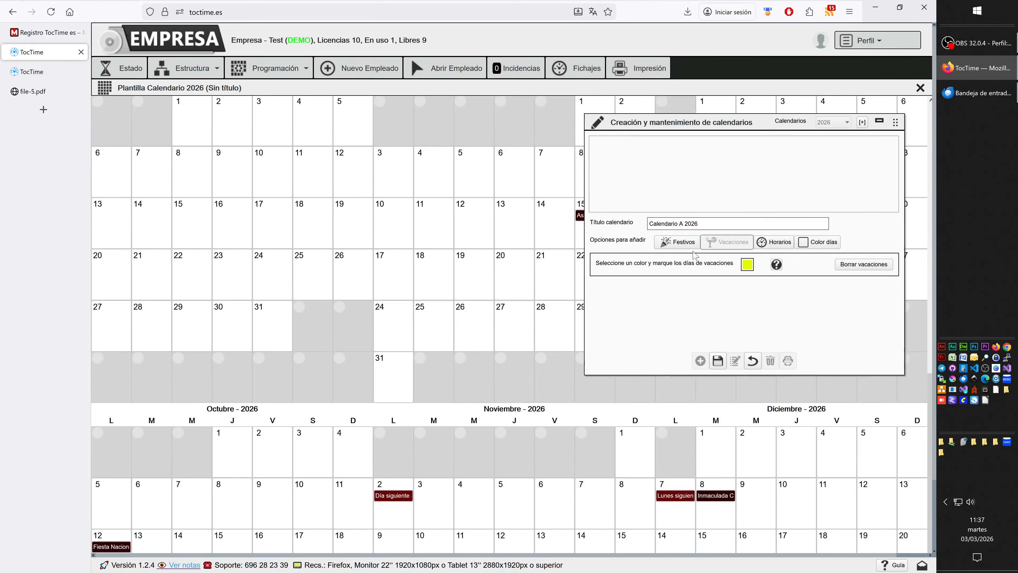
scroll(520, 282, down, 3)
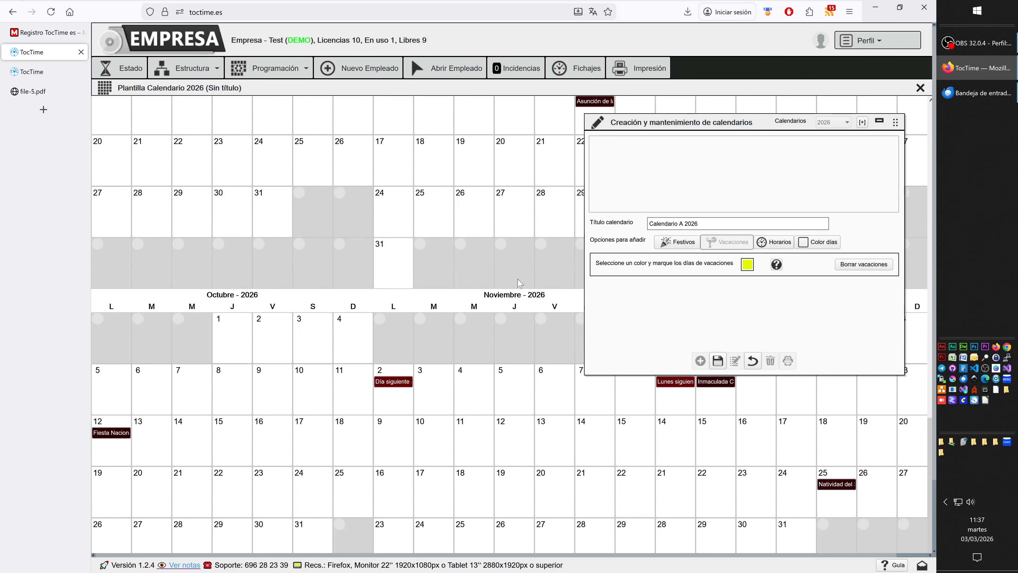
scroll(520, 283, down, 2)
scroll(519, 283, up, 6)
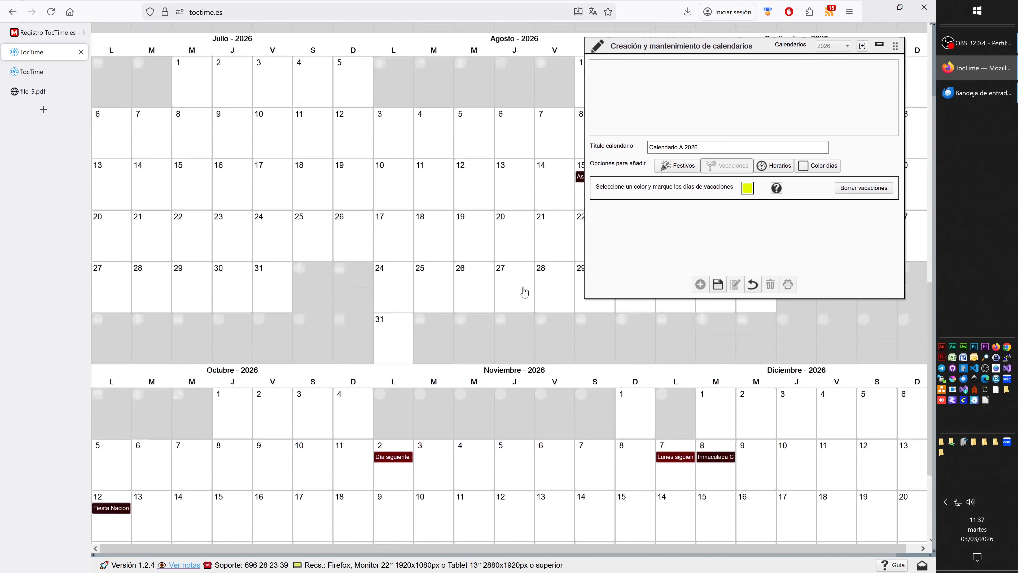
drag(667, 50, 757, 51)
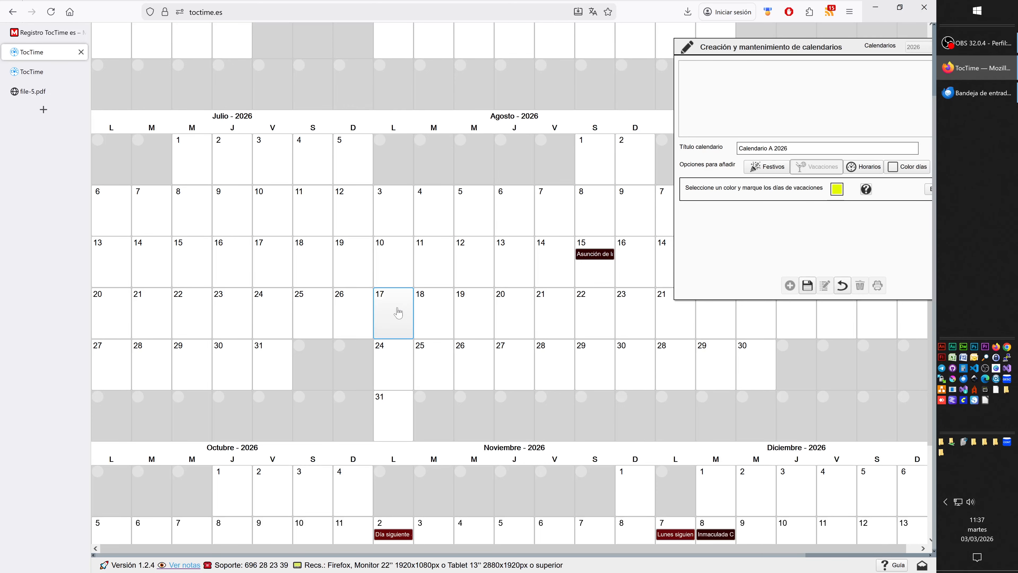
click(398, 312)
click(394, 319)
click(391, 311)
click(423, 311)
click(464, 312)
click(521, 312)
click(559, 314)
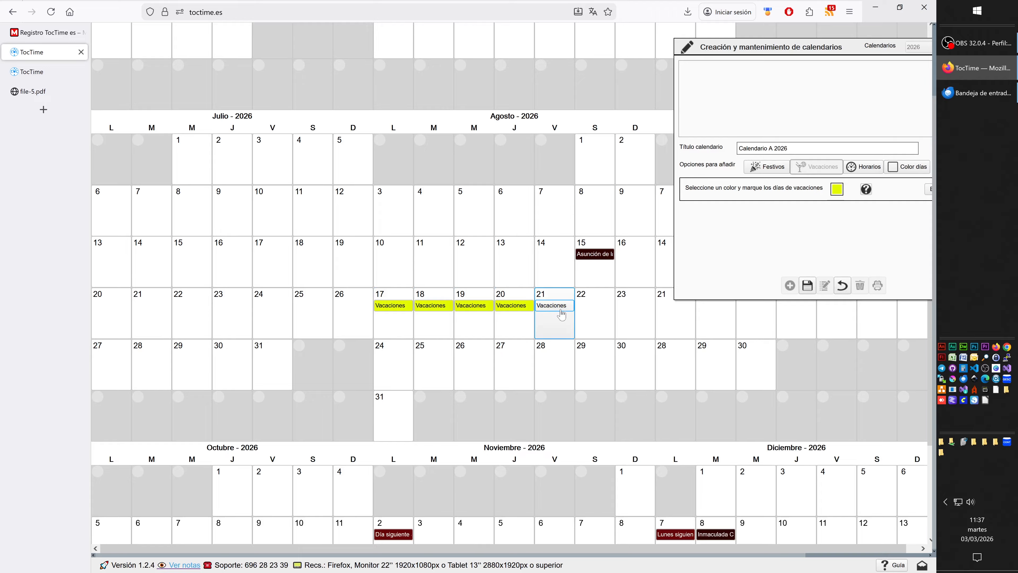
click(559, 363)
click(516, 363)
click(479, 367)
click(437, 364)
click(395, 363)
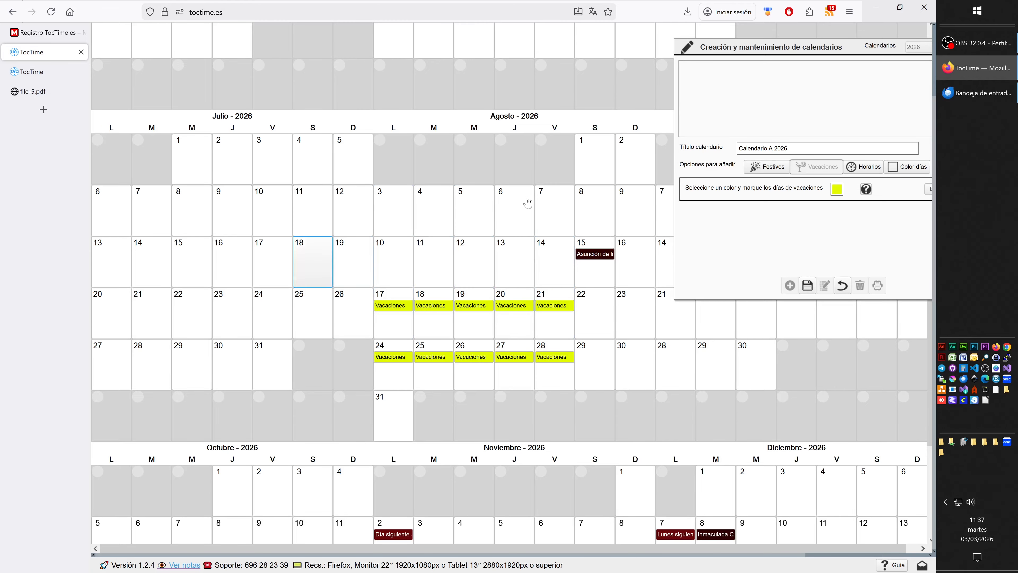
- Clear the vacation marks from August 17–21 and 24–28
click(388, 372)
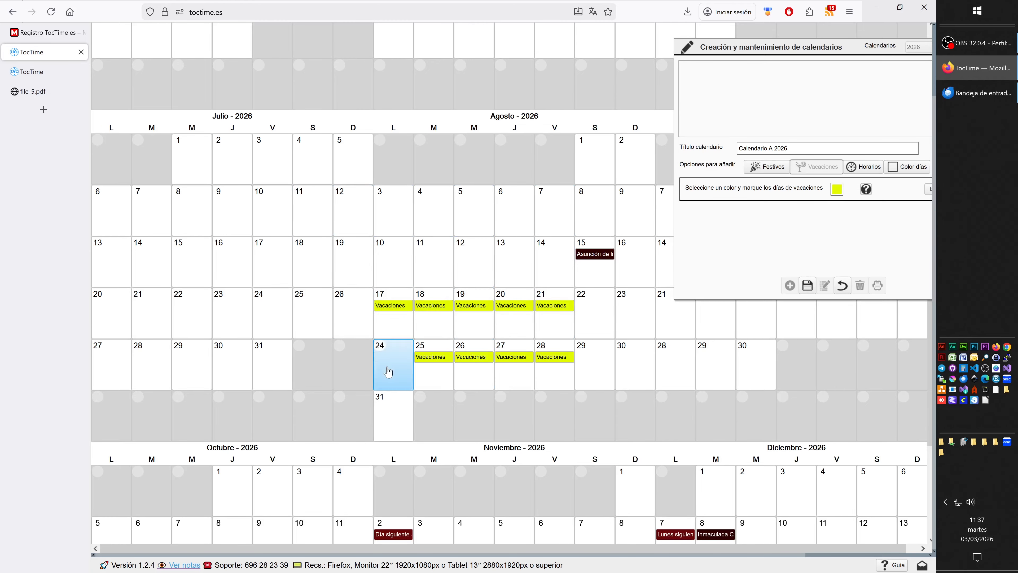
click(443, 371)
click(476, 371)
click(514, 371)
click(551, 372)
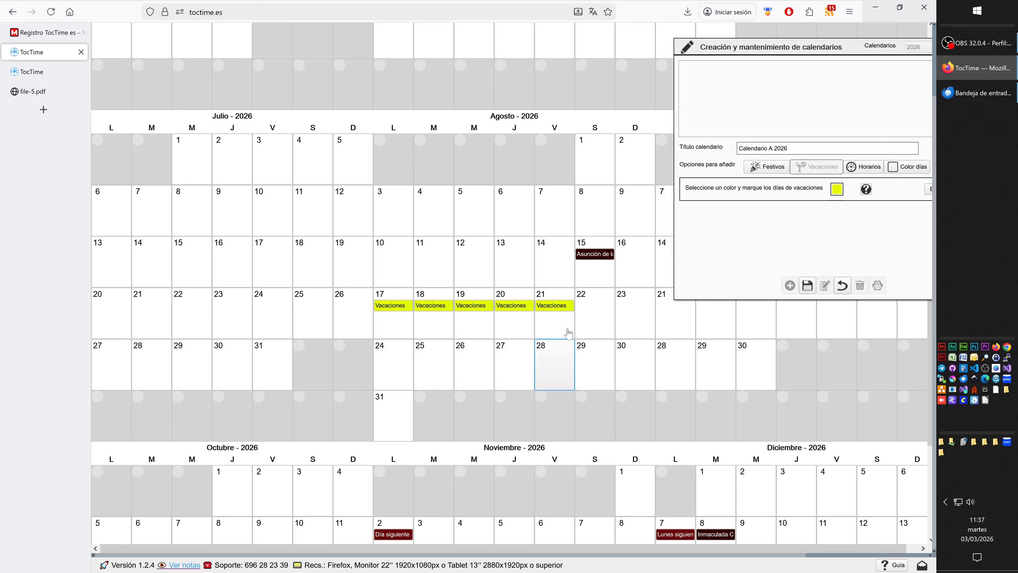
click(564, 331)
click(498, 328)
click(473, 328)
click(433, 328)
click(396, 327)
- Re-mark August 17–21 and 24–28 as vacation, leaving August 3 and July 11 unmarked
click(398, 327)
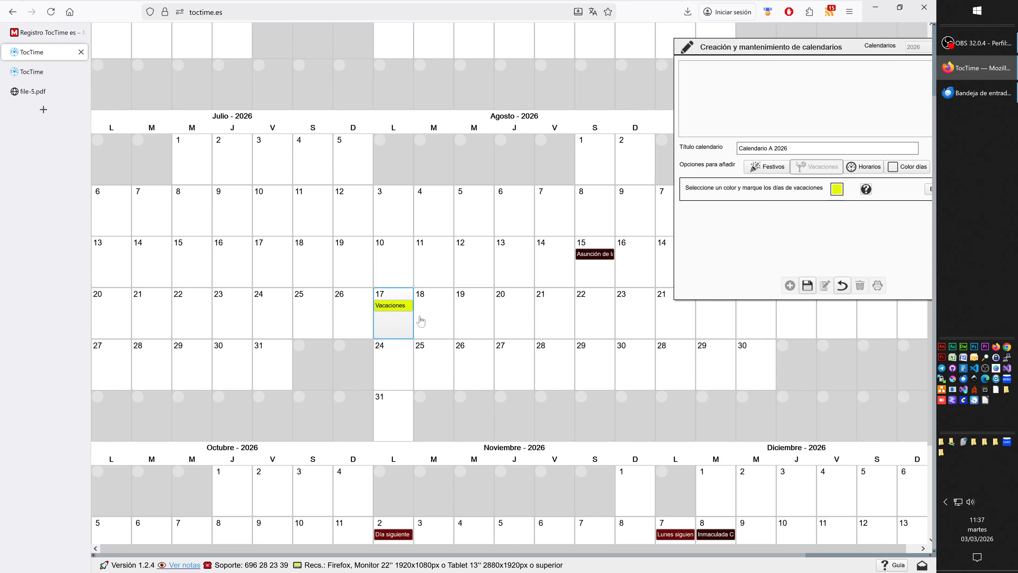
click(473, 323)
click(435, 369)
click(394, 371)
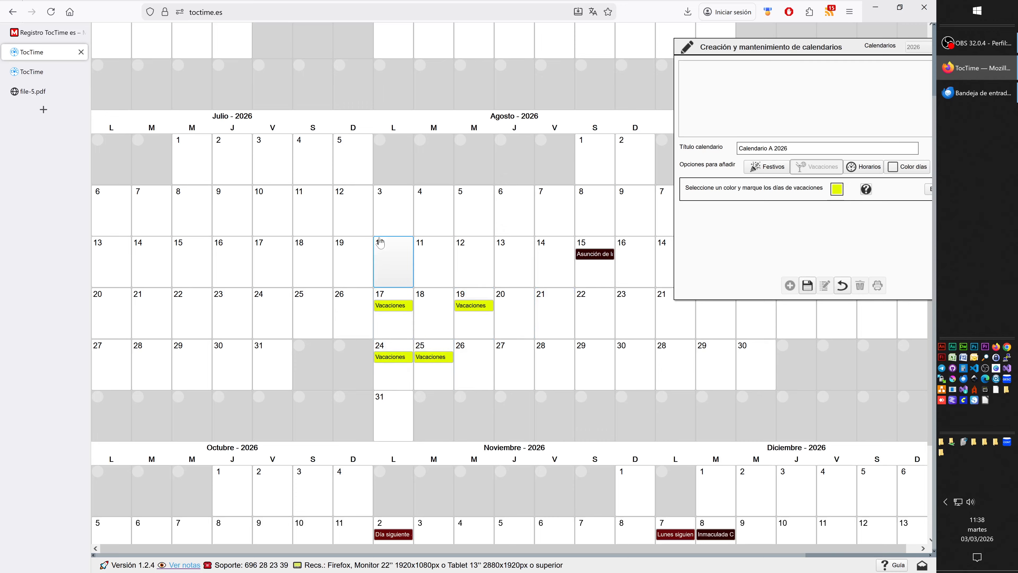
click(393, 219)
click(322, 226)
click(322, 229)
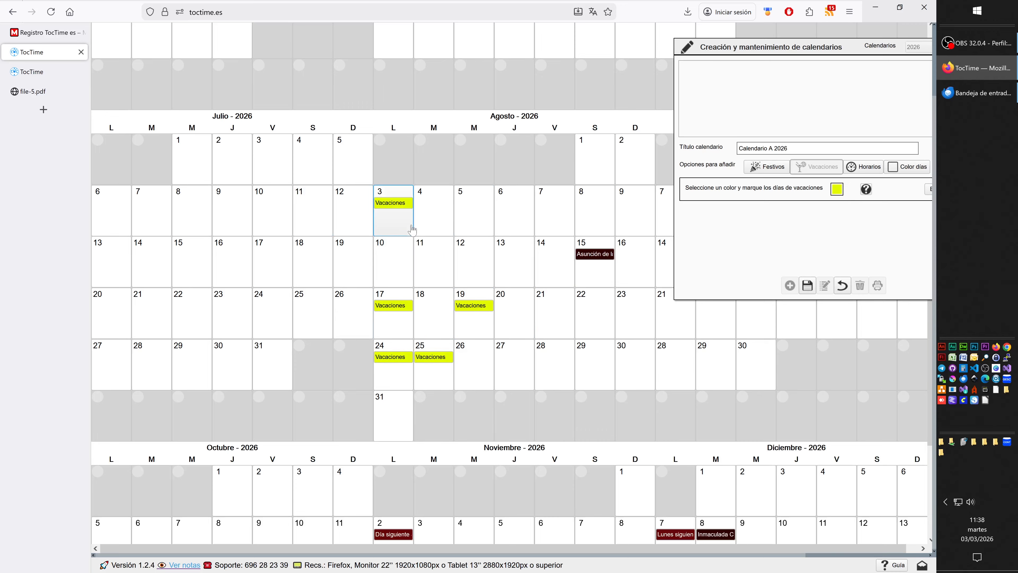
click(553, 316)
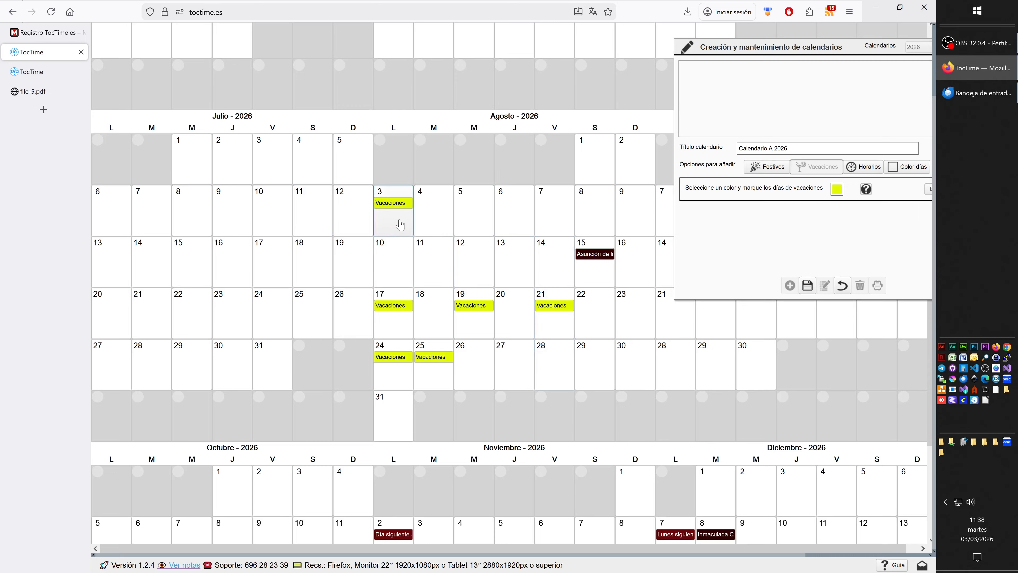
click(393, 213)
click(434, 320)
click(514, 321)
click(474, 371)
click(515, 370)
click(569, 367)
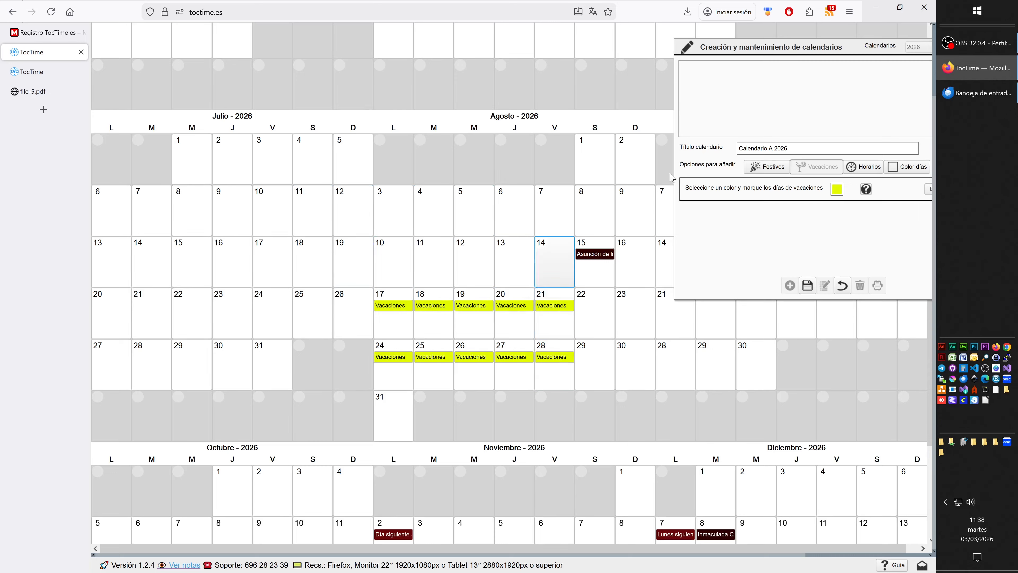
drag(753, 44, 442, 99)
scroll(557, 200, up, 3)
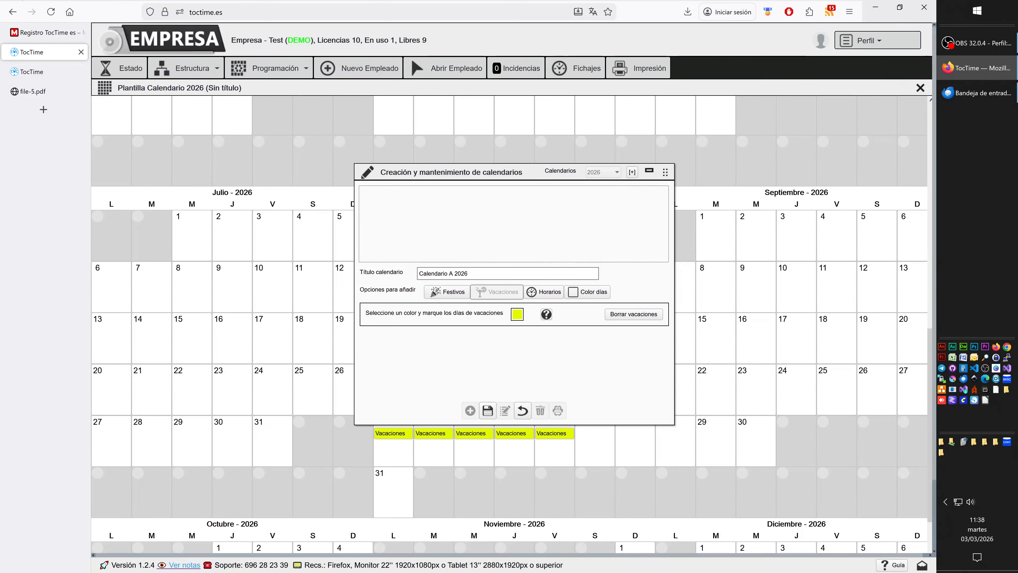
- Add the Flexible máx 8h schedule to all of 2026, excluding weekends, holidays and vacations
click(551, 296)
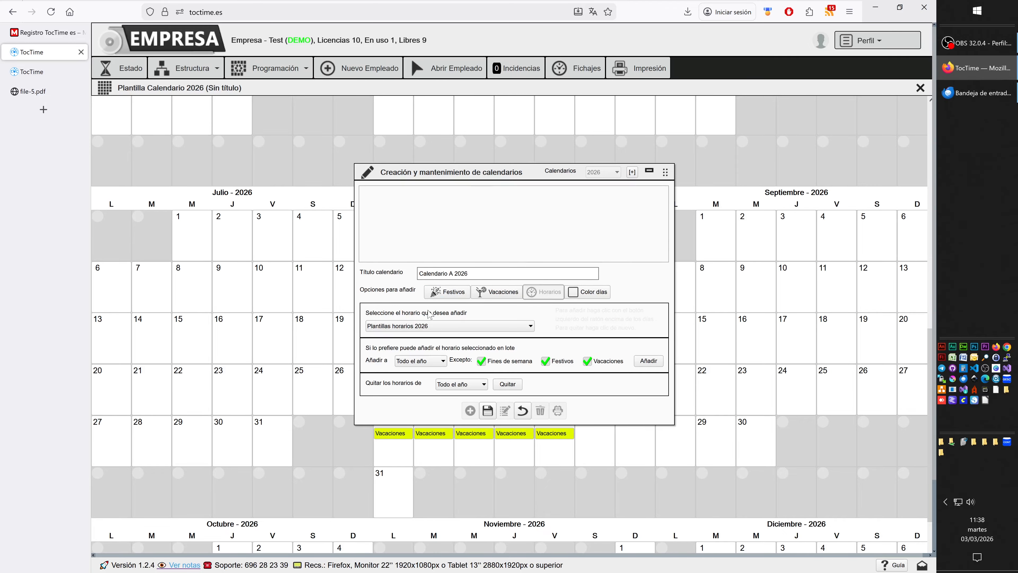
click(437, 326)
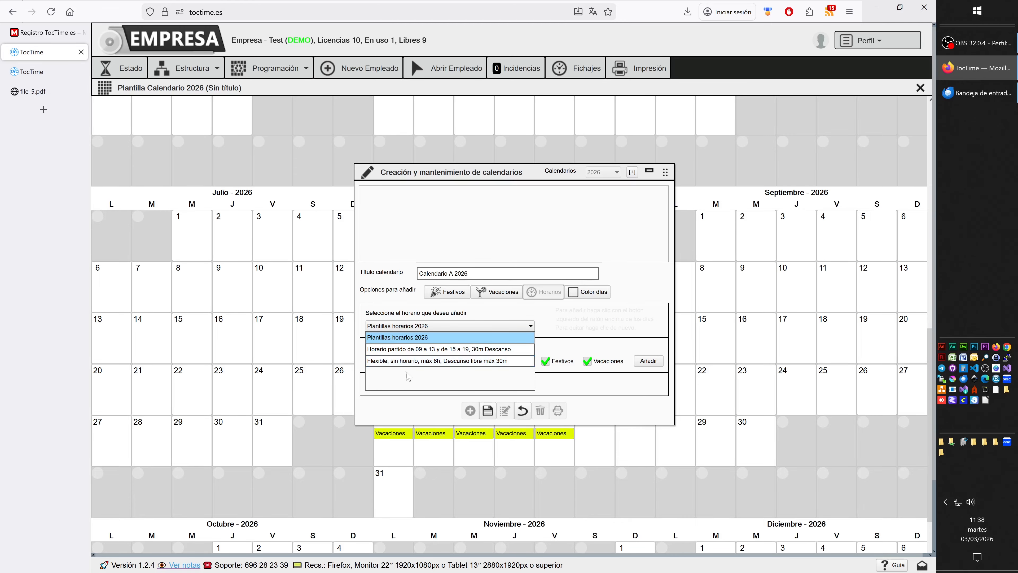
click(428, 361)
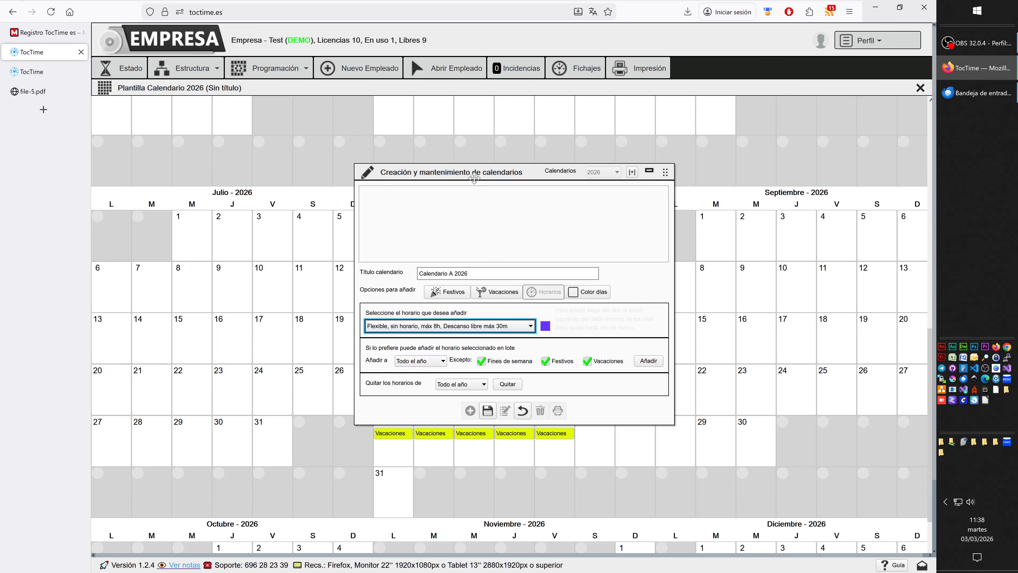
drag(473, 178, 534, 181)
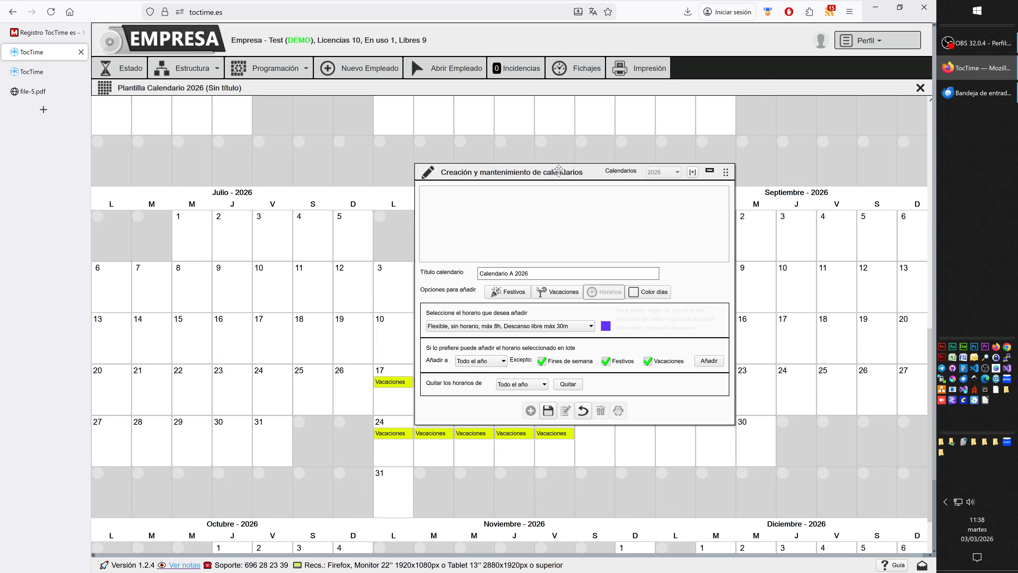
drag(558, 168, 660, 146)
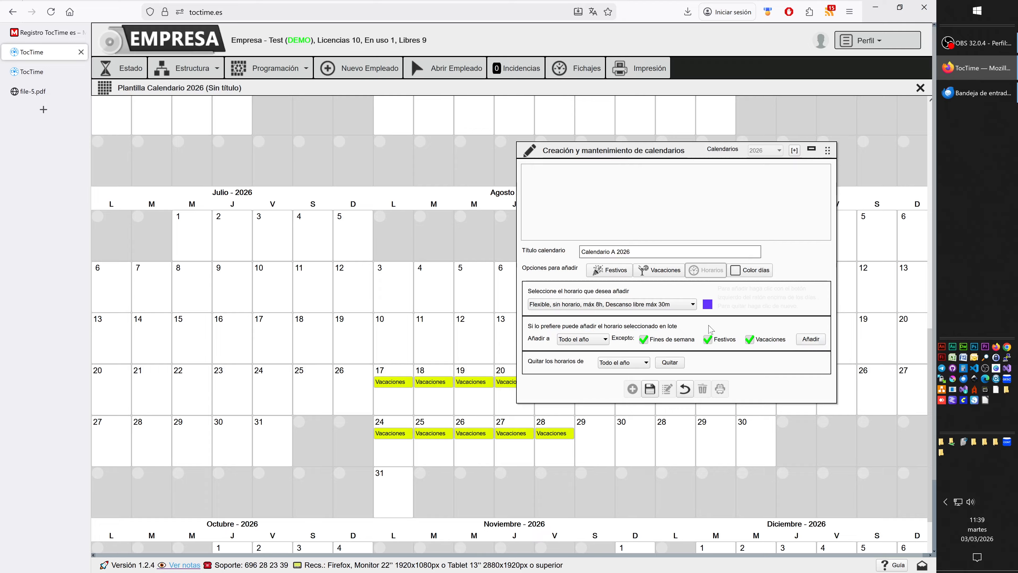
click(707, 339)
click(749, 340)
click(707, 340)
click(748, 340)
click(810, 340)
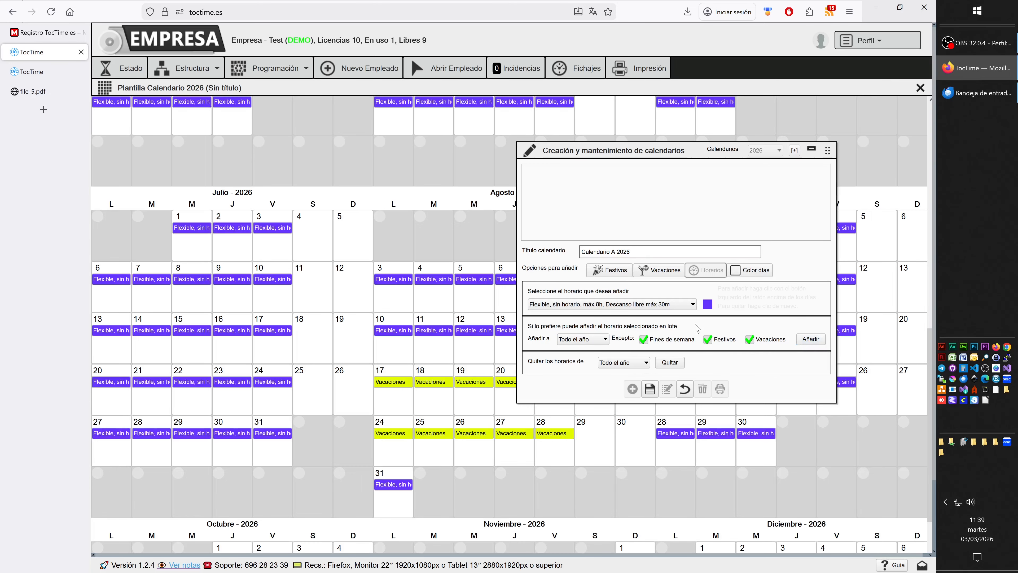
- Select the 'Horario partido de 09 a 13 y de 15 a 19, 30m Descanso' schedule
scroll(393, 269, up, 2)
scroll(393, 269, up, 10)
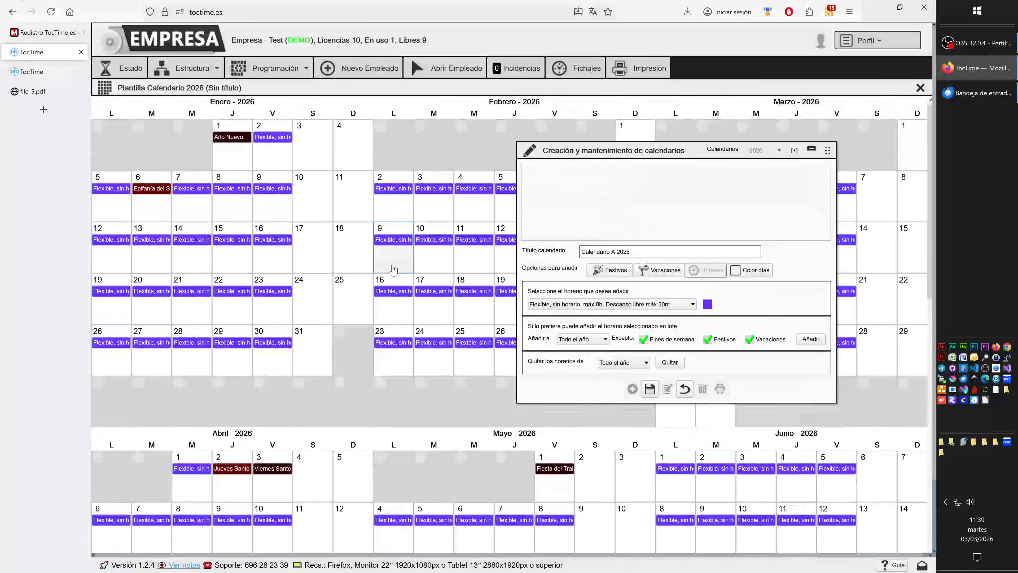
scroll(393, 270, down, 12)
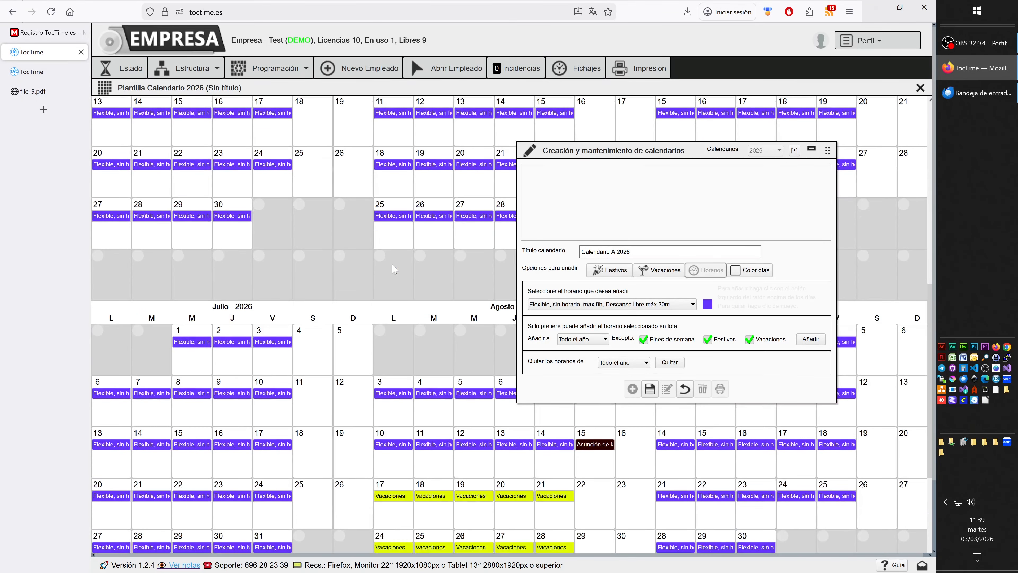
scroll(393, 268, down, 5)
scroll(405, 269, up, 10)
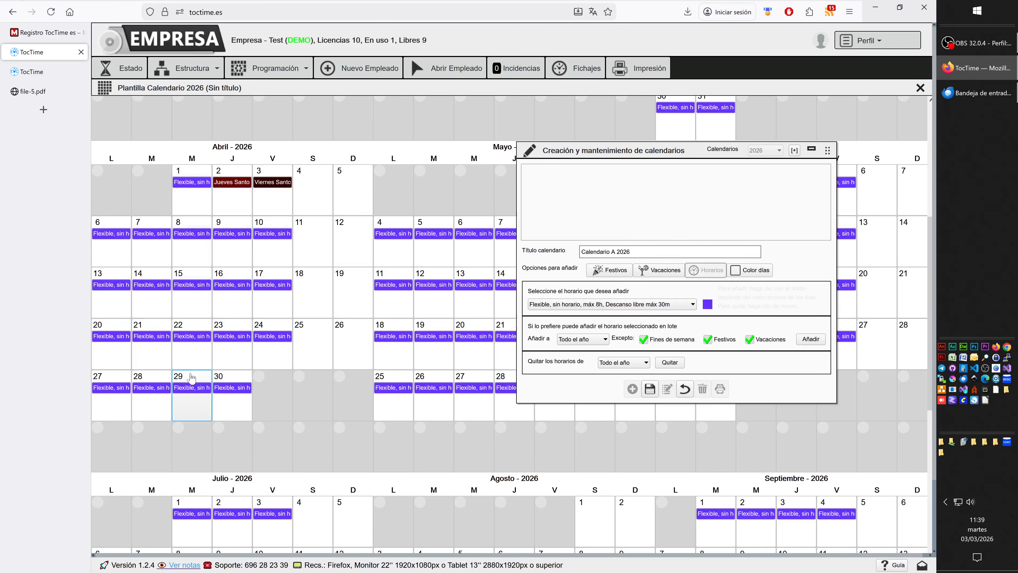
drag(606, 147, 729, 110)
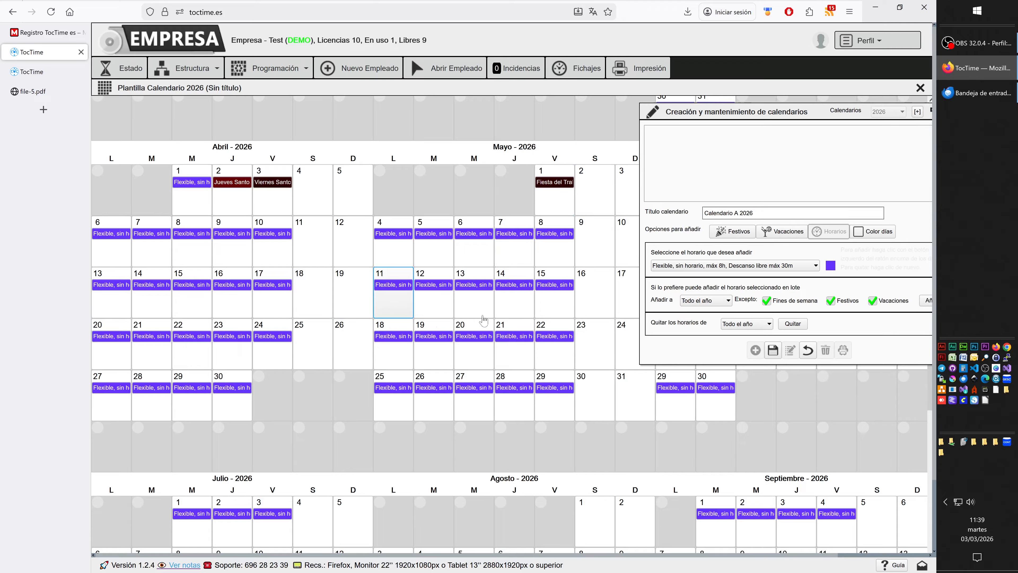
click(773, 271)
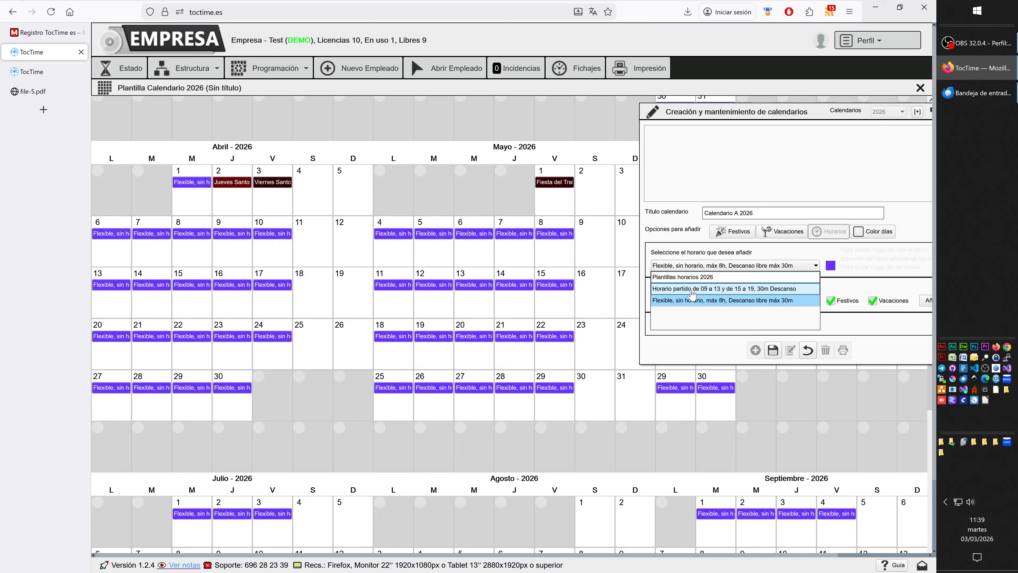
click(693, 289)
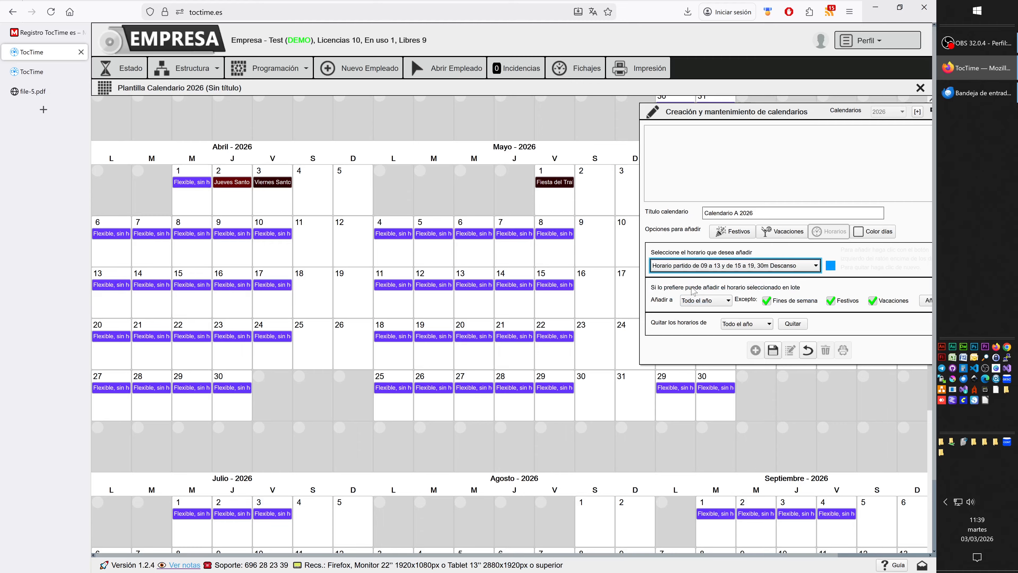
- Replace the Flexible schedule with the split schedule on May 11–15
click(402, 309)
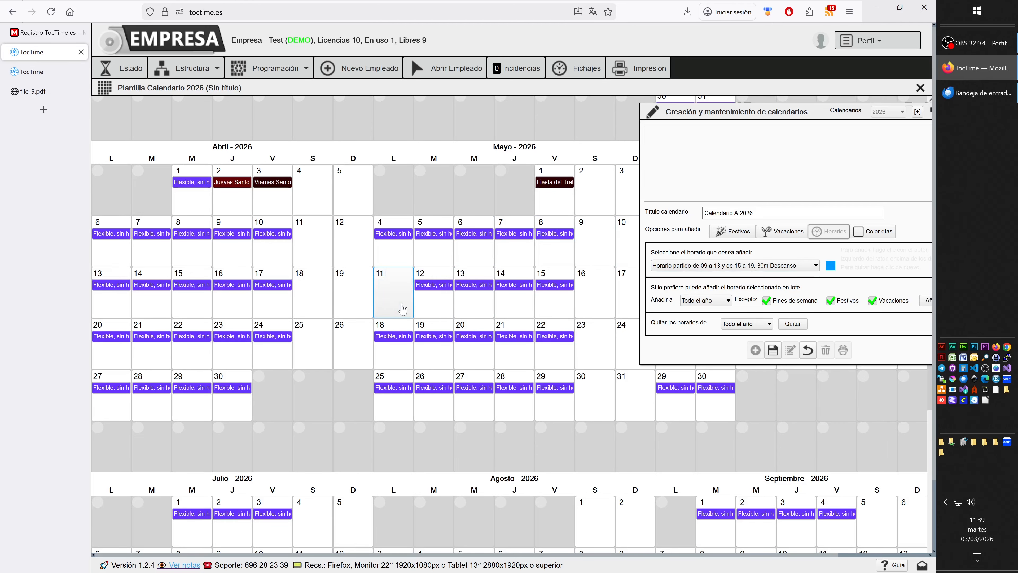
click(428, 309)
click(470, 308)
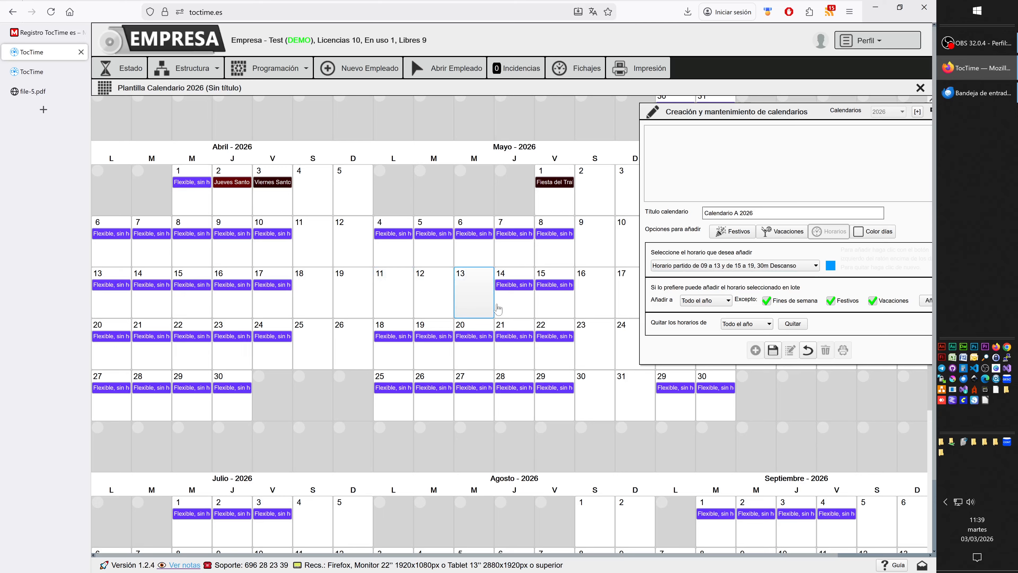
click(509, 308)
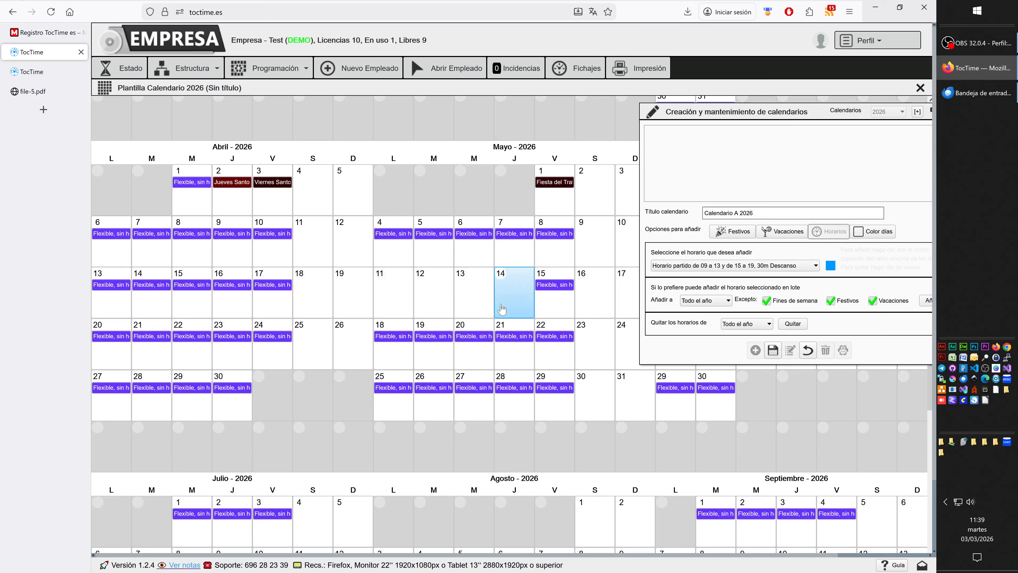
click(553, 308)
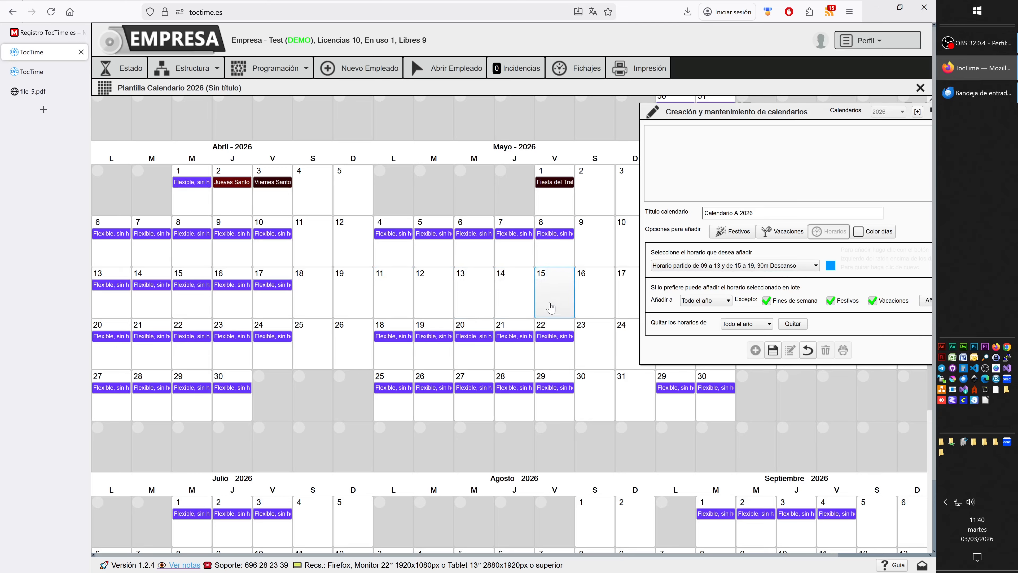
click(403, 300)
click(403, 300)
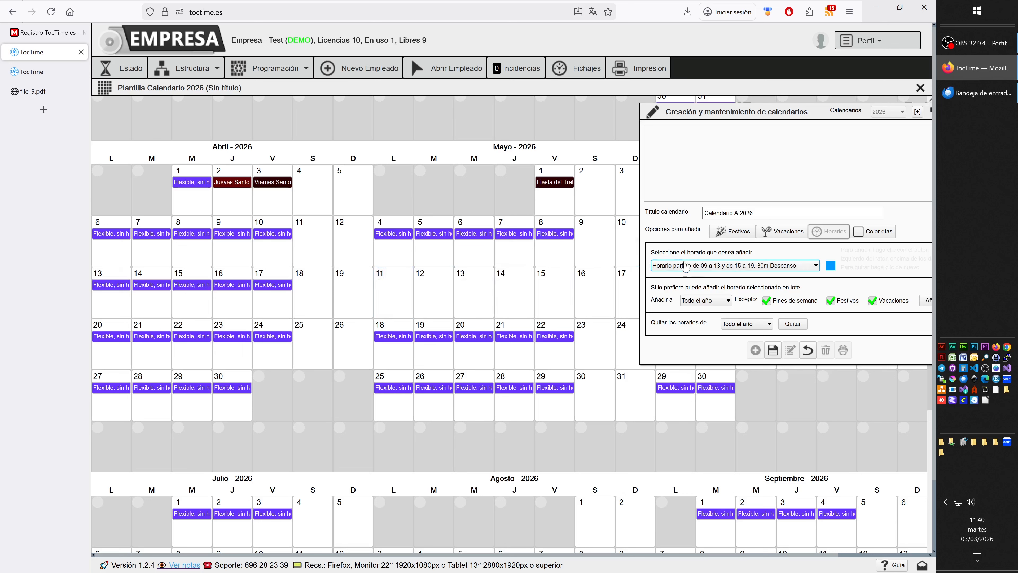
click(394, 296)
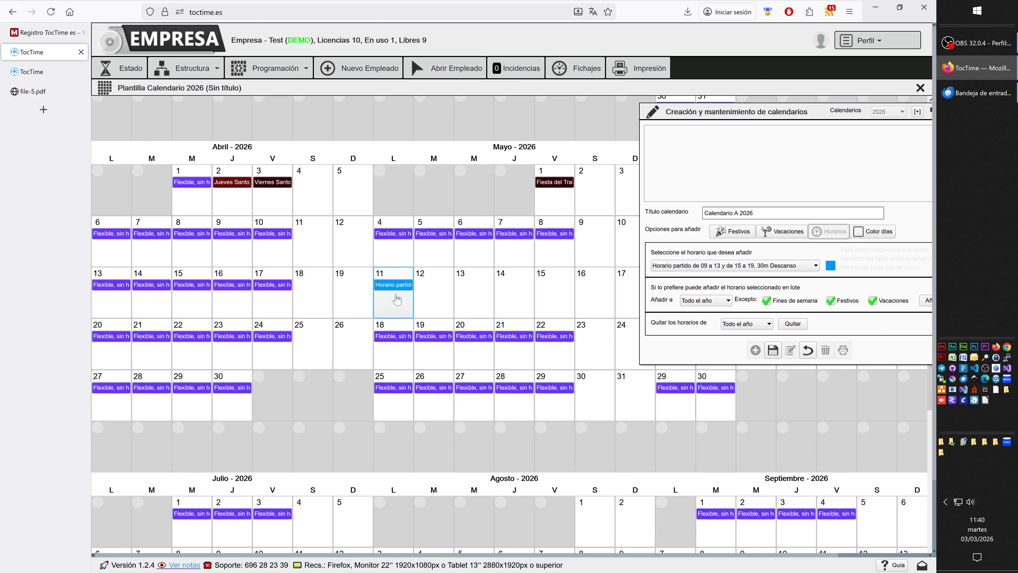
click(468, 296)
click(507, 297)
click(556, 293)
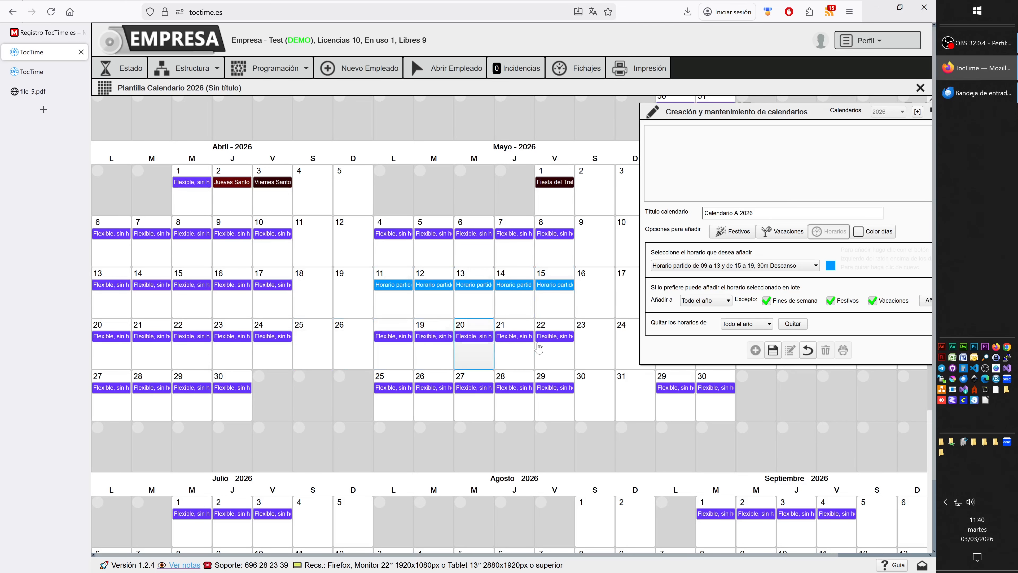
- Replace Flexible with the split schedule on May 26
scroll(571, 309, down, 3)
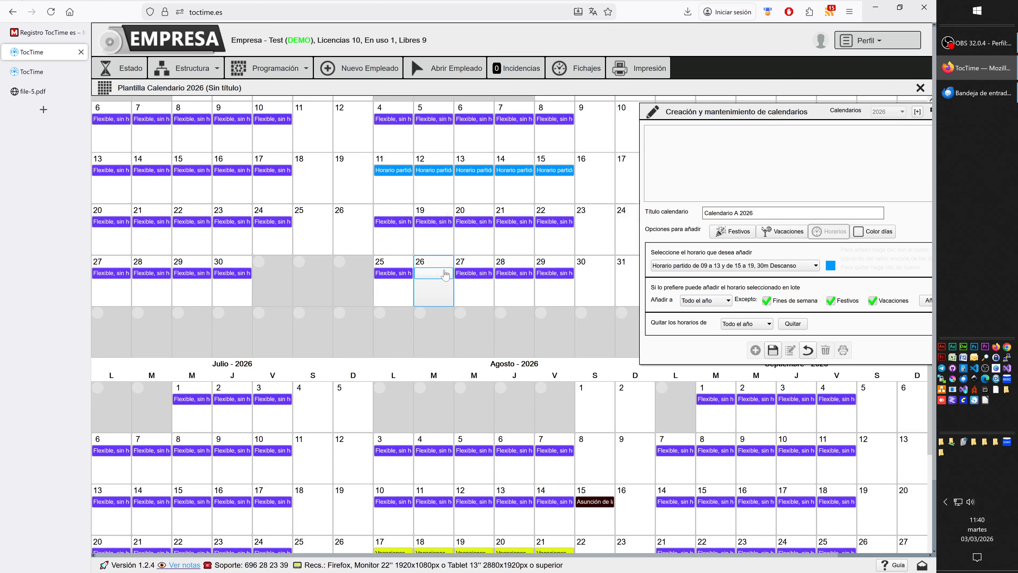
click(427, 295)
click(708, 265)
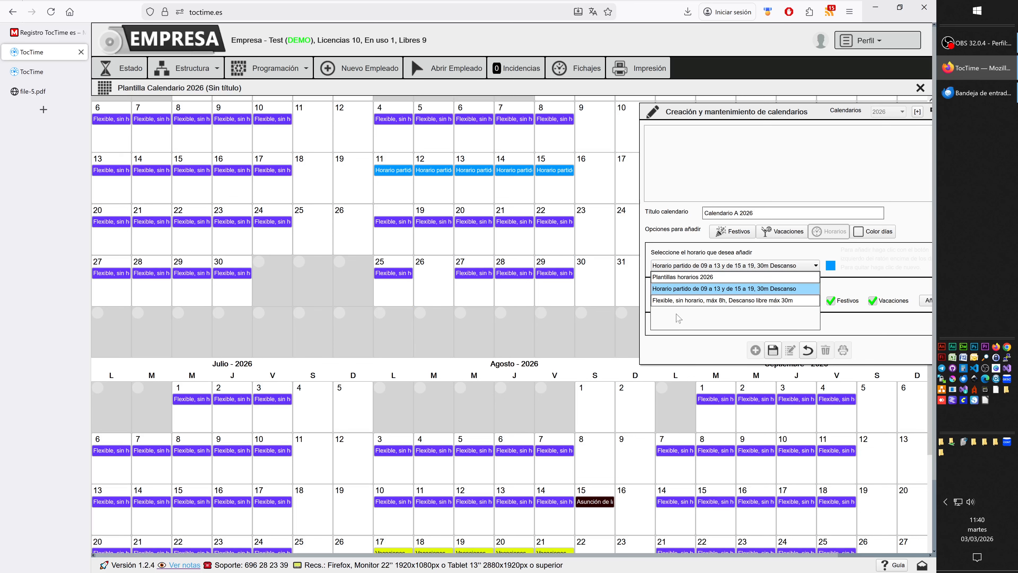
click(660, 291)
click(433, 282)
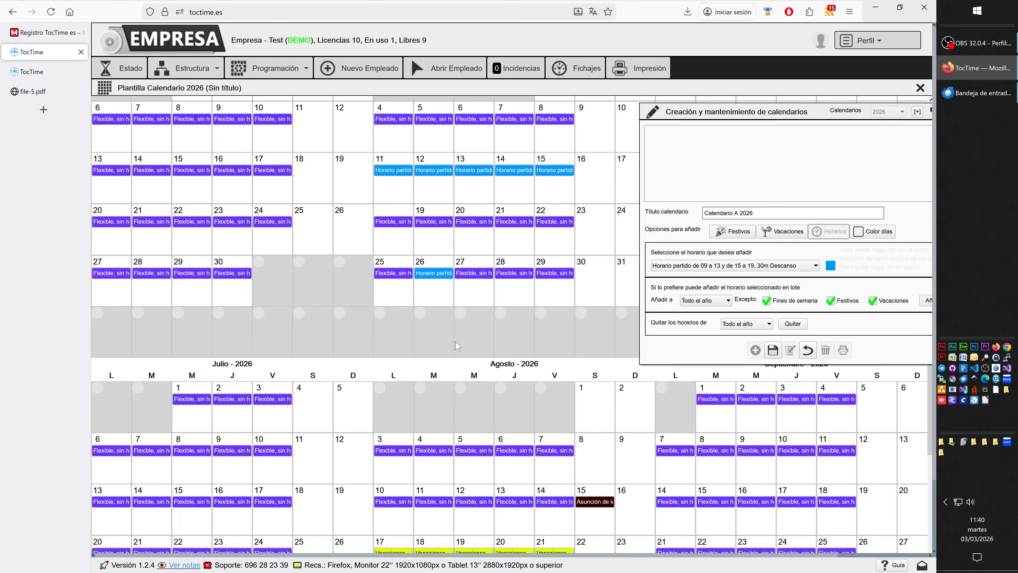
scroll(458, 346, up, 5)
- Replace Flexible with the 09–13/15–19 split schedule on August 3–7 and 10–14
scroll(459, 345, down, 10)
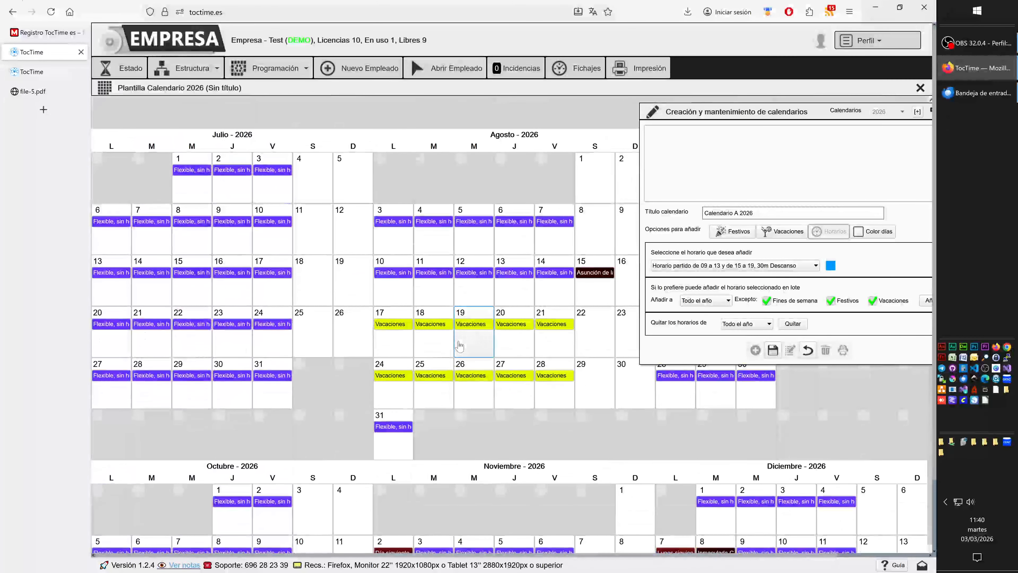
drag(794, 111, 754, 134)
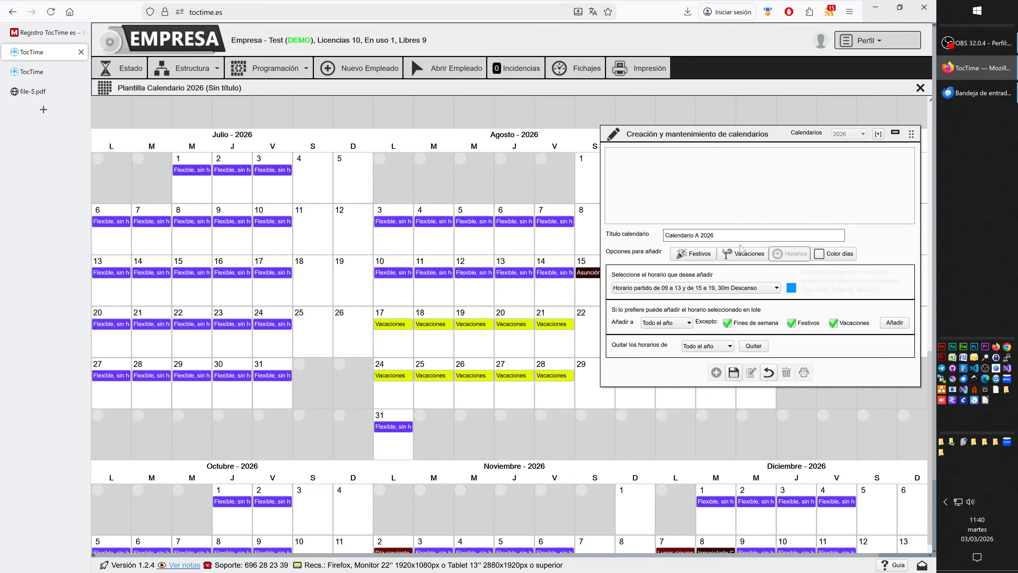
click(706, 255)
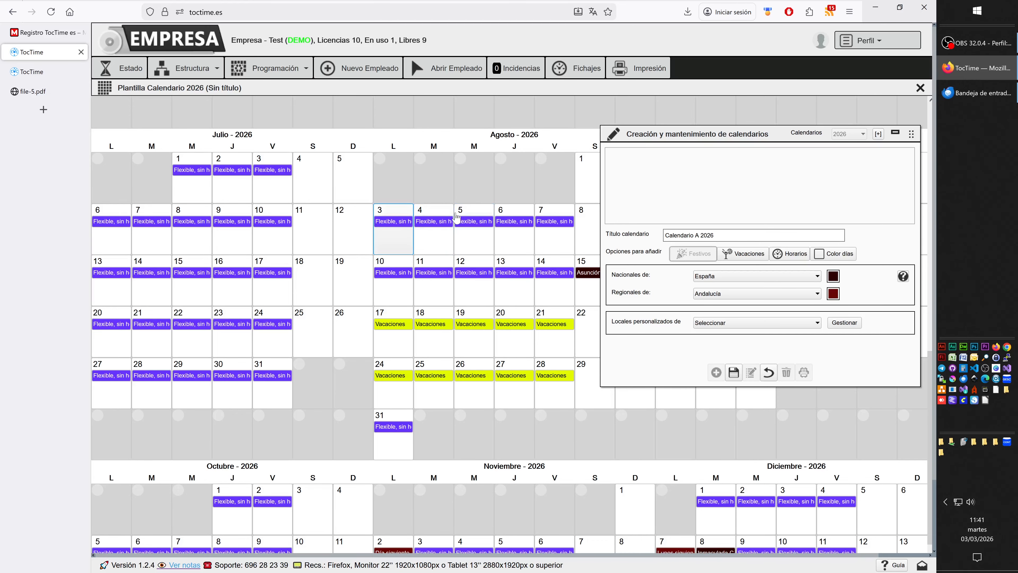
click(790, 255)
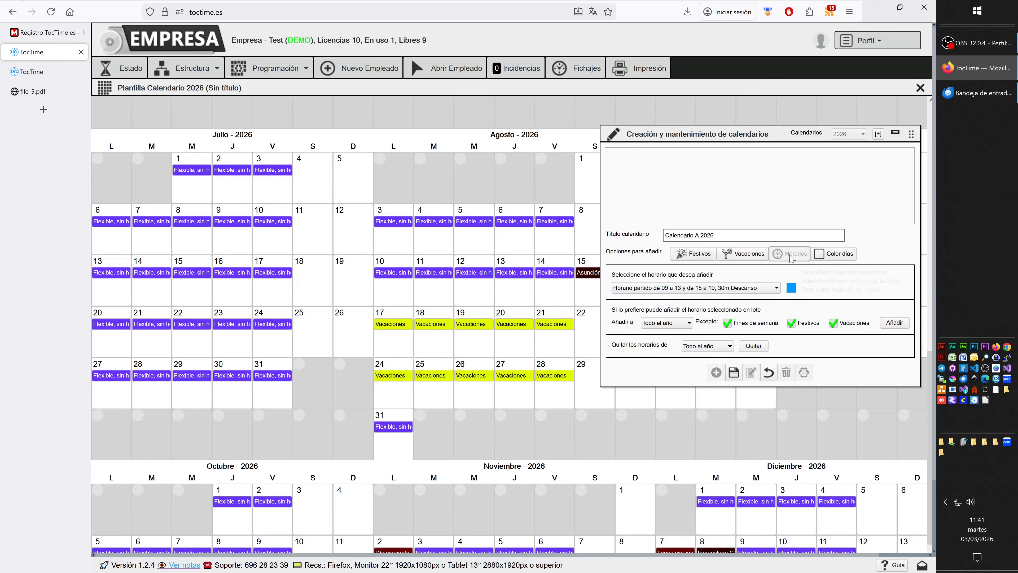
click(391, 244)
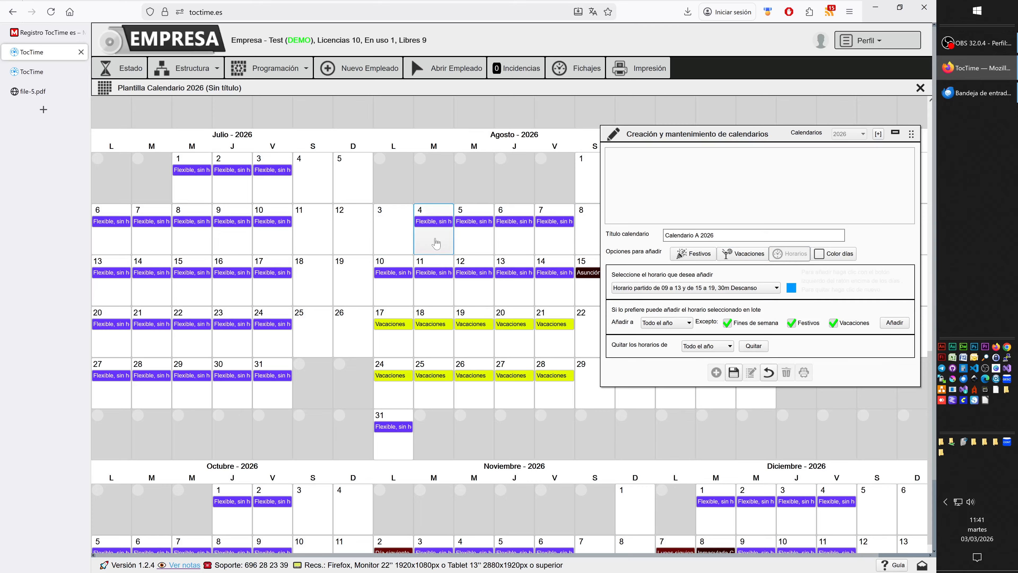
click(396, 238)
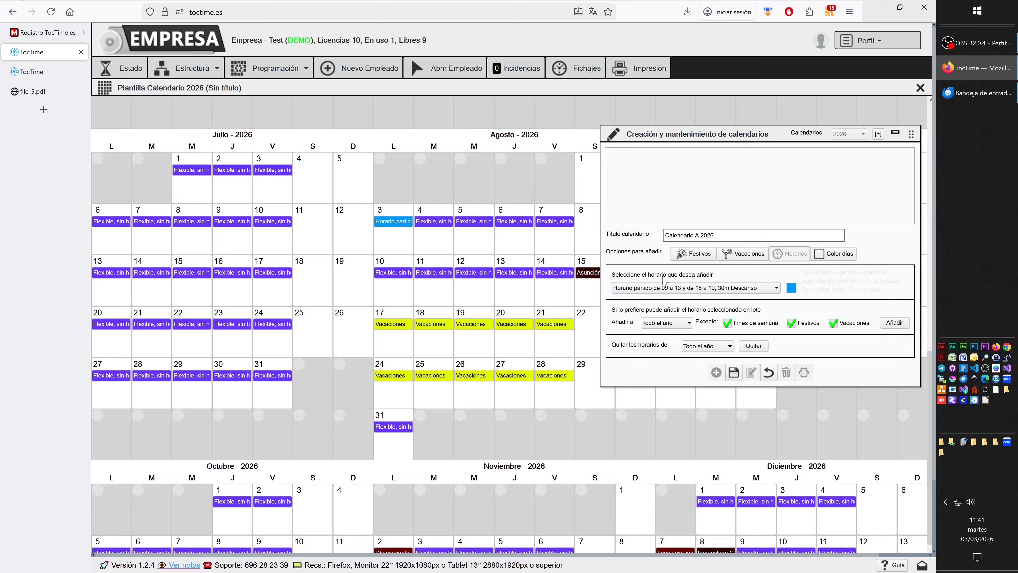
click(677, 322)
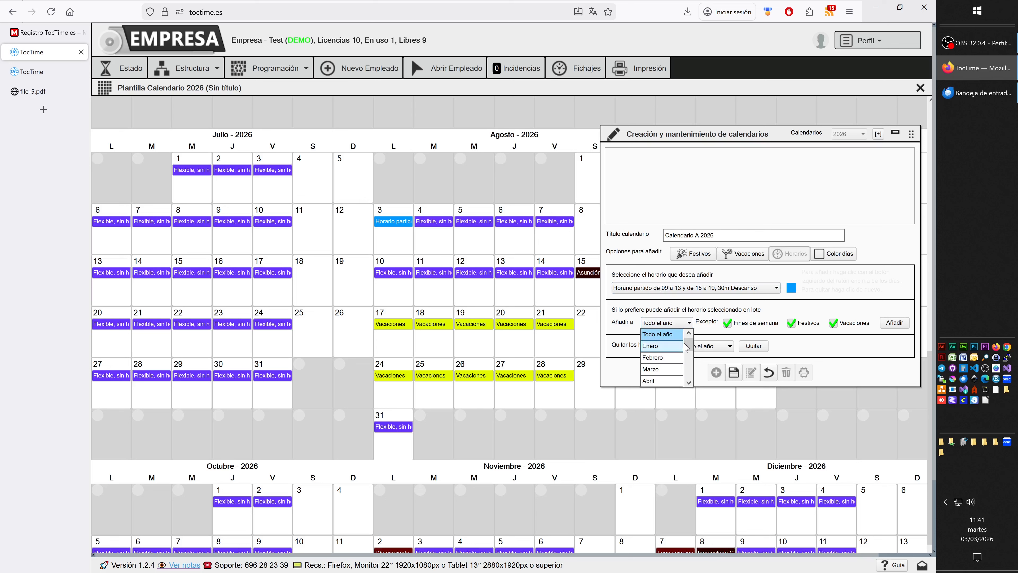
scroll(670, 361, down, 3)
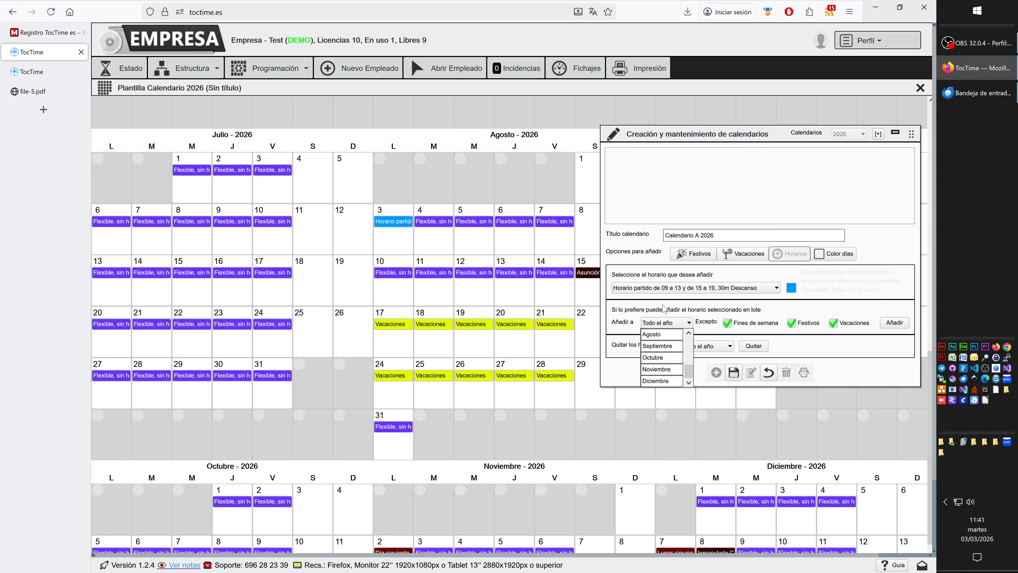
click(216, 224)
click(440, 241)
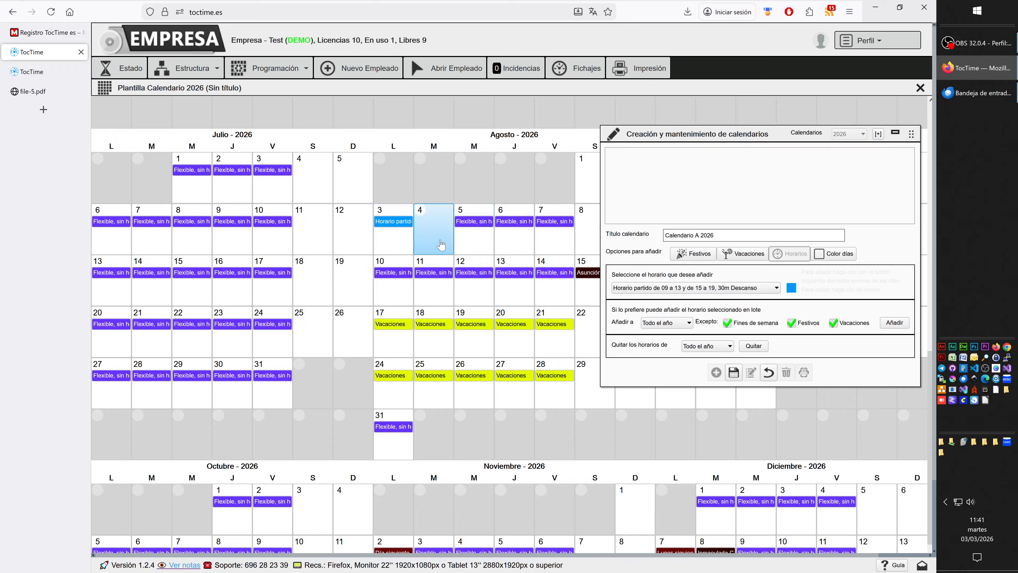
mouse_move(441, 241)
mouse_down()
mouse_move(544, 238)
mouse_move(482, 238)
mouse_move(386, 261)
mouse_move(553, 284)
mouse_move(441, 281)
mouse_move(400, 238)
mouse_up()
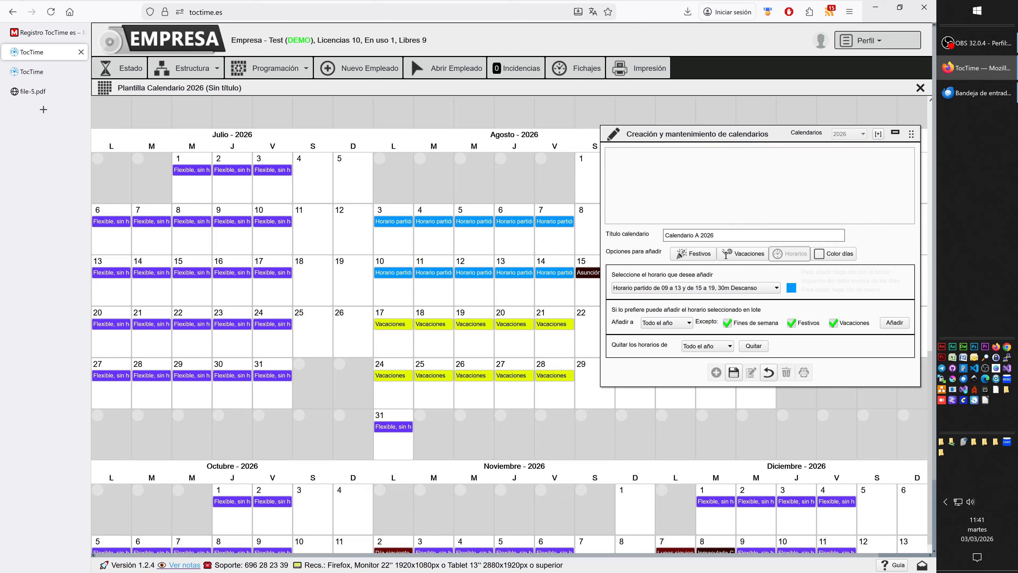
- Show the Color días painting options and shift the editor to reveal September 2026
click(830, 254)
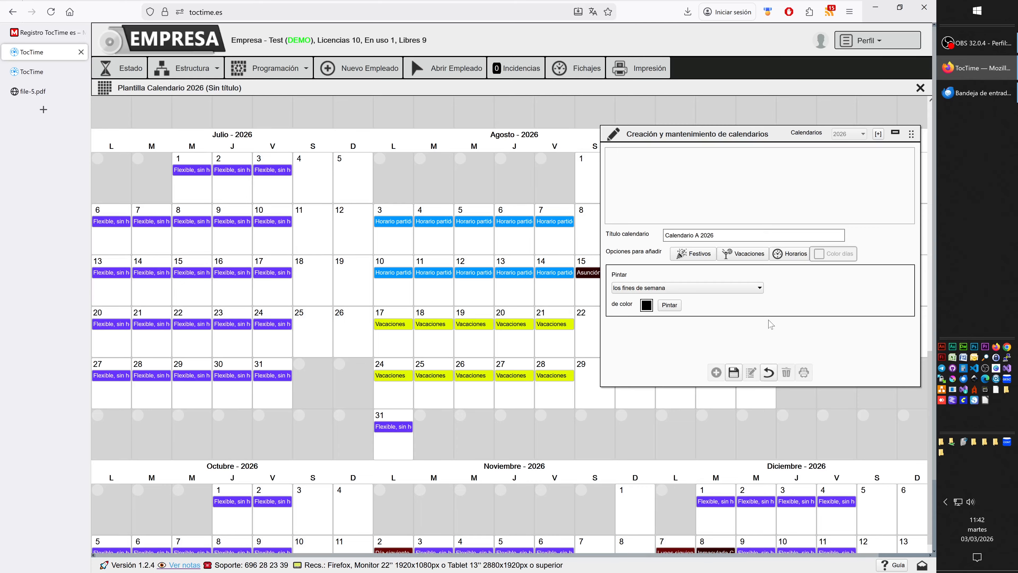
click(405, 278)
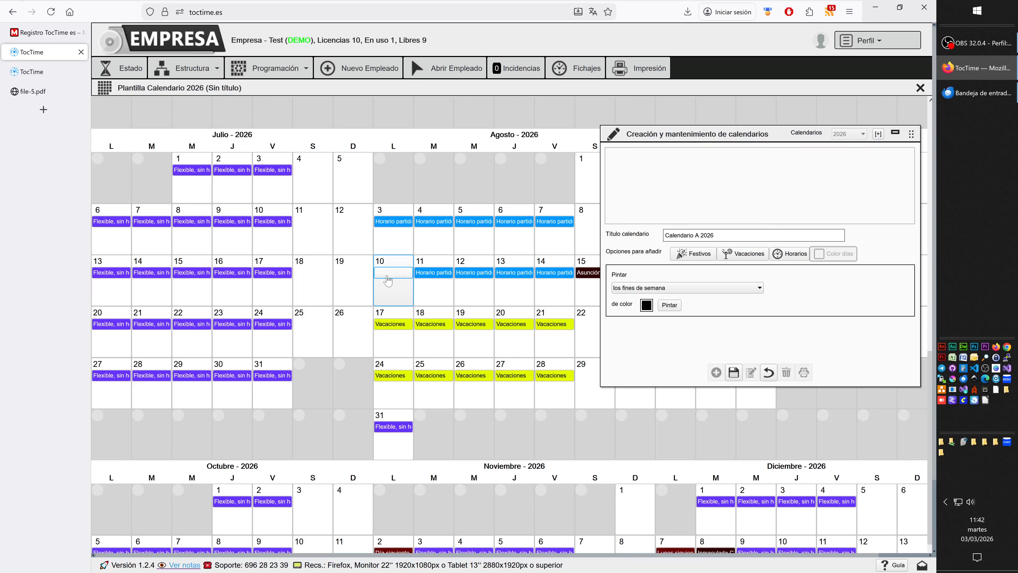
drag(768, 131, 588, 155)
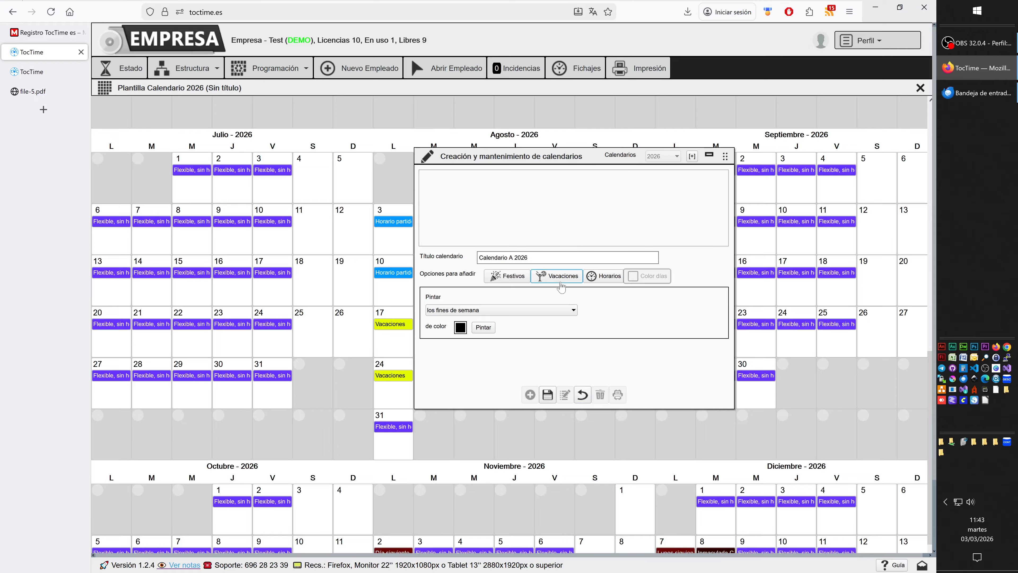
- Save Calendario A 2026 and open Programación > Asignar for batch calendar assignment
click(547, 395)
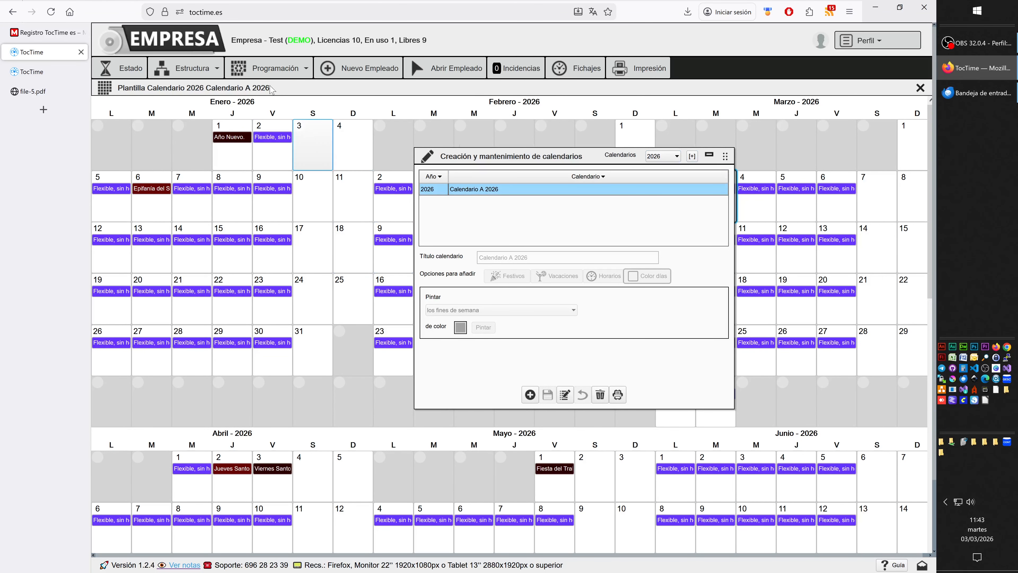
click(272, 68)
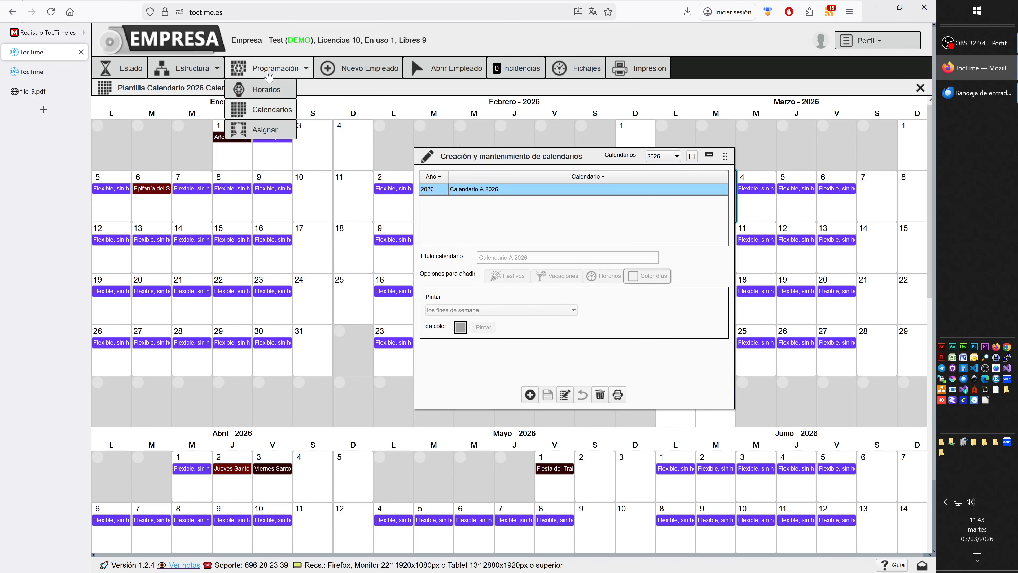
click(260, 130)
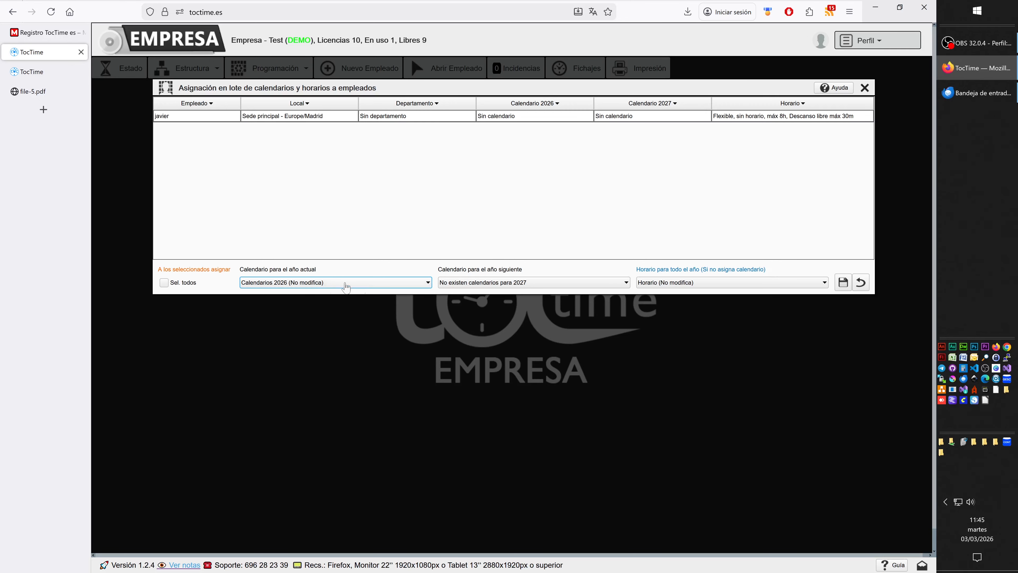
- Assign Calendario A 2026 as the employee's current-year calendar, save and confirm
click(296, 284)
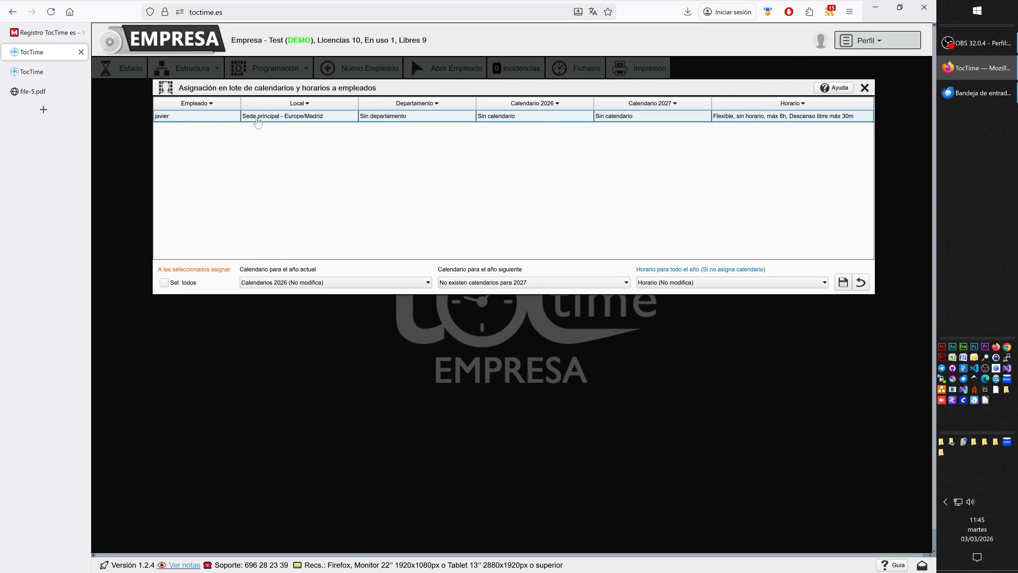
click(249, 119)
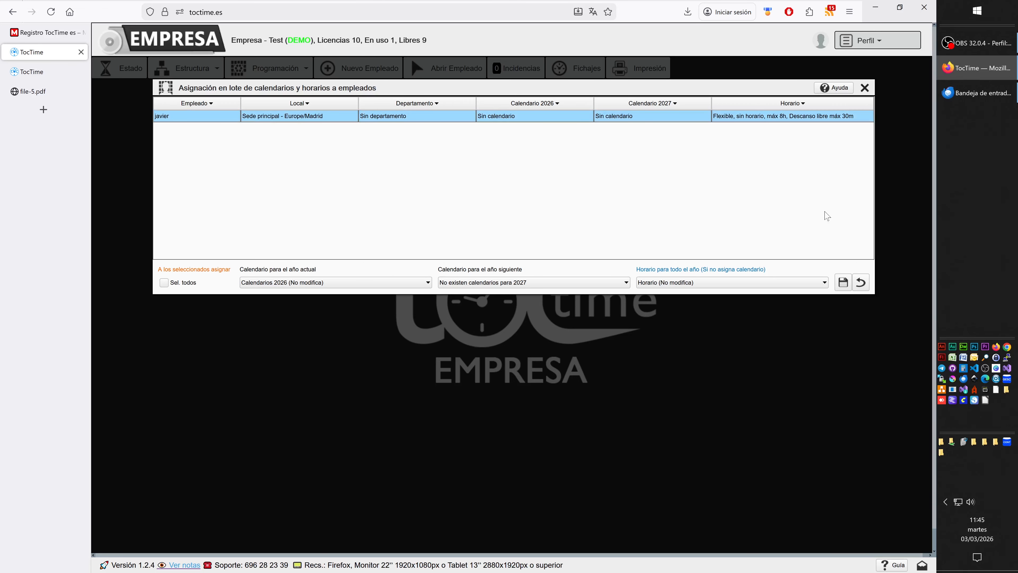
click(842, 282)
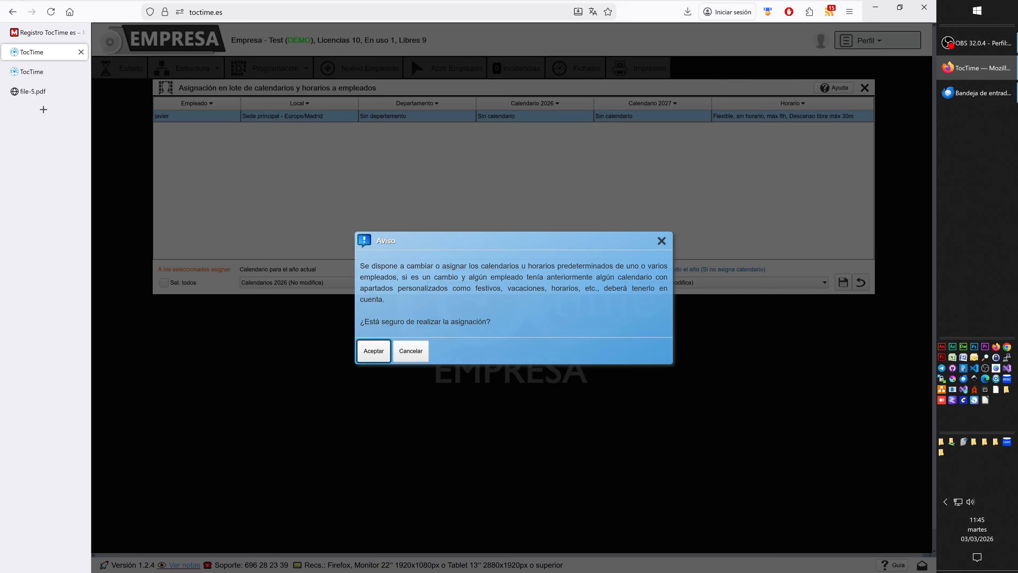
click(370, 351)
click(450, 320)
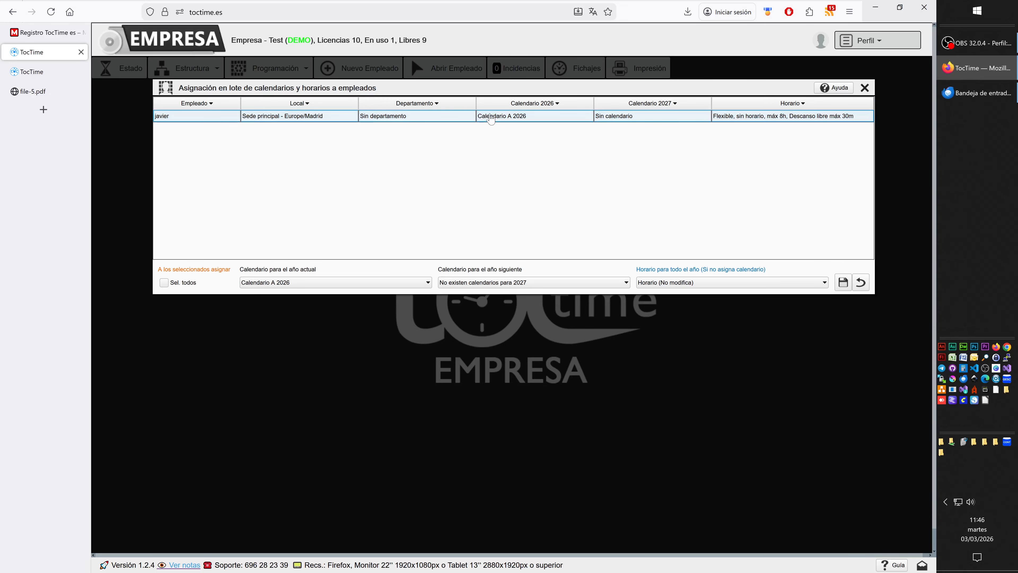
click(865, 88)
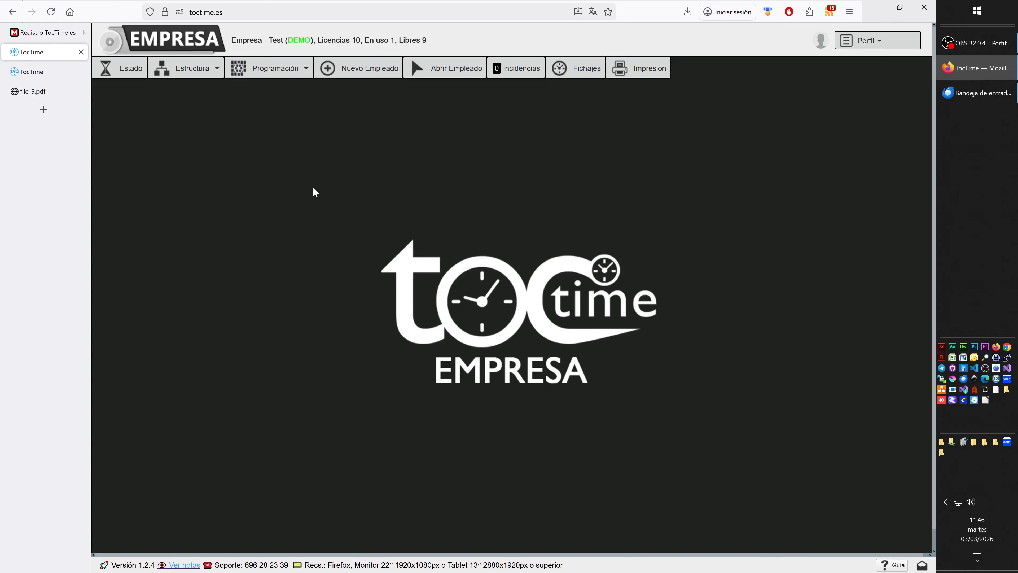
- On the kiosk page, enter the employee's PIN and review today's Flexible schedule panel
click(40, 72)
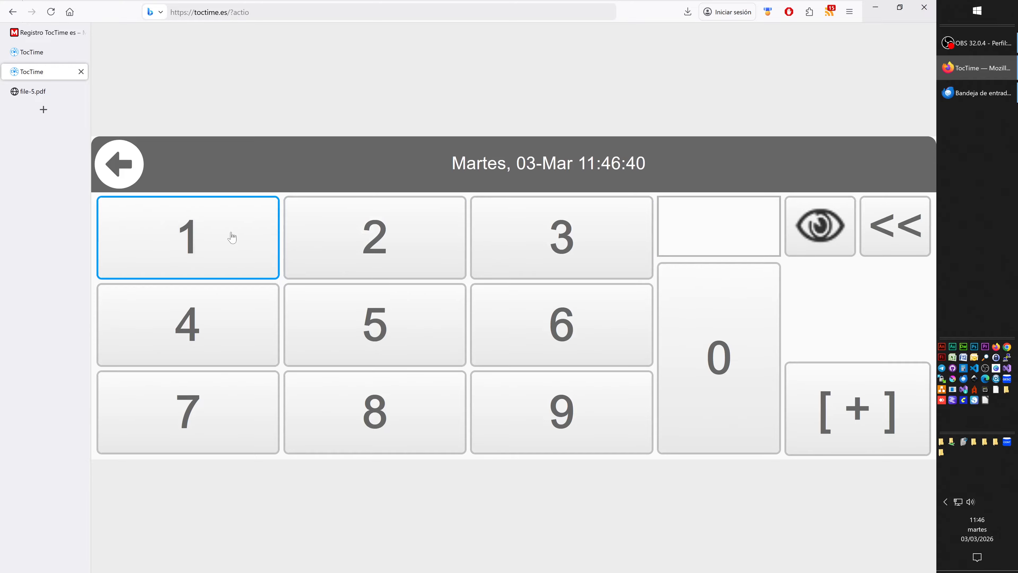
click(231, 237)
click(682, 380)
click(682, 380)
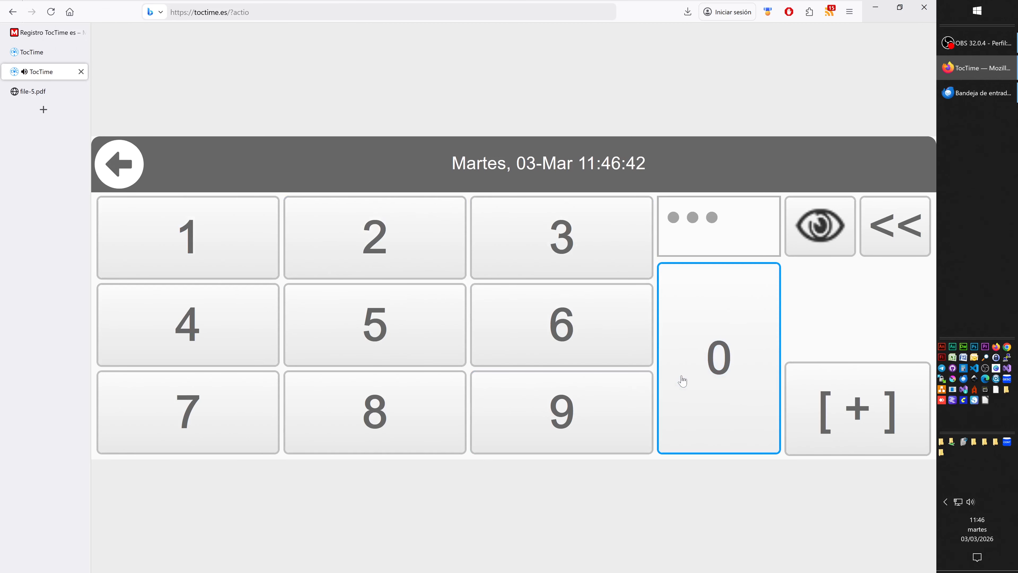
click(682, 380)
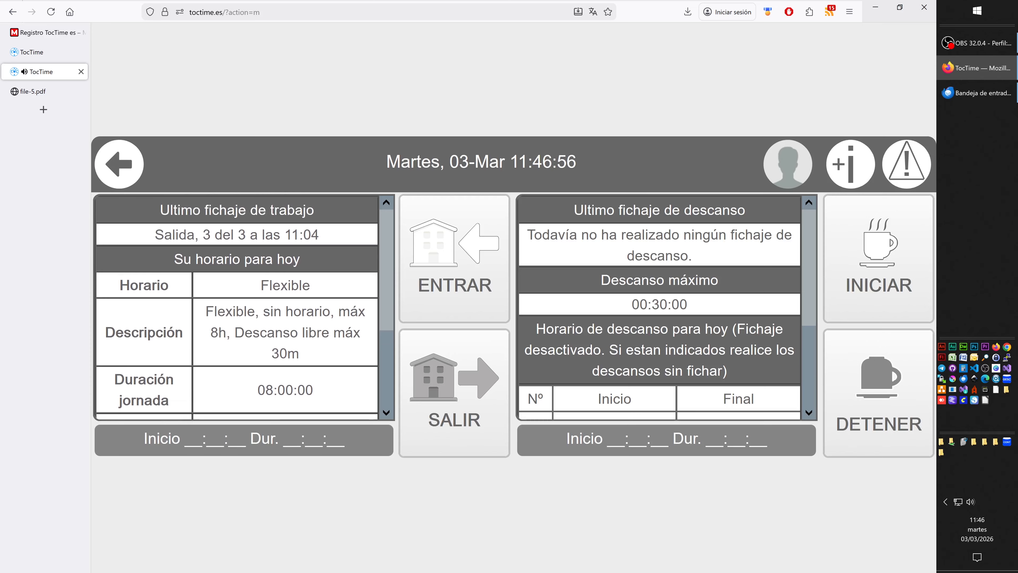
scroll(241, 271, down, 2)
scroll(241, 272, up, 2)
scroll(367, 314, down, 1)
scroll(368, 318, down, 2)
scroll(368, 318, up, 3)
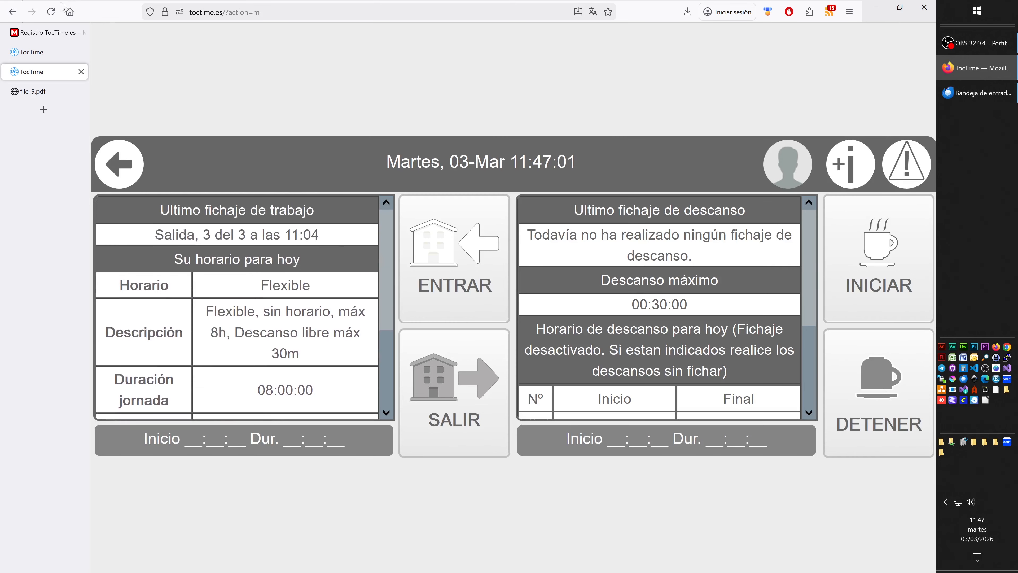
- Back on the admin page, open the employee's own page from the employee list
click(31, 51)
click(461, 69)
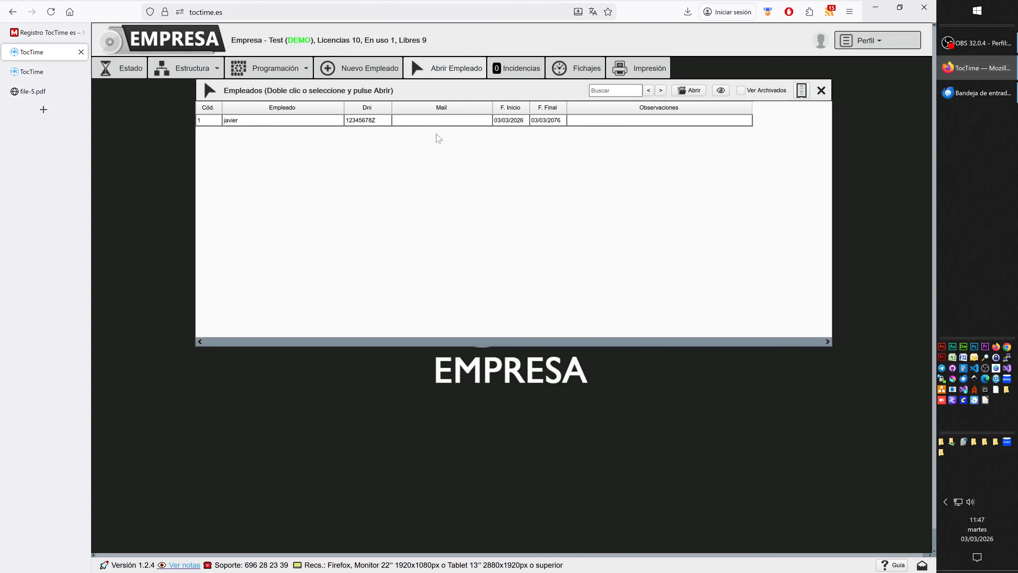
double_click(319, 120)
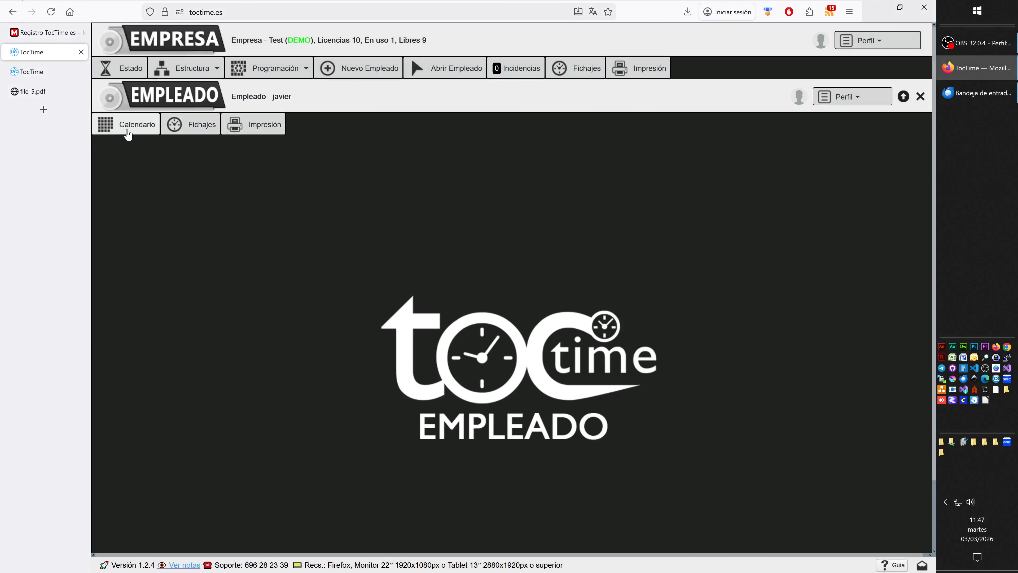
drag(129, 134, 188, 209)
- Return to the kiosk tab and trim its page address
click(32, 72)
click(305, 12)
click(305, 12)
key(BackSpace)
key(BackSpace)
key(BackSpace)
key(BackSpace)
key(BackSpace)
key(BackSpace)
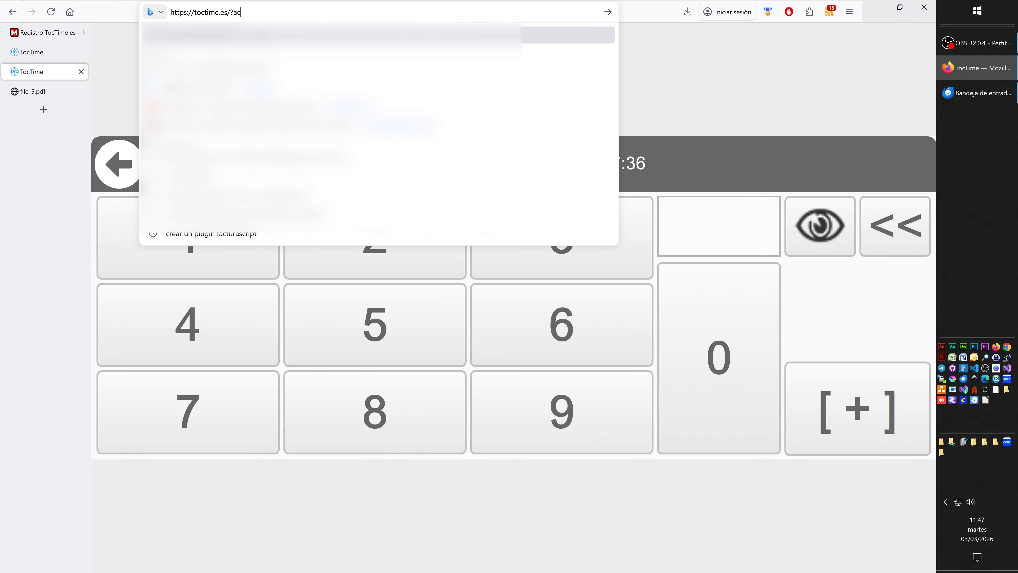
key(BackSpace)
key(BackSpace)
key(BackSpace)
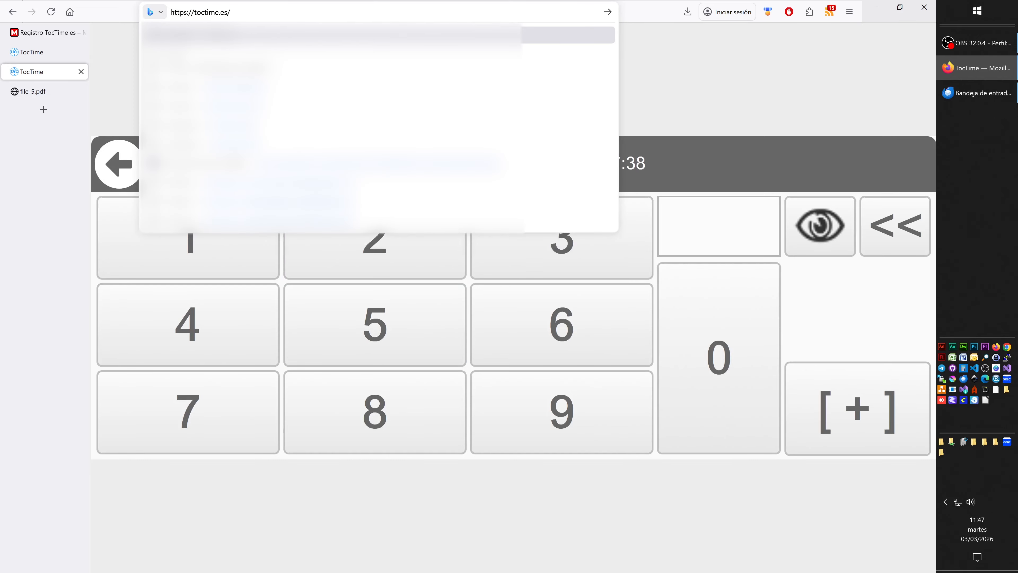
text(SI)
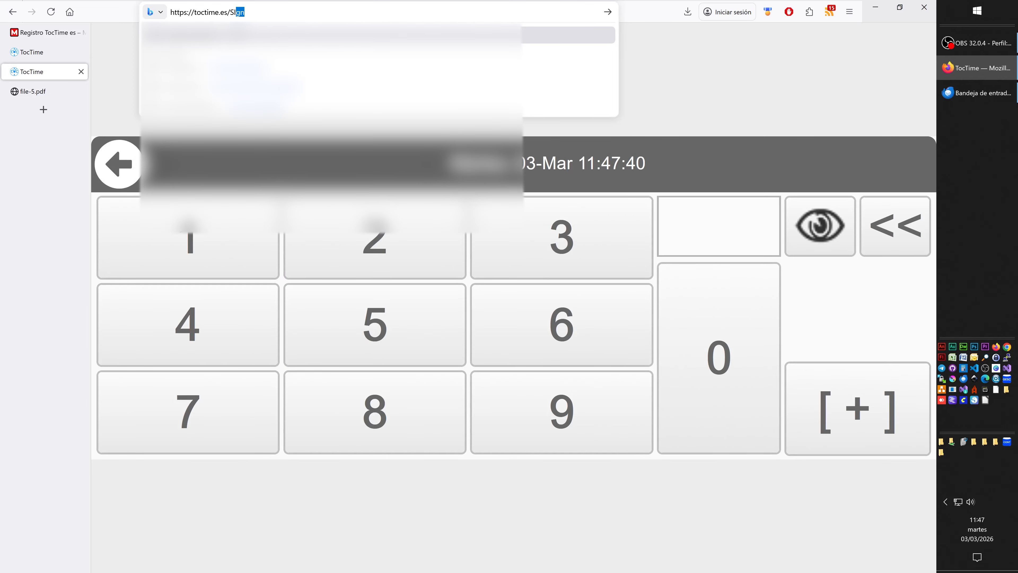
key(BackSpace)
key(BackSpace)
key(BackSpace)
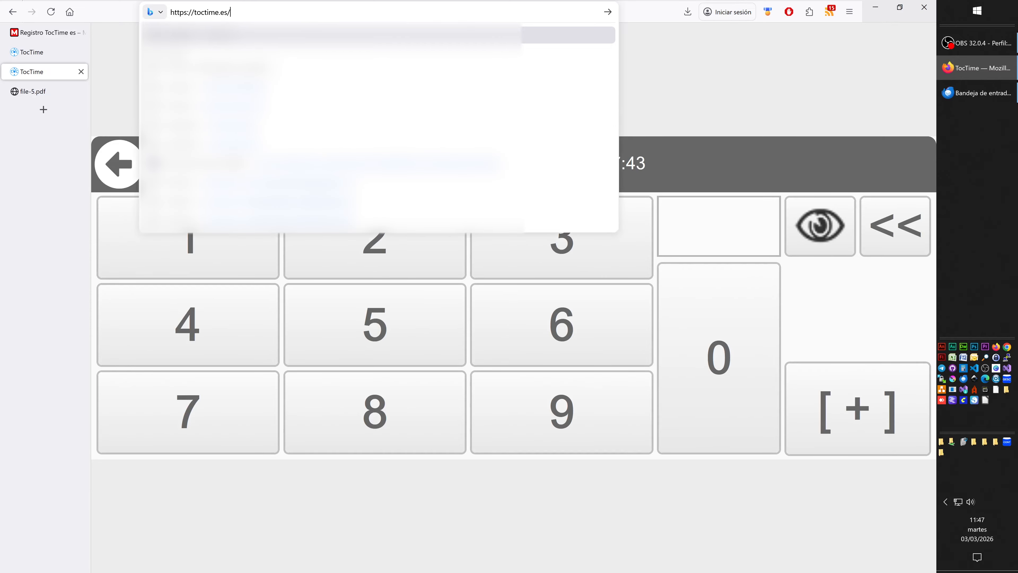
text(si)
key(Return)
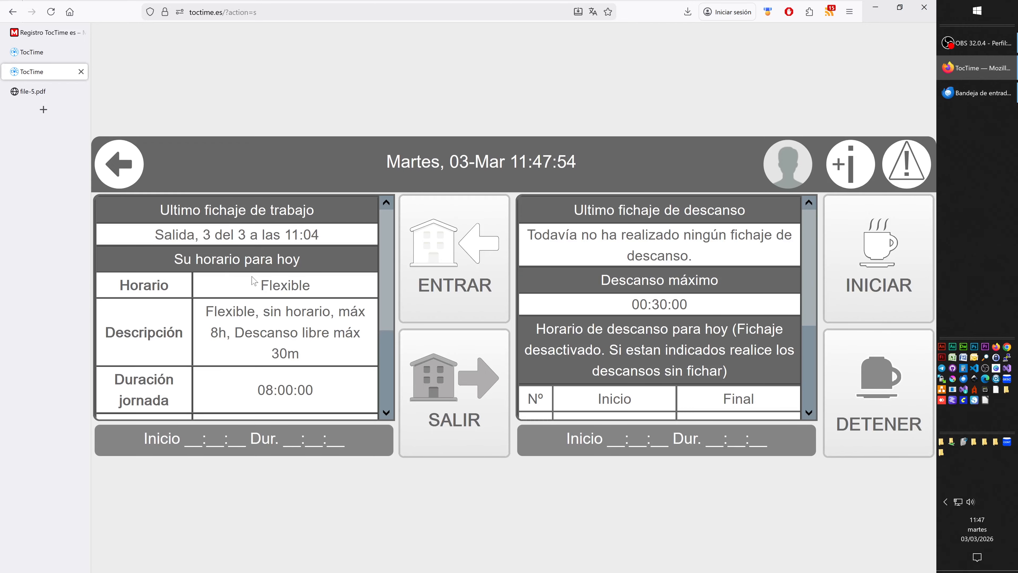
scroll(256, 280, down, 2)
scroll(257, 280, down, 2)
scroll(257, 280, up, 4)
scroll(307, 263, down, 2)
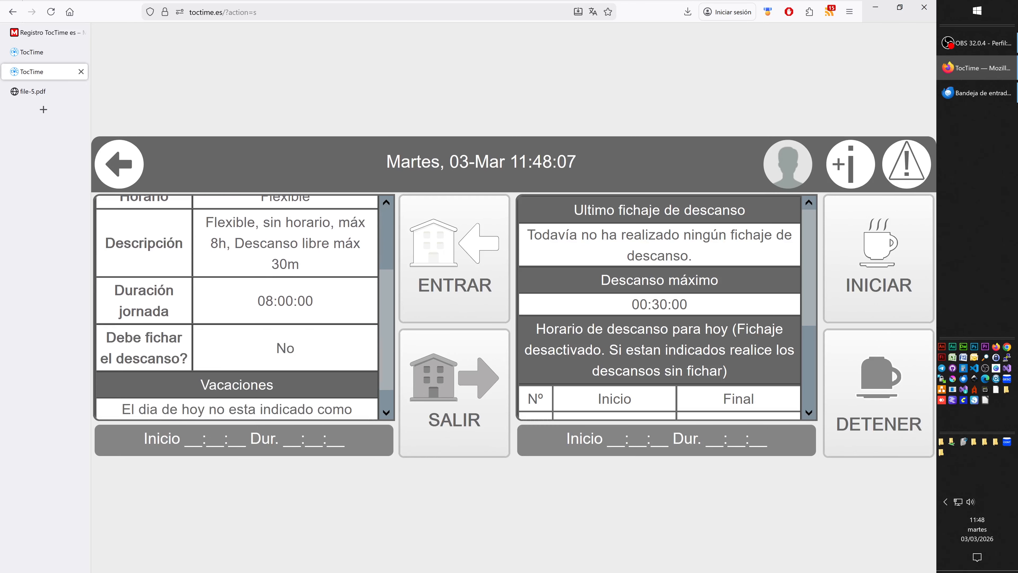
drag(214, 221, 332, 259)
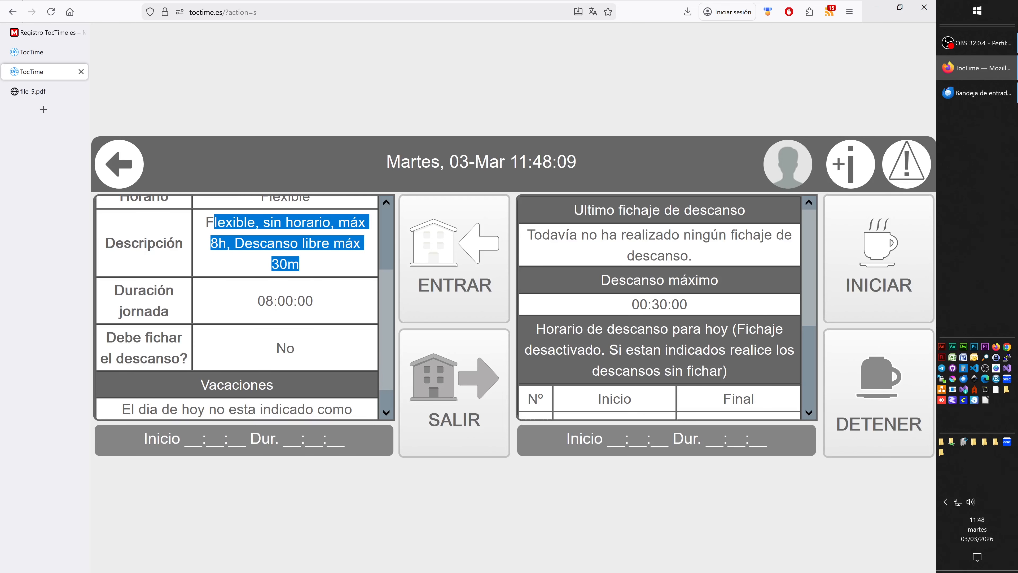
click(319, 263)
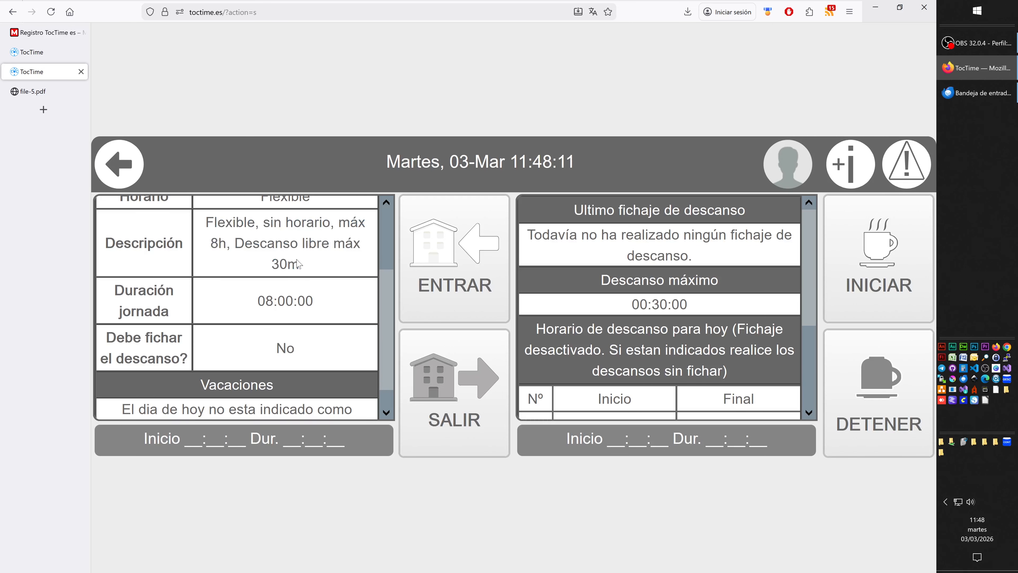
scroll(300, 263, down, 1)
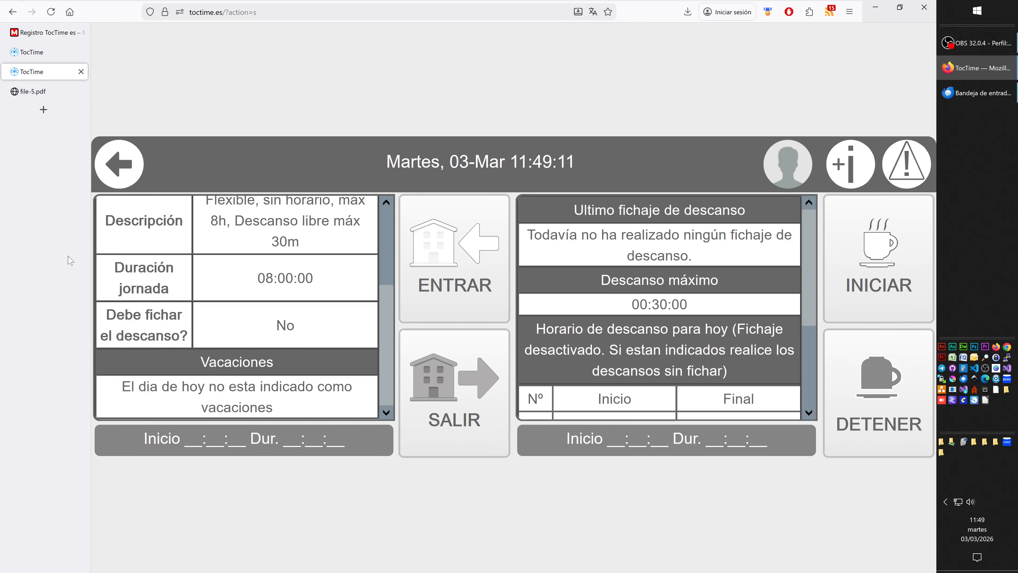
scroll(211, 267, up, 3)
scroll(237, 290, down, 2)
scroll(237, 290, up, 3)
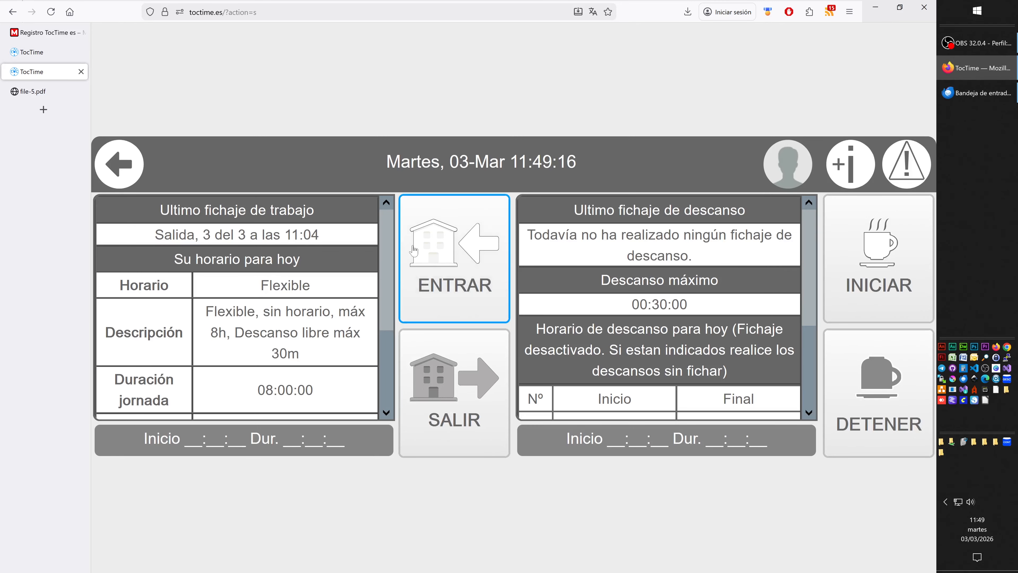
click(66, 53)
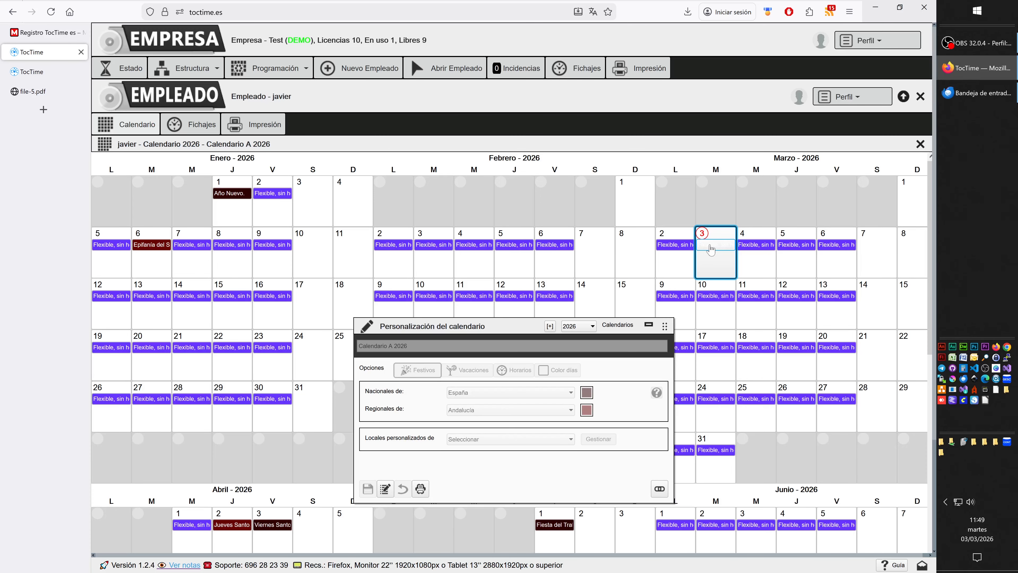
click(32, 76)
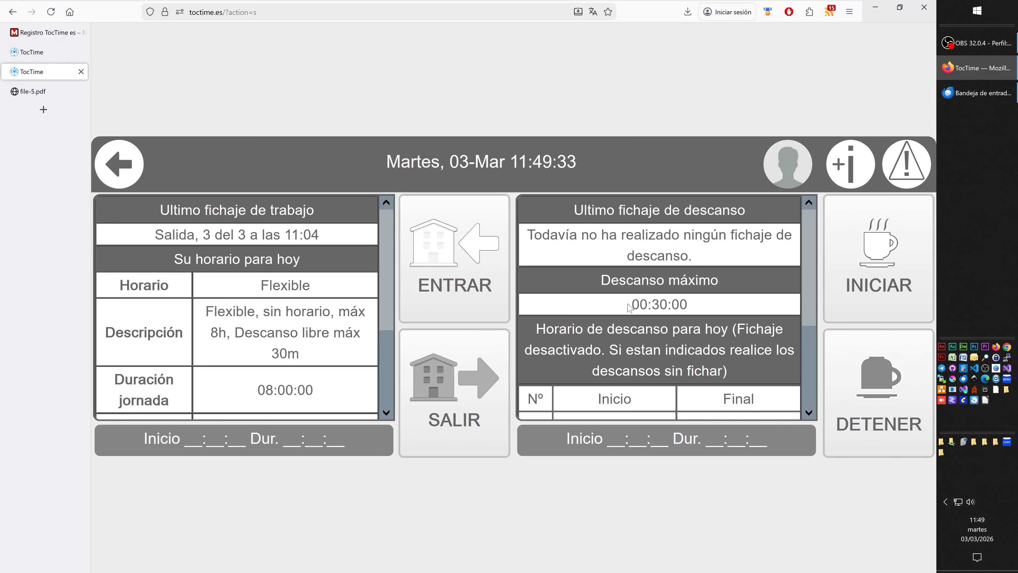
scroll(657, 303, down, 3)
scroll(689, 300, up, 3)
scroll(690, 301, down, 3)
scroll(689, 303, up, 3)
scroll(728, 259, down, 1)
scroll(729, 259, down, 2)
scroll(714, 281, up, 3)
scroll(686, 309, down, 3)
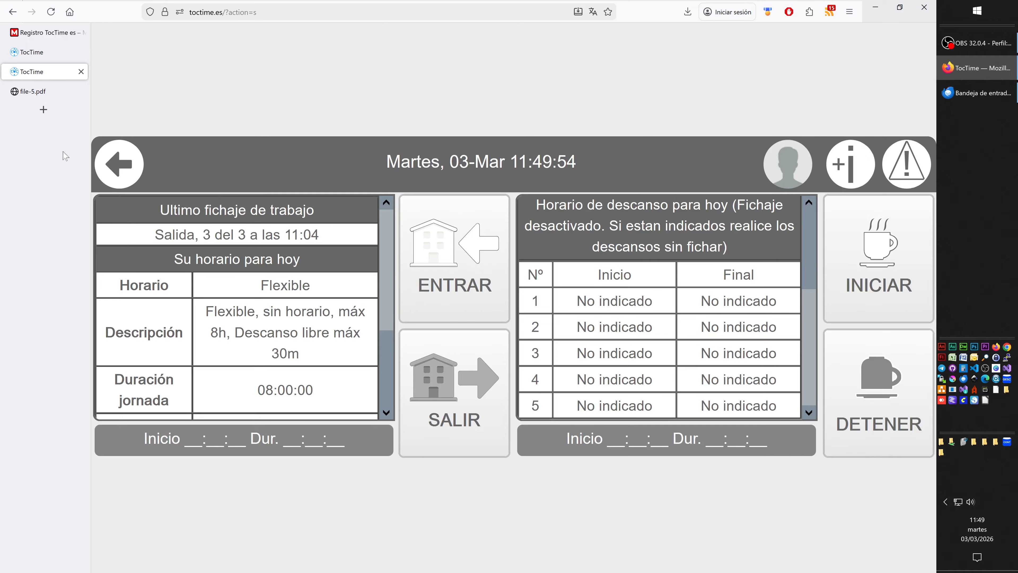
- Open the Flexible template under schedule templates for editing
click(32, 52)
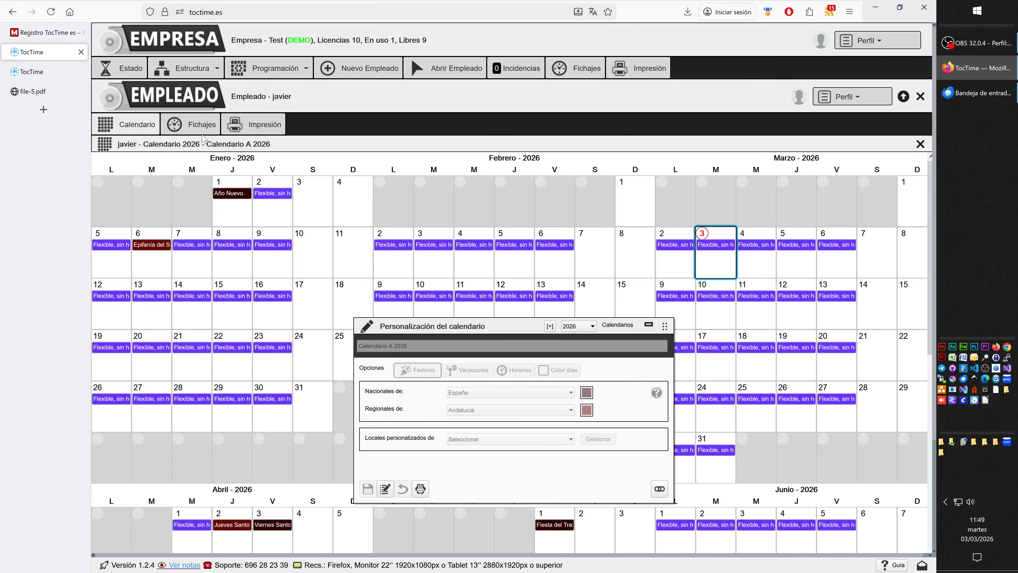
click(276, 70)
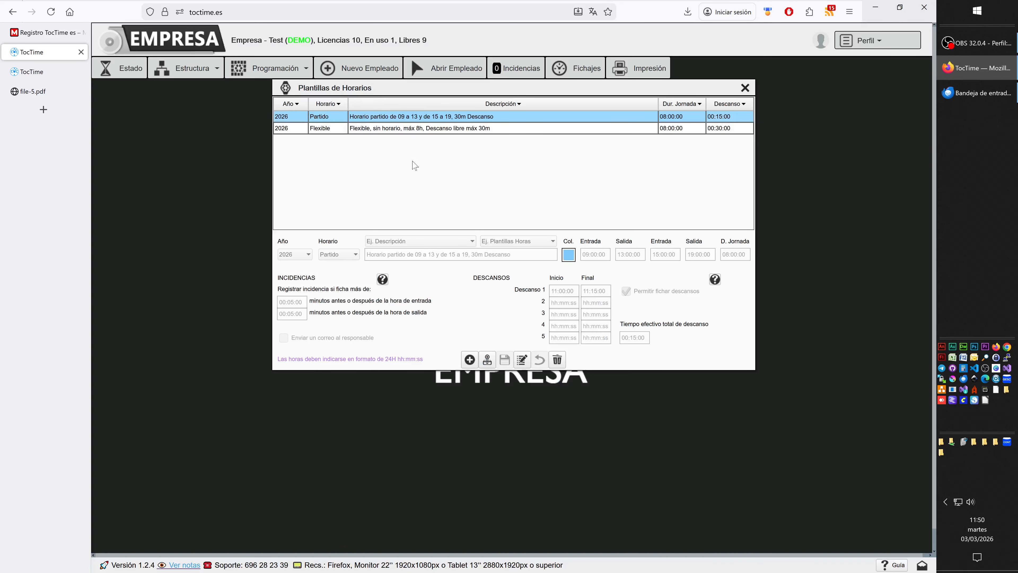
click(399, 128)
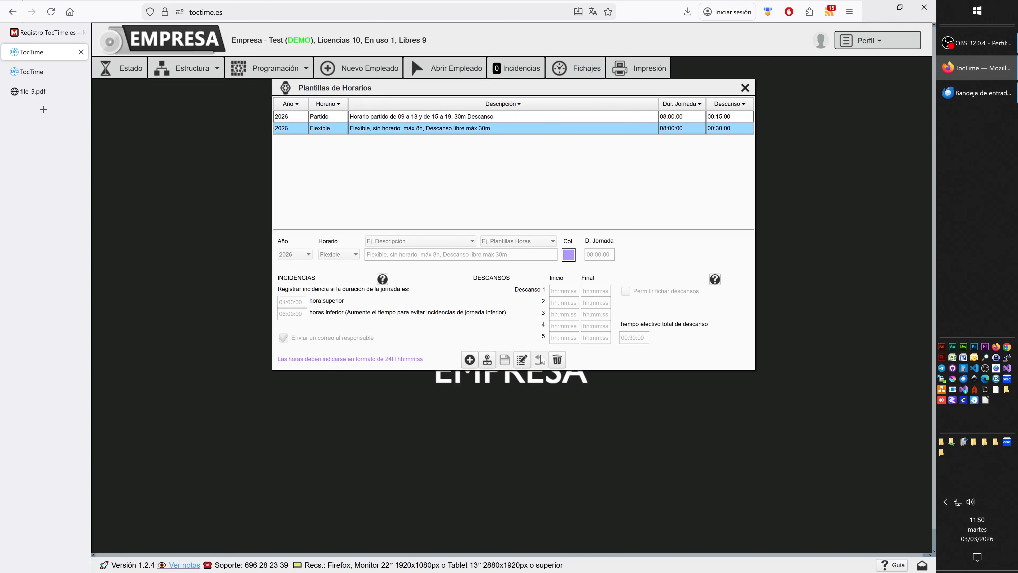
click(522, 360)
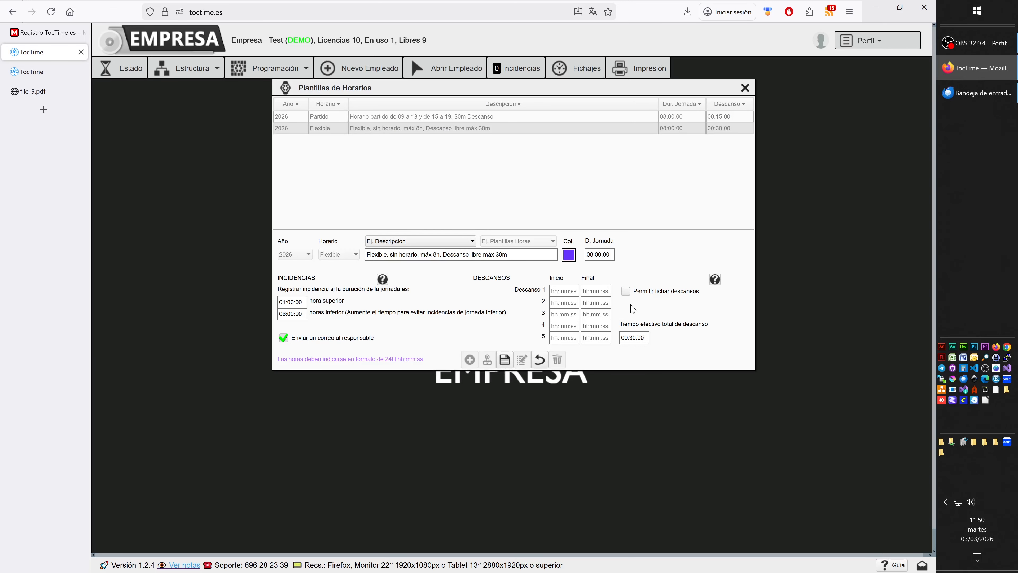
- Allow break clock-ins with Descanso 1 from 11:00:00 to 11:15:00 and save
click(627, 294)
text(11:00:00)
click(582, 292)
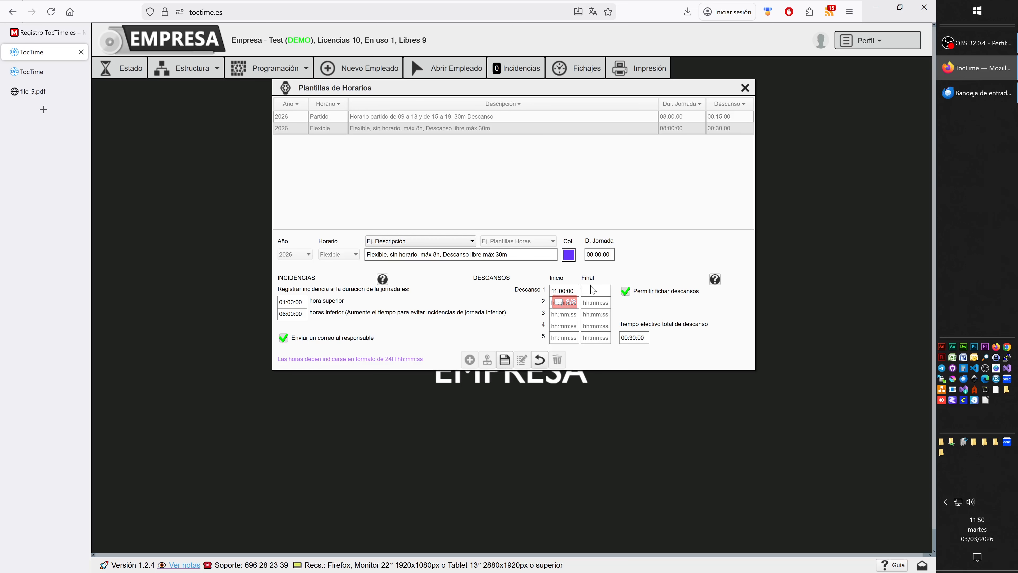
text(11:)
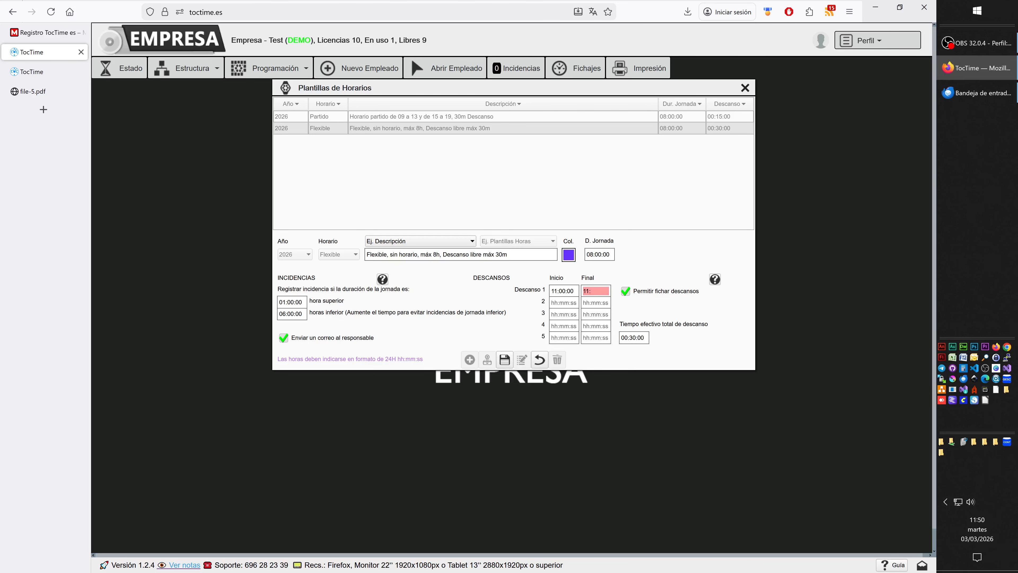
text(15:00)
click(499, 359)
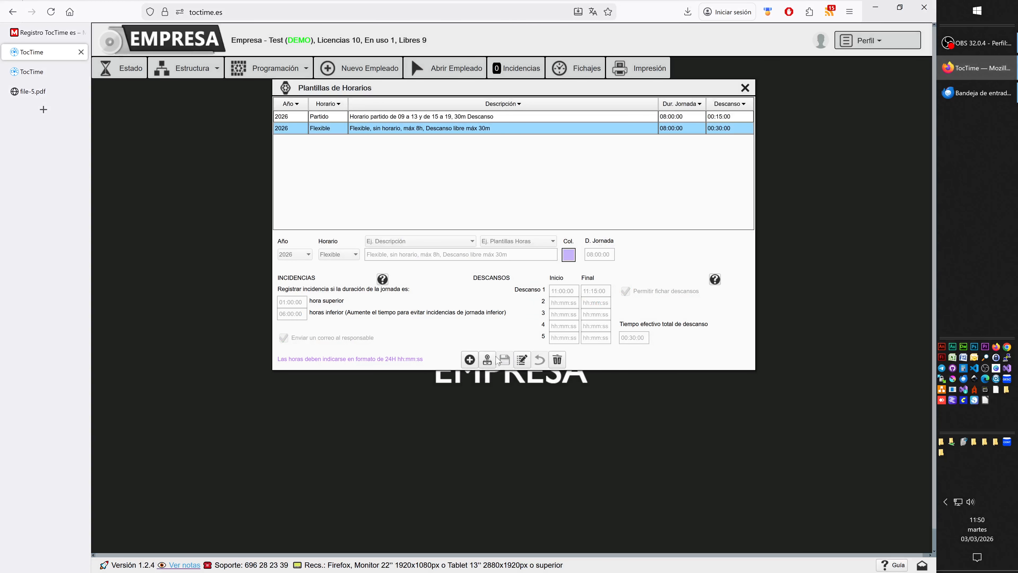
click(33, 71)
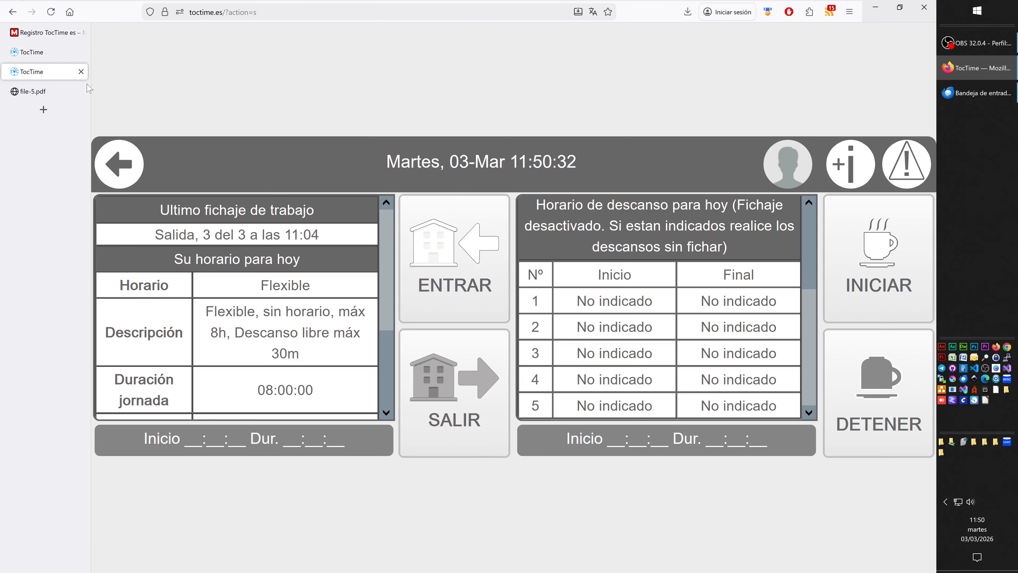
- Reload the kiosk, confirm the 11:00:00–11:15:00 break is listed, and clock in
click(51, 12)
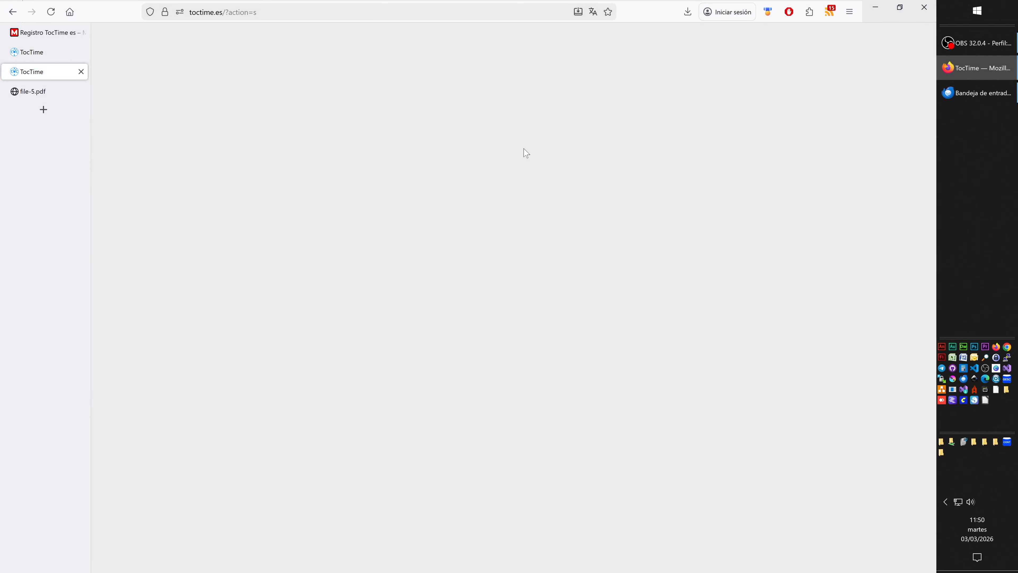
scroll(739, 285, down, 2)
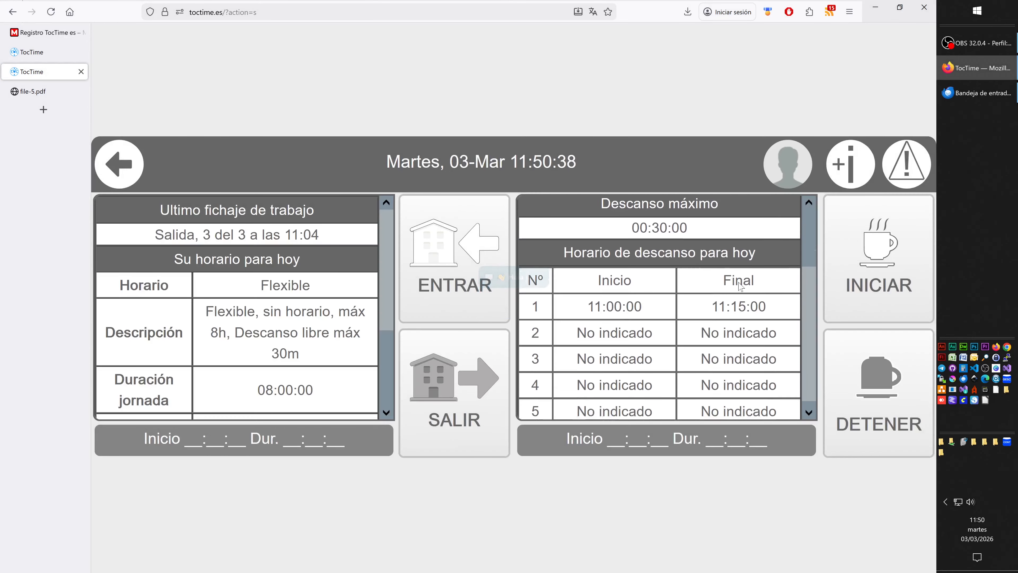
scroll(739, 286, up, 2)
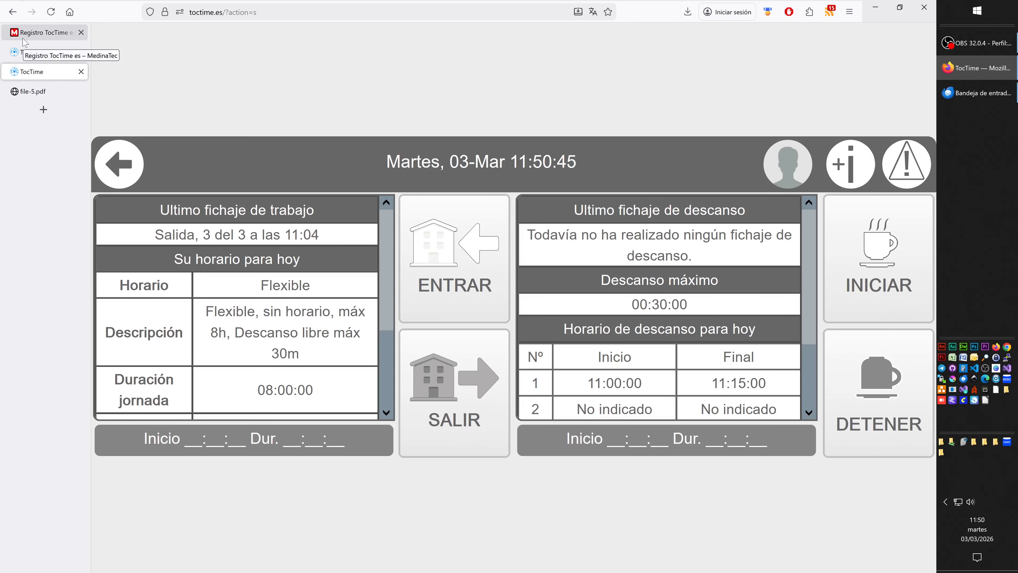
scroll(683, 376, down, 1)
scroll(683, 379, down, 2)
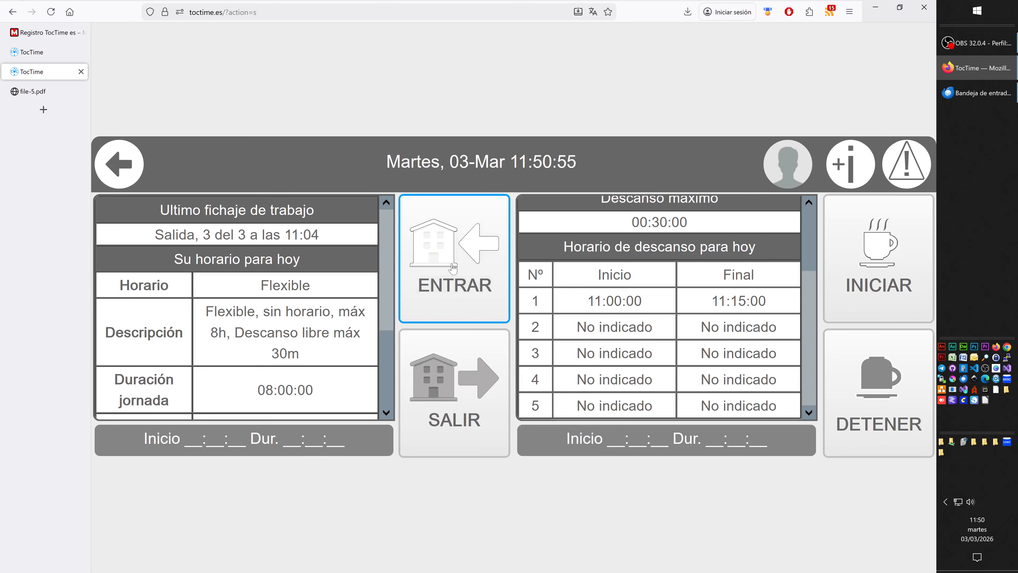
click(448, 290)
key(ctrl+Page_Up)
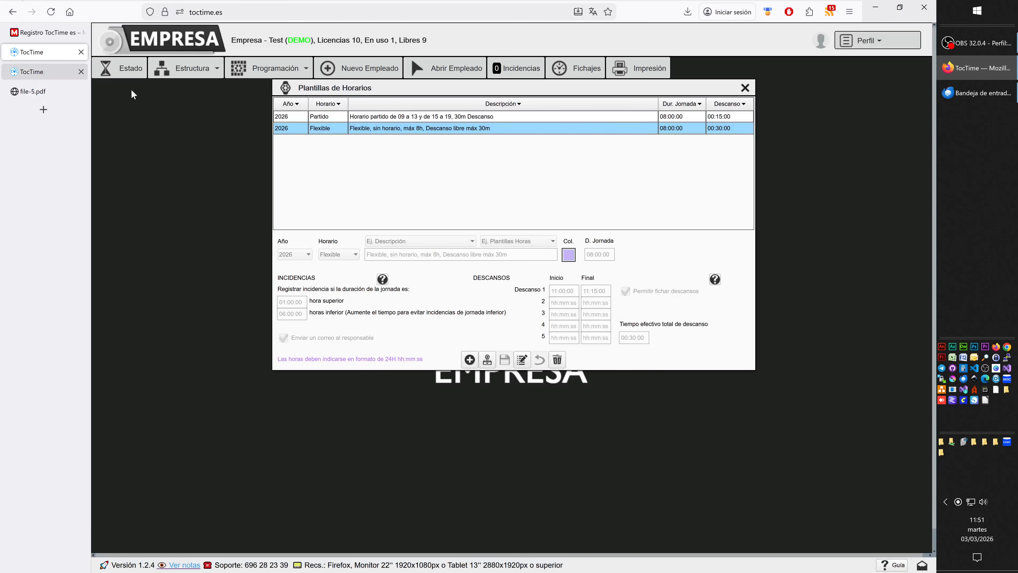
- Load the employee's punches in Gestión de fichajes, reviewing the five 03-03-2026 entries
click(574, 69)
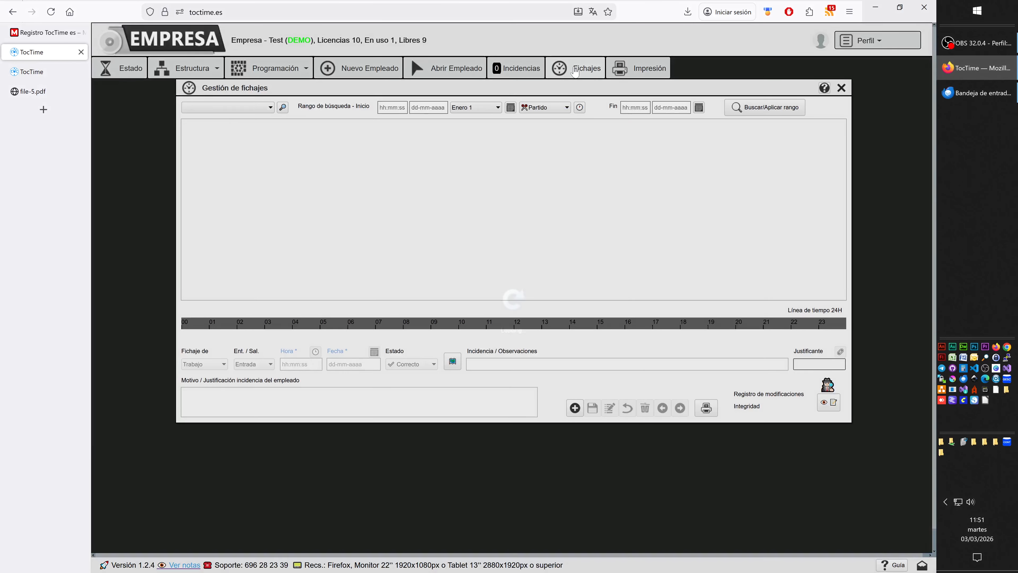
click(226, 107)
click(225, 132)
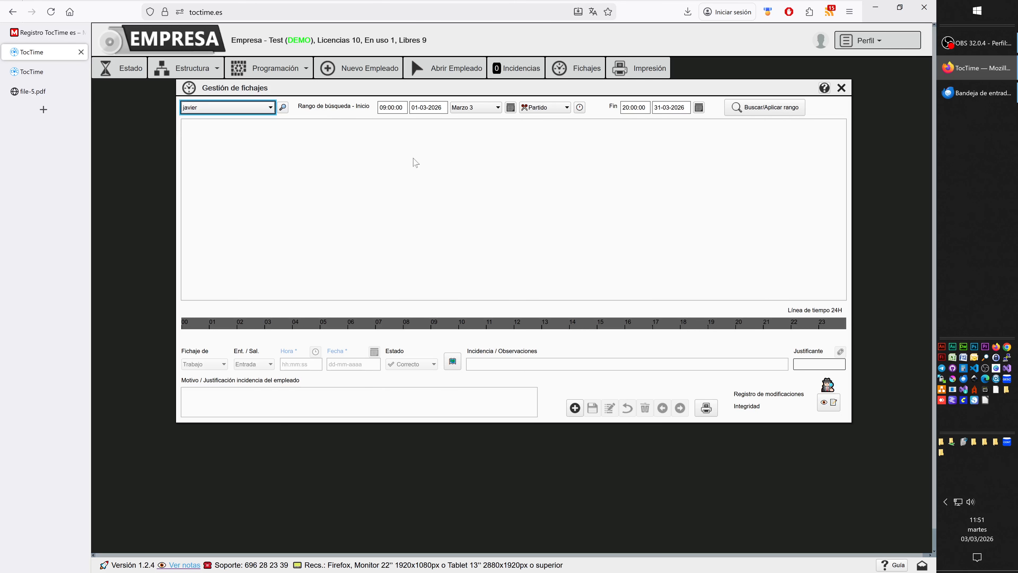
click(754, 107)
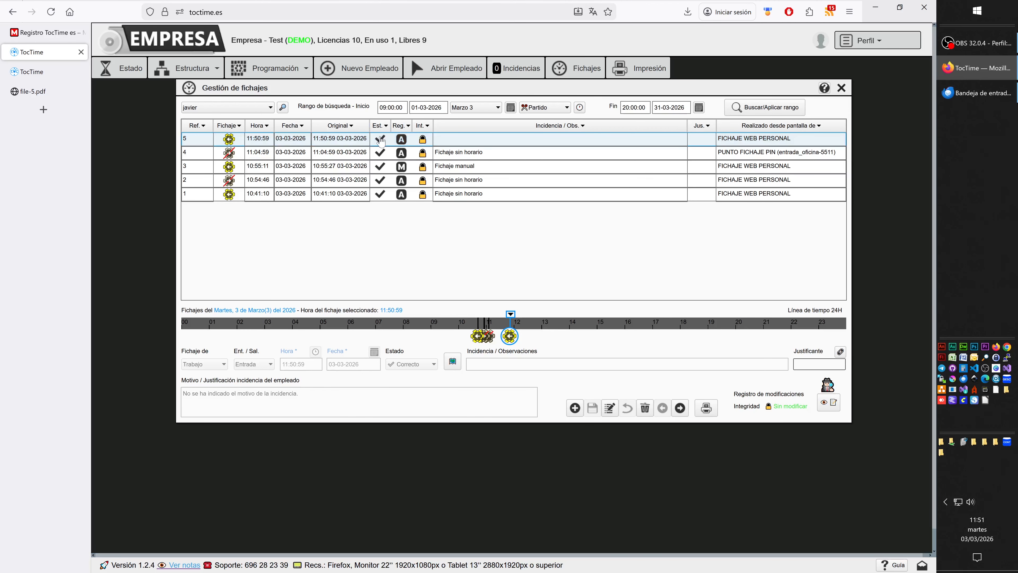
click(841, 87)
click(266, 69)
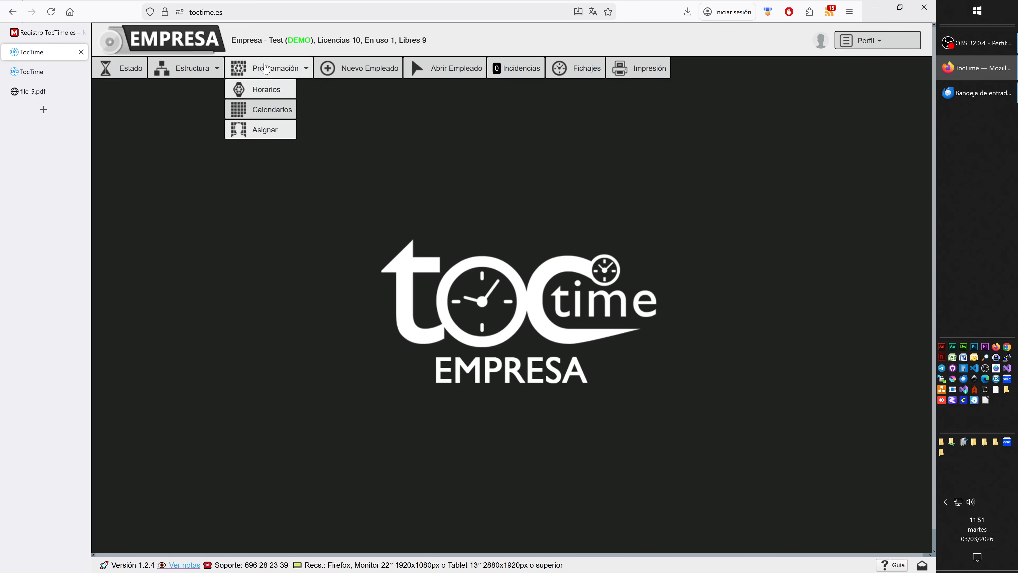
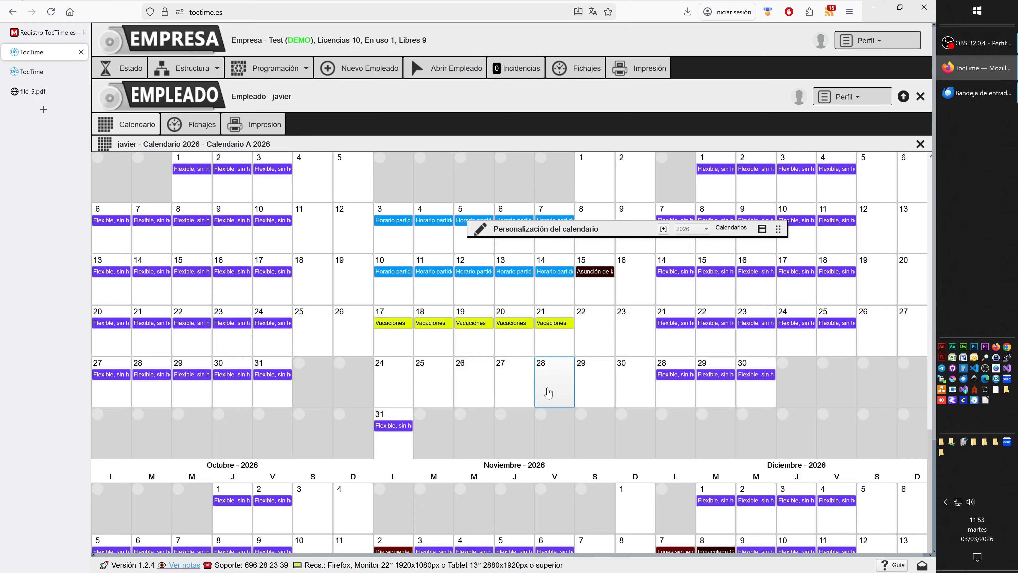
- Mark 10–14 August as Vacaciones days in javier's Calendario A 2026
drag(550, 374, 551, 289)
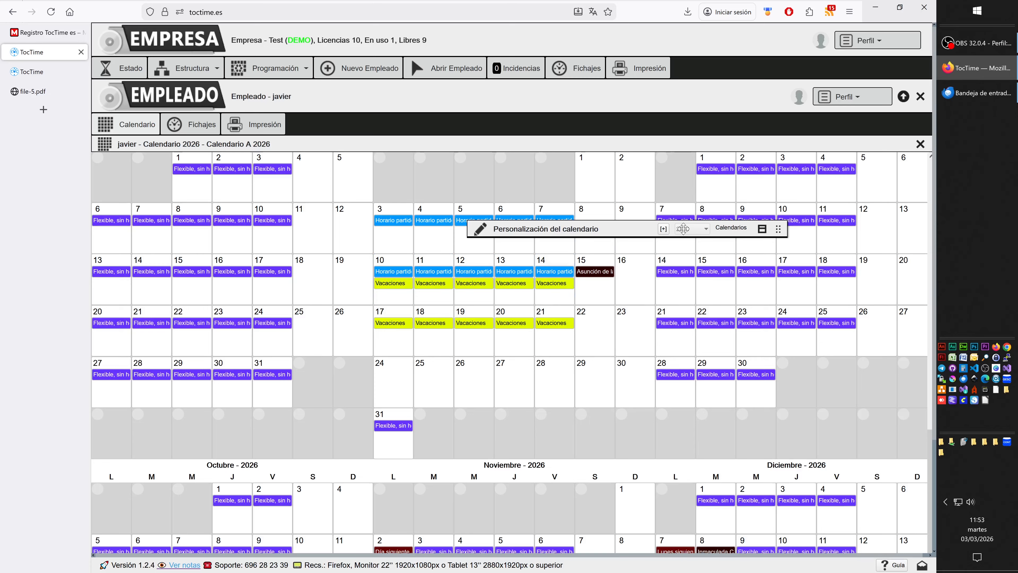
click(763, 229)
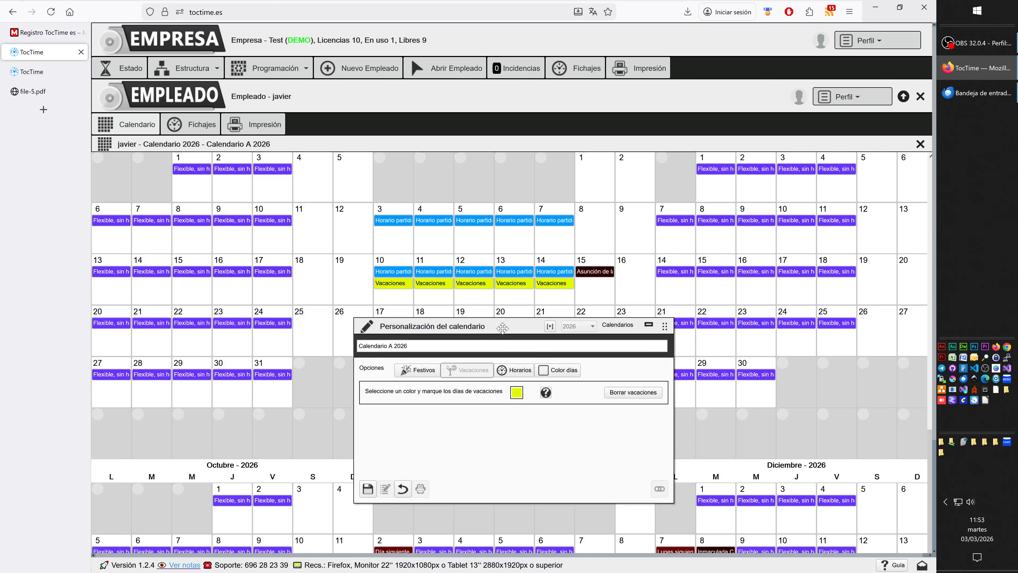
drag(502, 327, 708, 172)
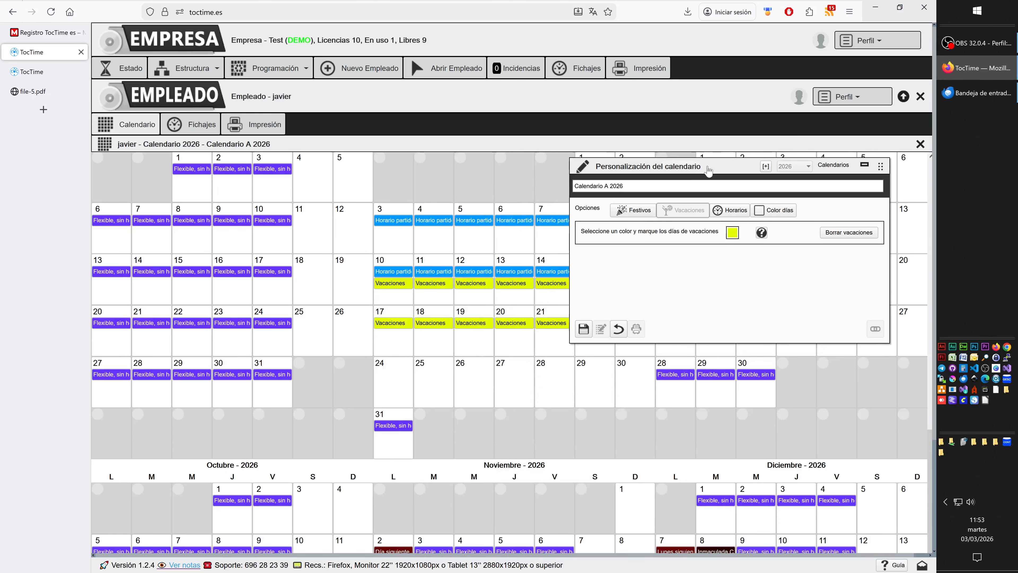
click(729, 210)
- Clear the Horario partido schedule from 10–14 August
click(392, 278)
click(432, 274)
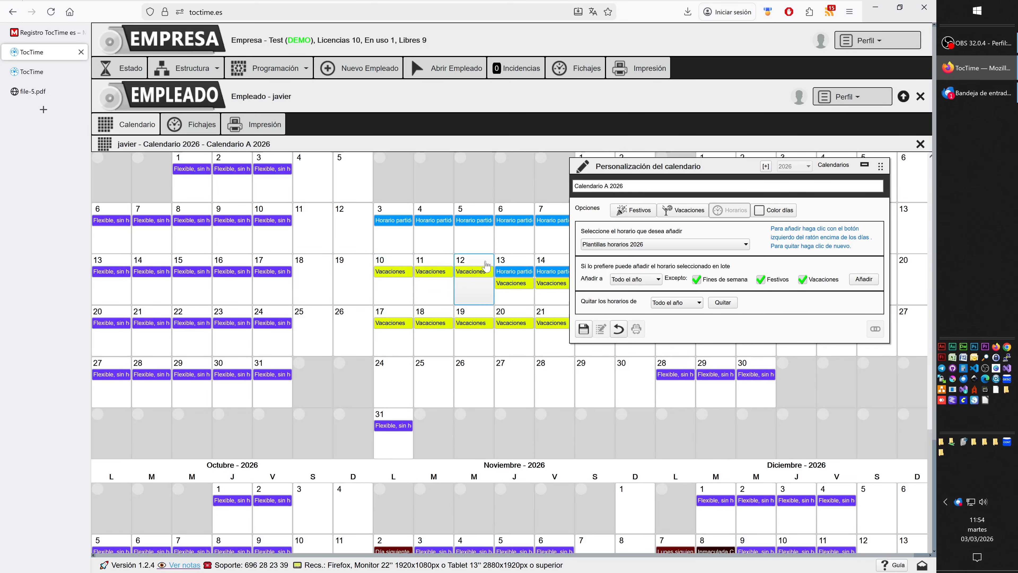
click(473, 271)
click(513, 268)
click(553, 265)
drag(720, 163, 756, 148)
- Assign the split 09–13 / 15–19 Horario partido schedule to 24–28 August
click(671, 244)
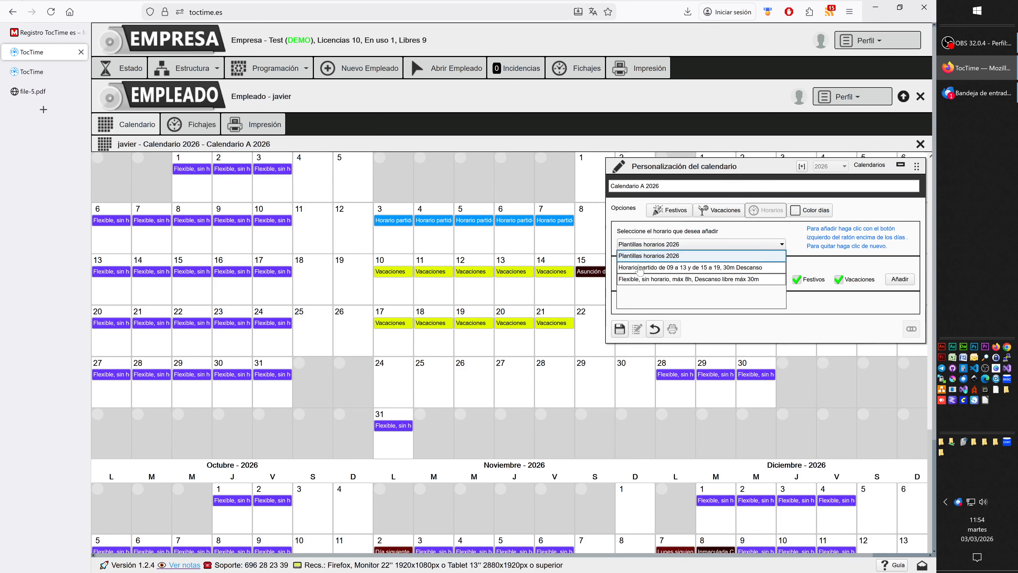
click(629, 272)
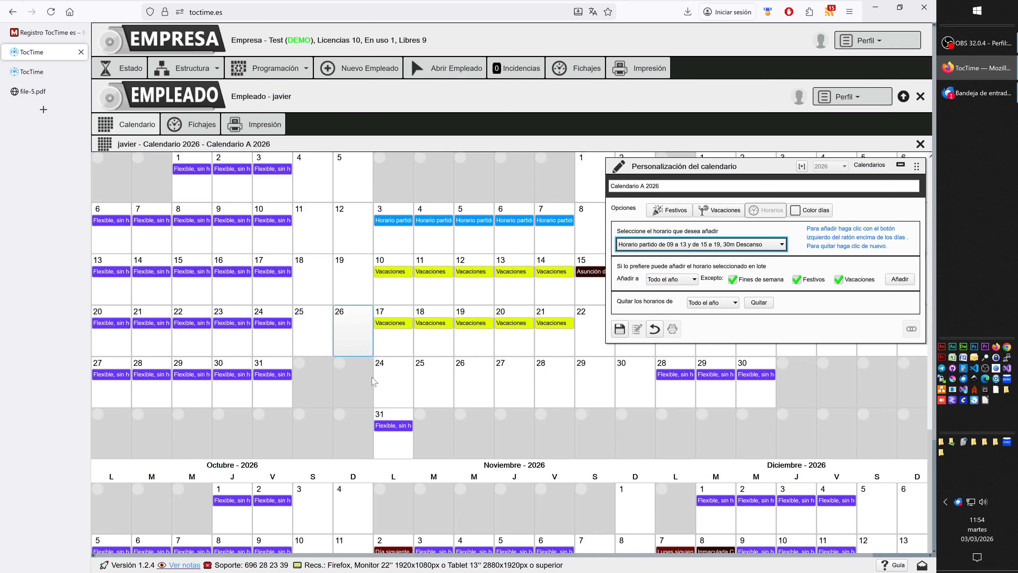
click(383, 386)
click(451, 383)
click(473, 384)
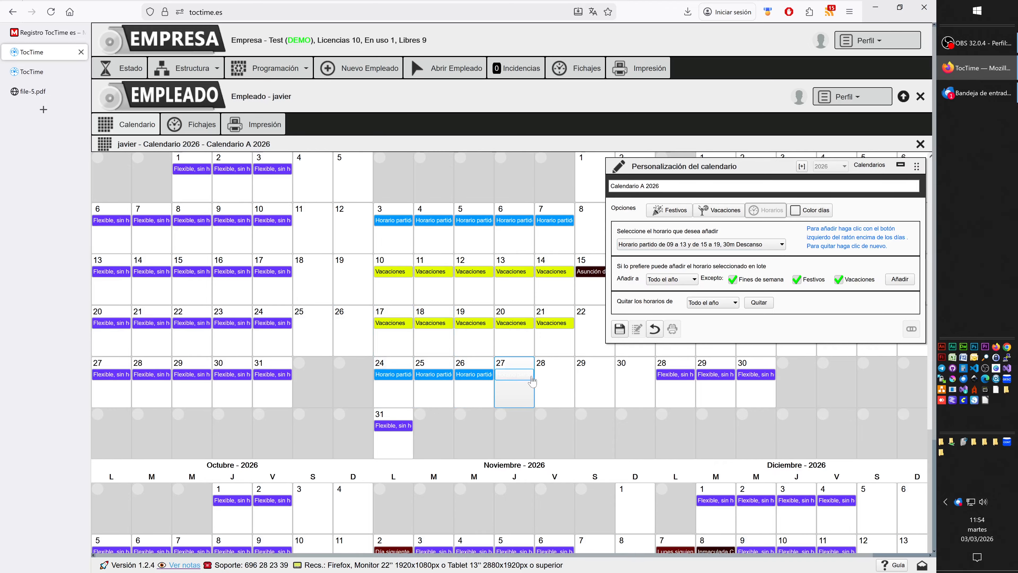
click(514, 384)
click(554, 384)
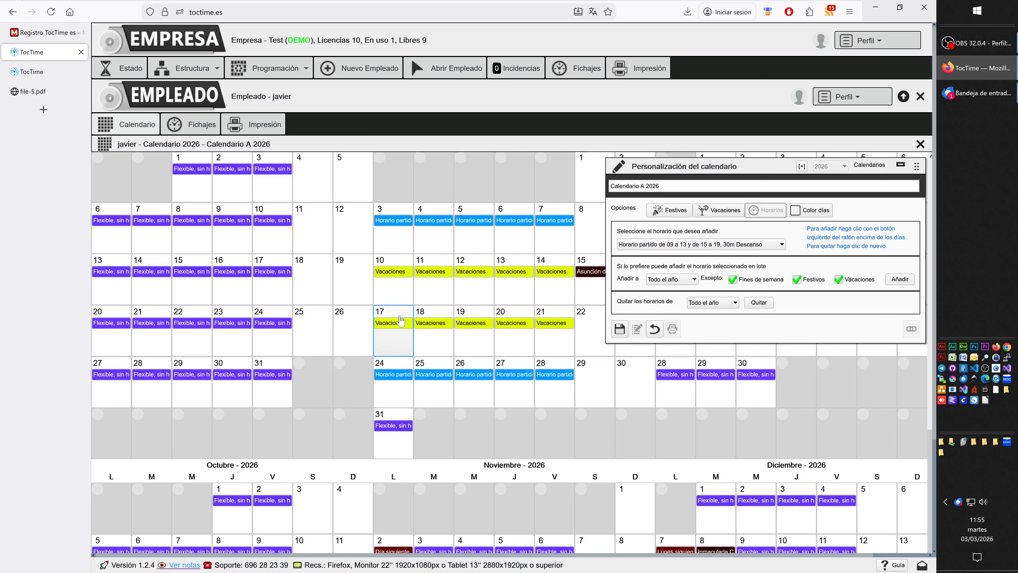
- Clear the Vacaciones mark from 17 August, then toggle a vacation mark on 16 July
click(720, 210)
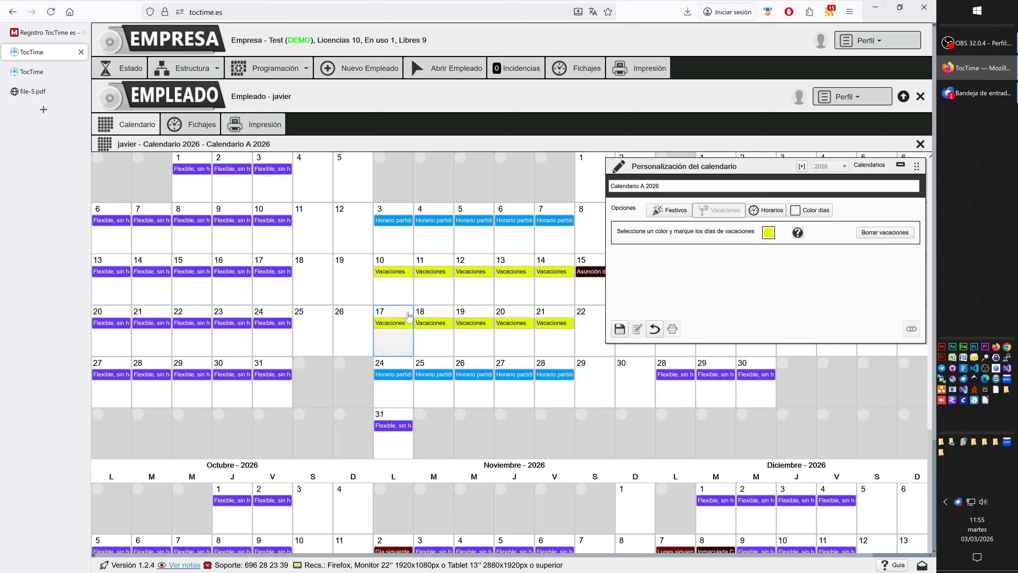
click(385, 341)
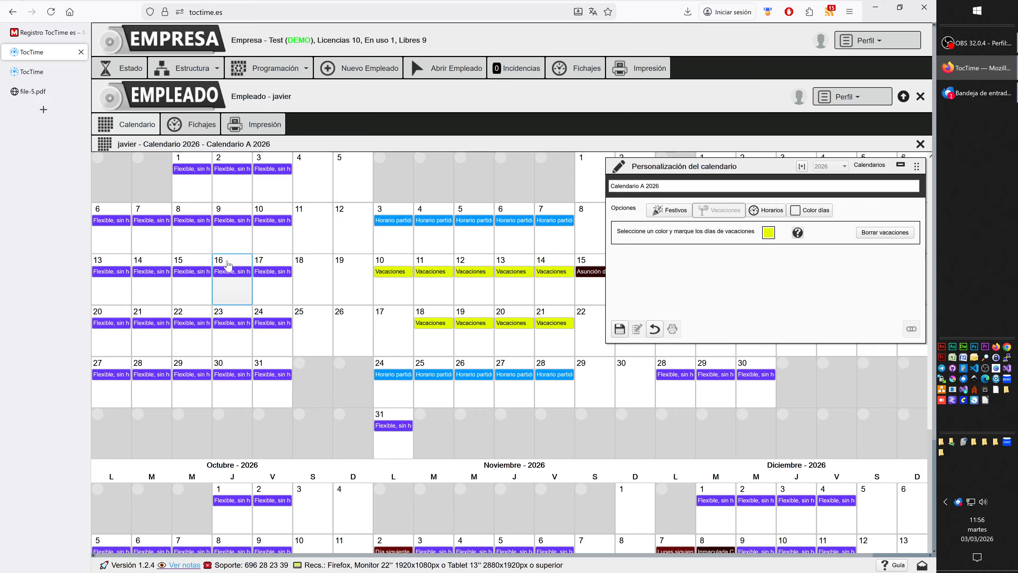
click(216, 278)
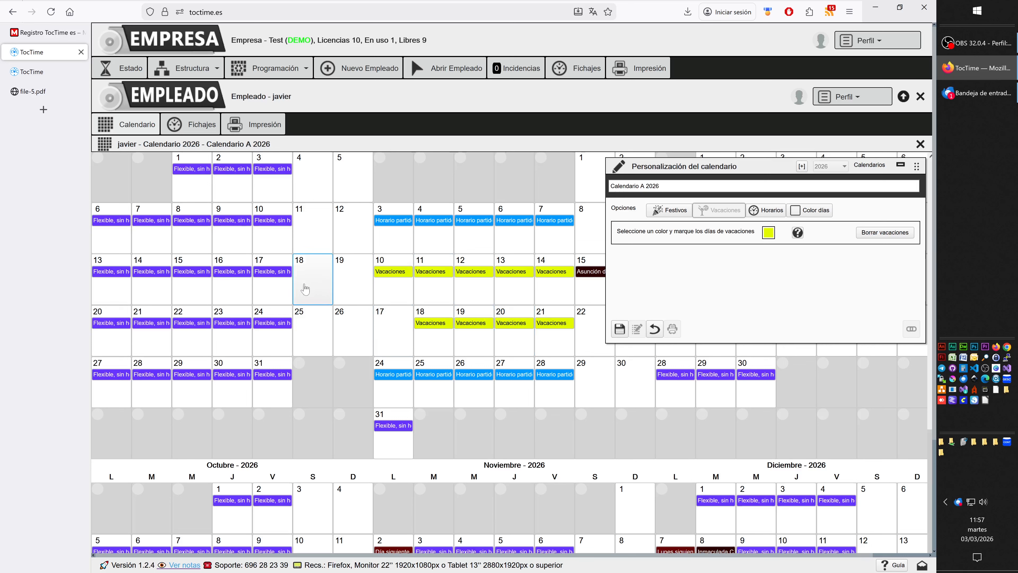
- Replace 16 July's Flexible schedule with Horario partido and save the calendar
click(759, 213)
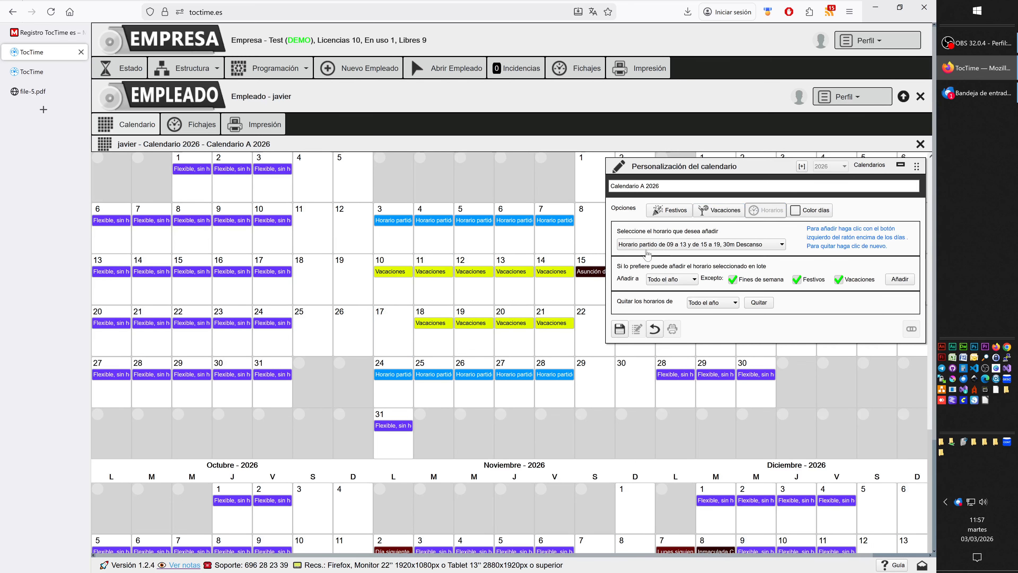
click(223, 301)
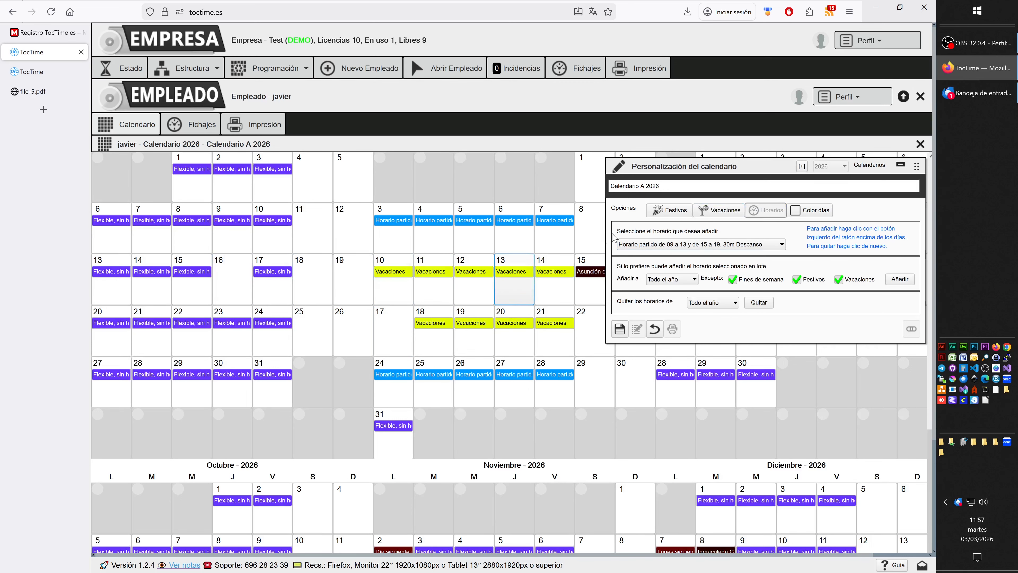
click(625, 245)
click(630, 270)
click(233, 280)
click(619, 328)
drag(917, 166, 646, 223)
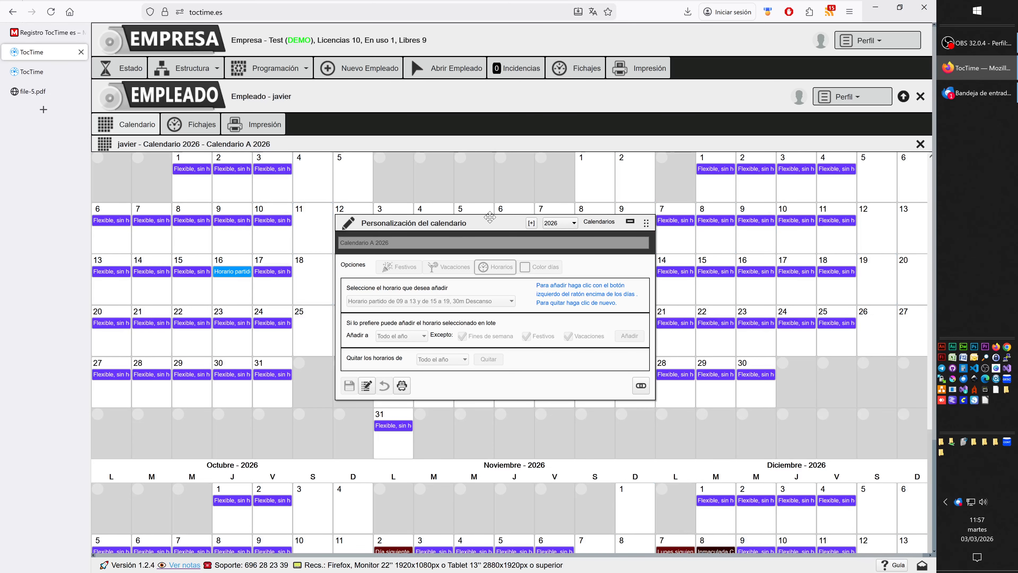
- Show Procedencia de las plantillas, listing Horarios and Vacaciones as personalised for the employee
drag(492, 221, 621, 248)
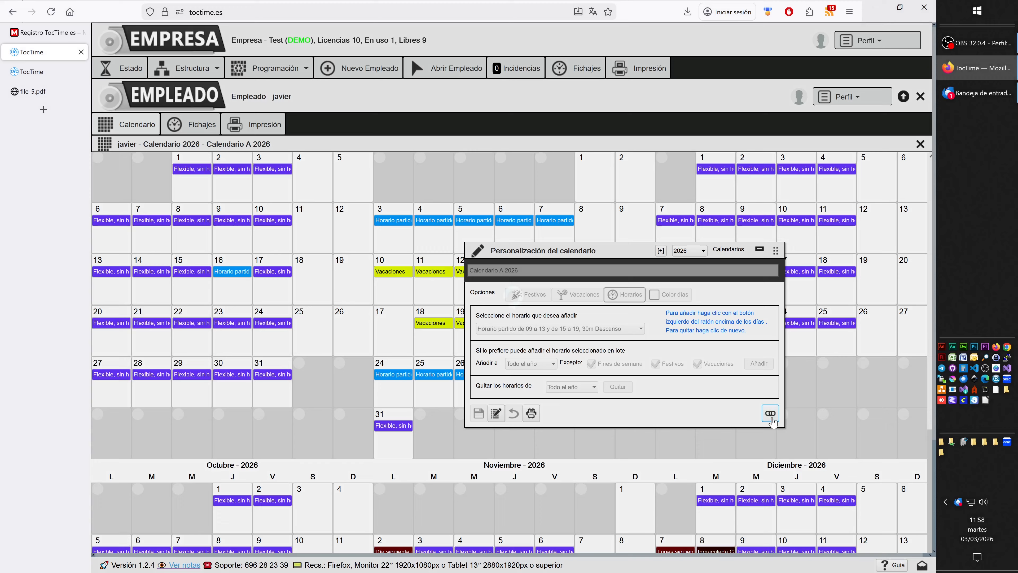
click(770, 413)
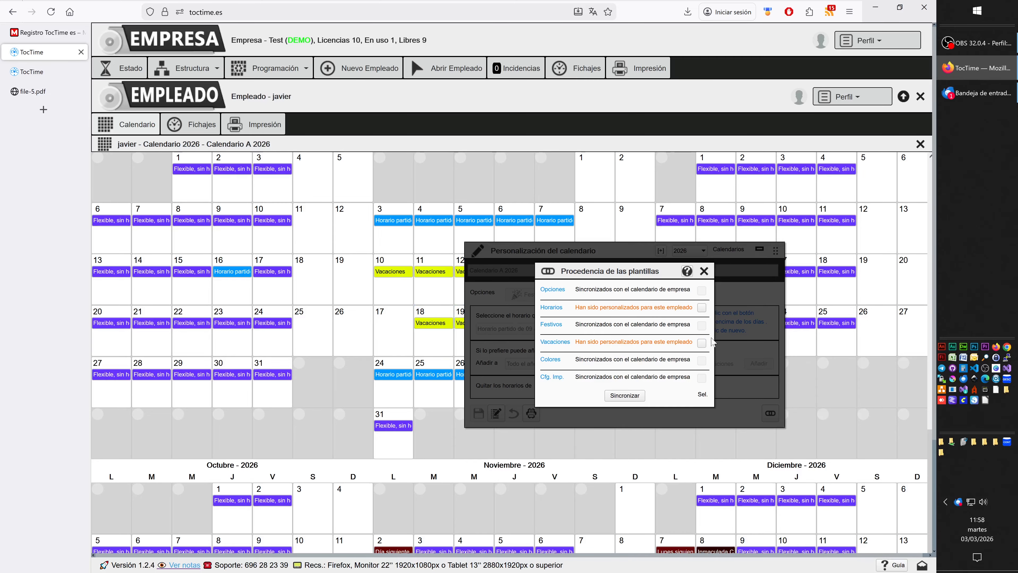
- Resync Vacaciones and Horarios with the company calendar, accepting the discard, and review July–September
click(702, 343)
click(701, 309)
click(639, 396)
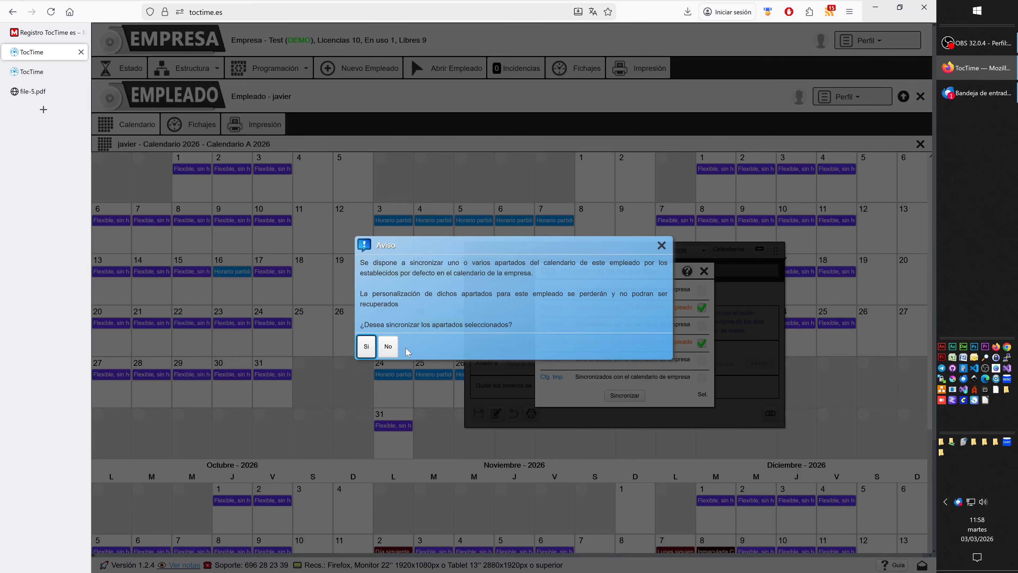
click(366, 346)
click(370, 318)
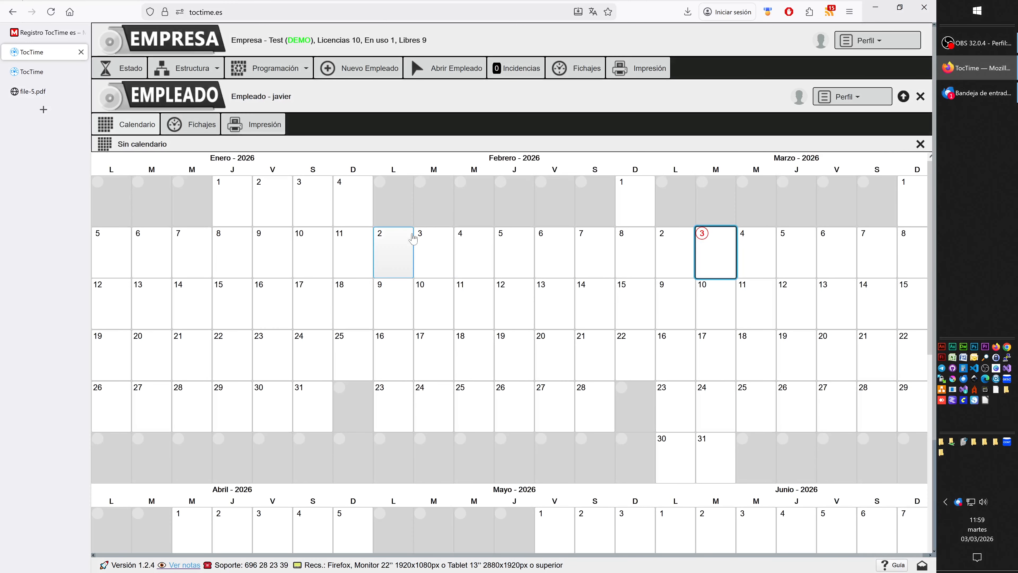
scroll(433, 313, down, 12)
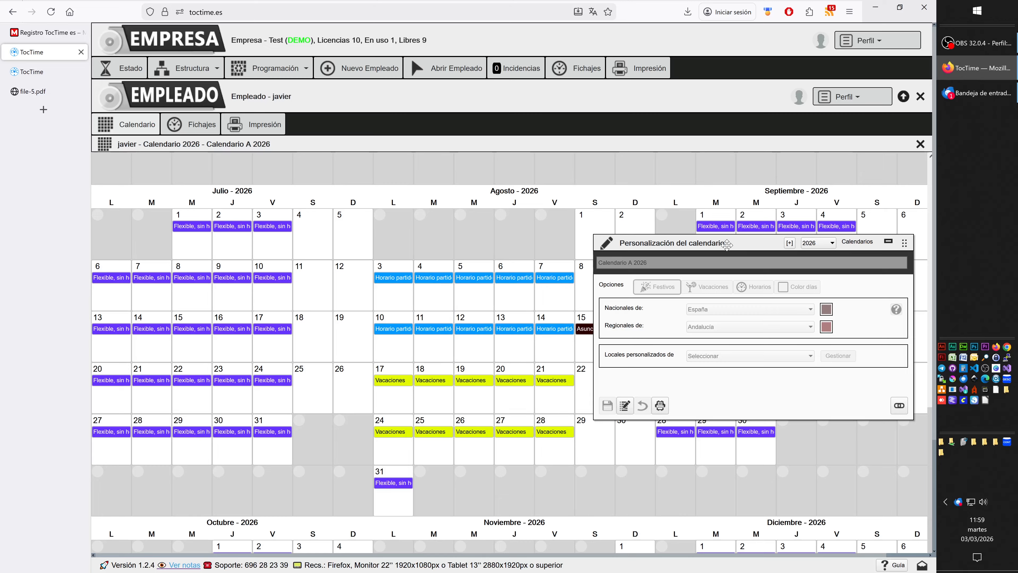
drag(699, 253, 667, 224)
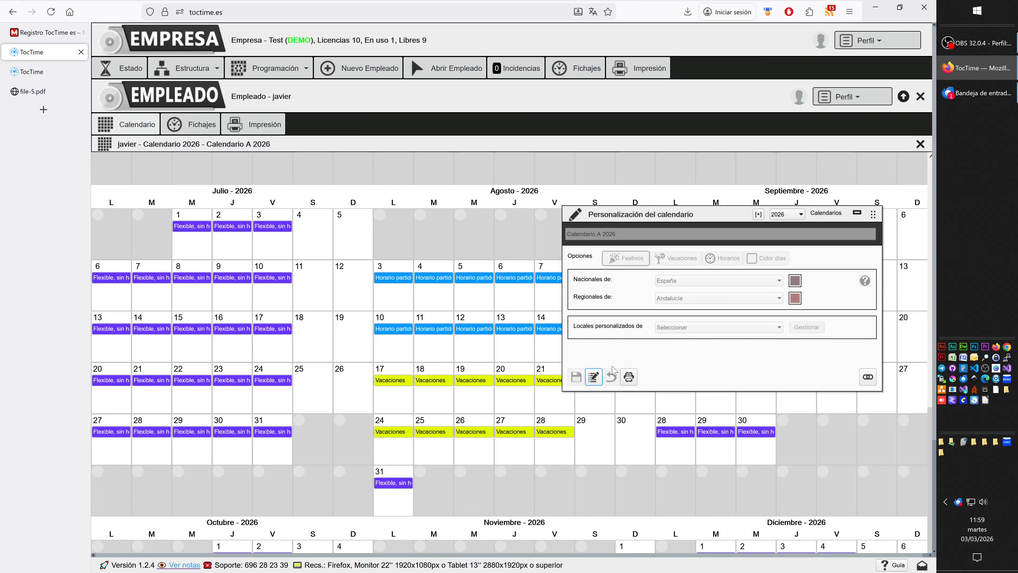
click(594, 377)
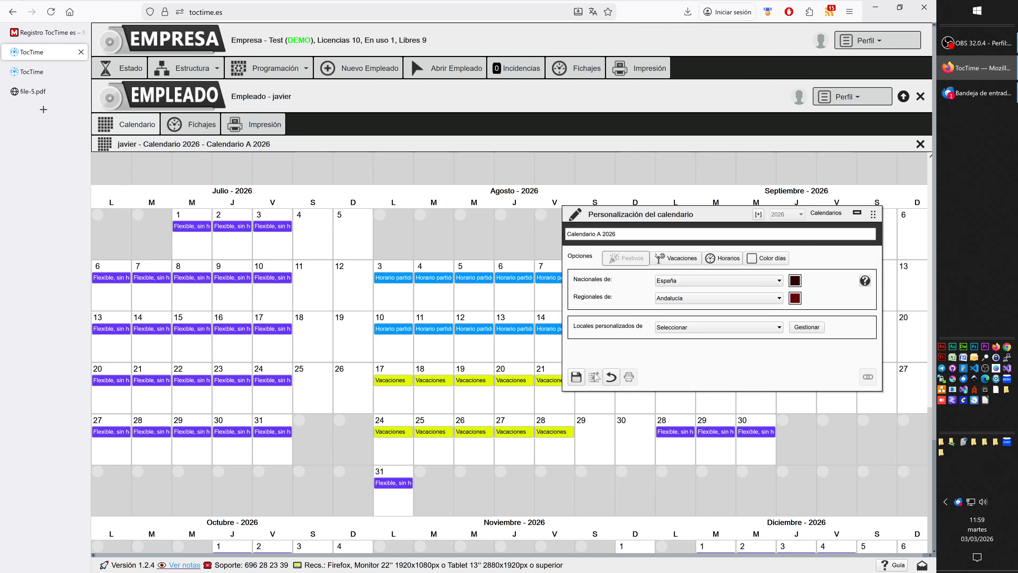
click(615, 380)
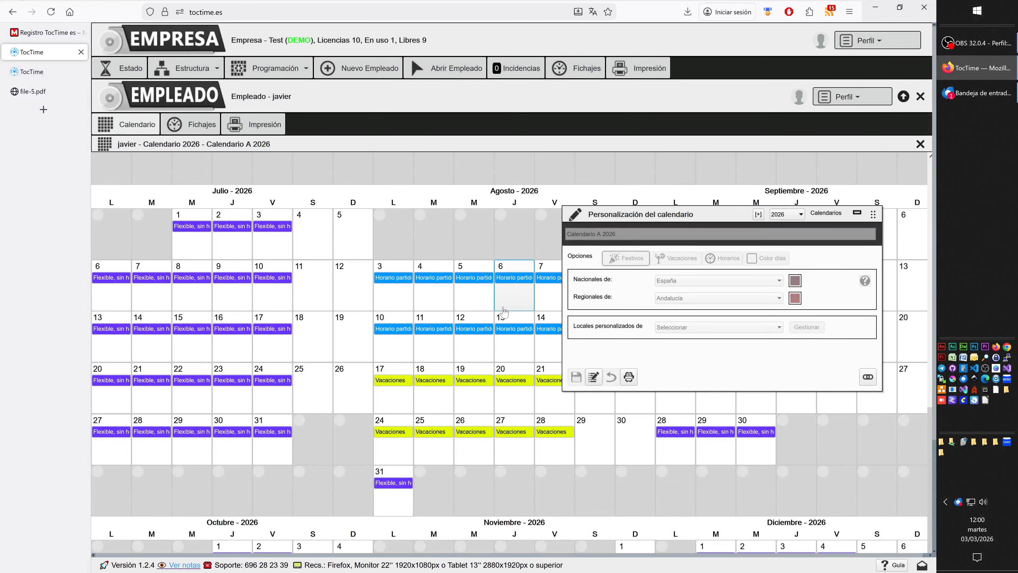
scroll(503, 311, up, 4)
drag(732, 224, 637, 350)
scroll(699, 283, up, 6)
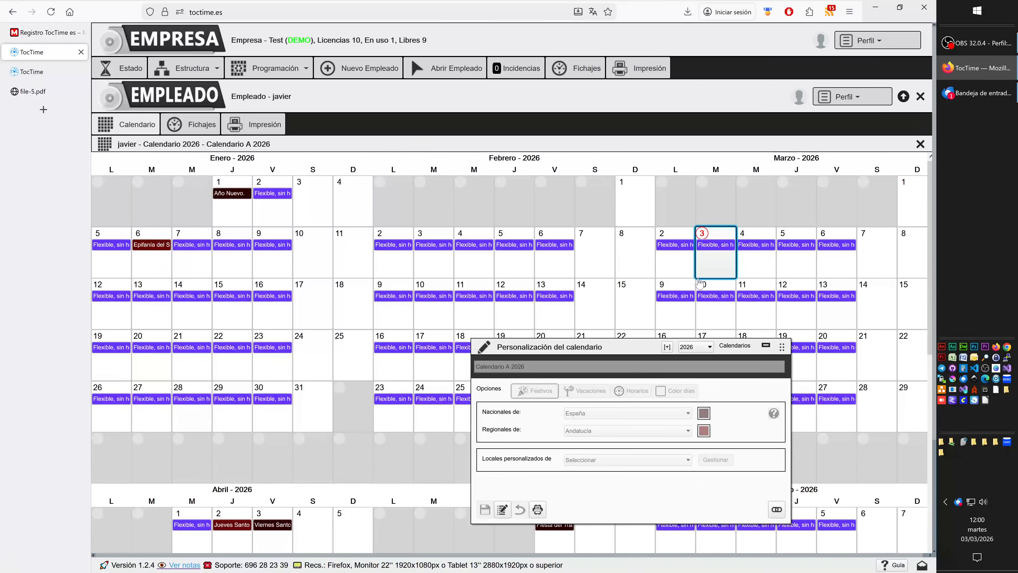
- Start a new note on 3 March titled 'Baja por lesión'
click(715, 264)
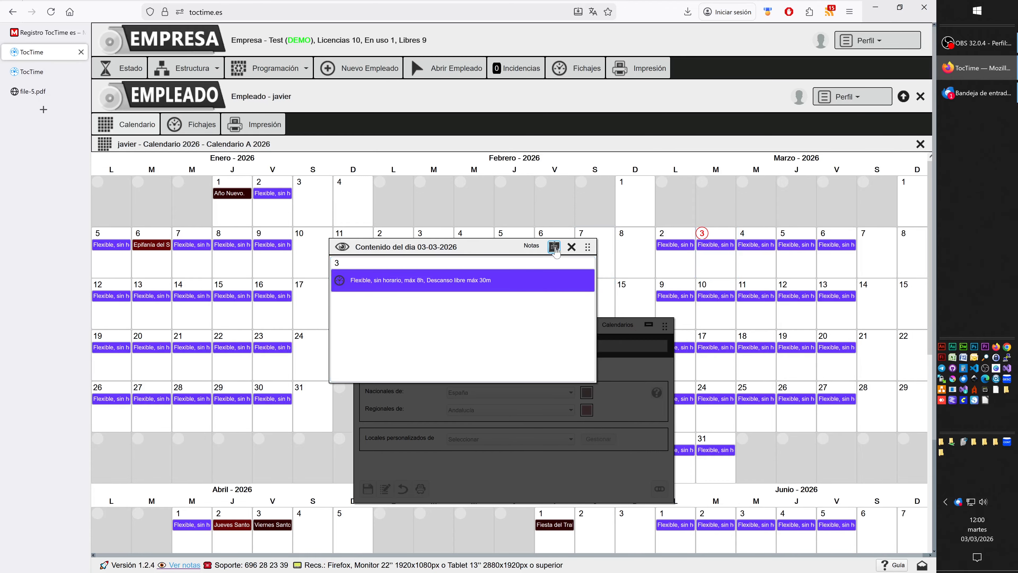
click(555, 250)
click(397, 321)
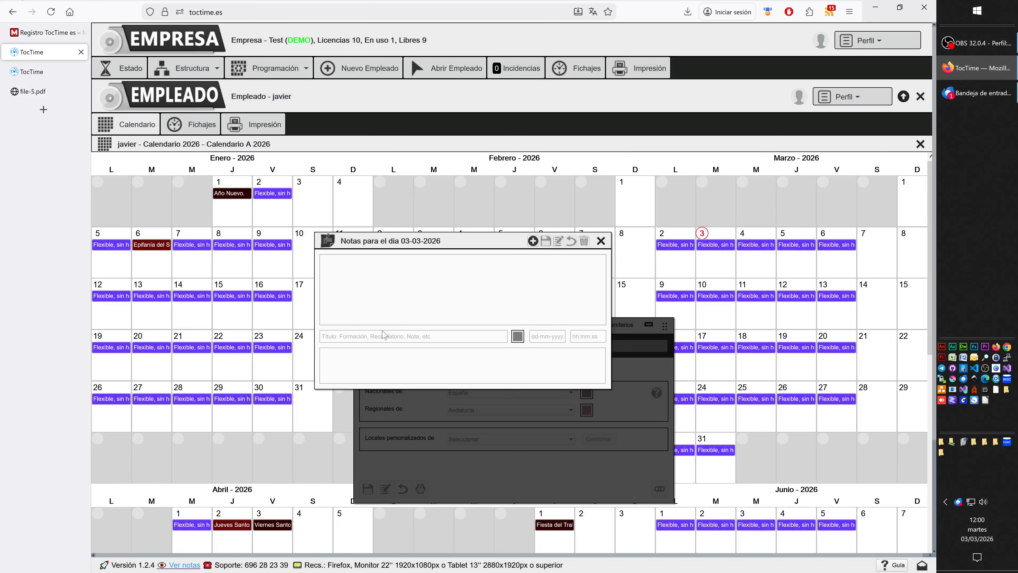
click(533, 241)
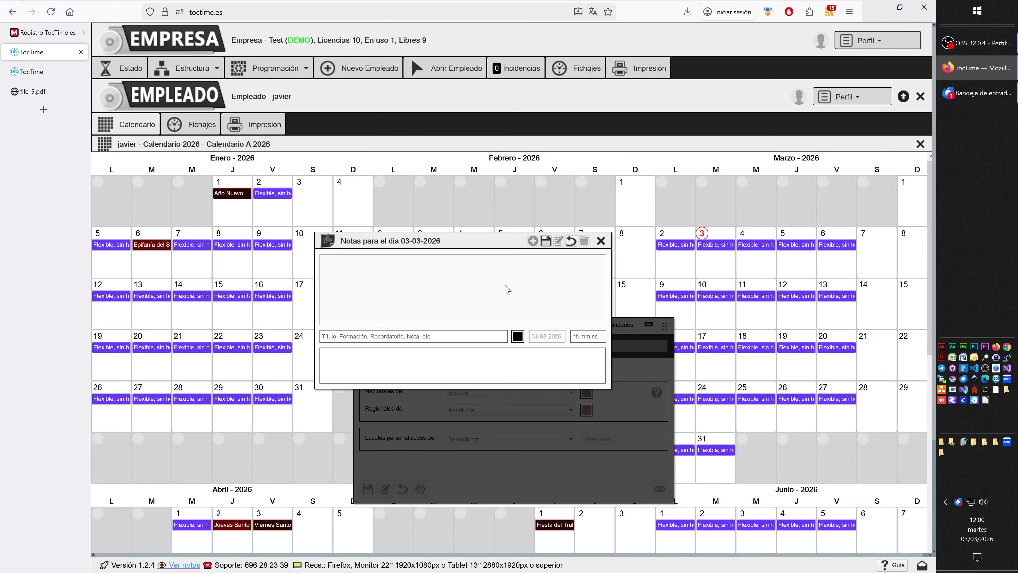
click(358, 336)
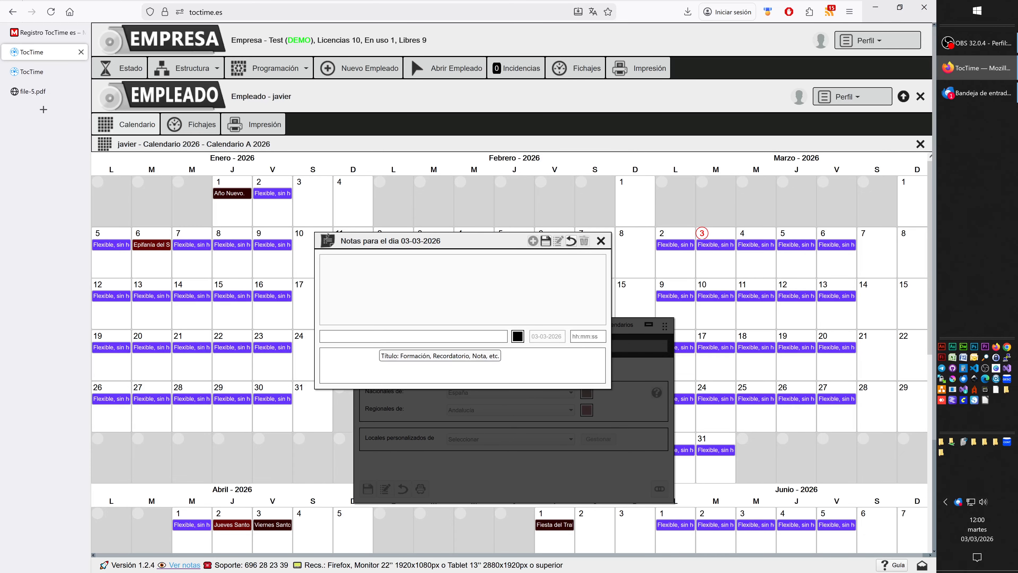
text(Baja por lesión)
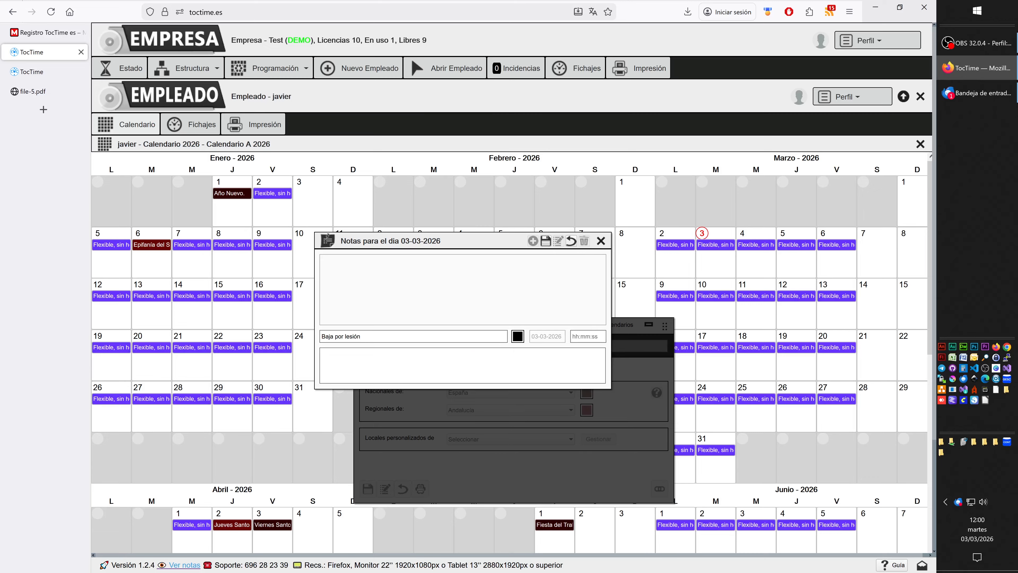
click(379, 360)
- Colour the 'Baja por lesión' note bright green and save it to 3 March
click(373, 340)
click(517, 336)
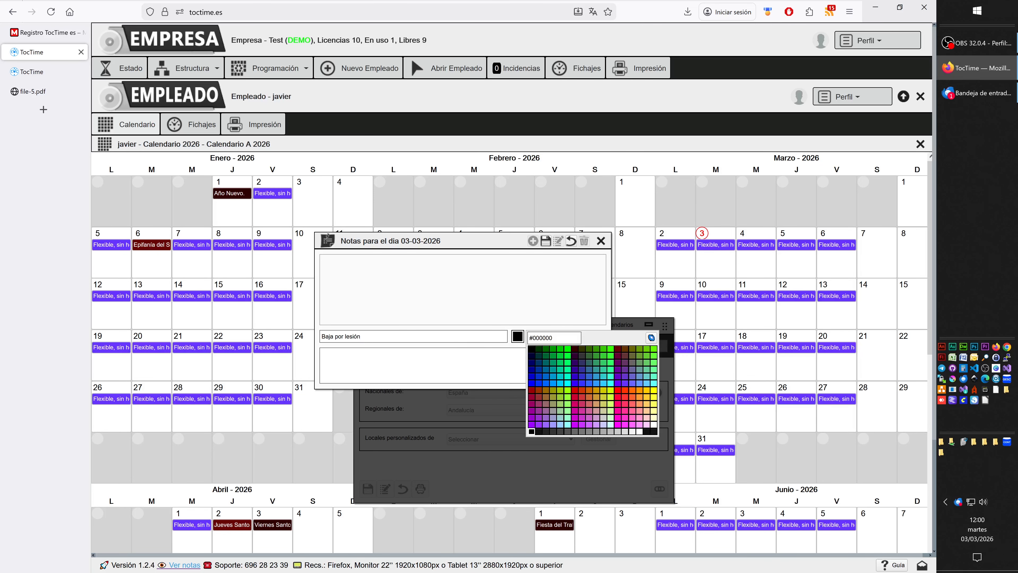
click(567, 369)
click(647, 349)
click(653, 350)
click(546, 241)
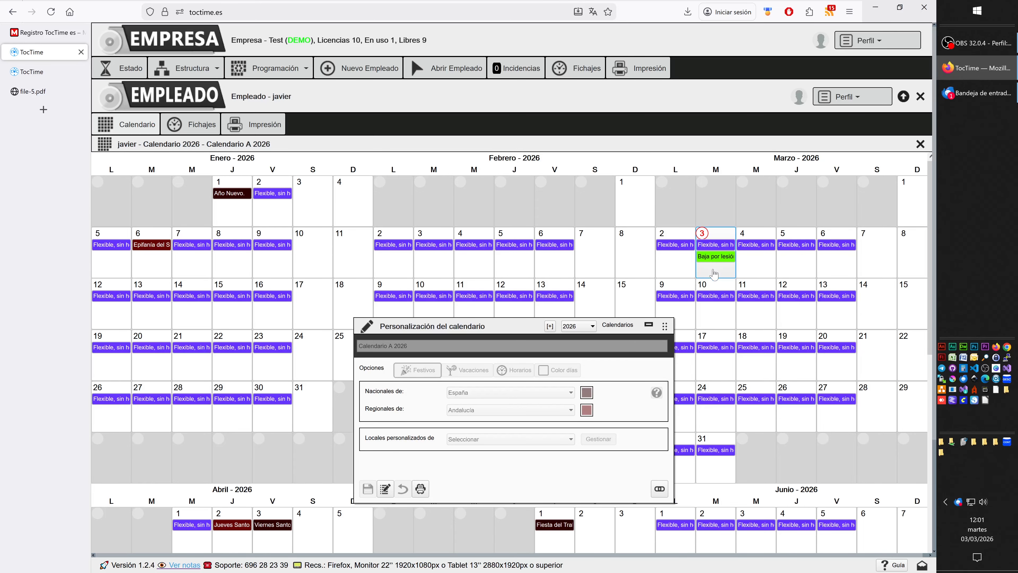
- Print javier's 1–31 March 2026 timesheet using the Mod.2 (Mens. con calendario) model
click(659, 72)
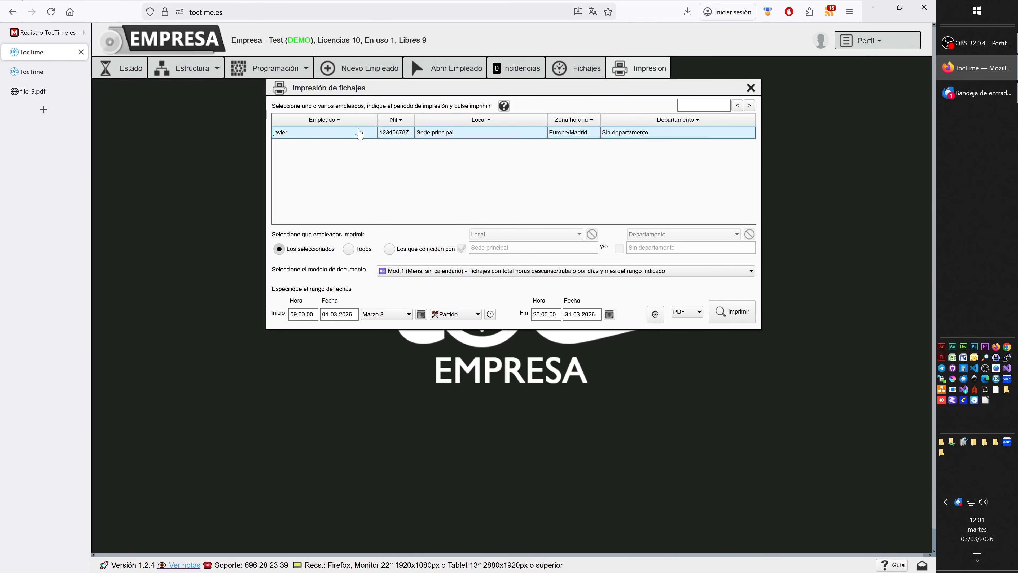
click(426, 272)
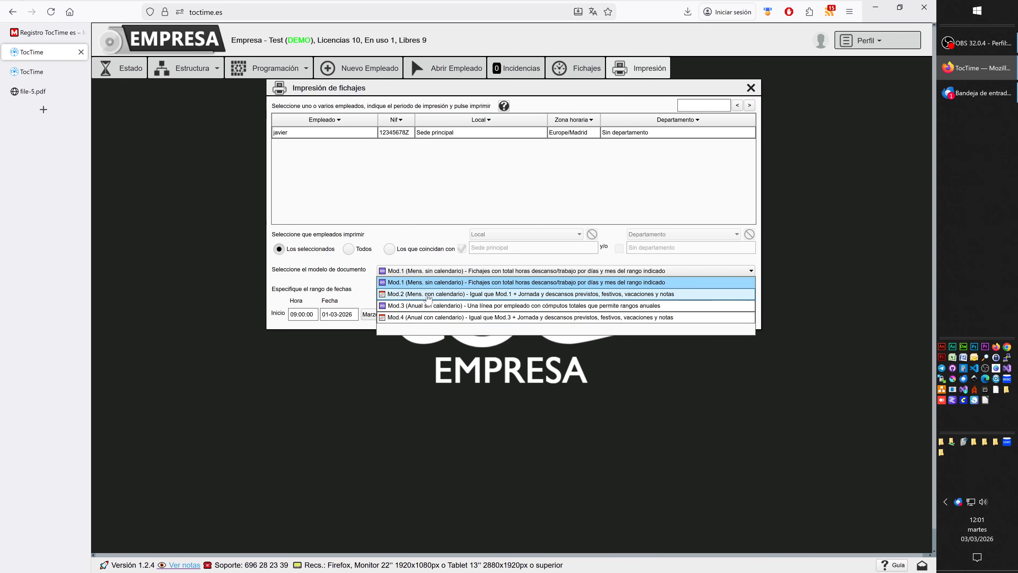
click(431, 297)
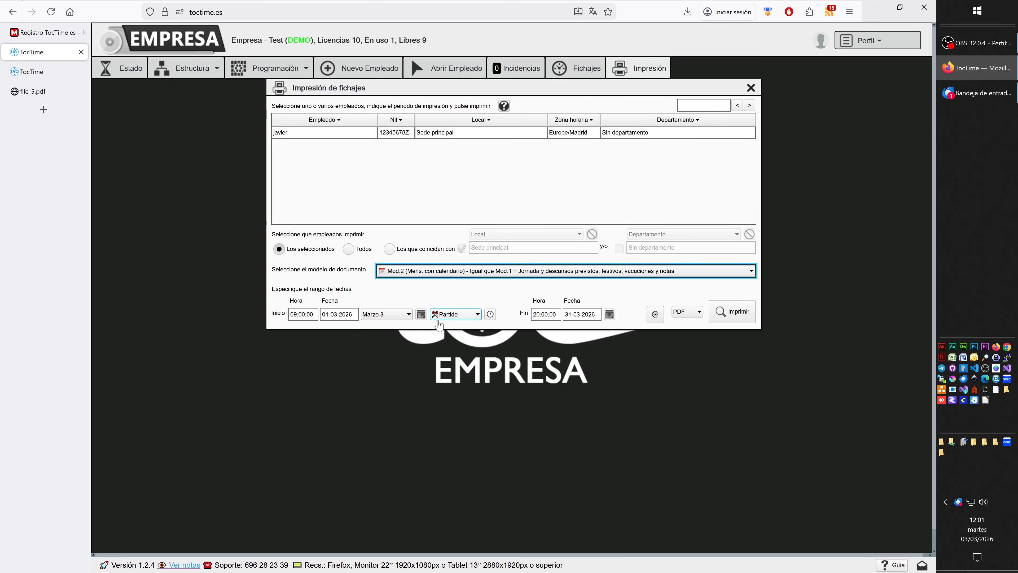
click(729, 313)
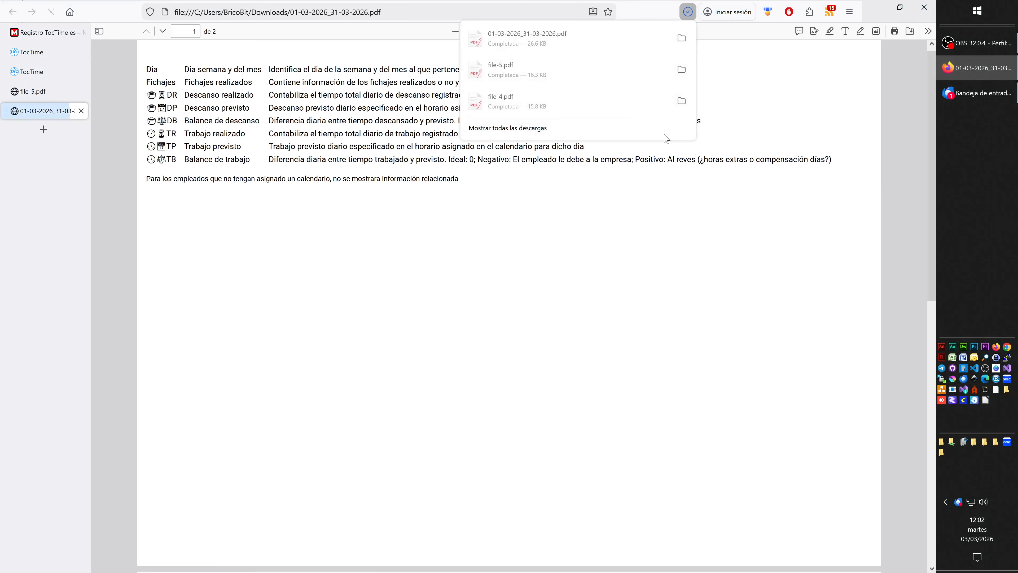
click(522, 279)
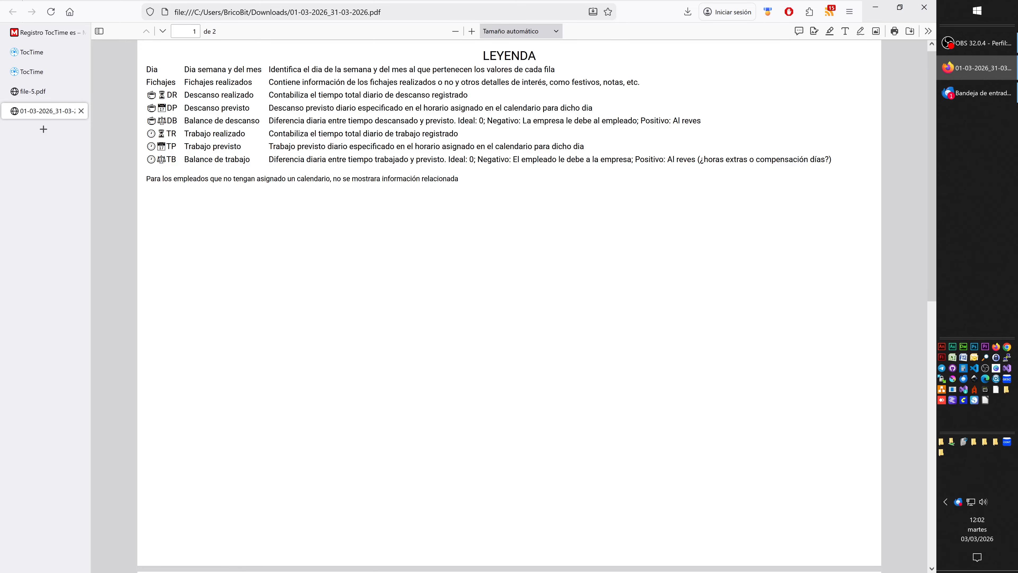
- Scroll the March timesheet PDF to page 2's daily table
scroll(286, 138, up, 1)
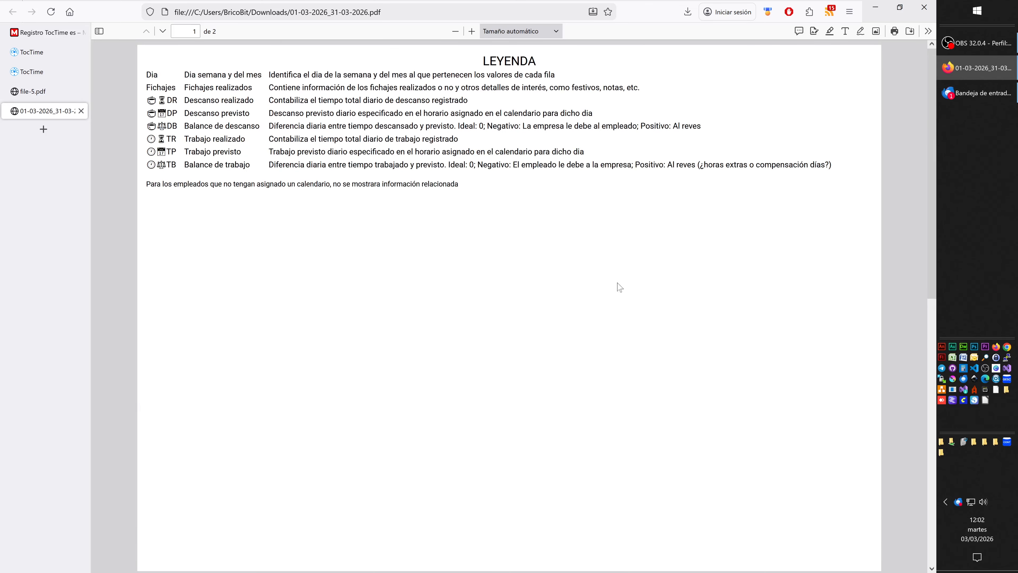
scroll(619, 287, down, 10)
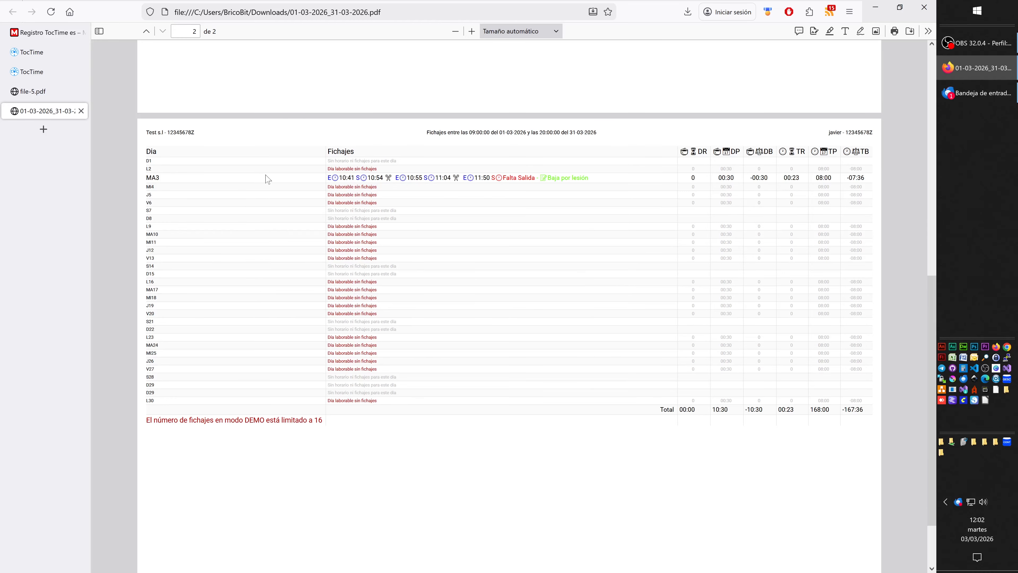
- Check the D1 and MA3 rows, confirming the 'Baja por lesión' note, then return to TocTime
double_click(149, 160)
click(176, 162)
drag(327, 161, 397, 163)
click(403, 164)
drag(539, 178, 588, 178)
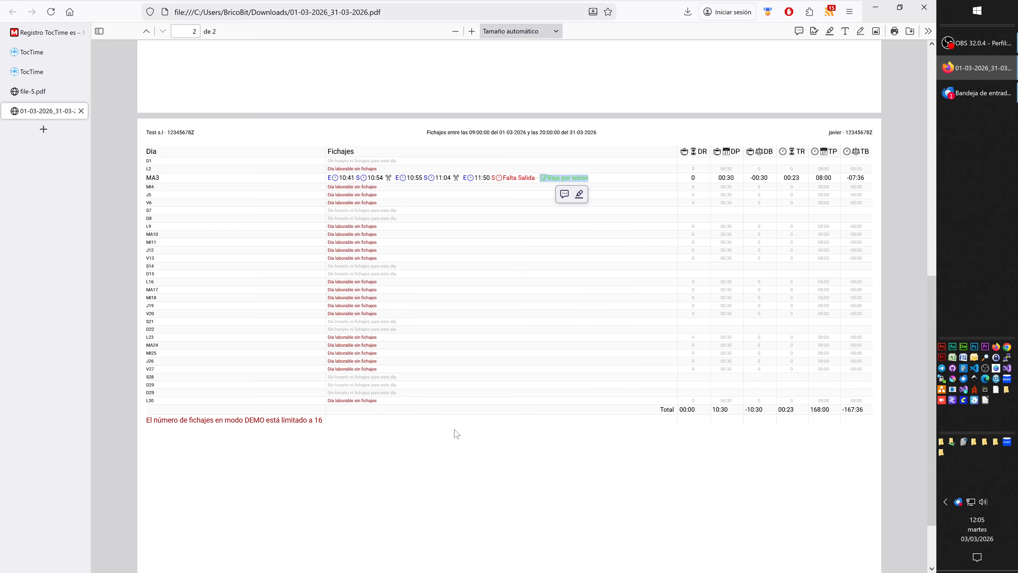
click(65, 72)
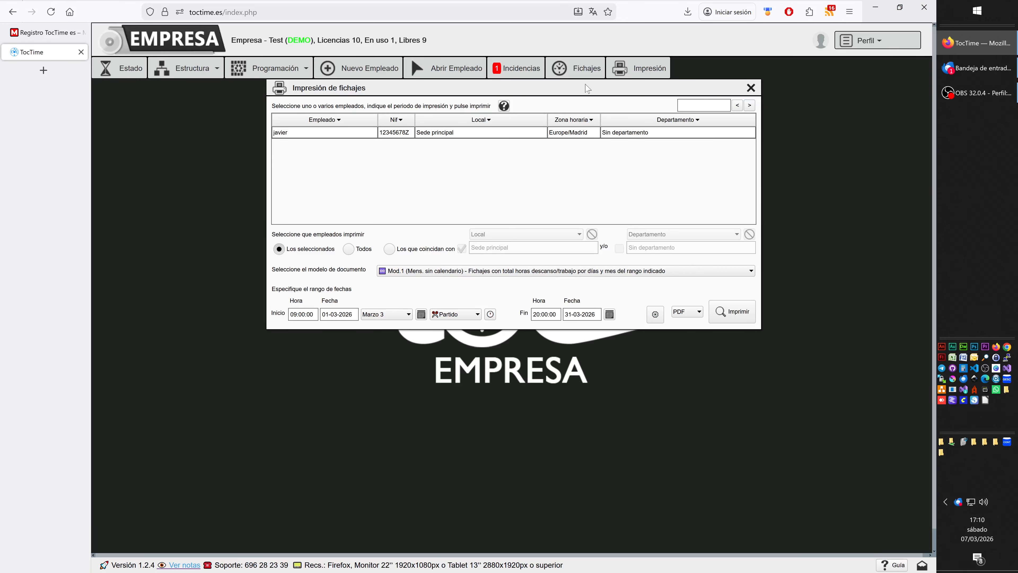
- Switch from timesheet printing to the Empleados list showing the single employee
click(433, 71)
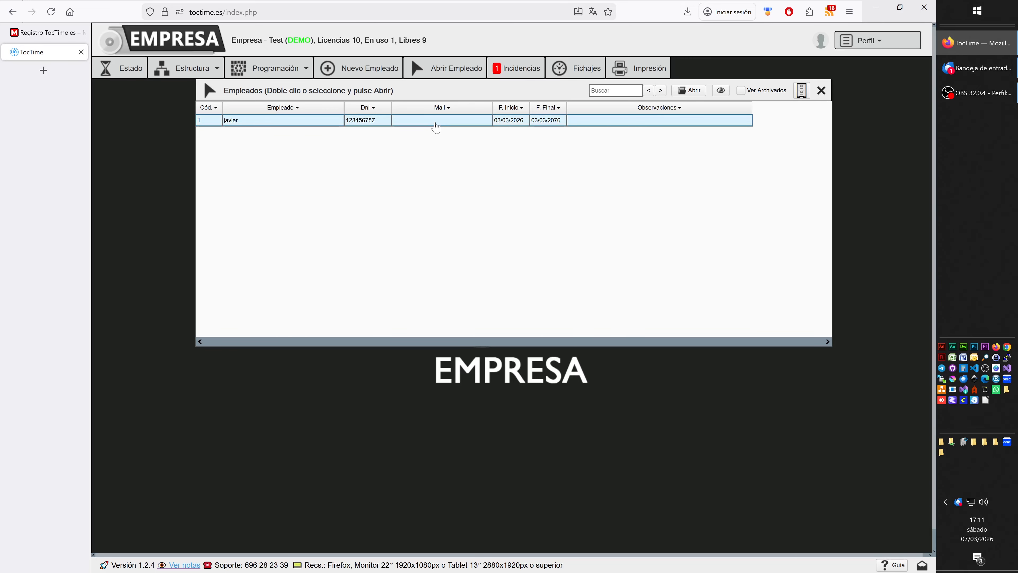
- Archive the only employee, leaving the list empty with En uso 0, Libres 10
click(440, 125)
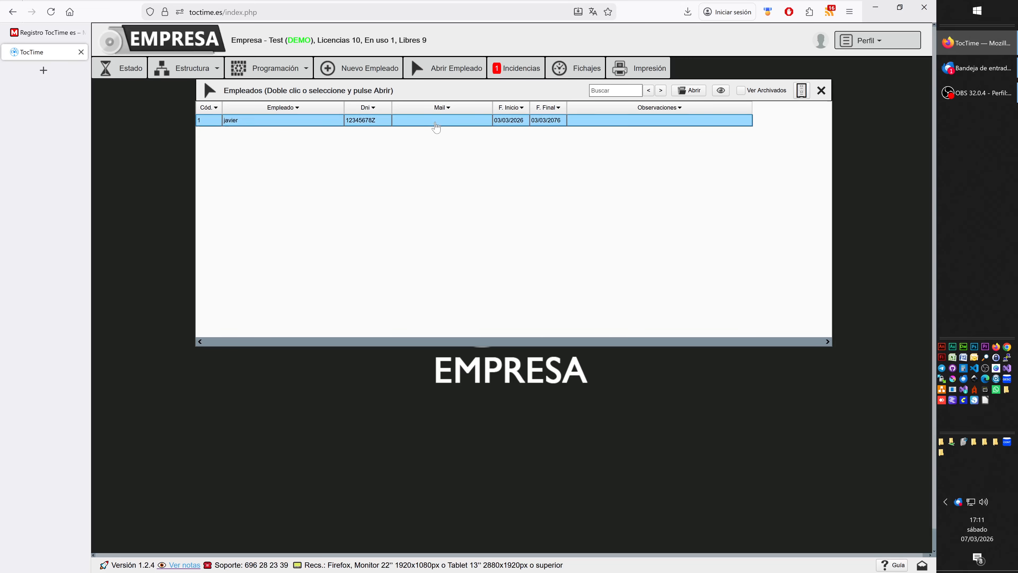
click(802, 93)
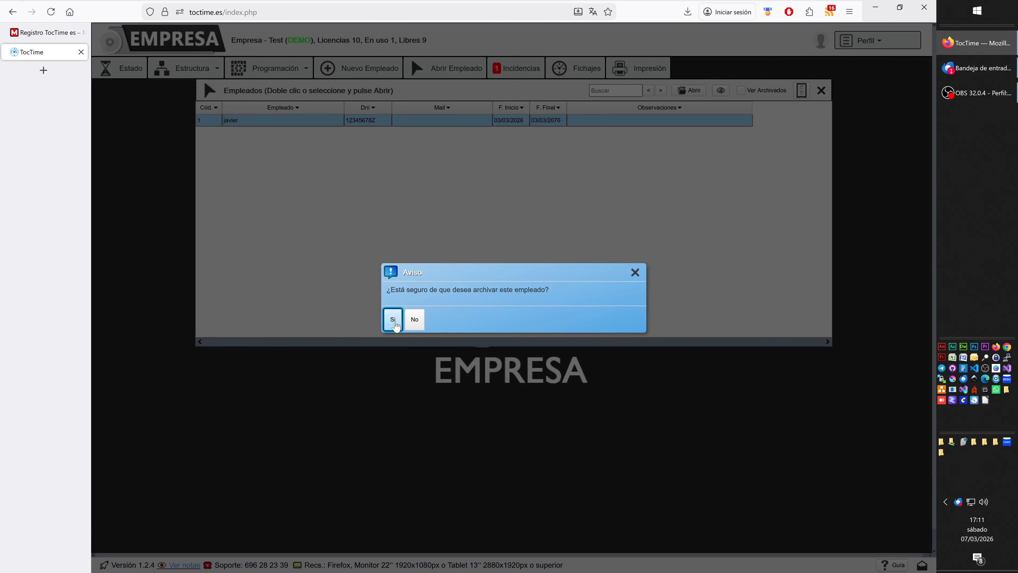
click(393, 319)
click(369, 321)
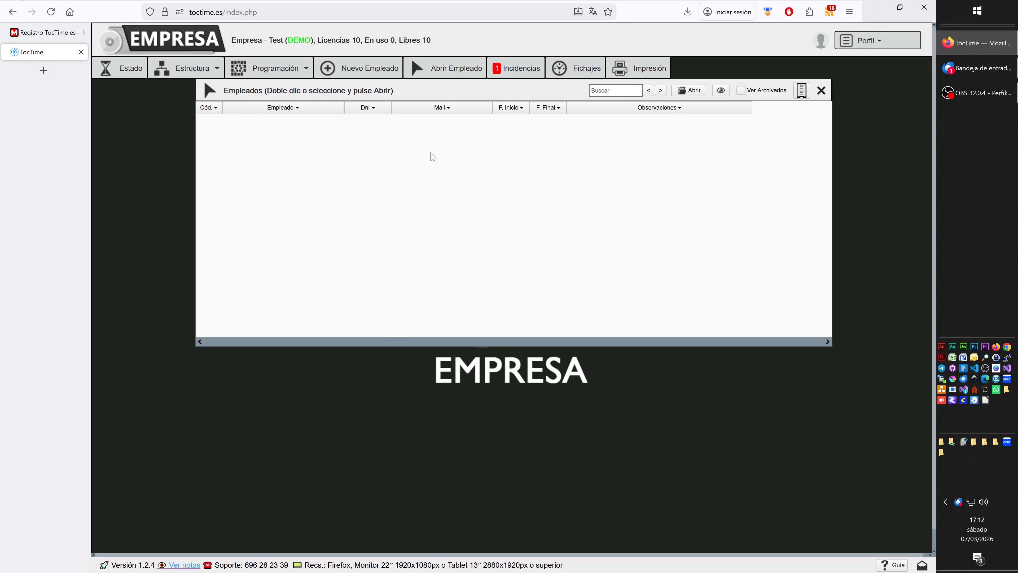
- Enable Ver Archivados to list the archived employee (03/03/2026–03/03/2076)
click(741, 90)
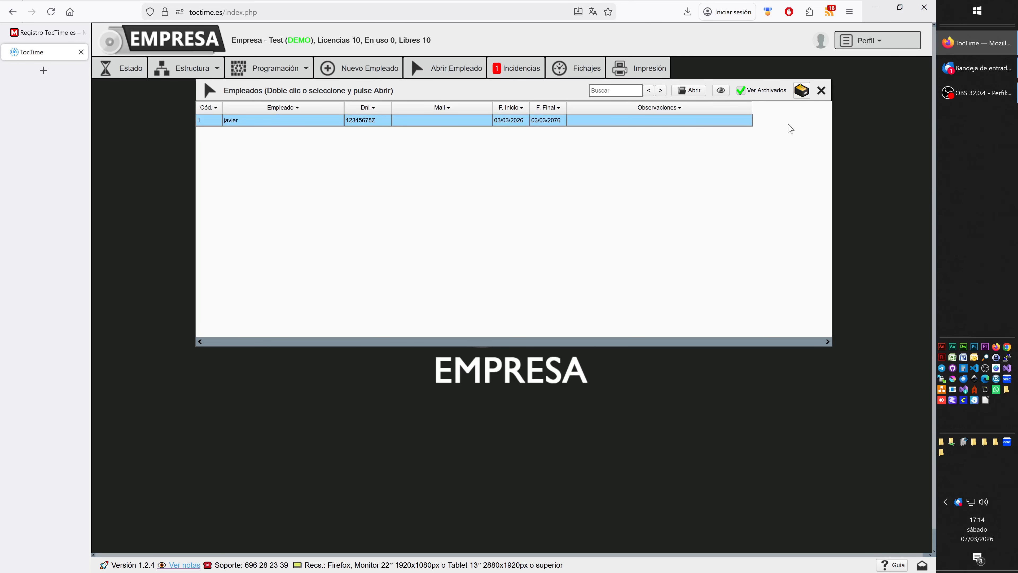
- Unarchive the employee and return to the active list, now showing En uso 1, Libres 9
click(803, 96)
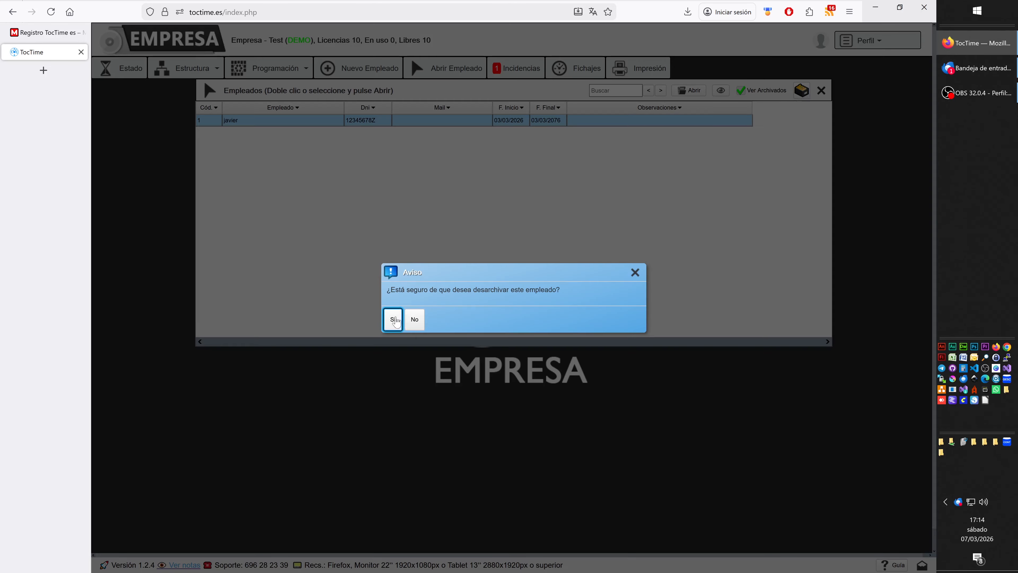
click(394, 320)
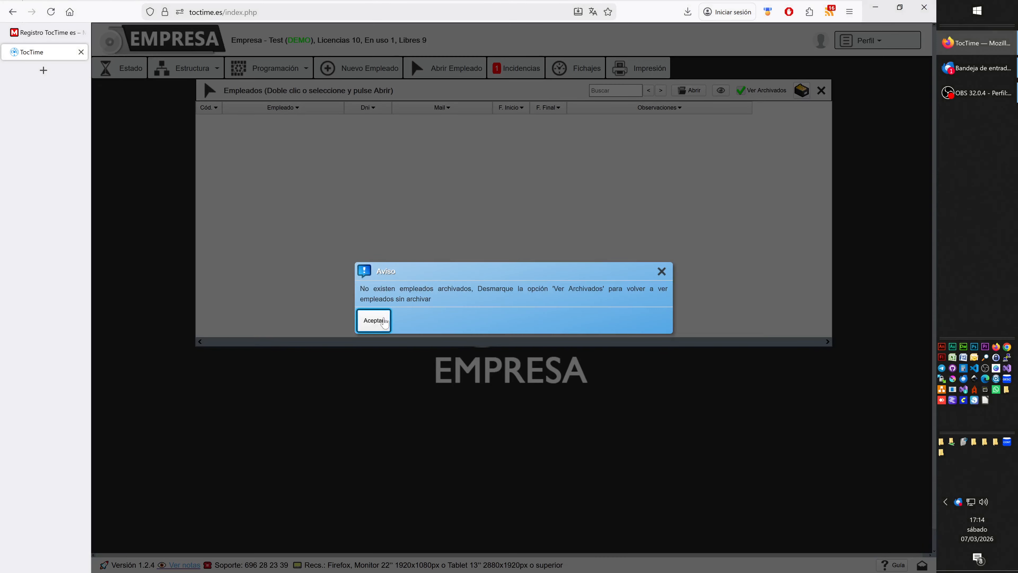
click(374, 320)
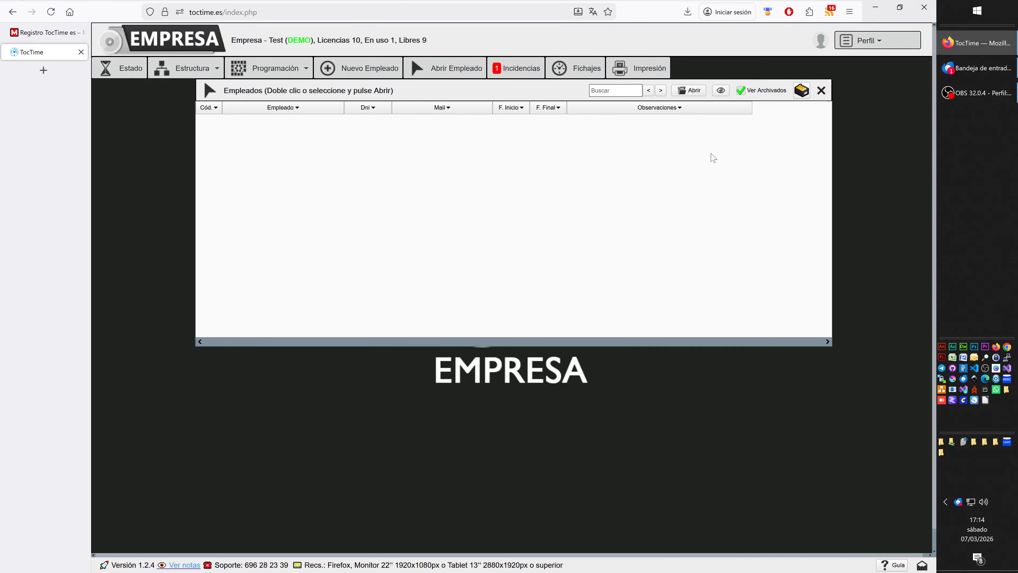
click(740, 91)
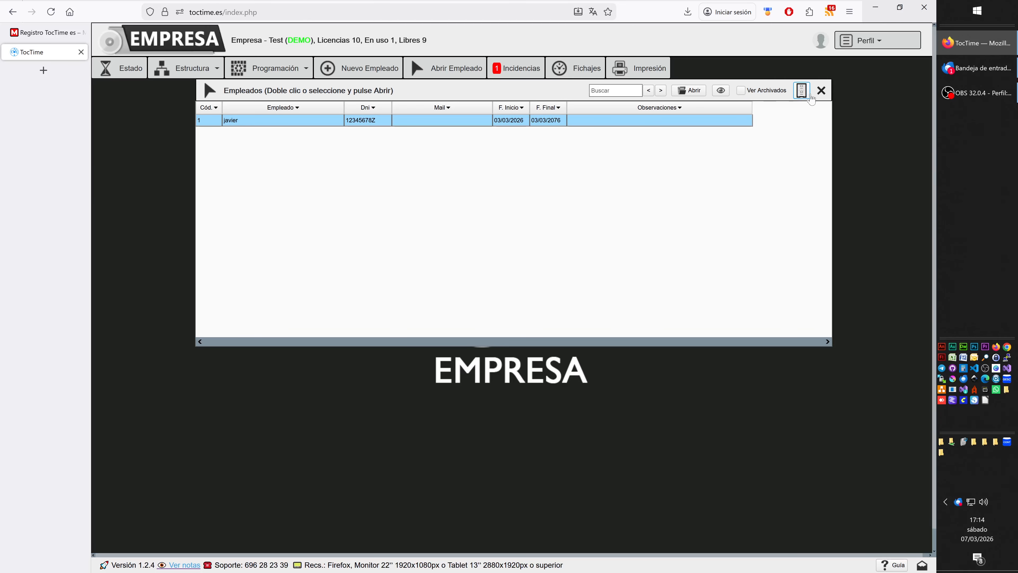
- Re-archive the employee, bringing the header back to En uso 0, Libres 10
click(802, 94)
click(393, 319)
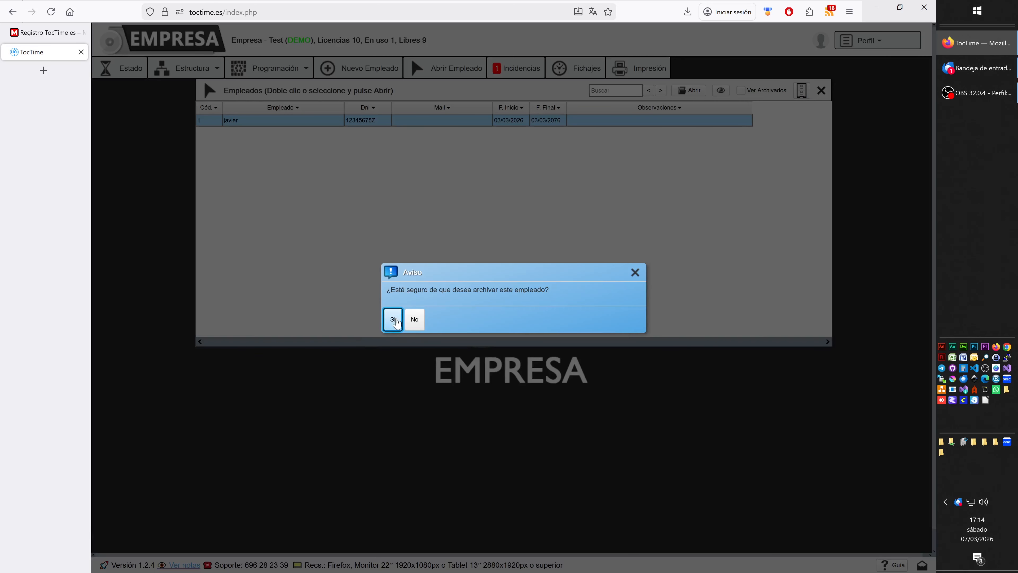
click(383, 323)
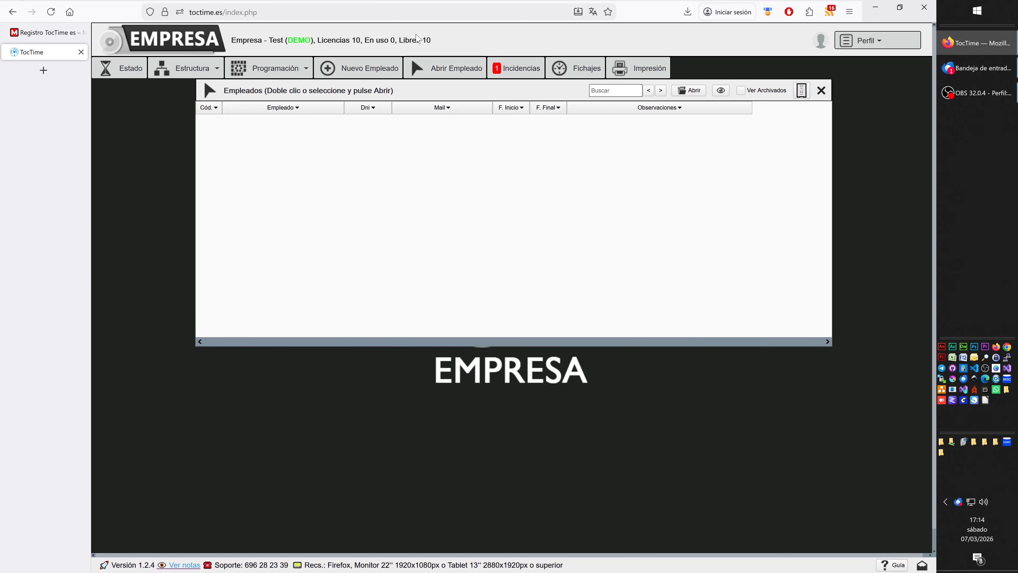